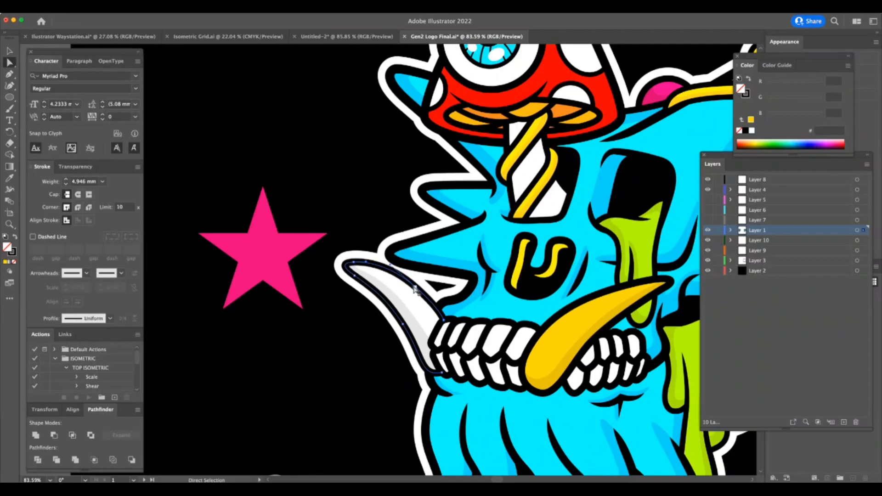
Fill the left tusk of the black-background logo with the same golden yellow as the right tusk.
key("super+z")
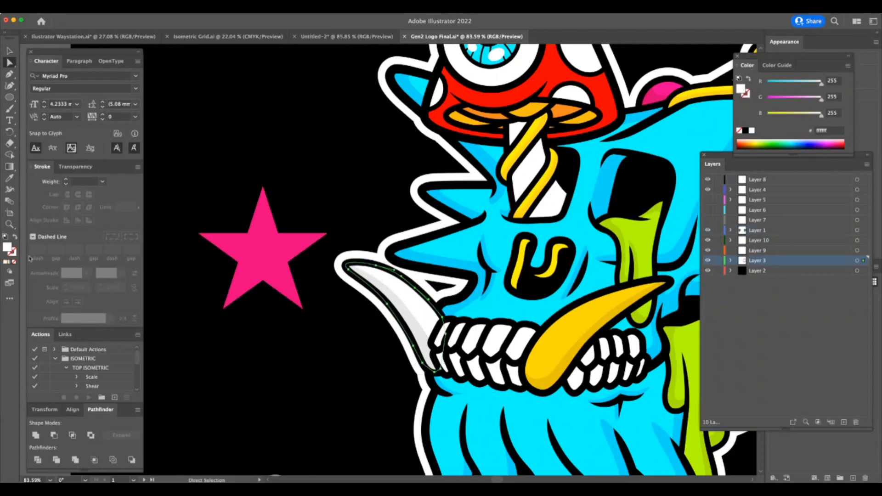
double_click(8, 249)
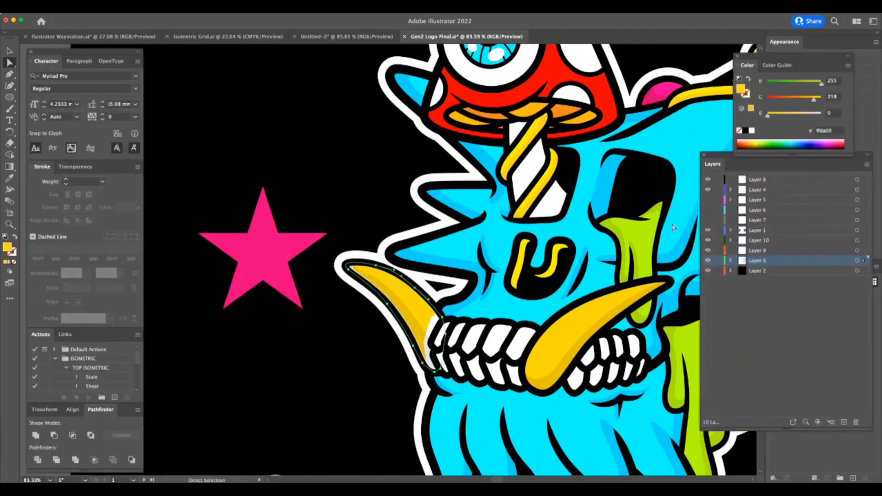
left_click(562, 370)
Recolor the shading shapes on both tusks from black to orange ff9100.
left_click(412, 323, "shift")
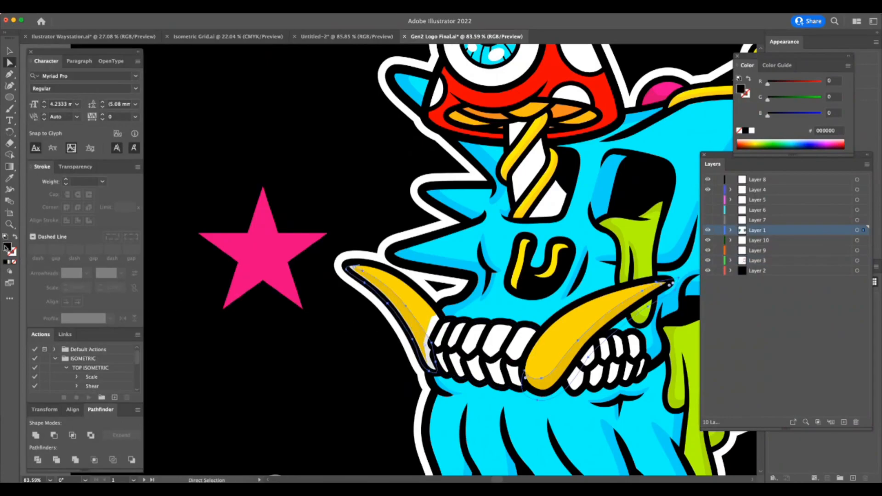
double_click(7, 248)
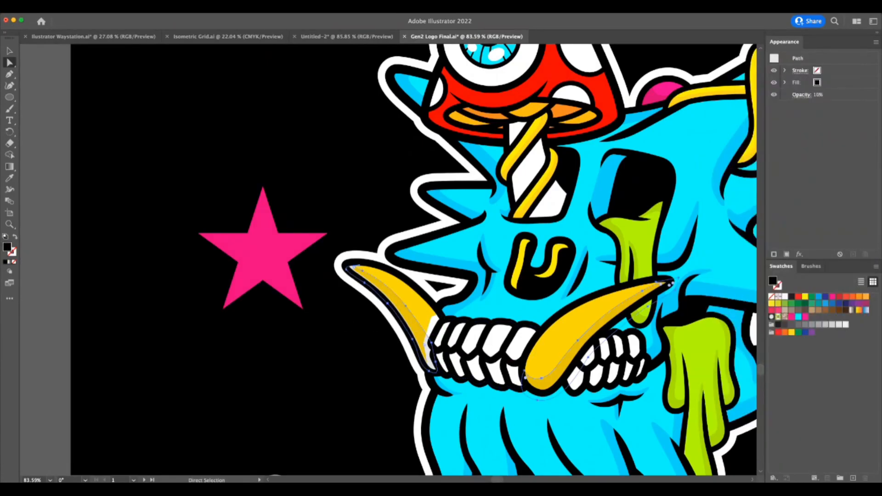
left_click(770, 130)
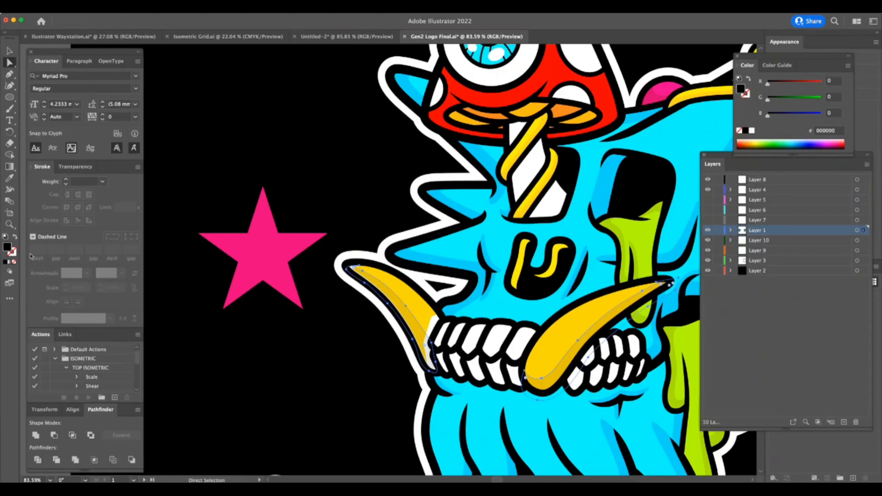
double_click(7, 248)
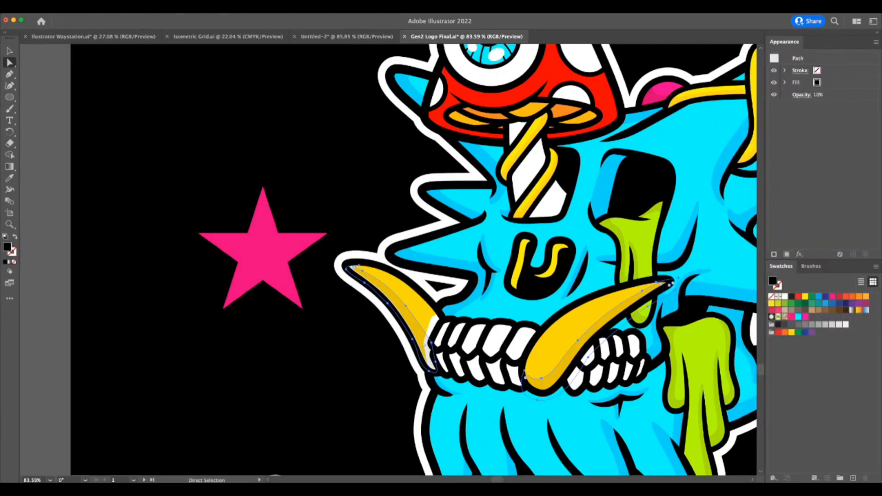
key("Return")
key("z")
left_click_drag(589, 303, 508, 347)
double_click(8, 247)
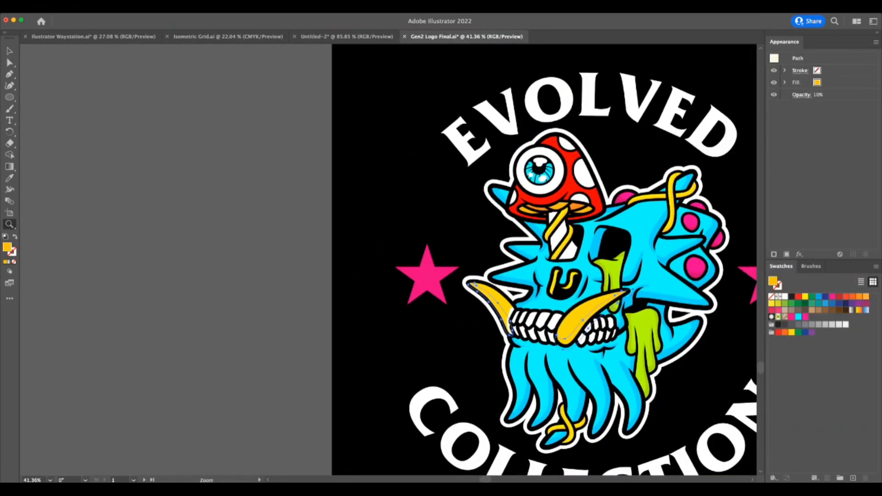
key("Return")
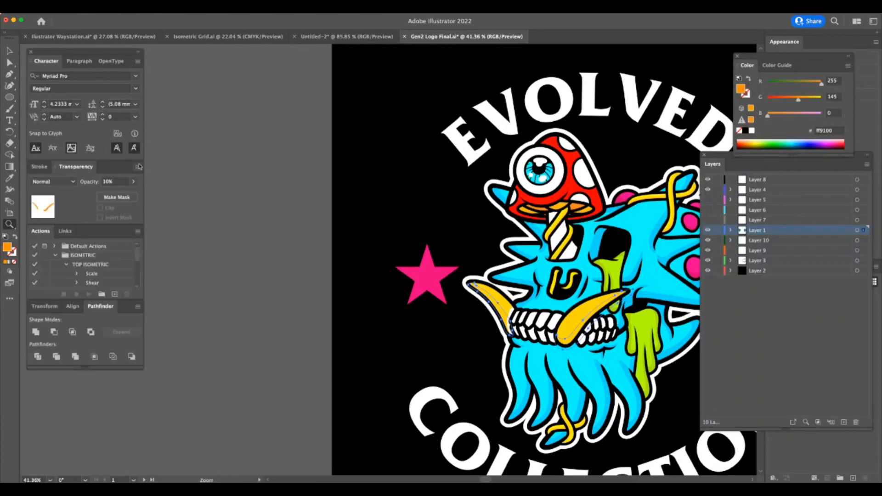
Set the opacity of the orange tusk shading to 35% and deselect it.
left_click_drag(105, 195, 106, 194)
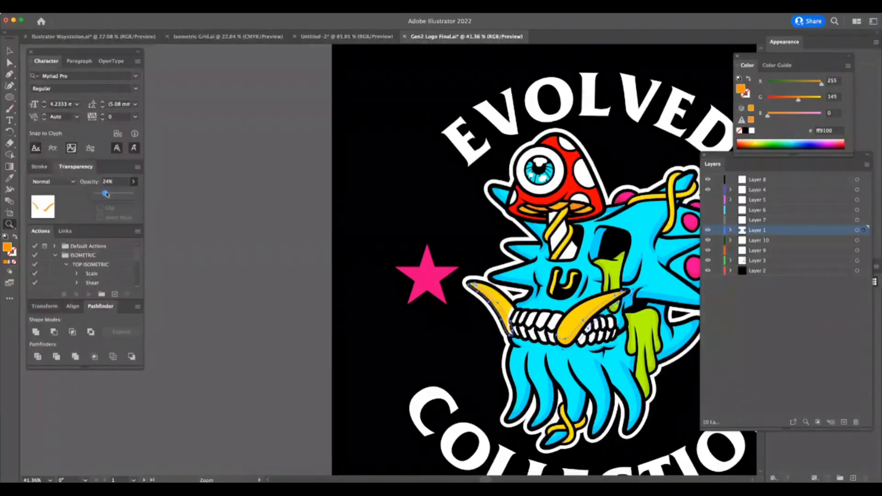
left_click(190, 185)
key("a")
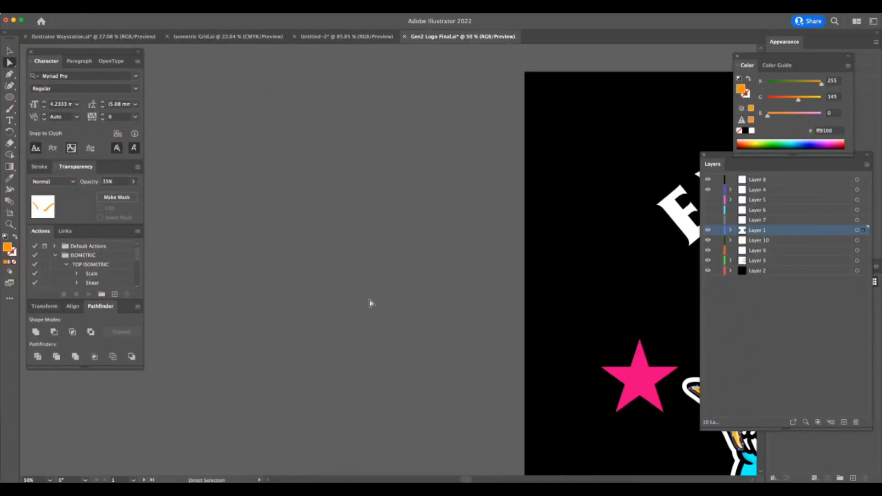
left_click(382, 313)
scroll(455, 368, "right", 15)
scroll(455, 368, "down", 5)
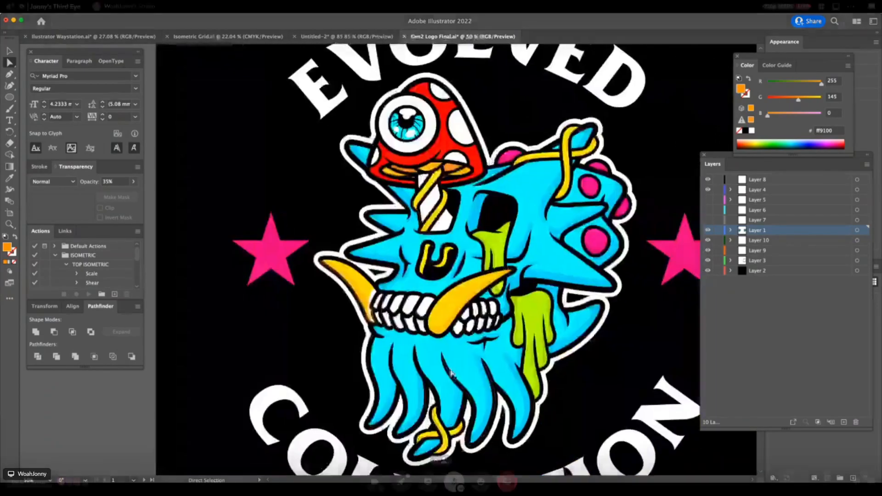
left_click(165, 441)
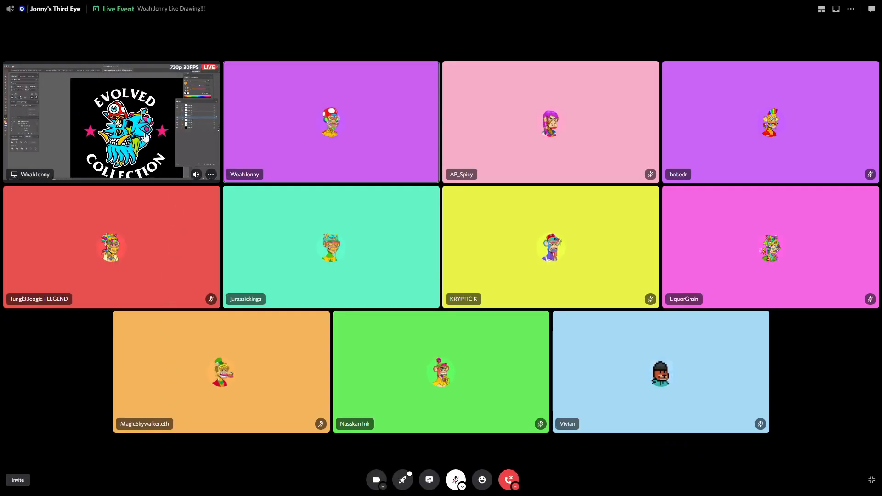
left_click(141, 132)
scroll(559, 374, "right", 8)
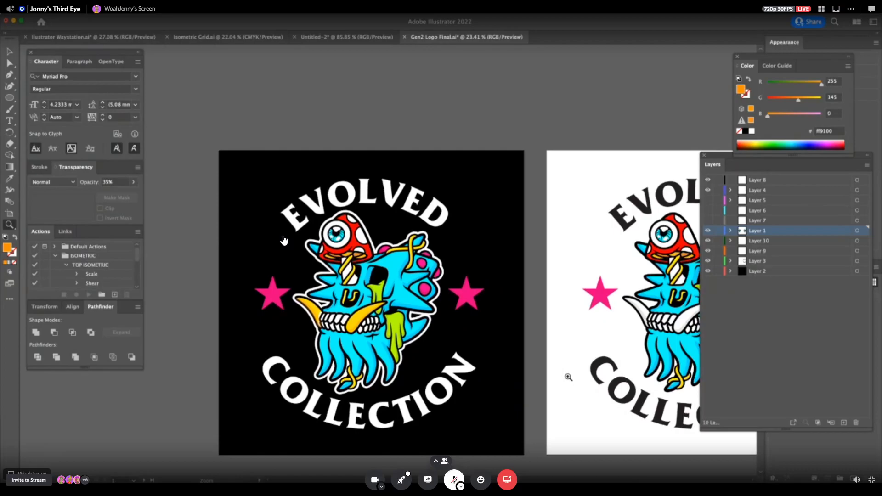
scroll(578, 381, "down", 1)
scroll(579, 383, "right", 2)
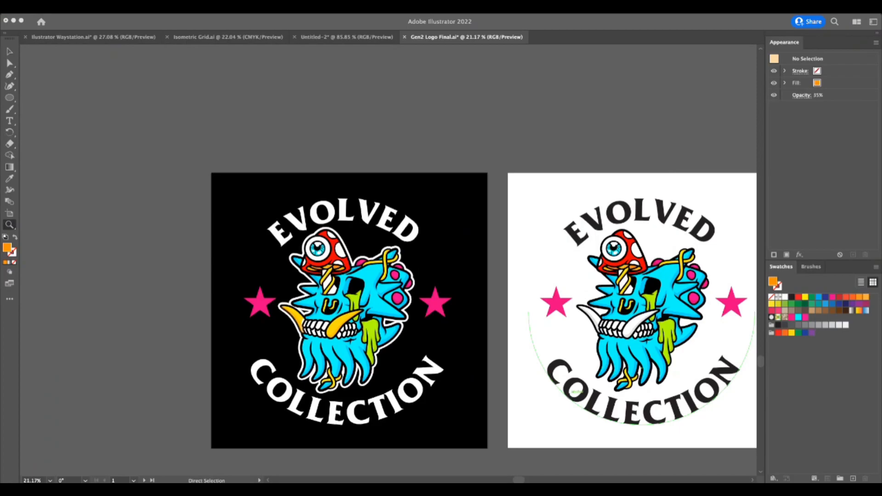
left_click(426, 444)
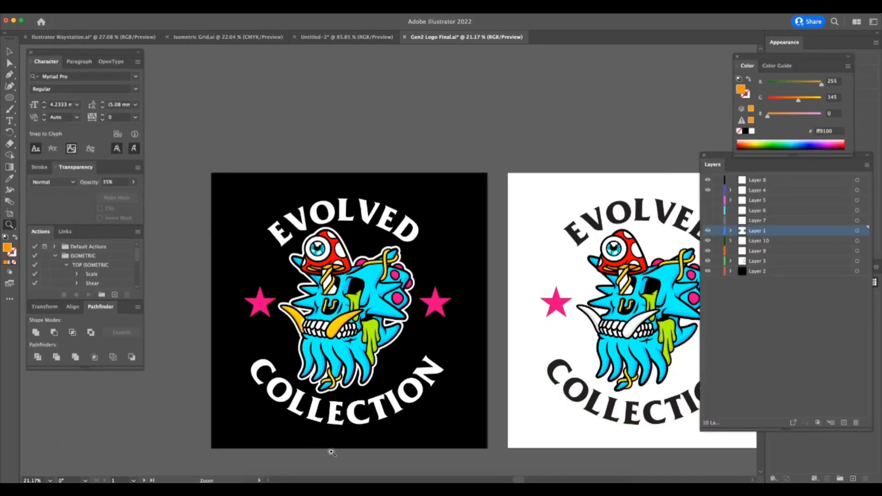
left_click(258, 482)
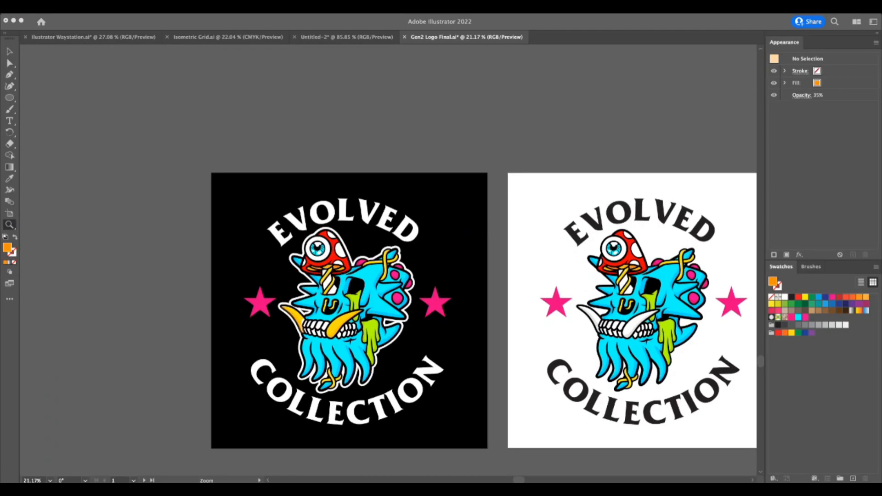
key("Tab")
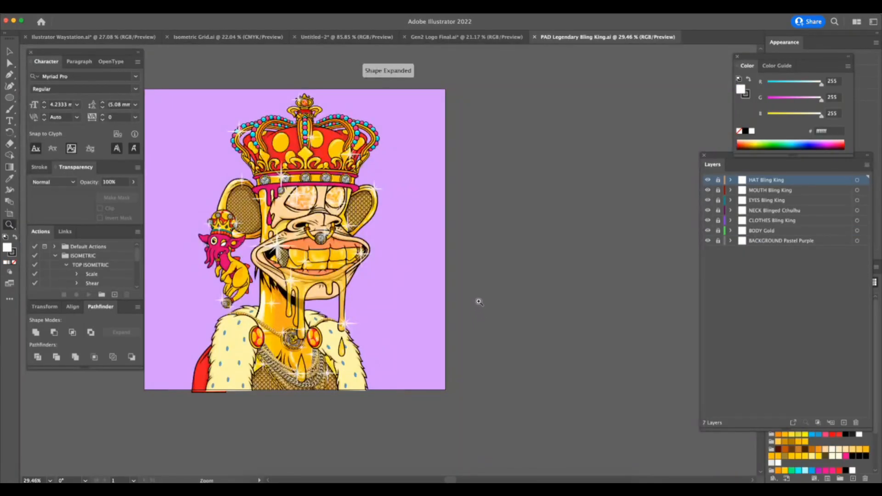
Copy the white sparkle on the gold ear in PAD Legendary Bling King.ai and paste it into Gen2 Logo Final.ai.
left_click_drag(369, 178, 466, 245)
key("a")
left_click(397, 277)
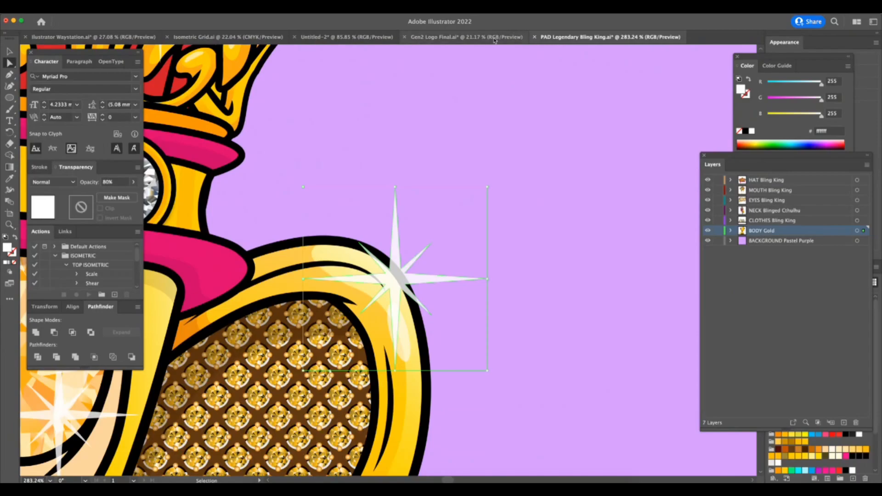
left_click(496, 37)
key("super+v")
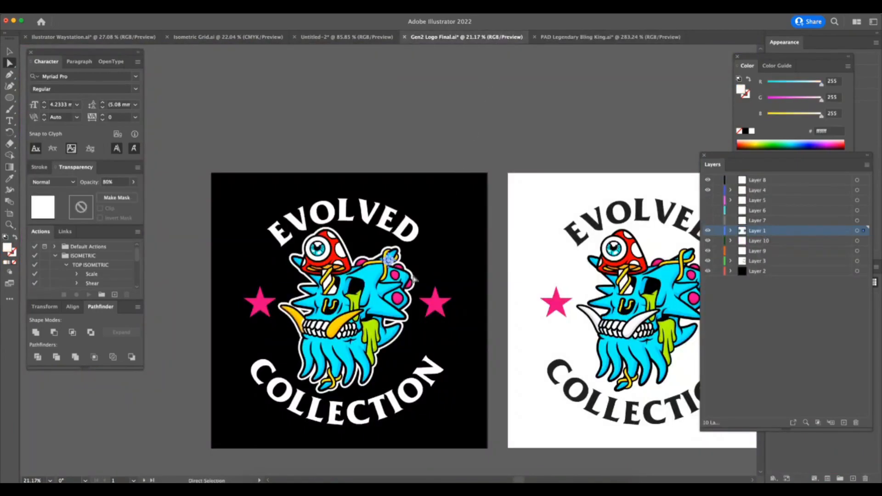
Cut the pasted sparkle, lock every layer except Layer 8, and paste the sparkle into Layer 8.
key("z")
left_click_drag(359, 313, 404, 316)
left_click(9, 52)
key("super+x")
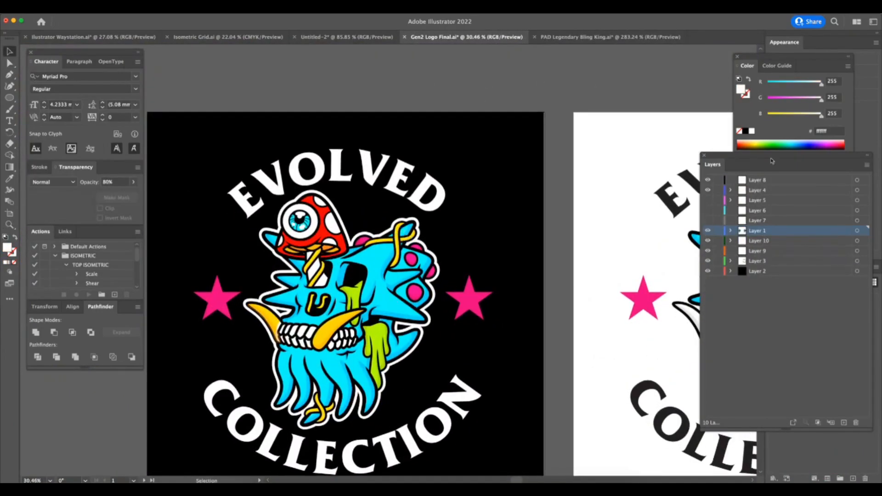
left_click(718, 180, "alt")
left_click(750, 180)
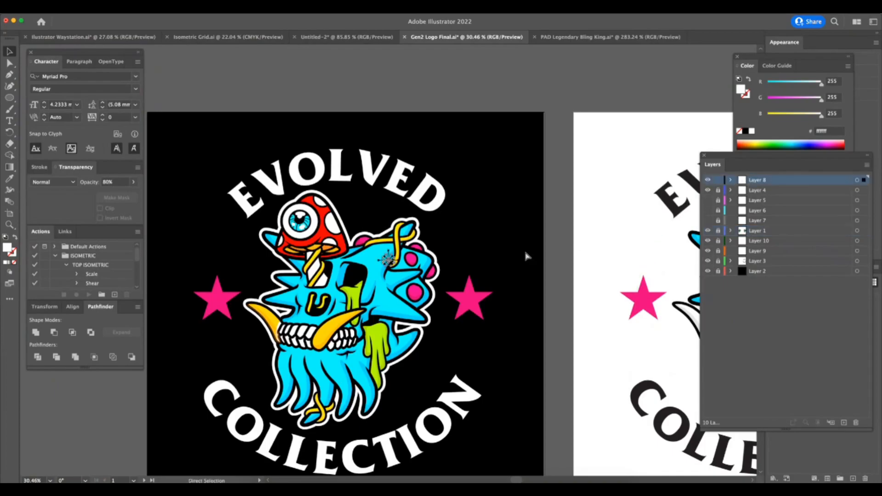
key("super+v")
Move the sparkle onto the skull's right tusk and enlarge it there.
left_click_drag(419, 243, 346, 331)
left_click_drag(363, 300, 400, 273)
left_click_drag(354, 318, 340, 332)
Reshape the white teeth backing by moving its left-edge anchors inward, clear of the left tusk.
key("z")
left_click_drag(267, 331, 413, 306)
left_click(413, 306)
key("a")
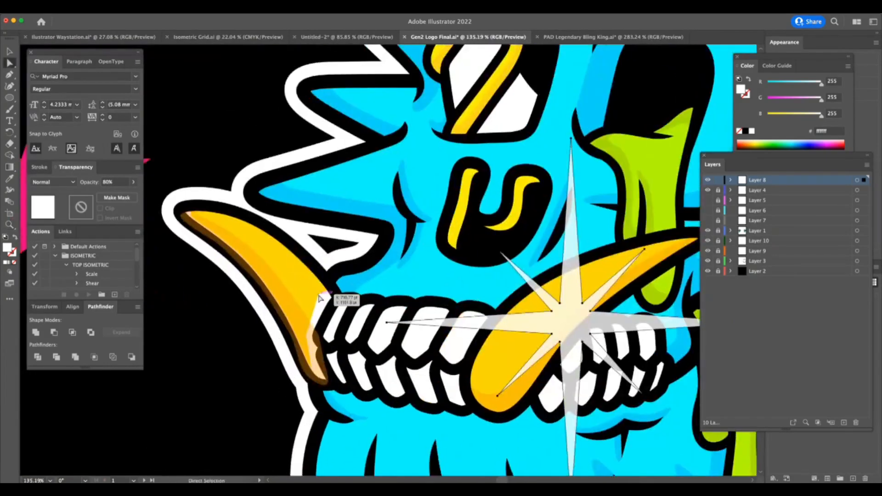
left_click(320, 298)
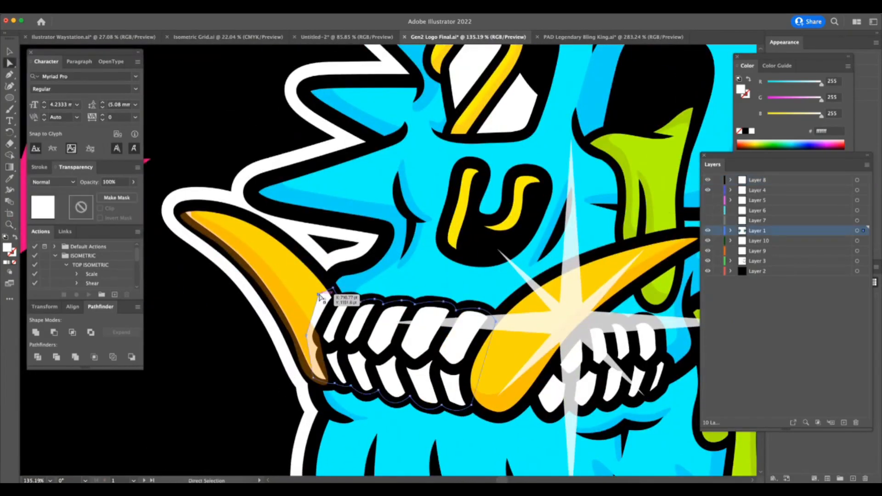
left_click_drag(333, 288, 319, 332)
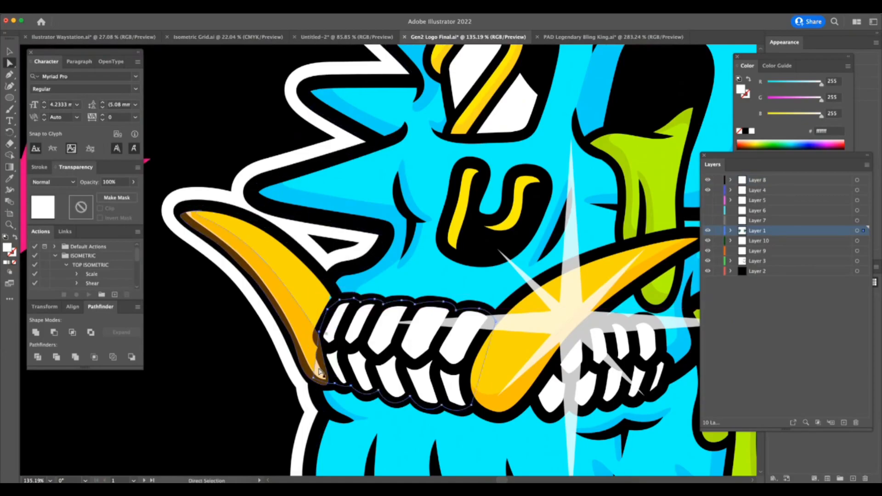
left_click_drag(313, 378, 328, 385)
Add an anchor to the blue head shape beside the left tusk and move its edge anchors inward, clear of the tusk.
left_click(316, 369)
left_click(324, 305)
left_click(332, 297)
key("z")
left_click_drag(320, 317, 354, 310)
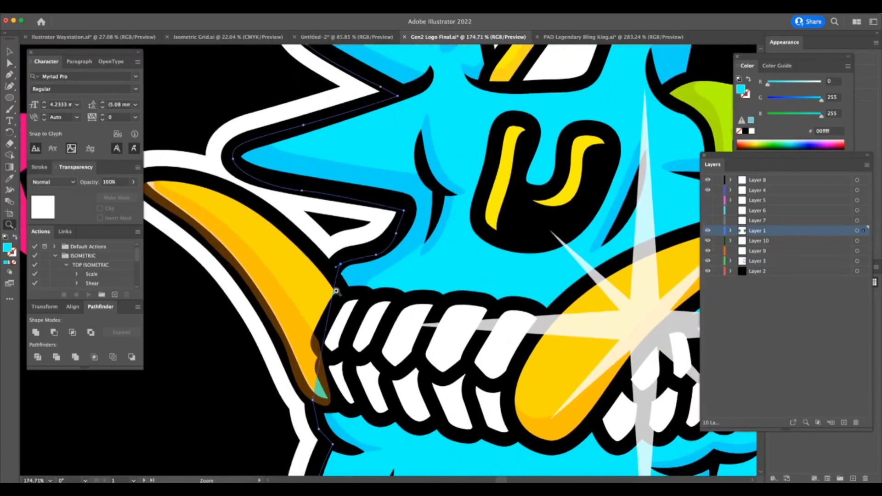
key("a")
left_click_drag(337, 267, 341, 264)
left_click_drag(10, 86, 35, 99)
left_click(334, 298)
key("a")
left_click_drag(334, 298, 340, 300)
left_click_drag(314, 401, 331, 402)
Set the sparkle's opacity to 100% and scale it down over the right tusk.
scroll(354, 407, "down", 10)
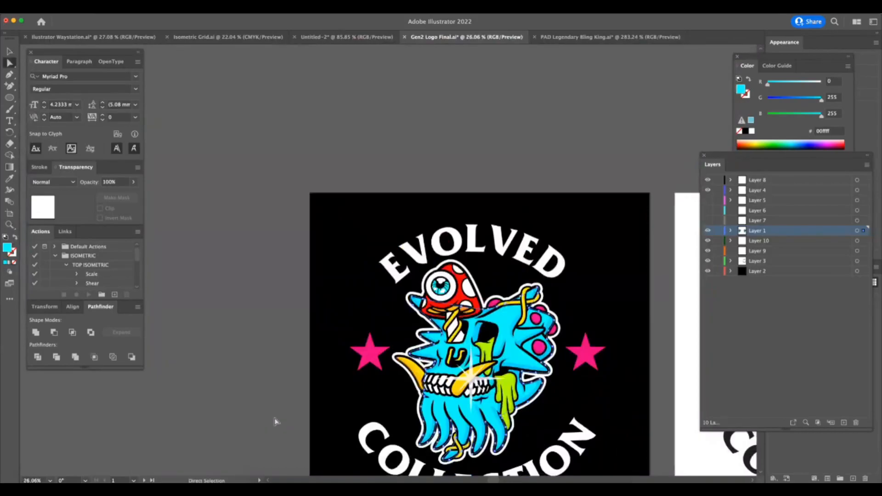
scroll(590, 332, "down", 5)
scroll(590, 331, "right", 7)
key("v")
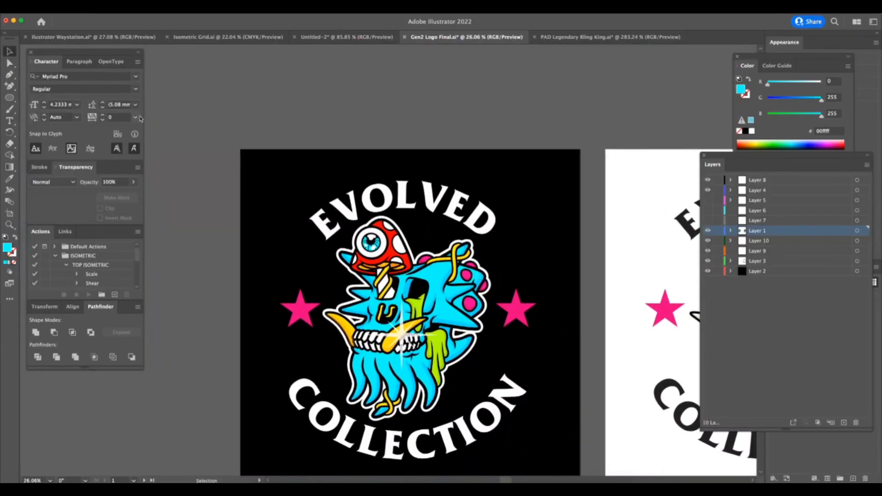
left_click(402, 333)
left_click(133, 183)
left_click_drag(125, 193, 134, 193)
left_click_drag(437, 300, 406, 327)
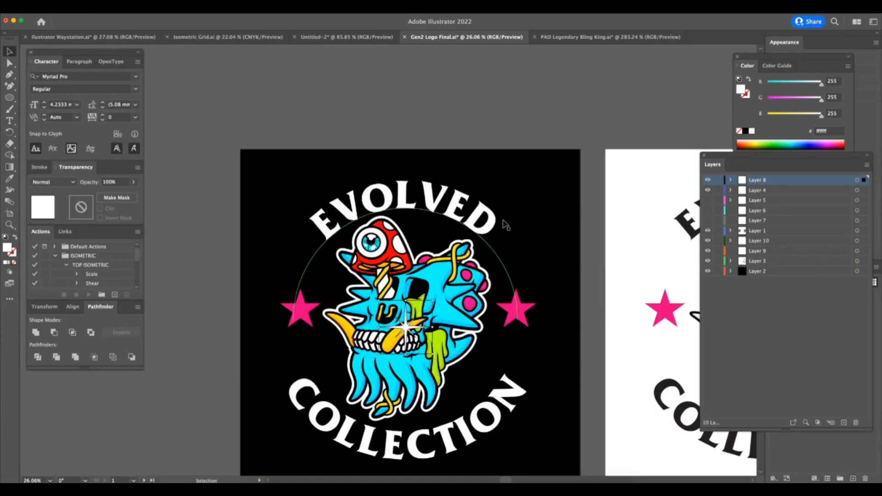
left_click(544, 119)
Move the sparkle off the skull's right tusk.
key("super+Tab")
key("super+Tab")
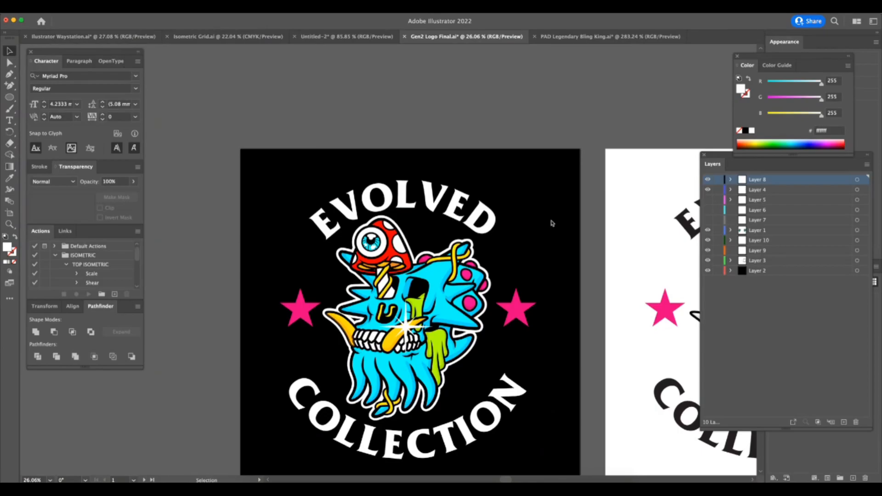
left_click(408, 325)
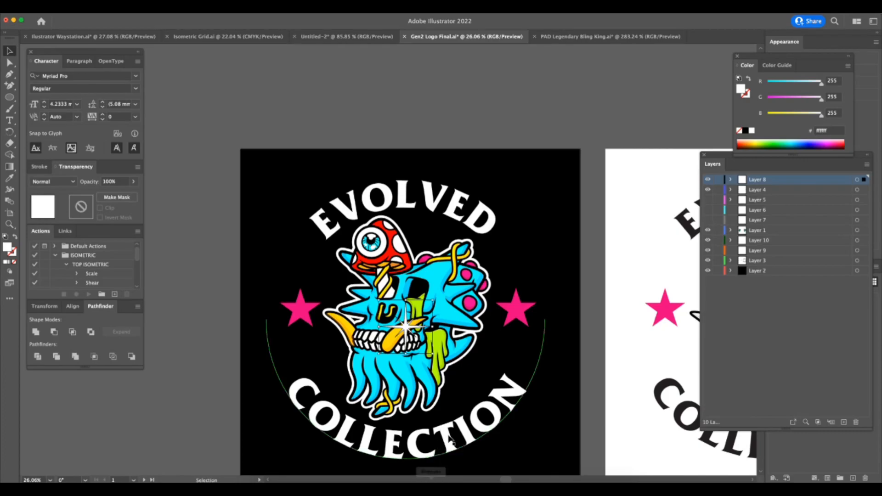
left_click(414, 486)
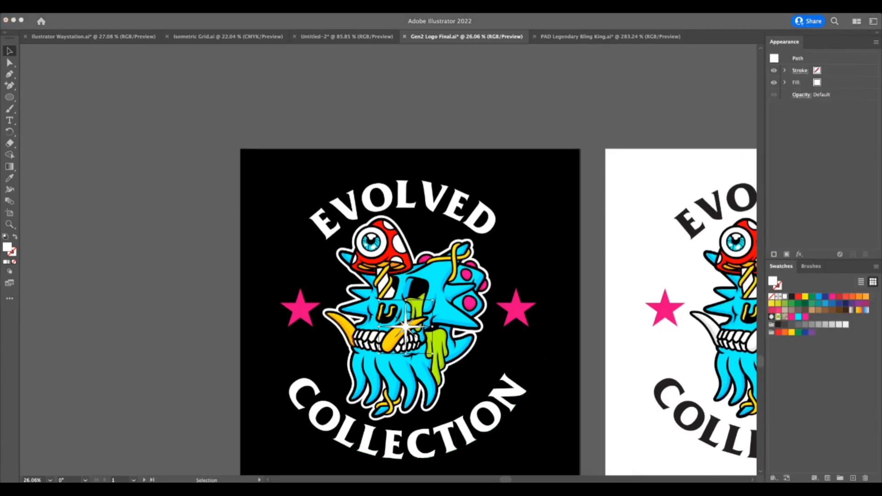
left_click(435, 368)
key("z")
left_click_drag(435, 368, 469, 367)
key("v")
left_click_drag(393, 308, 655, 238)
Switch to the Discord call, adjust a participant's volume, and set the shared stream's volume to 166%.
left_click(142, 251)
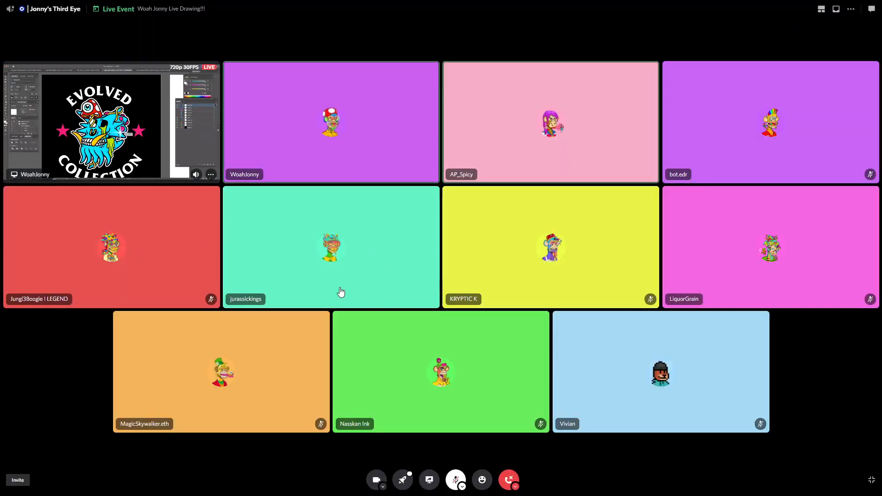
right_click(525, 154)
mouse_move(563, 233)
left_click_drag(563, 234, 558, 237)
left_click(132, 130)
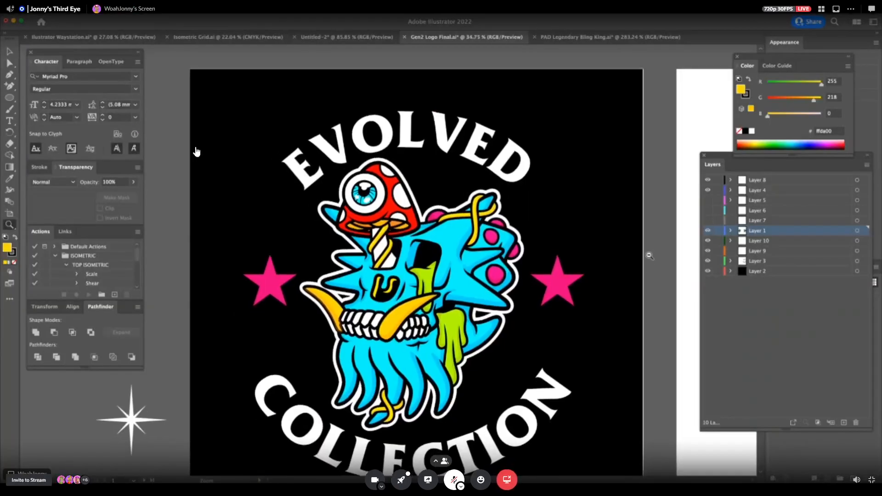
right_click(335, 203)
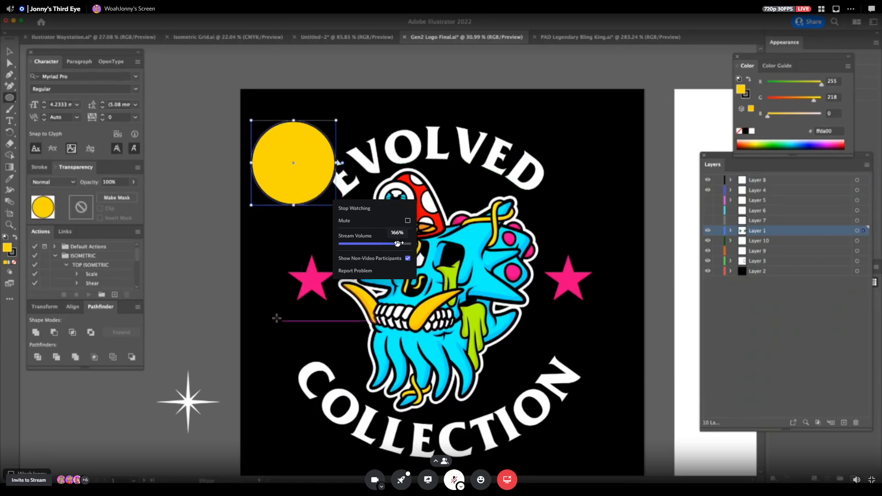
left_click(495, 226)
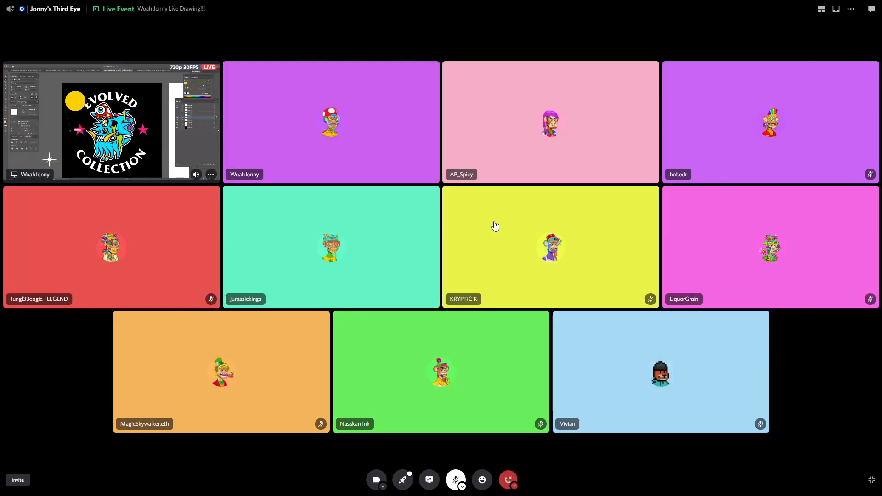
left_click(148, 147)
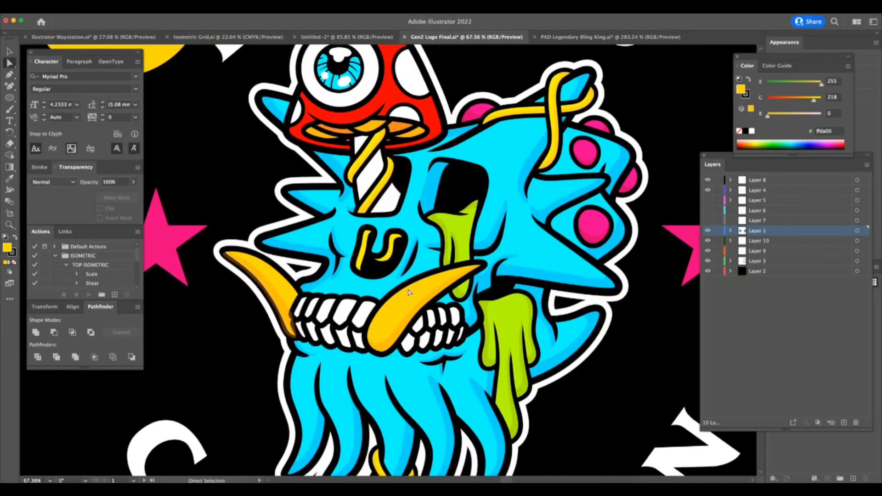
Cut the separate orange shading shape from the skull's left tusk.
left_click(283, 299)
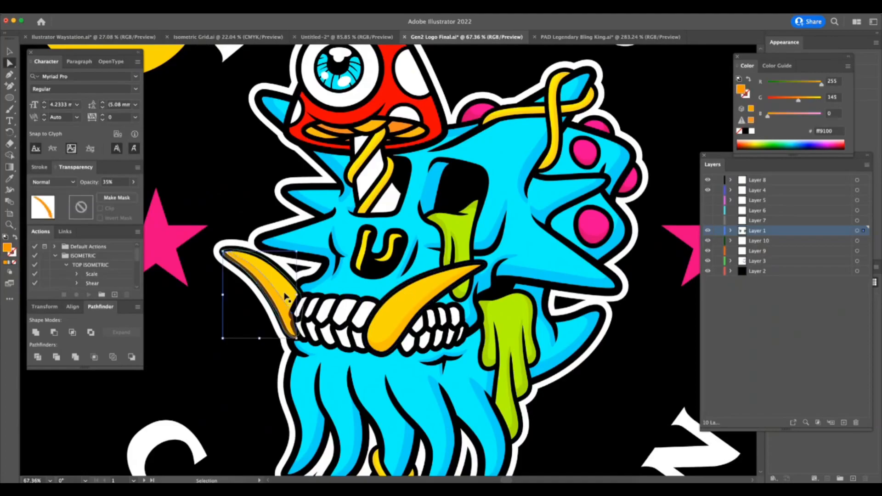
left_click(286, 293)
key("z")
left_click(275, 290)
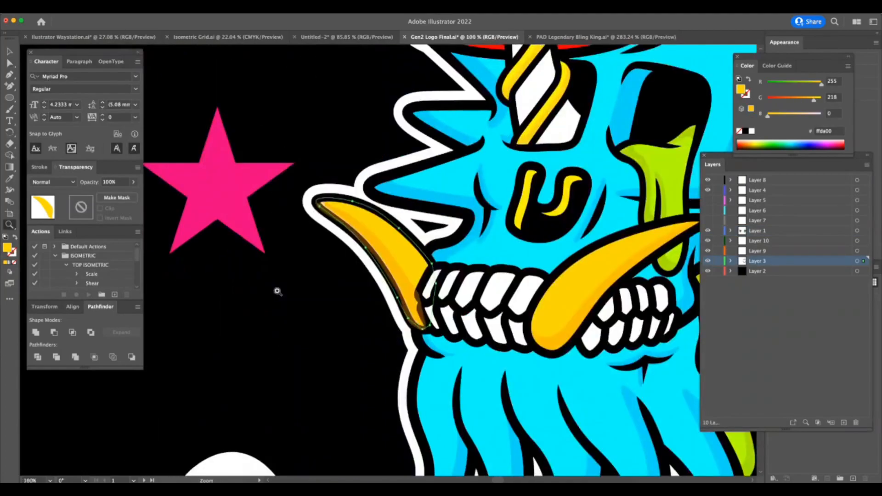
key("a")
left_click(407, 284)
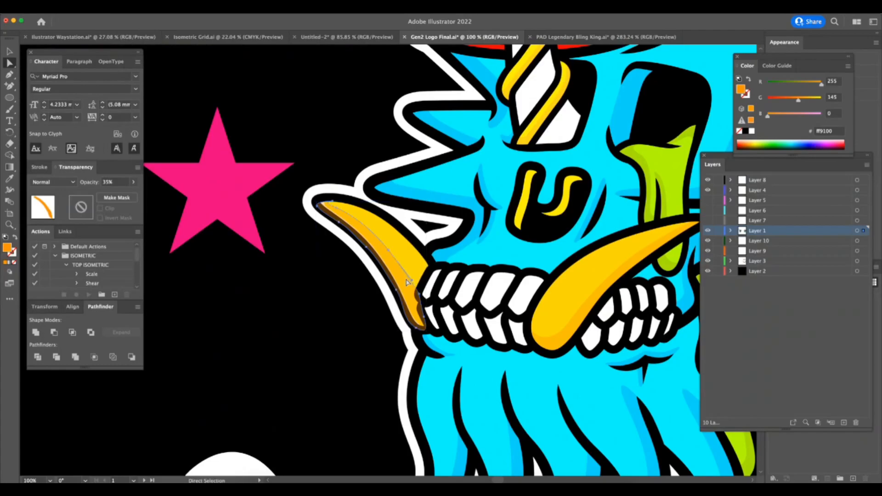
left_click_drag(407, 283, 389, 302)
key("super+z")
key("Delete")
Paste the orange shading inside the yellow left tusk shape using Draw Inside, and return to normal drawing mode.
left_click(412, 271)
key("super+shift+a")
left_click(367, 234)
key("shift+d")
key("shift+d")
key("super+shift+a")
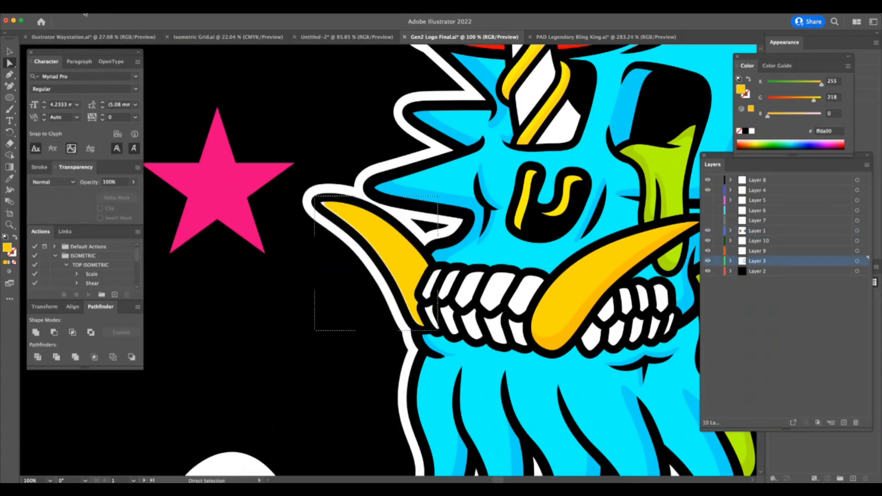
key("Tab")
key("Tab")
key("super+f")
key("shift+d")
left_click_drag(403, 223, 443, 233)
key("super+shift+a")
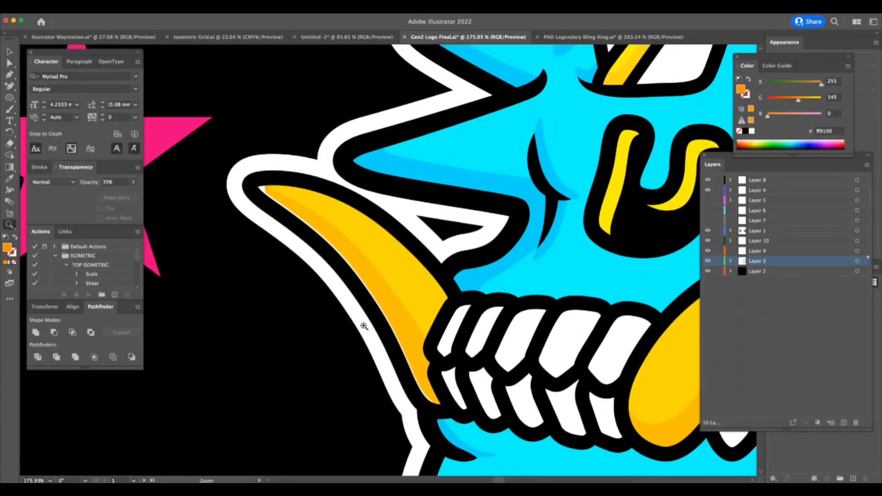
Examine the left tusk's yellow shape and inner shading along the lower edge.
left_click_drag(363, 326, 354, 321)
left_click(368, 229)
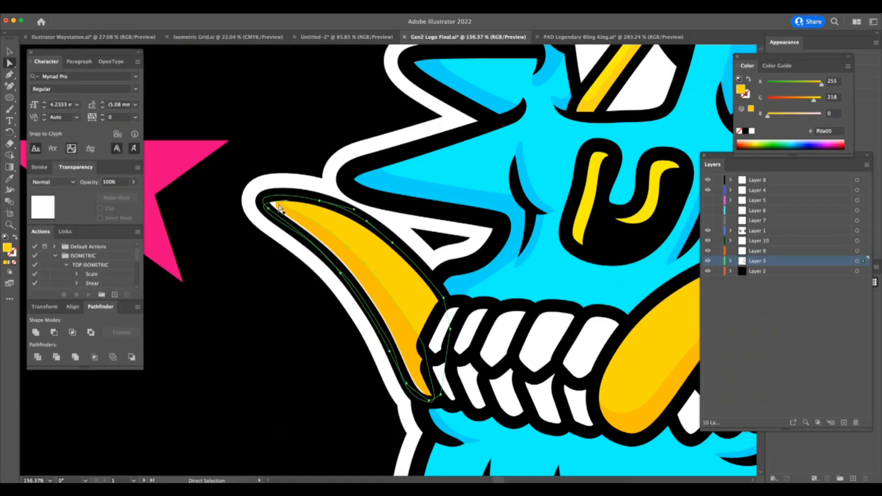
left_click(279, 208)
left_click_drag(387, 320, 313, 371)
left_click(313, 371)
left_click_drag(634, 302, 648, 301)
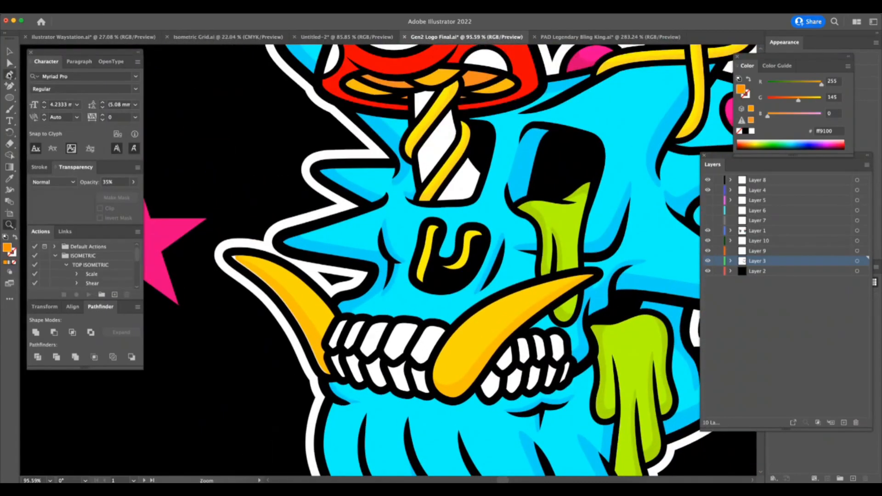
left_click_drag(546, 286, 575, 287)
Set the Ellipse tool to a white fill without stroke and try an ellipse on the right tusk.
left_click(10, 97)
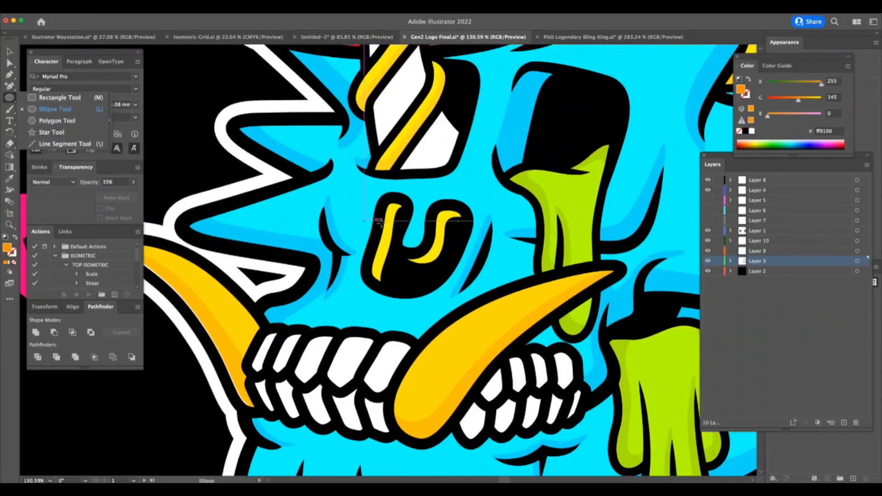
key("d")
key("x")
key("slash")
left_click_drag(506, 294, 542, 310)
key("super+z")
Lock every layer except Layer 8 and draw a slim, tilted white ellipse highlight near the right tusk's tip.
left_click(719, 180, "alt")
left_click(763, 181)
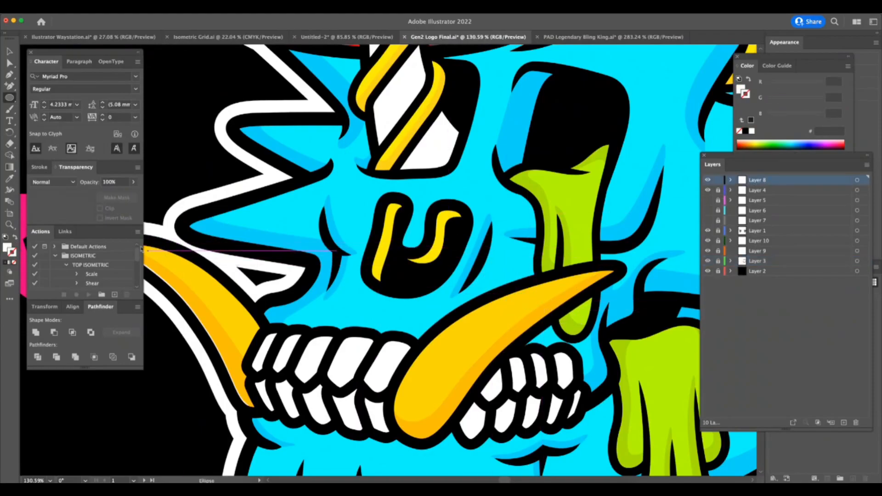
key("x")
left_click_drag(489, 287, 537, 298)
mouse_move(539, 301)
left_mouse_down()
mouse_move(535, 289)
mouse_move(535, 301)
left_mouse_up()
double_click(524, 304)
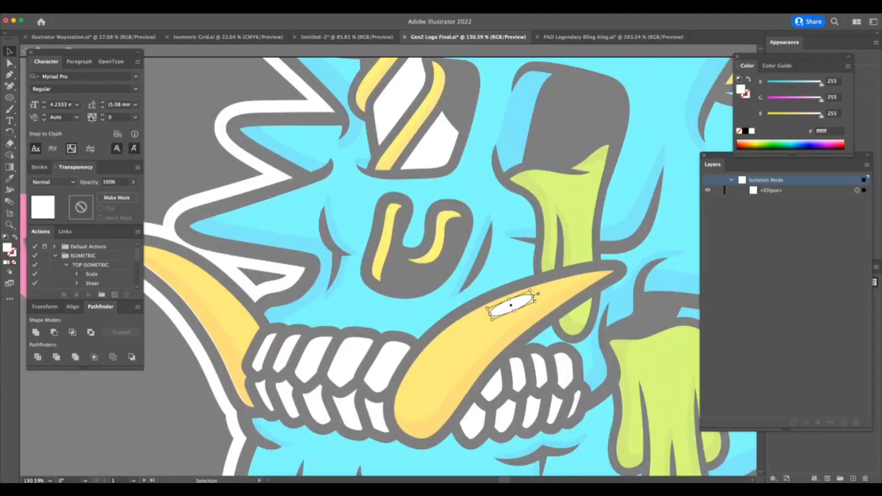
left_click(25, 53)
Add a longer copy of the white ellipse lower on the right tusk and set both highlights to 65% opacity.
left_click_drag(525, 301, 489, 324)
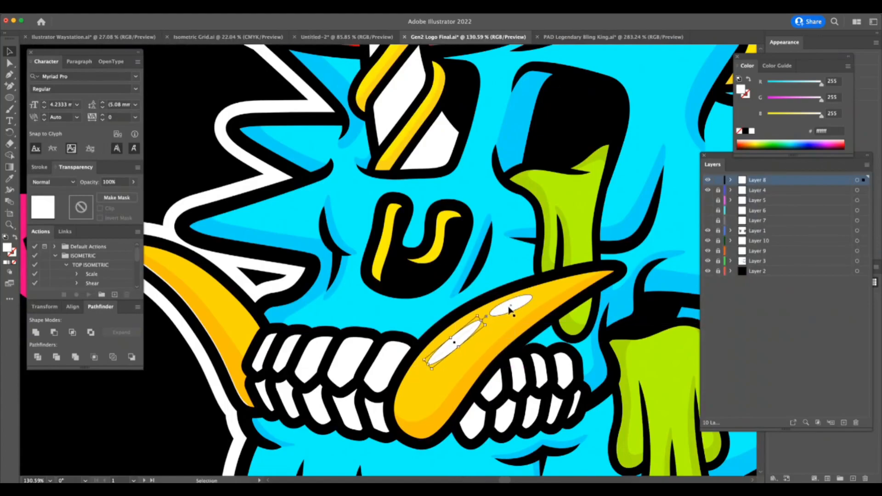
left_click(528, 311, "shift")
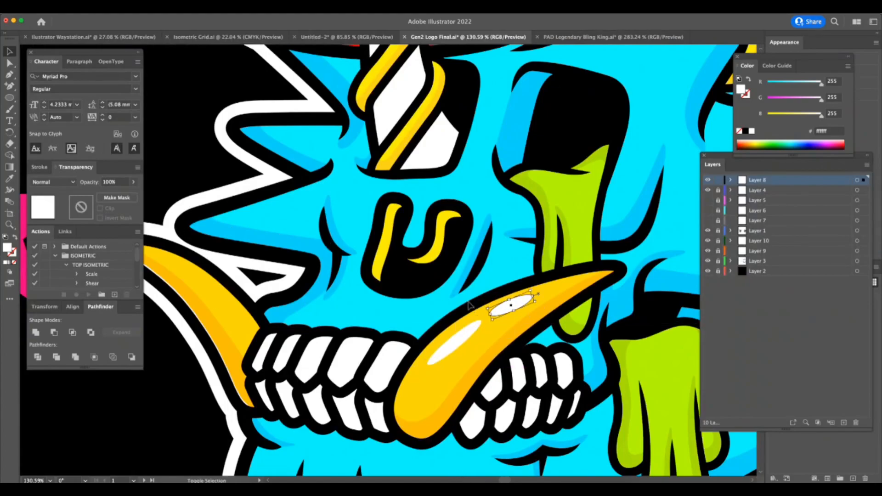
left_click(133, 182)
left_click_drag(130, 194, 119, 194)
left_click(336, 346)
left_click(334, 349)
Try scattering copies of the white sparkle around the skull, and undo them.
key("a")
left_click_drag(295, 406, 222, 430)
left_click_drag(531, 405, 469, 409)
left_click_drag(586, 415, 563, 432)
scroll(555, 432, "down", 4)
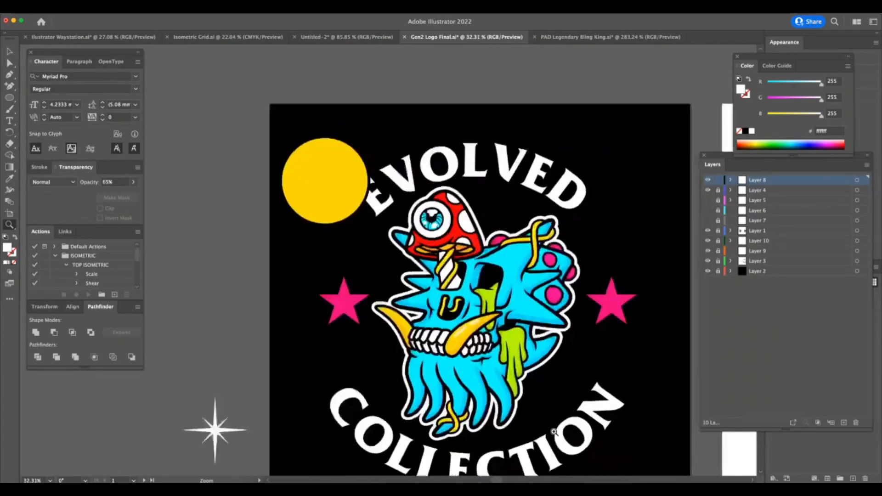
left_click(9, 53)
left_click(864, 180)
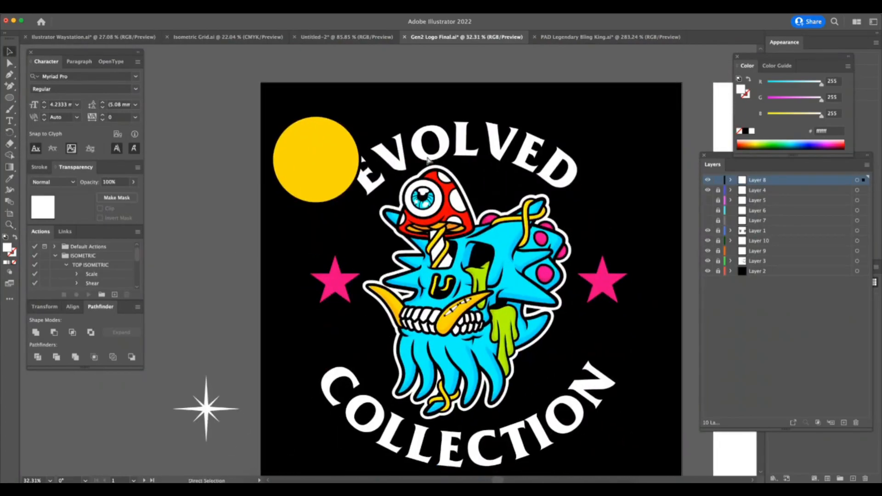
left_click_drag(200, 419, 414, 255)
left_click_drag(413, 256, 529, 258)
left_click_drag(529, 258, 492, 353)
left_click_drag(492, 353, 455, 362)
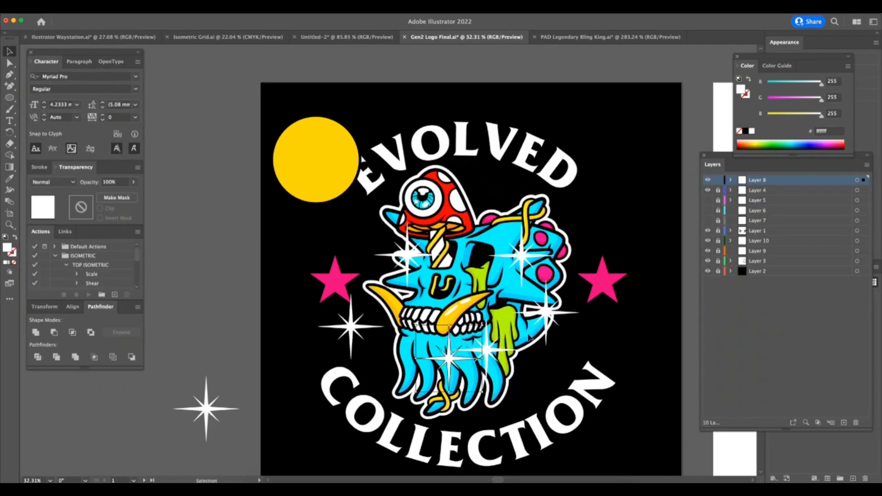
key("ctrl+z")
key("ctrl+z")
key("ctrl+z")
key("ctrl+z")
key("ctrl+z")
key("ctrl+z")
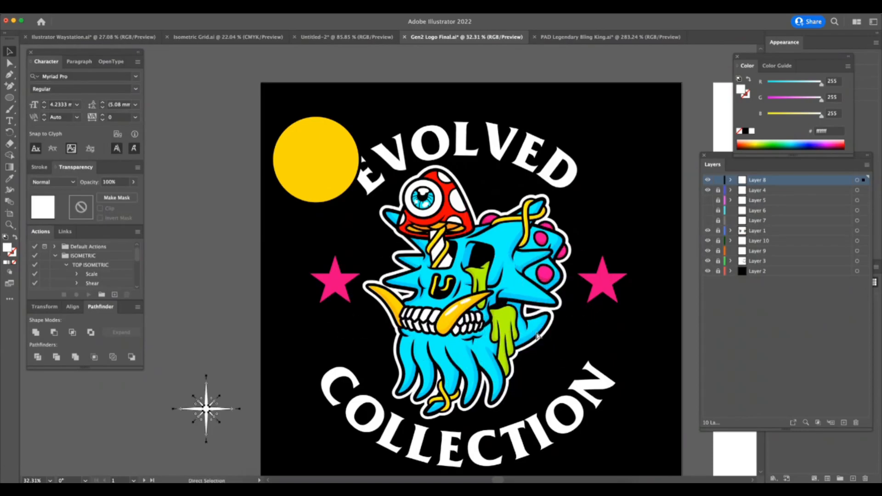
Nudge the white sparkle slightly in the empty area beside the artboard.
left_click_drag(207, 410, 210, 396)
key("super+shift+a")
key("super+Tab")
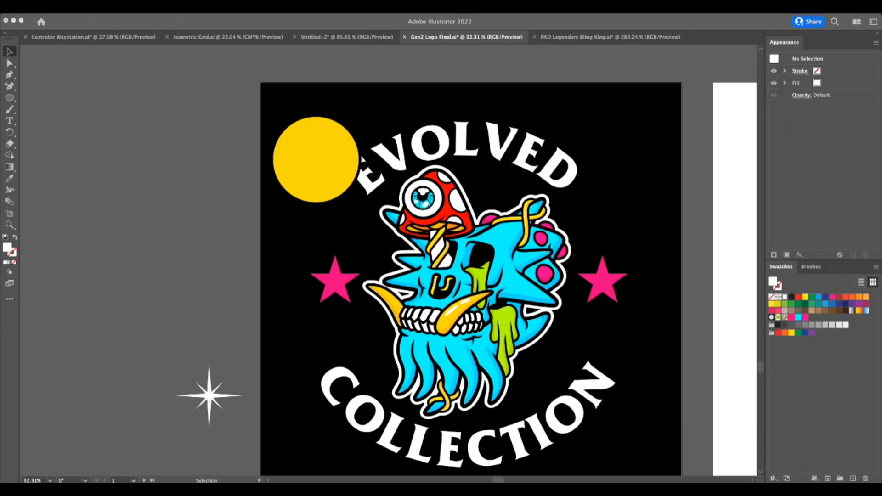
left_click_drag(209, 395, 213, 395)
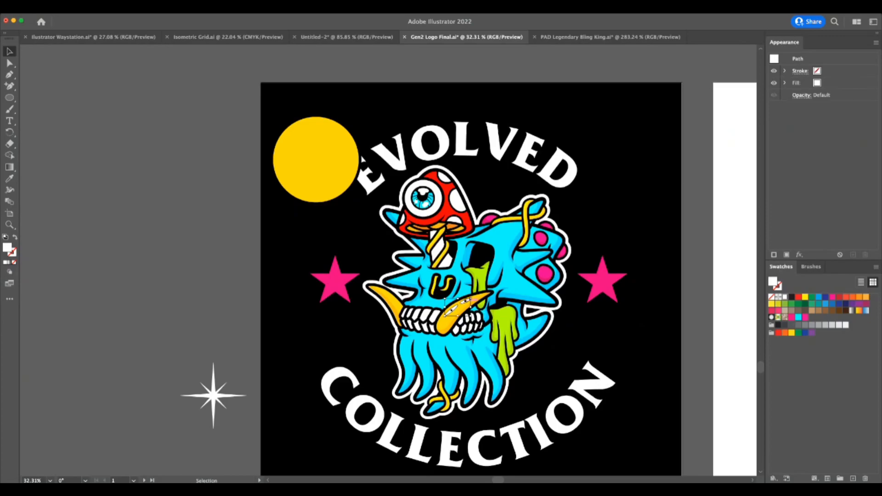
Move the two ellipse highlights off the artboard and place the sparkle over the right tusk.
left_click_drag(213, 395, 461, 306)
key("super+z")
left_click_drag(230, 321, 195, 299)
left_click(226, 341)
left_click_drag(214, 396, 458, 309)
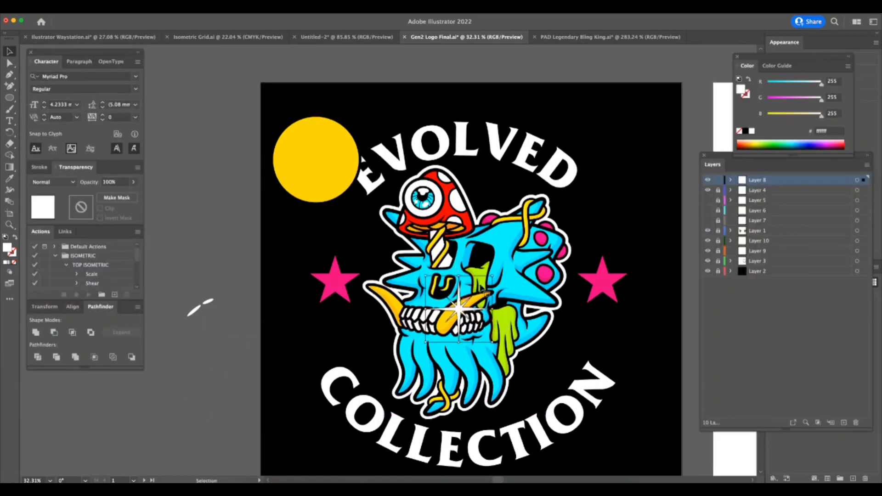
Try enlarging the sparkle across the whole skull, and scale it back down over the right tusk.
left_click_drag(494, 276, 680, 162)
left_click_drag(523, 258, 462, 310)
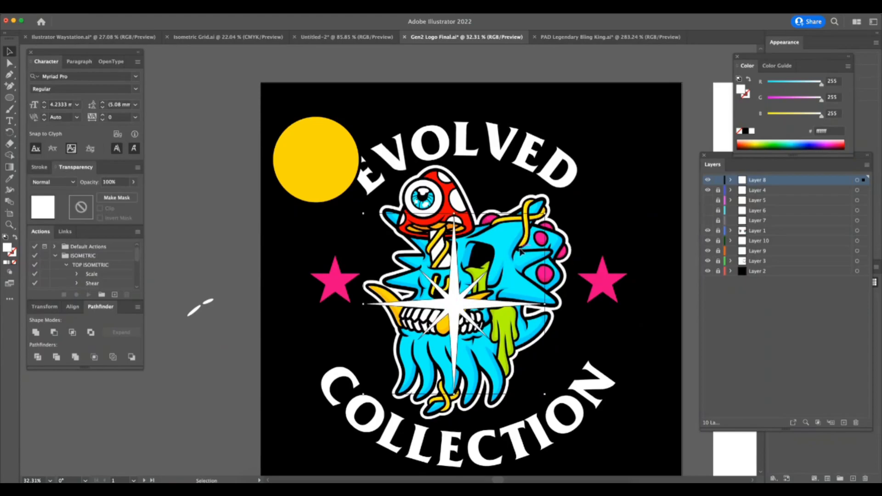
left_click_drag(545, 215, 624, 185)
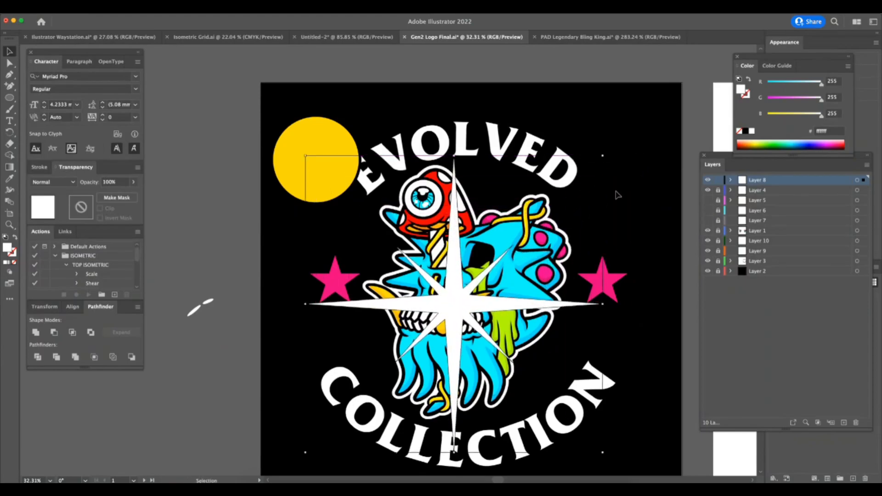
left_click_drag(605, 155, 501, 269)
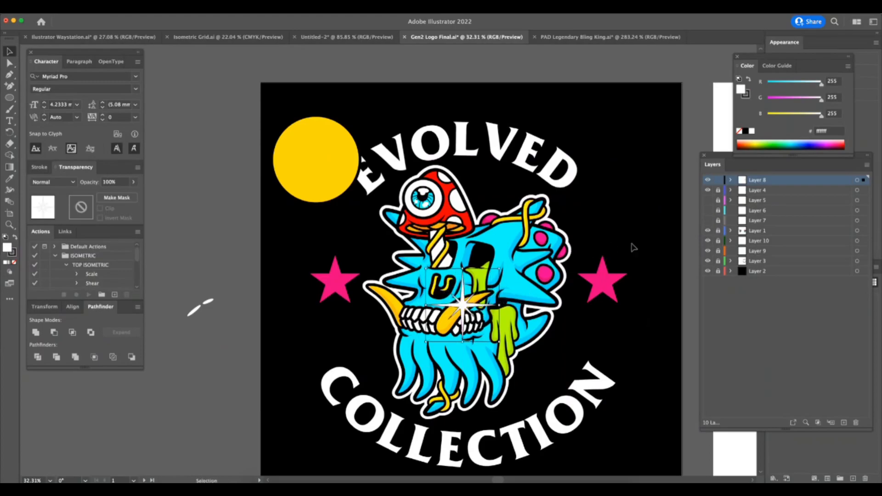
Set the sparkle's black stroke to 2.5 mm, trying outside alignment before aligning it to the centre.
key("super+Tab")
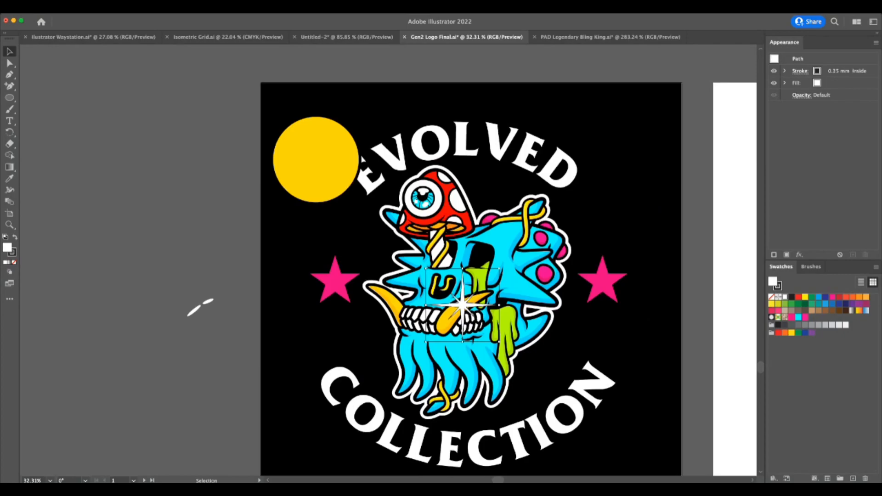
key("super+Tab")
left_click(102, 182)
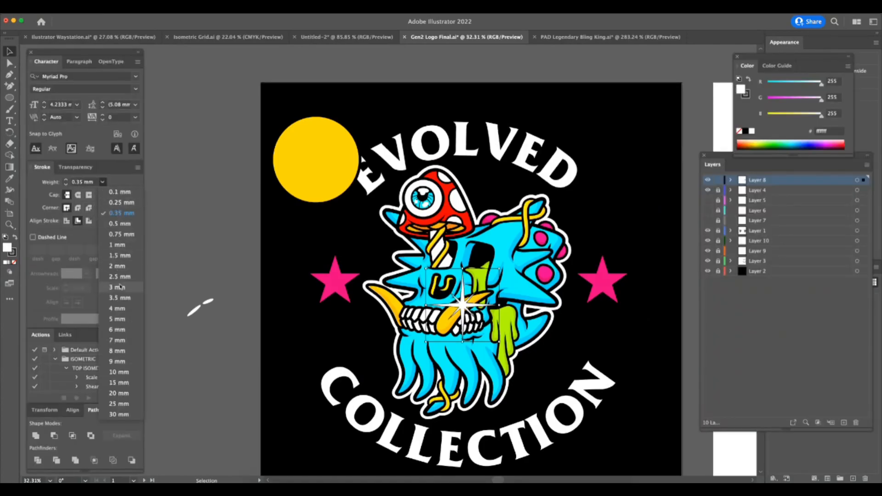
left_click(119, 277)
key("super+Tab")
left_click(96, 218)
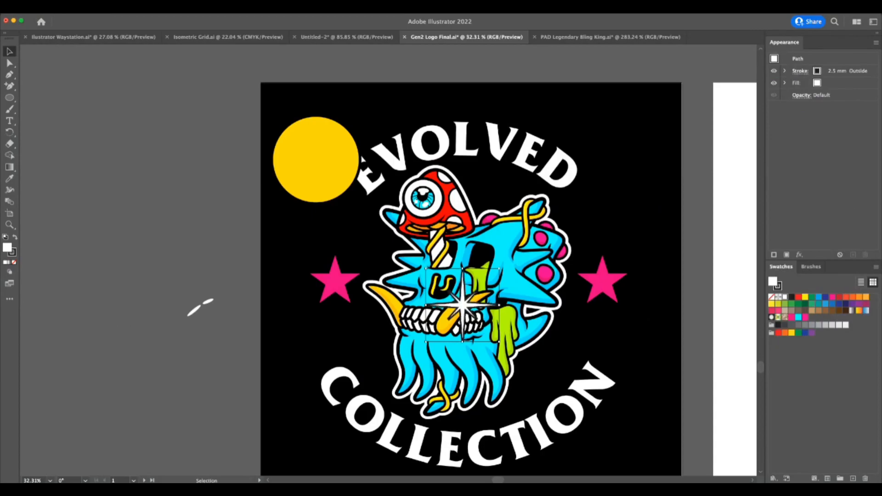
left_click(74, 218)
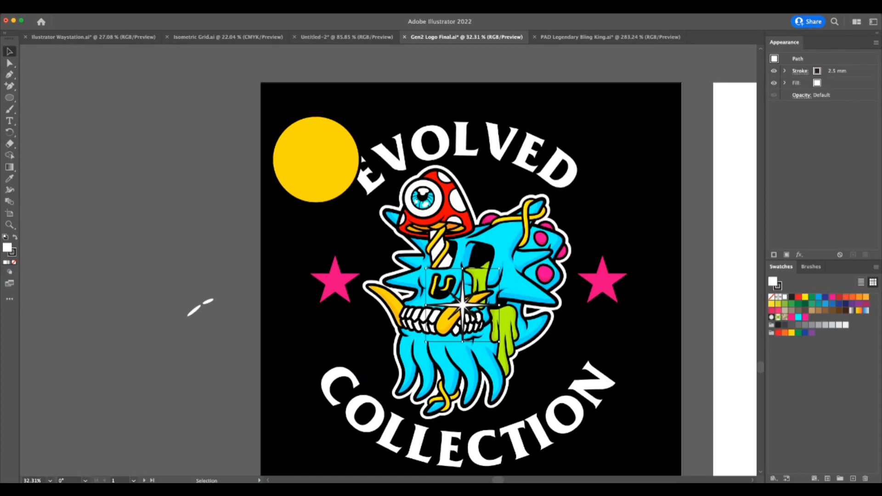
Reduce the sparkle's stroke weight to 1.5 mm and shift the sparkle slightly toward the right tusk's tip.
key("Down")
mouse_move(463, 305)
left_mouse_down()
mouse_move(483, 294)
mouse_move(464, 309)
mouse_move(472, 304)
left_mouse_up()
left_click(685, 247)
key("z")
left_click_drag(652, 295, 689, 299)
Remove the black stroke from the sparkle over the right tusk.
key("a")
left_click_drag(489, 297, 490, 298)
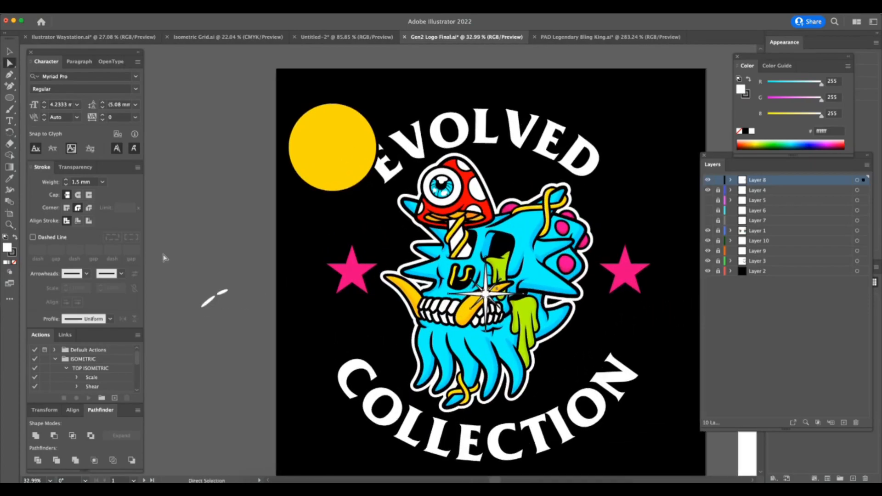
left_click(13, 254)
left_click(14, 262)
left_click(207, 216)
key("z")
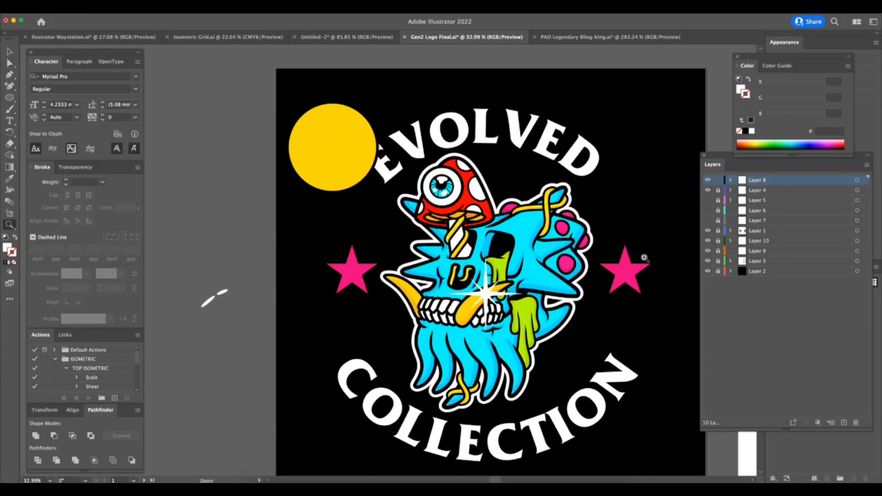
left_click_drag(655, 270, 615, 281)
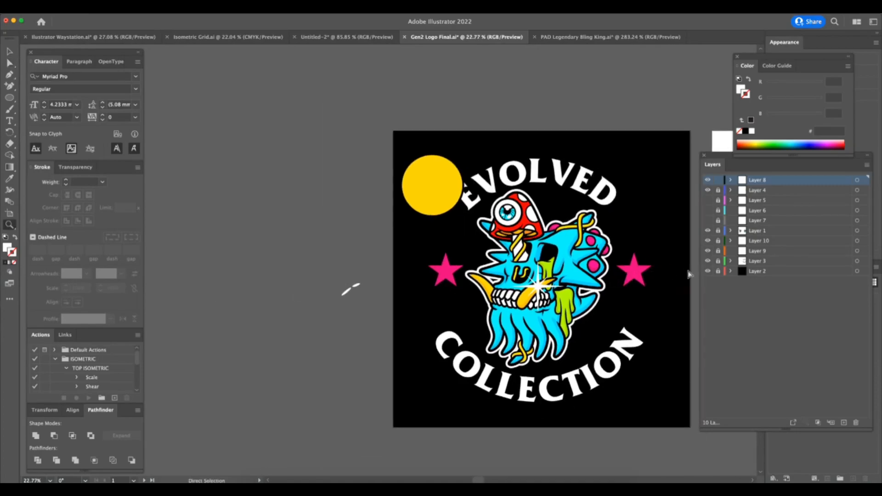
Adjust the sparkle on the right tusk and move it off the skull into the empty area beside the artboard.
key("super+Tab")
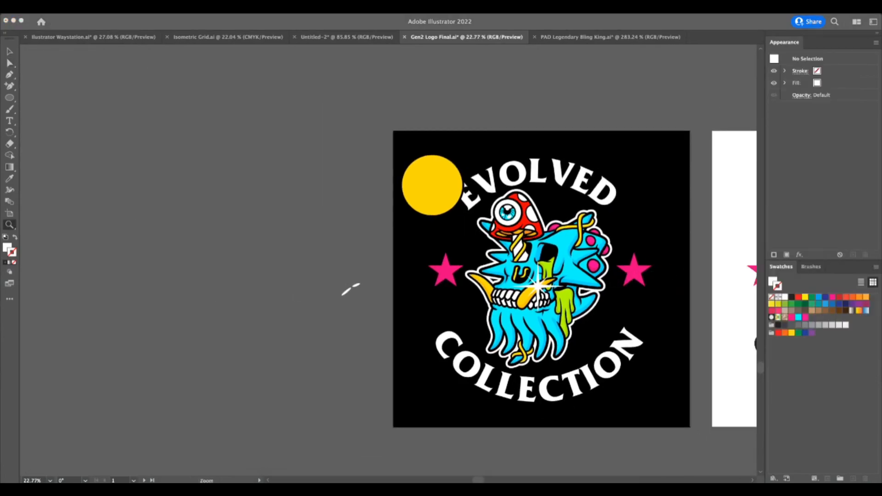
left_click(615, 290)
left_click_drag(615, 289, 655, 277)
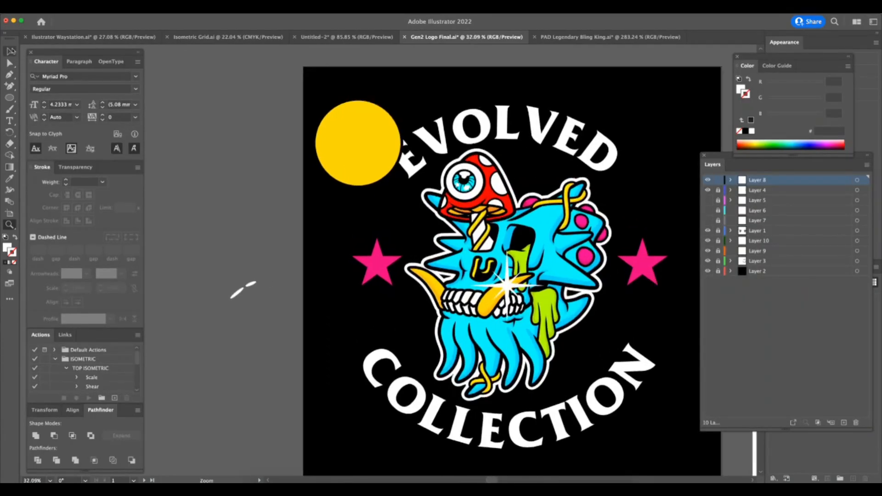
left_click(509, 282)
left_click_drag(543, 250, 450, 302)
left_click_drag(414, 339, 174, 343)
mouse_move(464, 363)
left_mouse_down()
mouse_move(409, 370)
mouse_move(465, 372)
left_mouse_up()
Move the sparkle back onto the right tusk, scale it down and adjust its position.
key("a")
key("v")
left_click_drag(195, 340, 413, 359)
left_click_drag(443, 317, 429, 338)
left_click_drag(457, 310, 456, 310)
key("z")
key("a")
key("super+Tab")
key("v")
mouse_move(430, 337)
left_mouse_down()
mouse_move(415, 348)
mouse_move(415, 340)
left_mouse_up()
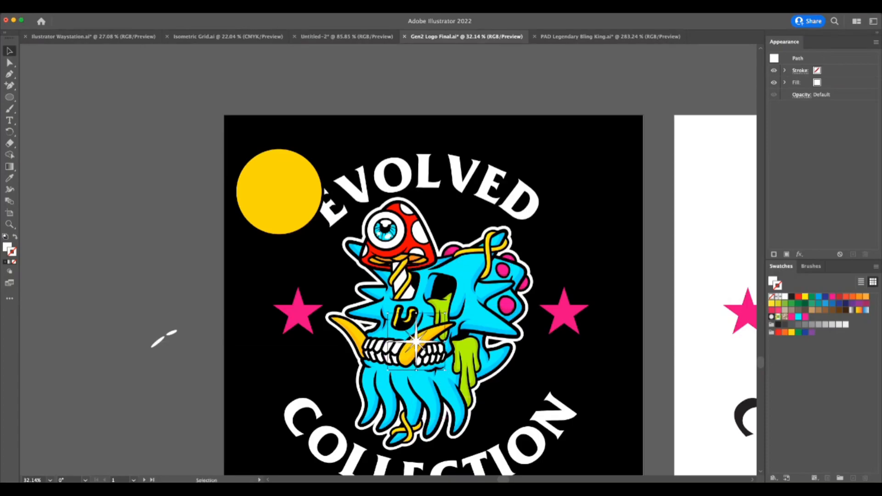
Delete the white sparkle from the right tusk.
key("super+Tab")
key("super+Tab")
key("Delete")
Unlock all layers, try shifting the orange shading inside the left tusk, and undo the move.
key("z")
left_click_drag(430, 346, 493, 346)
left_click_drag(239, 292, 316, 289)
key("a")
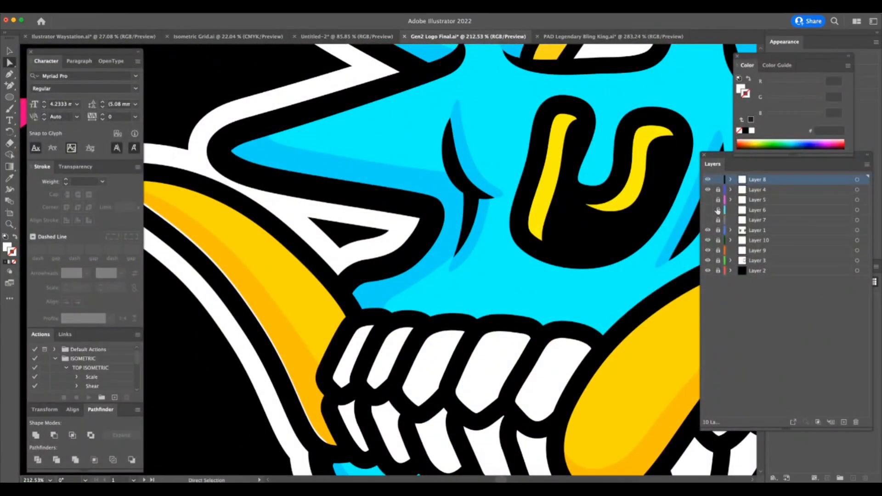
left_click(260, 340)
left_click(278, 368)
left_click_drag(282, 349, 293, 332)
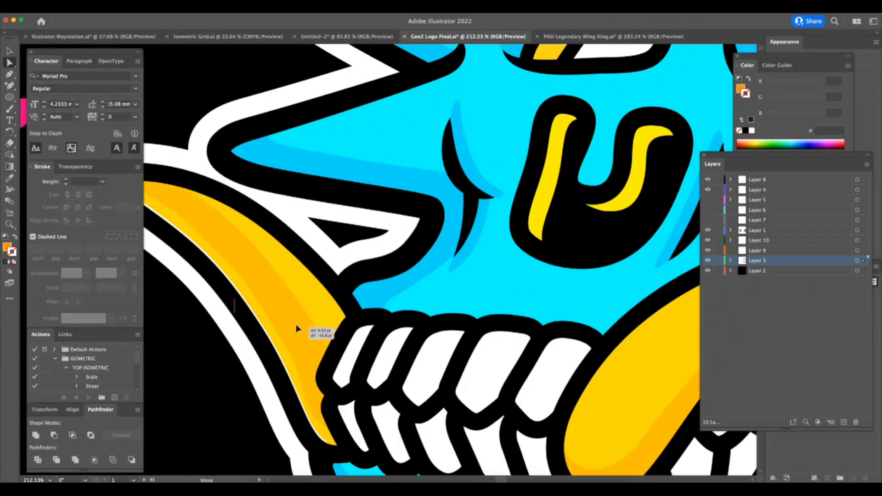
key("super+z")
key("super+shift+a")
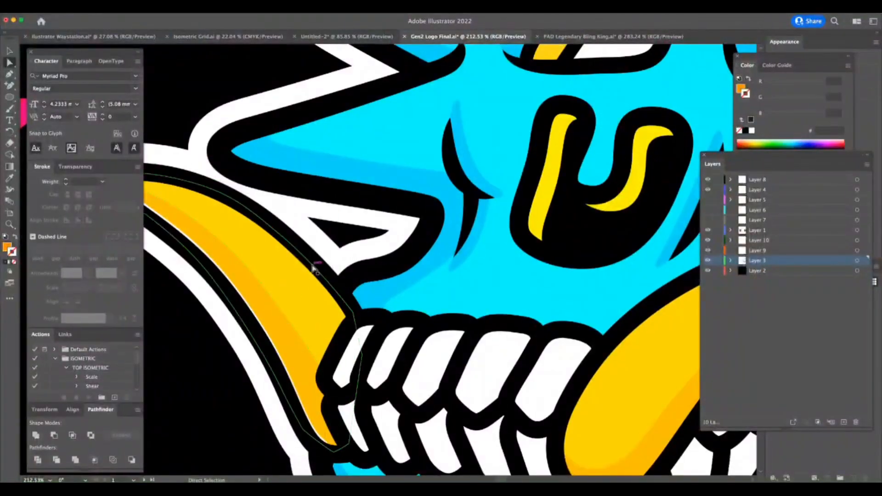
Try selecting the overlapping paths at the left tusk's lower edge and shifting an orange shading anchor, then undo the changes.
left_click(313, 268)
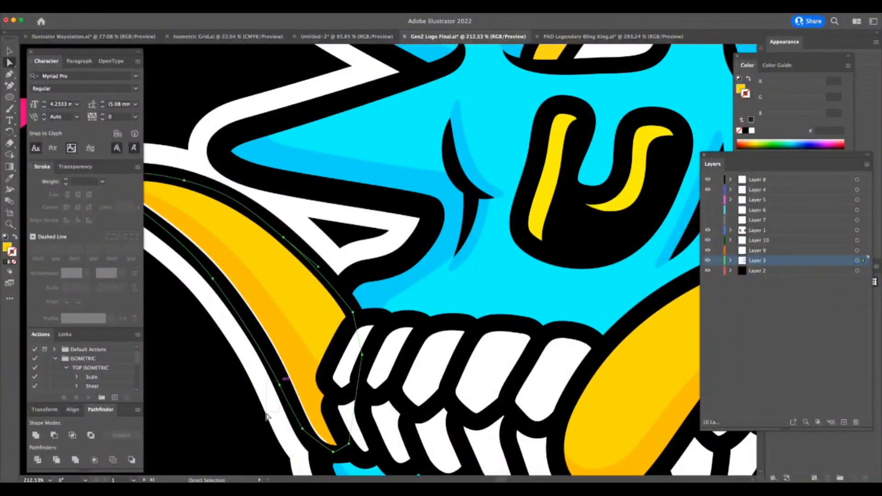
left_click(266, 416)
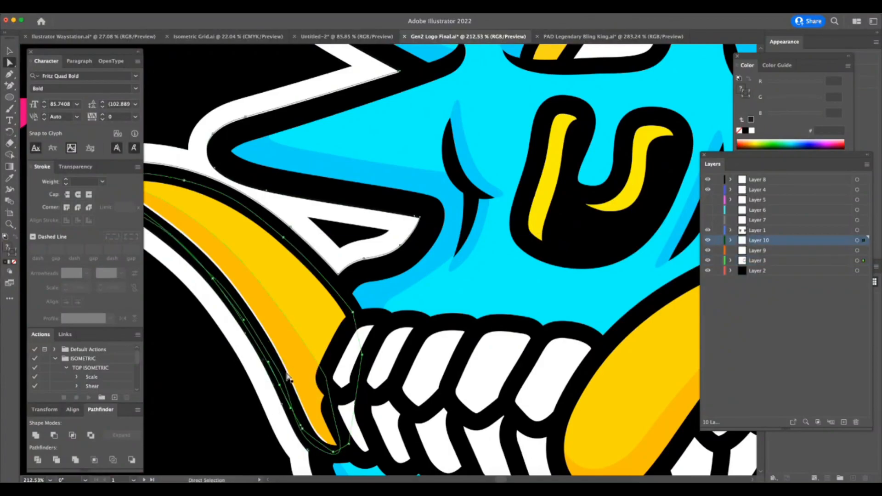
key("super+shift+a")
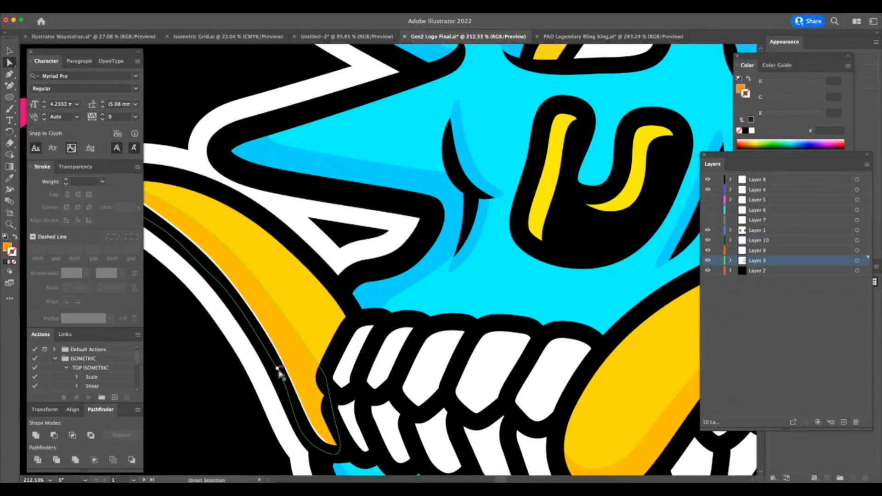
left_click(214, 281)
mouse_move(214, 281)
left_mouse_down()
mouse_move(224, 295)
mouse_move(205, 305)
mouse_move(217, 286)
left_mouse_up()
key("super+z")
key("super+z")
key("super+z")
key("shift+Tab")
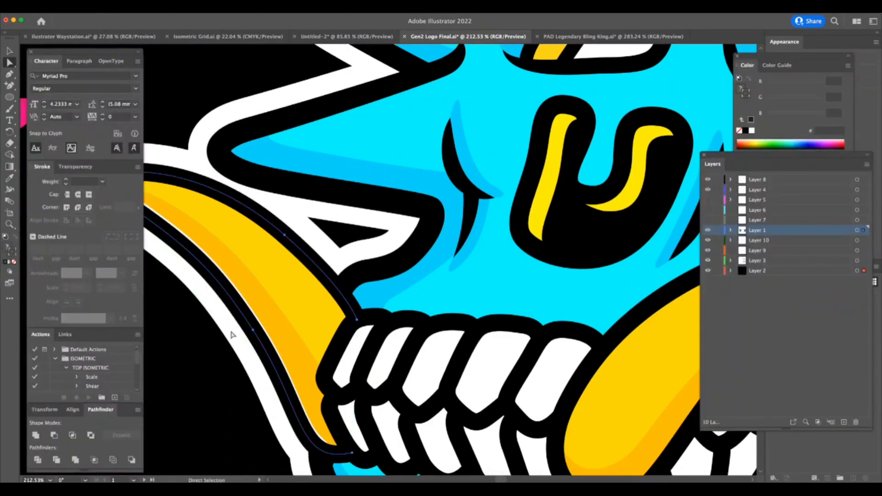
Try moving the black outline anchor on the left tusk's lower edge.
left_click(256, 335)
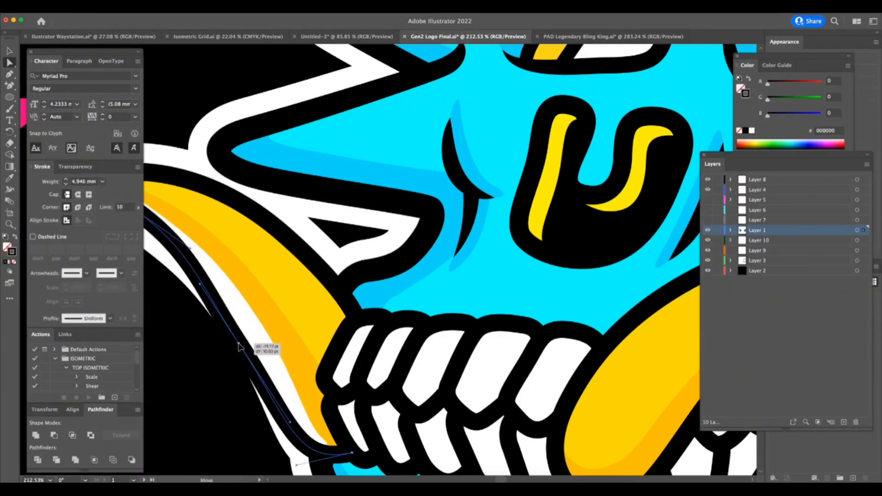
left_click(255, 330)
left_click(264, 314)
key("z")
left_click_drag(251, 360, 190, 409)
left_click_drag(211, 322, 257, 290)
key("a")
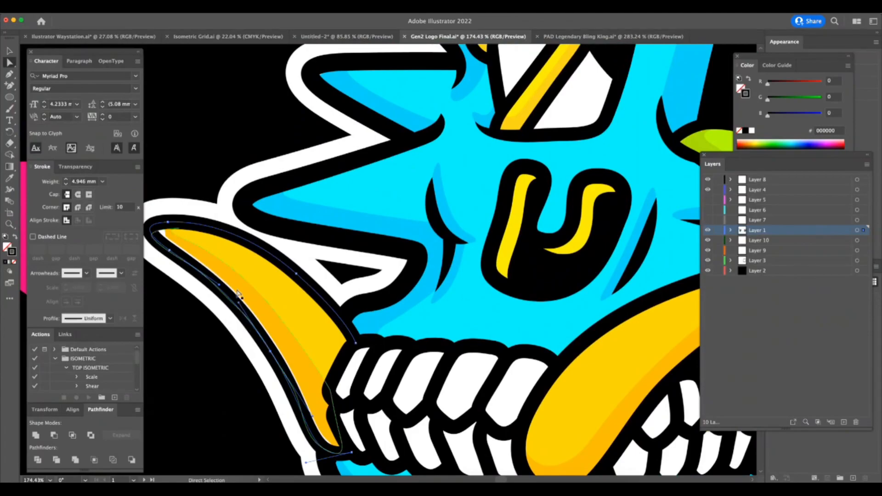
Try shifting the white outline around the left tusk's tip.
left_click(190, 237)
left_click(174, 210)
left_click(174, 211)
key("v")
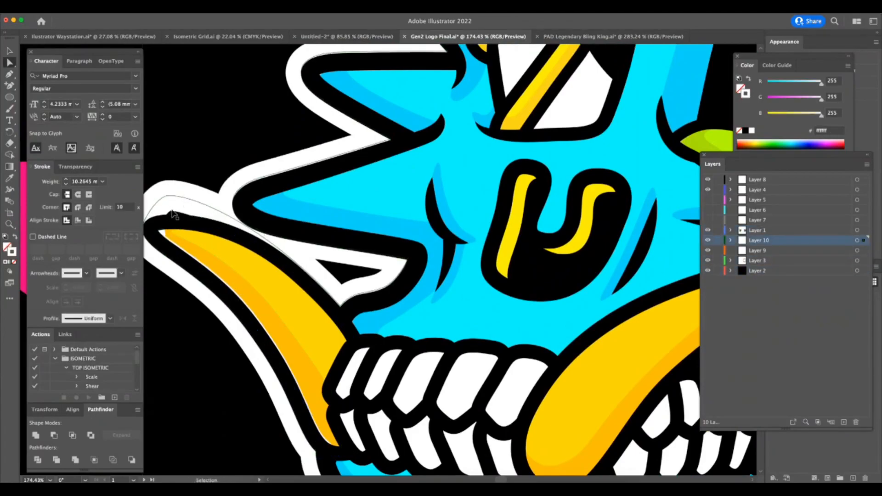
Try moving the orange shading near the left tusk's tip and undo the move.
left_click(173, 236)
key("a")
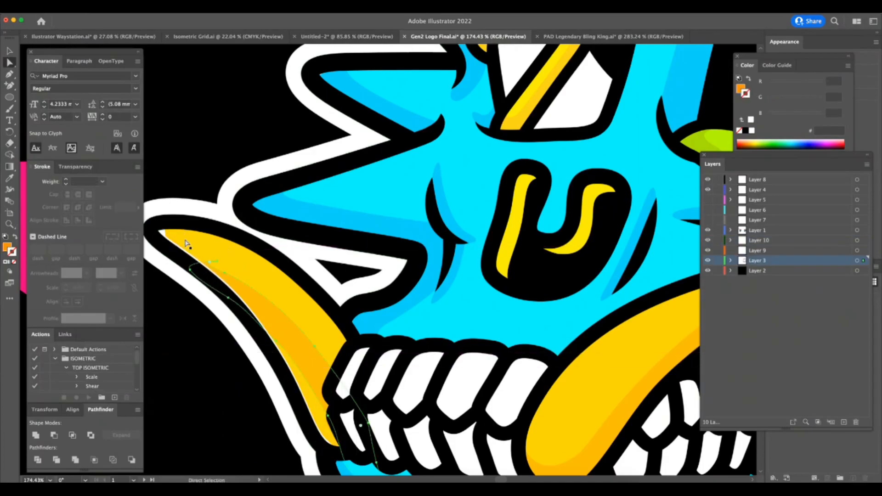
left_click(166, 235)
key("z")
left_click_drag(151, 232, 237, 232)
key("super+z")
key("a")
left_click_drag(198, 252, 381, 251)
key("super+z")
Try moving the yellow fill and its shading anchors at the left tusk's tip, then undo the changes.
left_click(221, 314)
left_click_drag(150, 255, 193, 227)
left_click(193, 283)
key("super+z")
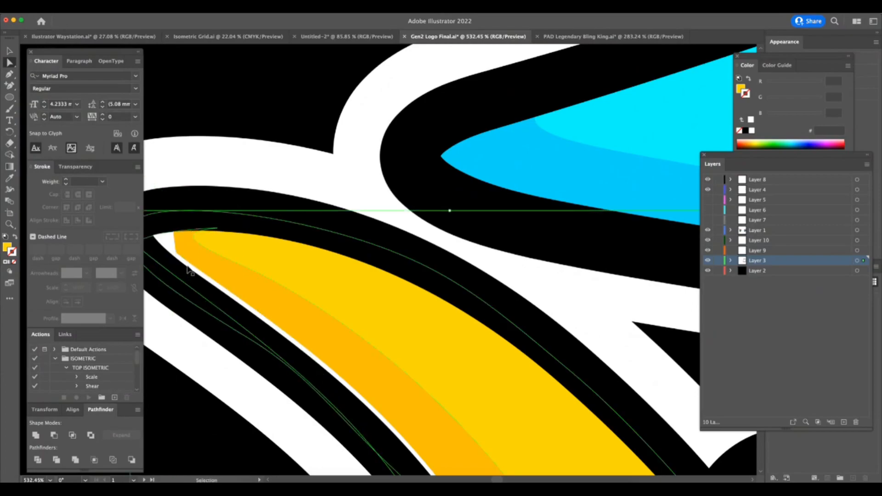
left_click(161, 267)
left_click_drag(251, 340, 256, 228)
key("super+z")
key("super+z")
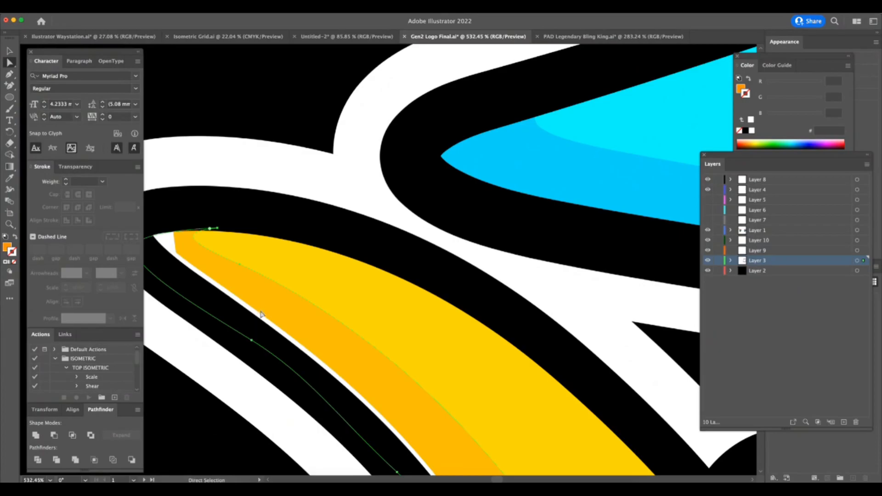
Try moving the black outline paths of the blue spikes above the left tusk, then undo the moves.
left_click(253, 216)
key("z")
left_click_drag(252, 291, 157, 349)
left_click_drag(331, 279, 247, 316)
key("v")
left_click(420, 280)
left_click_drag(421, 282, 540, 224)
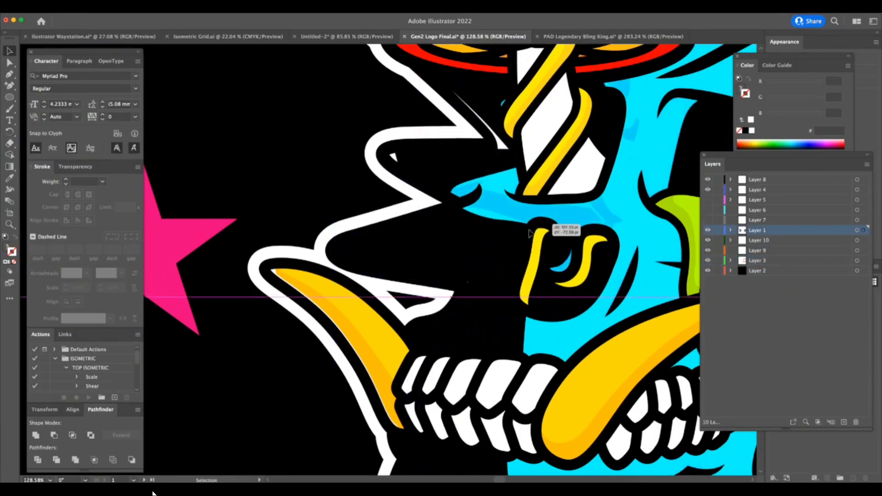
left_click_drag(430, 288, 466, 243)
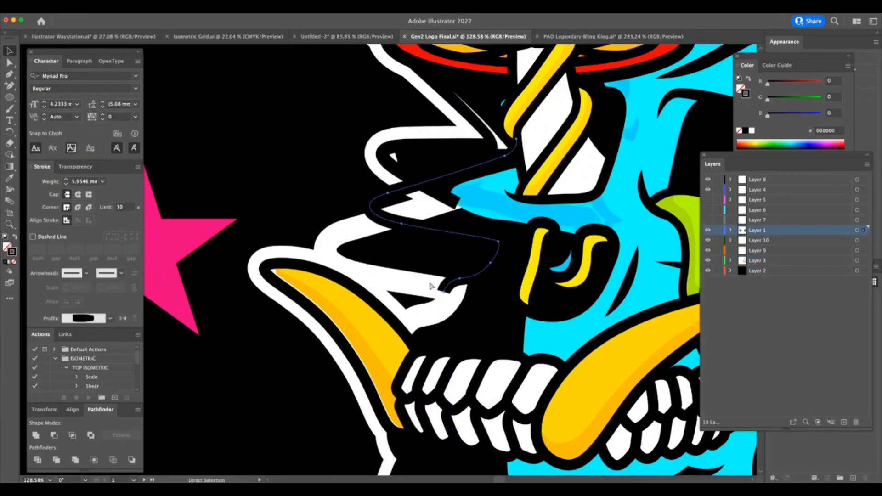
left_click_drag(428, 290, 453, 259)
left_click_drag(452, 258, 448, 261)
key("super+z")
key("super+z")
key("super+z")
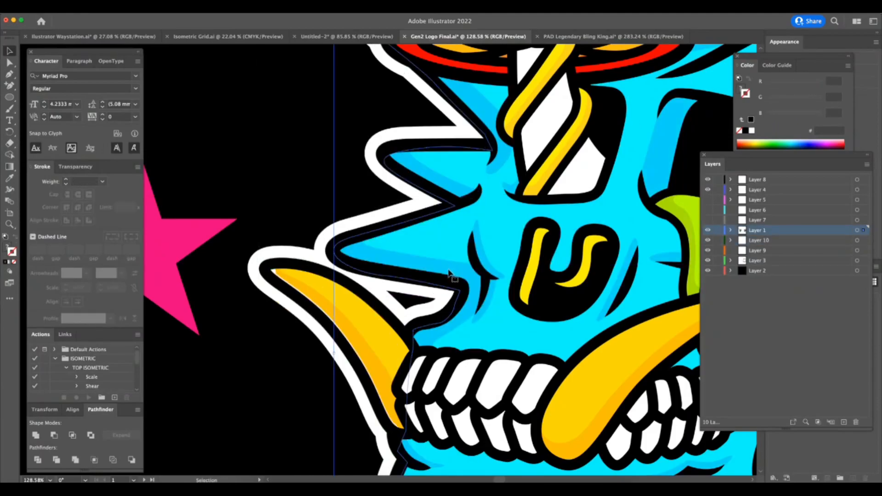
key("z")
left_click_drag(340, 380, 394, 351)
key("v")
left_click(378, 368)
key("a")
key("z")
key("a")
key("super+shift+a")
key("super+Tab")
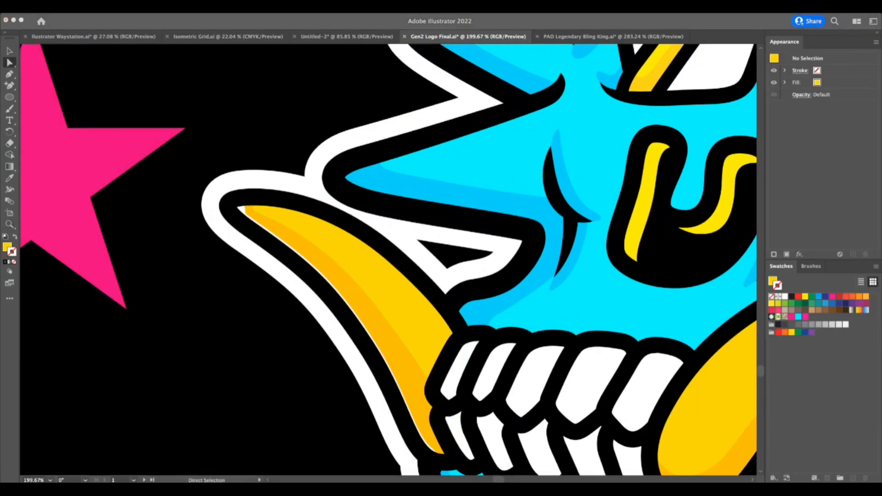
key("super+Tab")
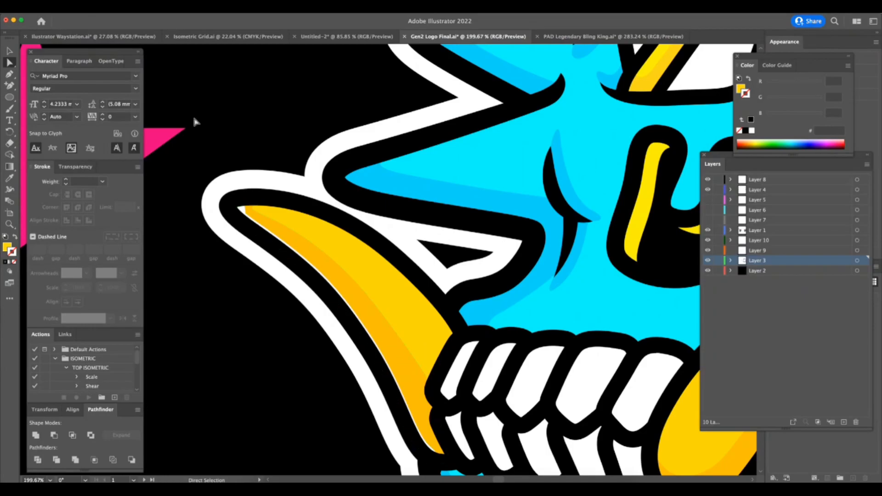
key("super+Tab")
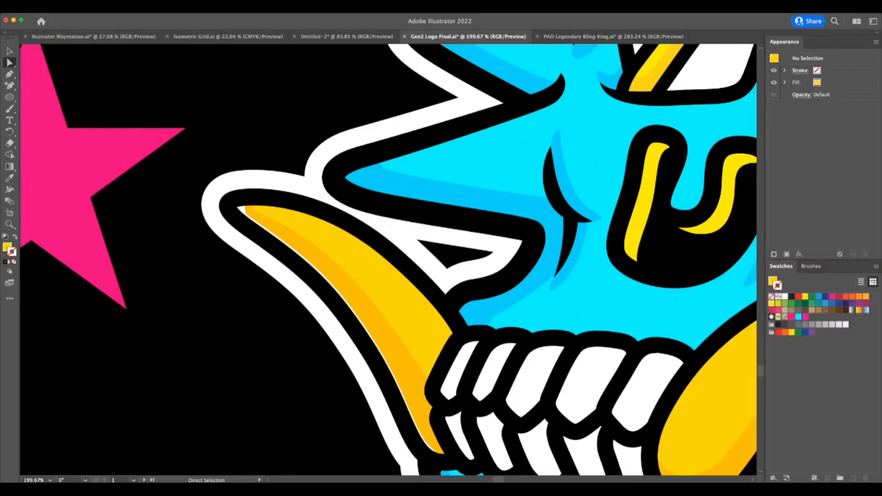
key("super+Tab")
Lock the left tusk's orange shading and neighbouring shapes to isolate the white sliver along its lower edge.
left_click(367, 348)
key("super+Tab")
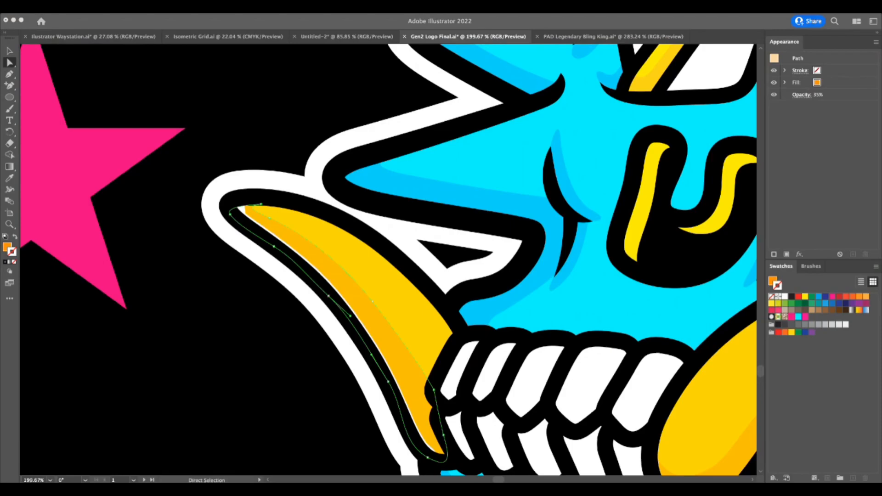
left_click(360, 339)
mouse_move(388, 382)
left_mouse_down()
mouse_move(378, 391)
mouse_move(391, 384)
left_mouse_up()
key("super+2")
left_click(329, 299)
left_click(325, 296)
key("BackSpace")
key("super+j")
key("super+2")
left_click(334, 296)
key("z")
left_click_drag(344, 334, 233, 416)
key("super+minus")
key("super+minus")
key("super+minus")
key("super+2")
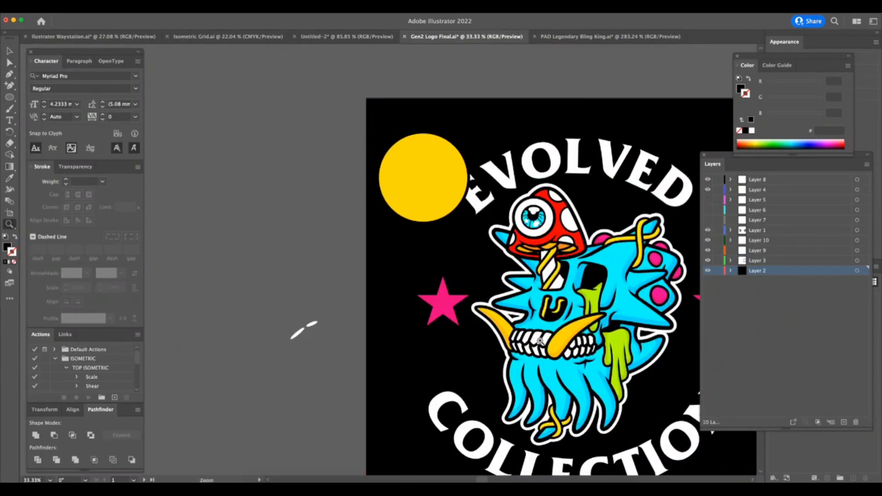
Select the overlapping paths around the left tusk, lock Layer 2 and clear the selection.
left_click_drag(528, 344, 640, 311)
left_click_drag(465, 318, 524, 315)
key("a")
key("super+Tab")
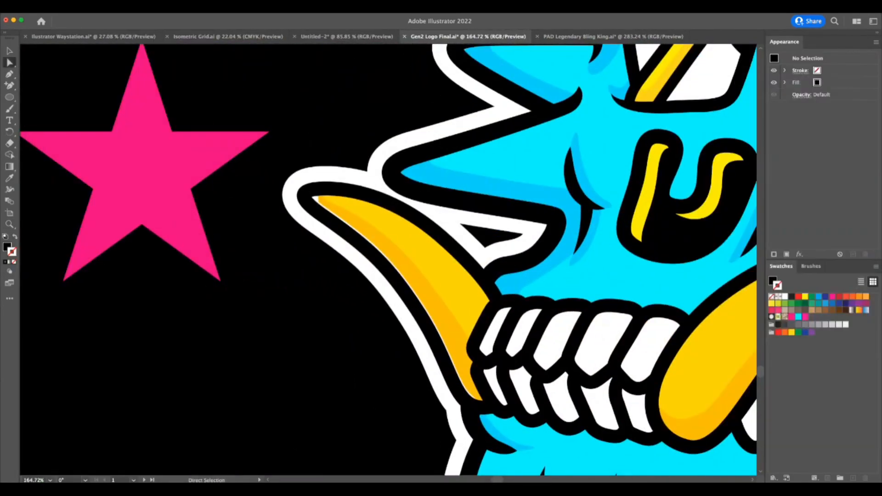
left_click(401, 283)
key("z")
left_click_drag(395, 309, 423, 298)
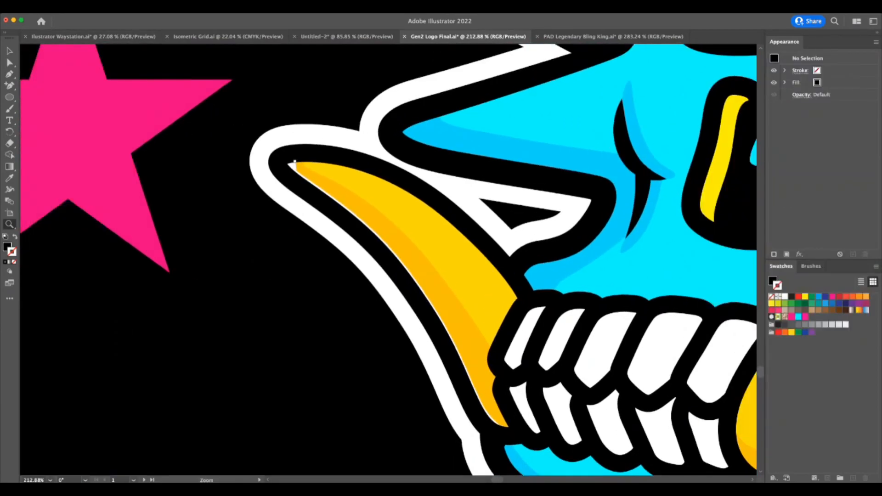
key("a")
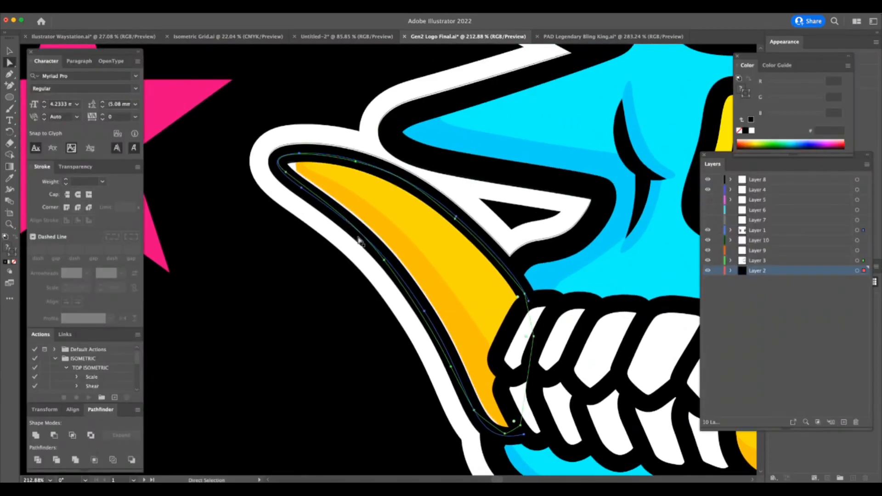
left_click(718, 271)
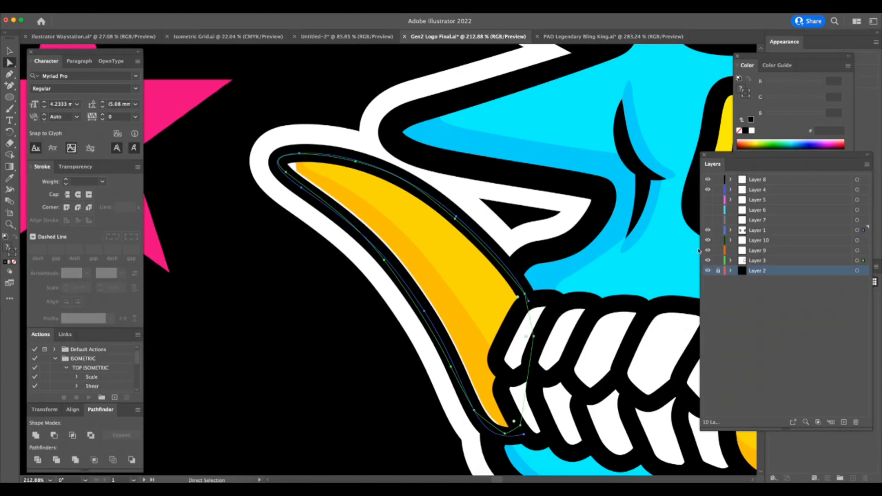
left_click(381, 255)
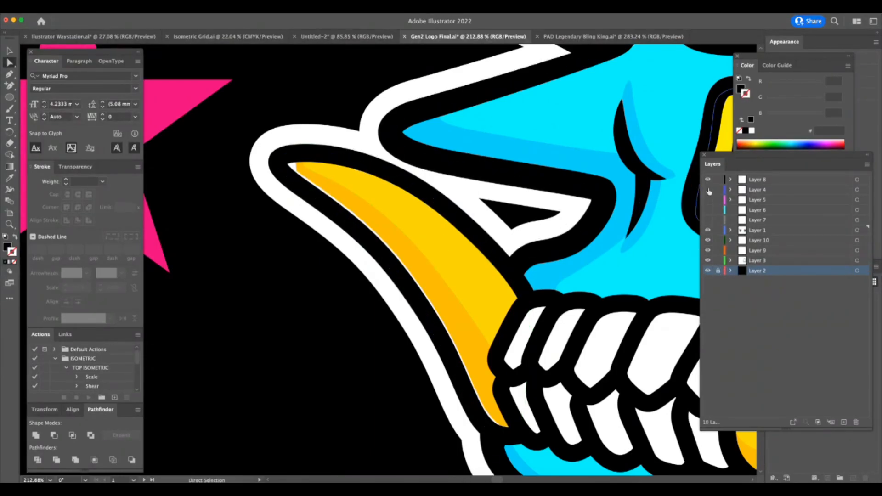
Toggle the visibility of Layer 1 and Layer 10, and lock every layer except Layer 10.
left_click(708, 229)
left_click(709, 230)
left_click(708, 240)
left_click(709, 240)
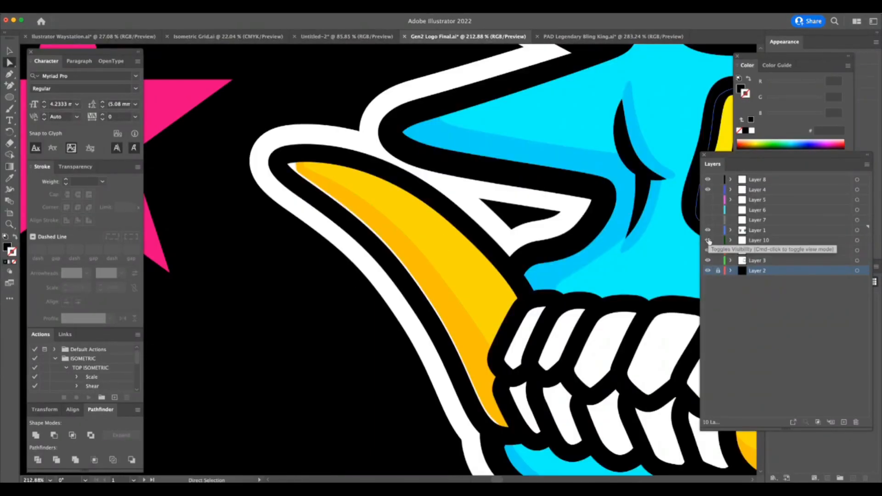
left_click(719, 240, "alt")
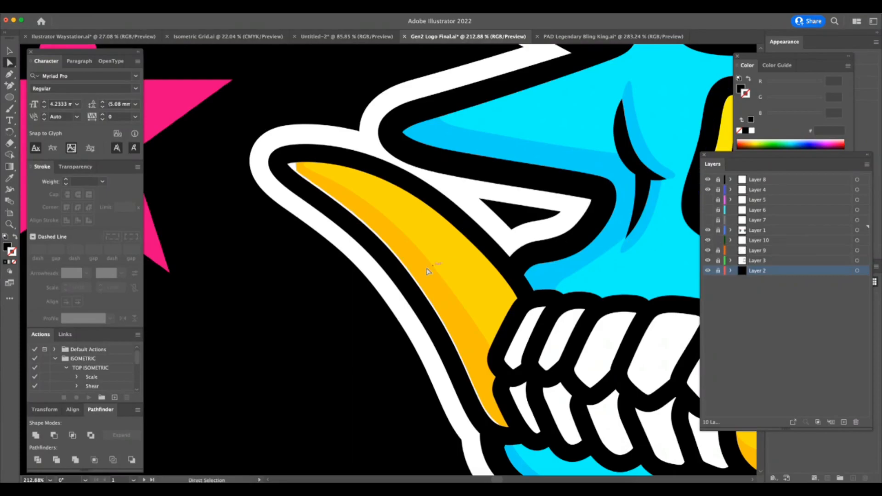
left_click(708, 241)
left_click(708, 240)
left_click(755, 241)
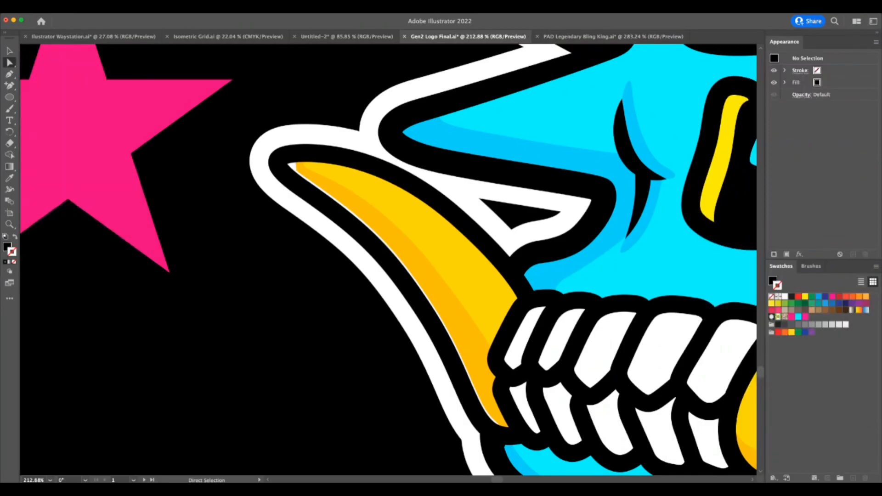
Reshape the white outline along the left tusk's lower edge and around its tip by repositioning anchor points.
left_click(401, 260)
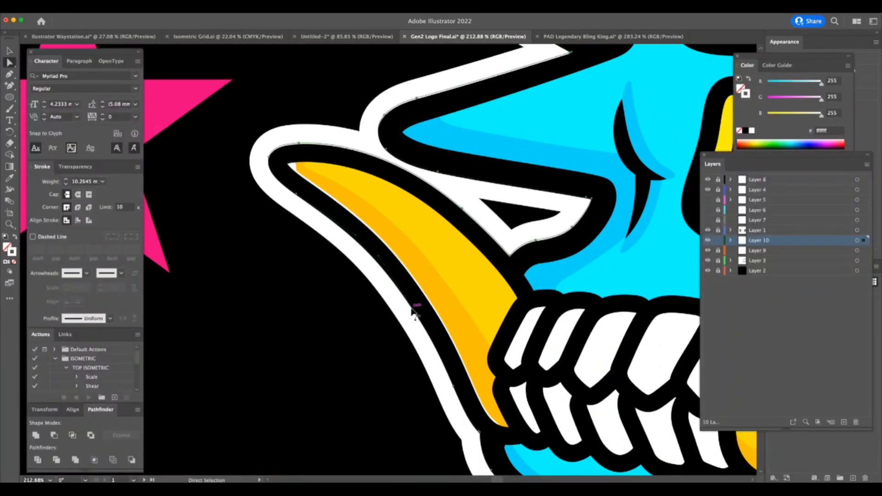
left_click_drag(417, 314, 429, 299)
key("super+space")
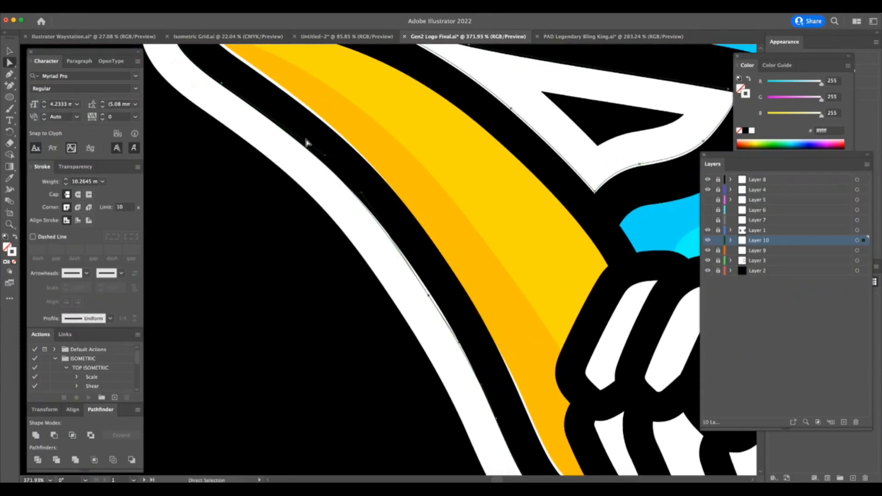
left_click_drag(222, 84, 219, 85)
key("super+space")
left_click_drag(244, 186, 200, 251)
left_click_drag(212, 54, 258, 58)
left_click_drag(197, 77, 196, 77)
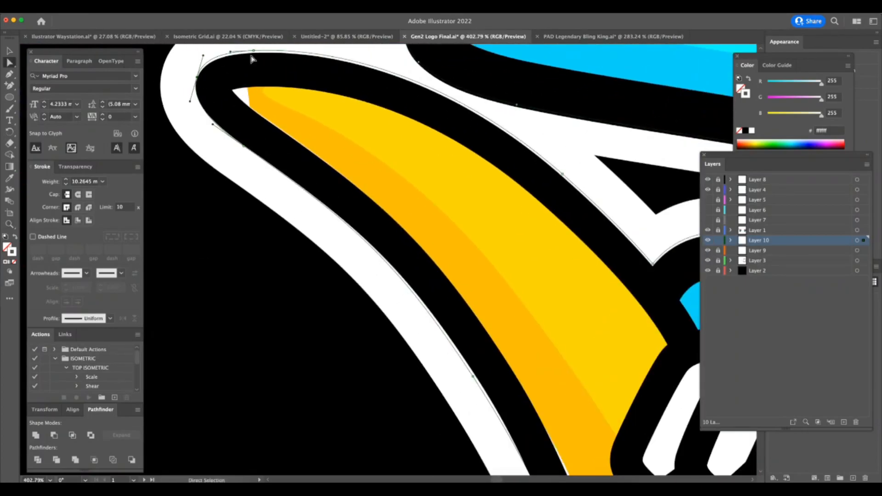
Fine-tune the white outline's curve just below the left tusk's tip.
scroll(251, 57, "up", 3)
left_click_drag(256, 134, 257, 135)
key("super+space")
left_click_drag(457, 328, 418, 384)
scroll(495, 342, "down", 3)
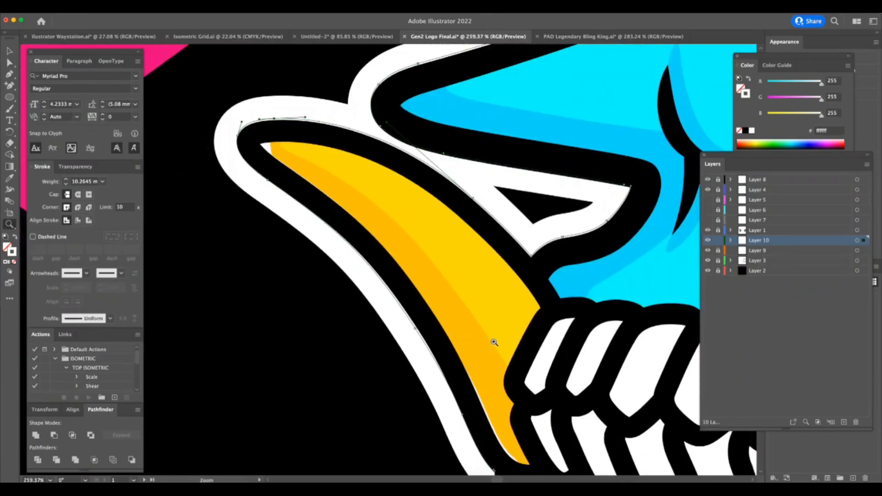
Reposition the white outline's anchor points near the left tusk's base and deselect the outline.
scroll(491, 344, "down", 2)
mouse_move(477, 436)
left_mouse_down()
mouse_move(551, 427)
mouse_move(454, 426)
left_mouse_up()
left_click_drag(384, 299, 379, 297)
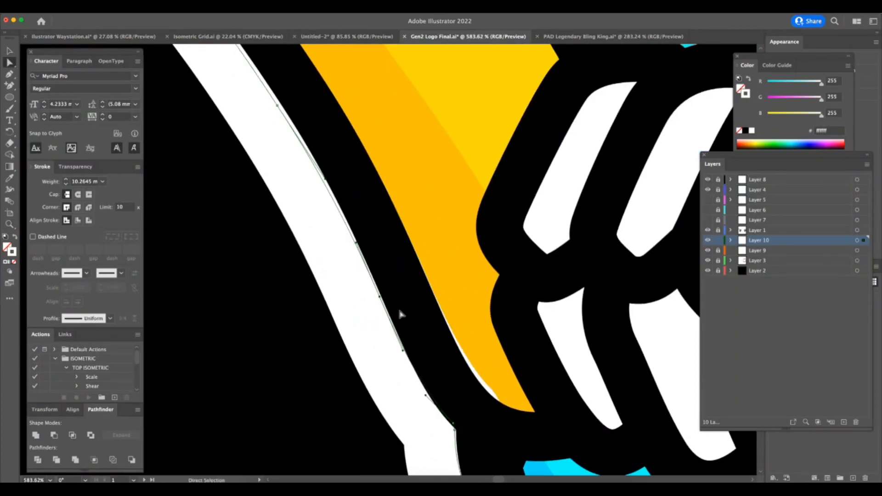
mouse_move(455, 427)
left_mouse_down()
mouse_move(449, 420)
mouse_move(369, 446)
left_mouse_up()
key("z")
left_click_drag(519, 430, 403, 448)
left_click_drag(454, 315, 620, 316)
key("a")
left_click(343, 308)
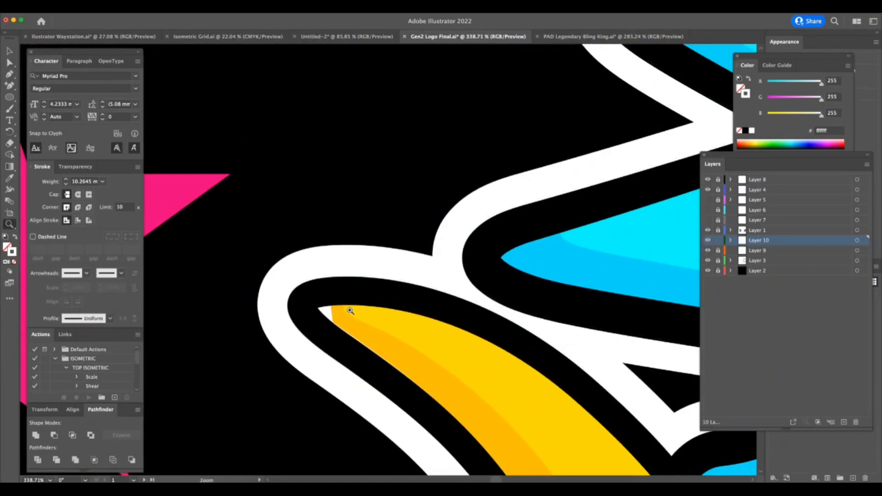
key("z")
left_click_drag(426, 344, 277, 397)
left_click_drag(540, 336, 405, 368)
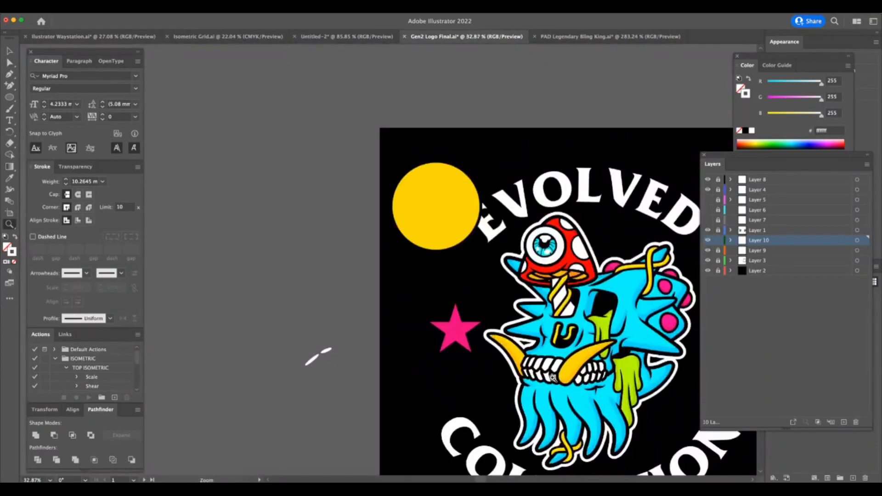
left_click_drag(618, 398, 553, 378)
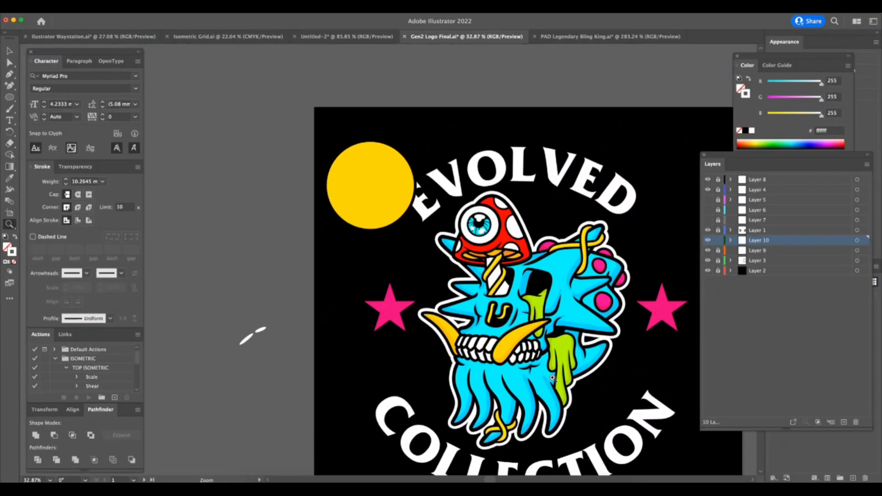
key("super+Tab")
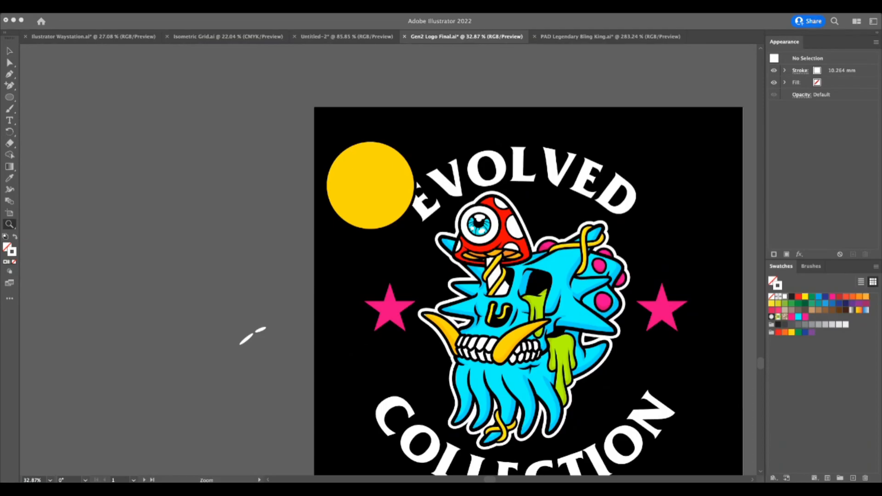
Inspect the golden-tusked skull logo on the black artboard and compare it with the version on the white artboard.
left_click(585, 343)
left_click_drag(583, 388, 560, 396)
scroll(572, 389, "right", 3)
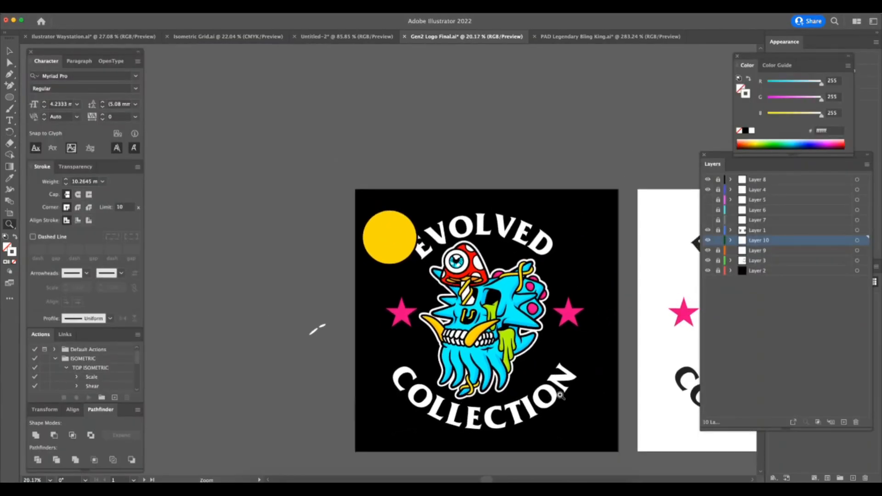
scroll(561, 396, "right", 5)
scroll(560, 396, "right", 1)
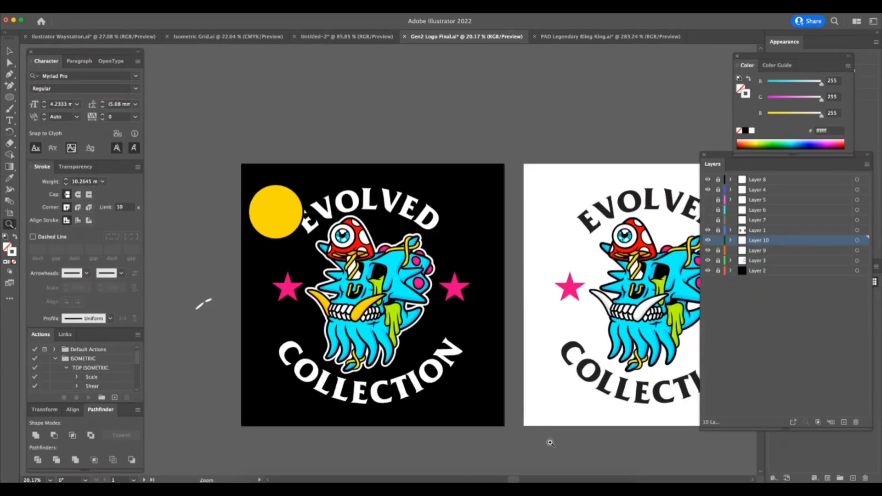
mouse_move(565, 426)
left_mouse_down()
mouse_move(556, 418)
mouse_move(578, 418)
left_mouse_up()
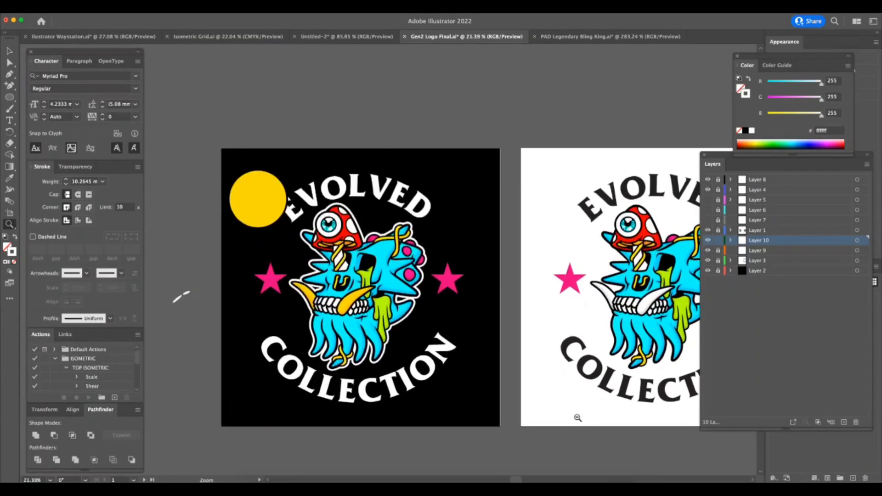
left_click_drag(342, 297, 425, 179)
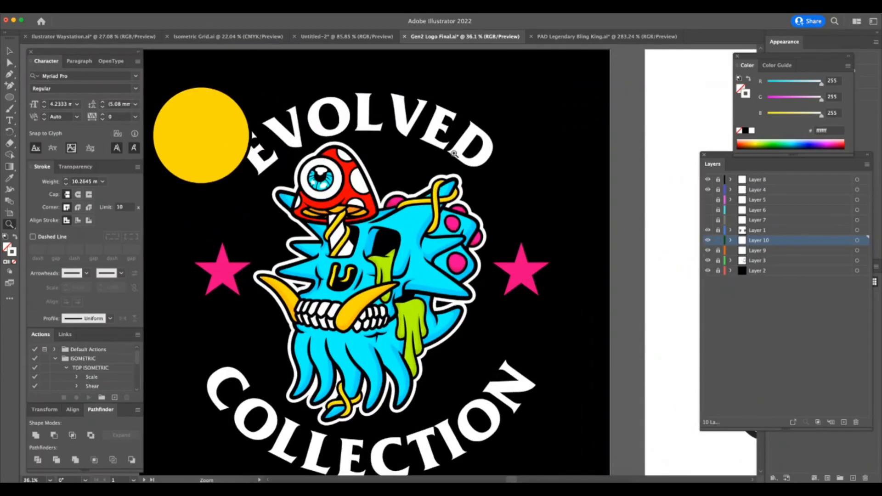
left_click_drag(340, 376, 363, 375)
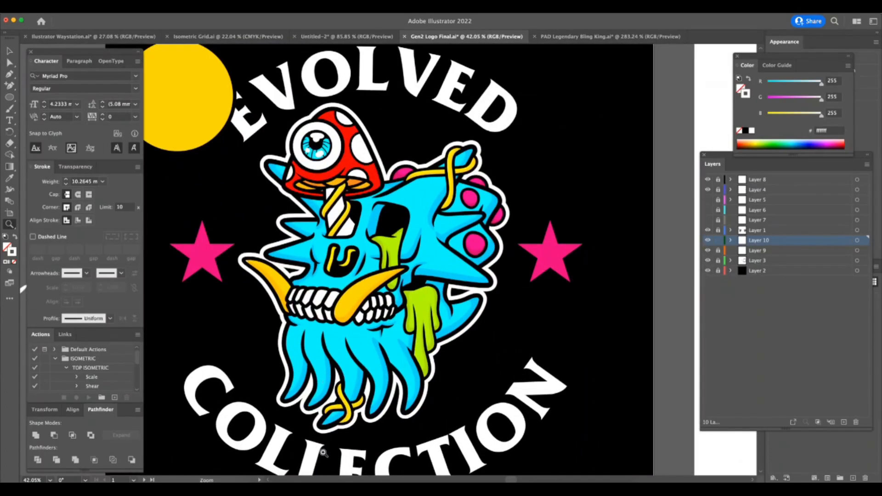
left_click_drag(538, 360, 441, 394)
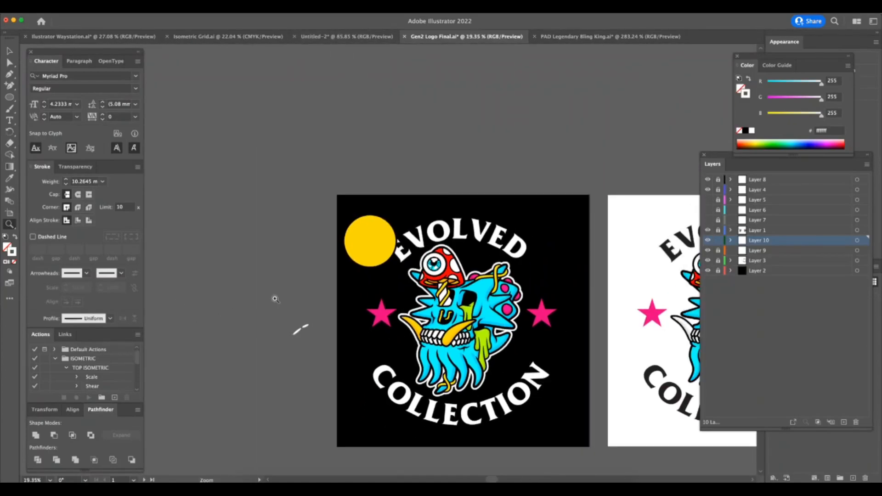
Save the skull logo file and switch to the Untitled-2 line drawing.
key("super+Tab")
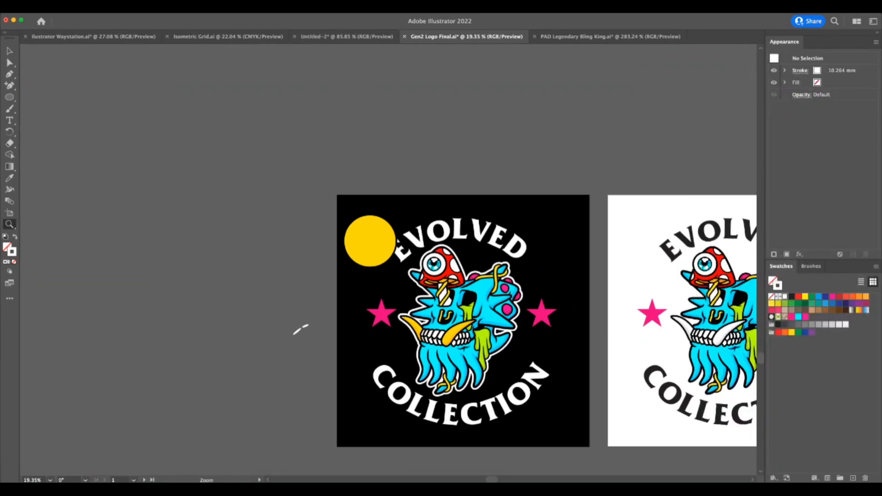
key("super+Tab")
key("super+s")
left_click(359, 37)
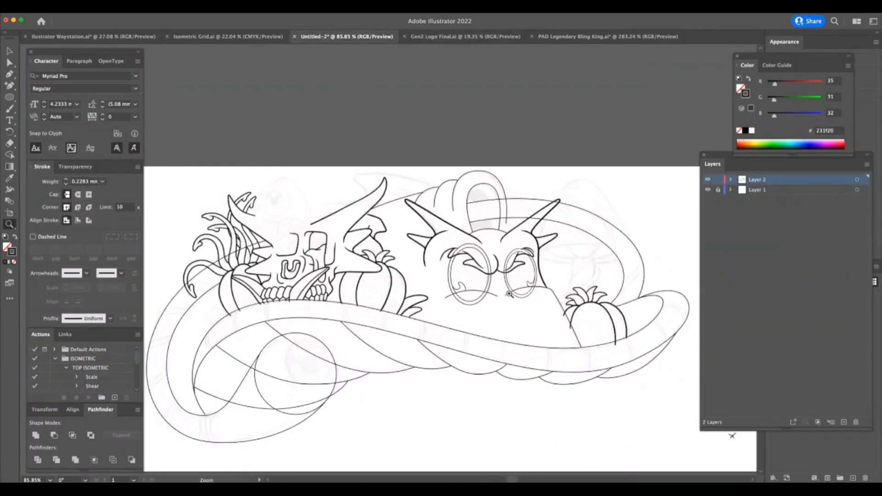
Examine the Untitled-2 line drawing as a whole and check the stroke weight of its line art.
key("super+Tab")
key("super+Tab")
left_click_drag(602, 393, 634, 356)
key("a")
left_click(539, 262)
key("z")
left_click_drag(435, 391, 398, 410)
key("a")
key("z")
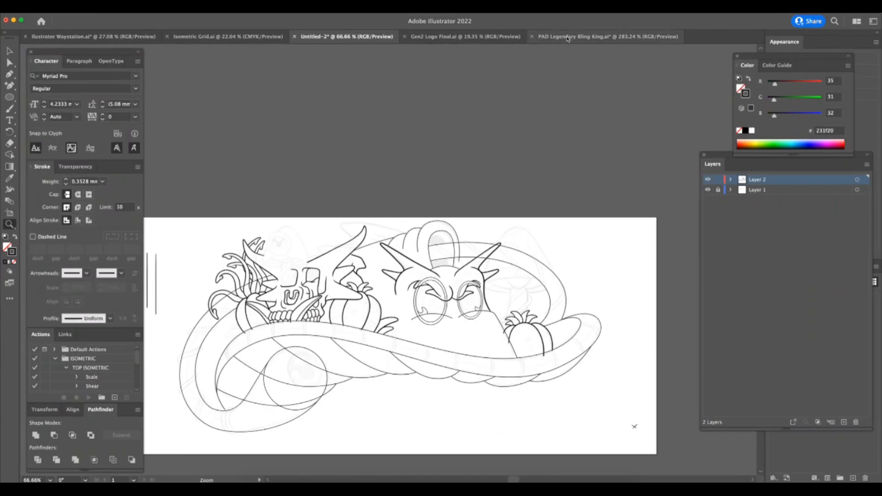
Unlock all layers in Gen2 Logo Final.ai and copy its red mushroom into Layer 2 of the Untitled-2 drawing.
left_click(498, 39)
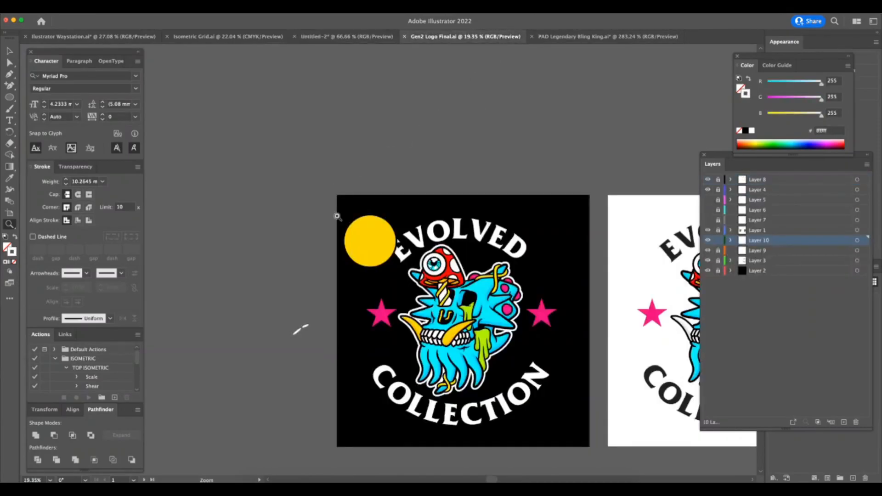
left_click_drag(300, 329, 322, 200)
key("v")
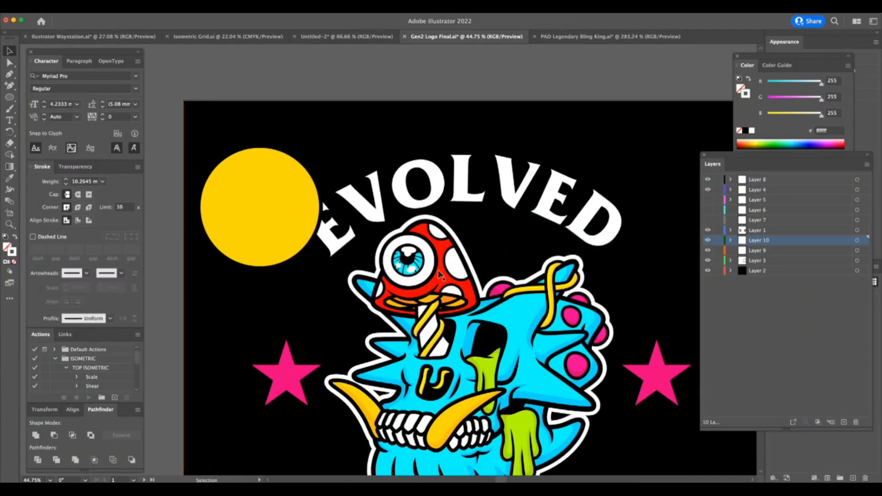
left_click(434, 280)
left_click(333, 36)
key("super+Tab")
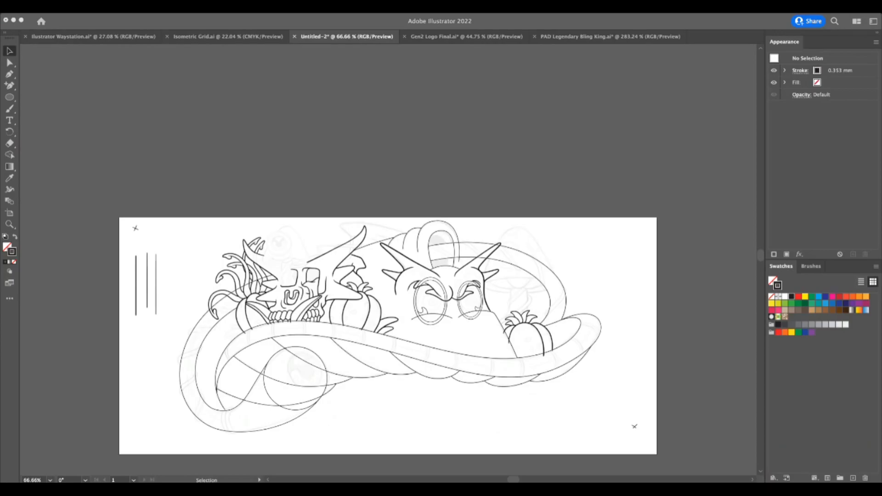
key("super+Tab")
key("super+v")
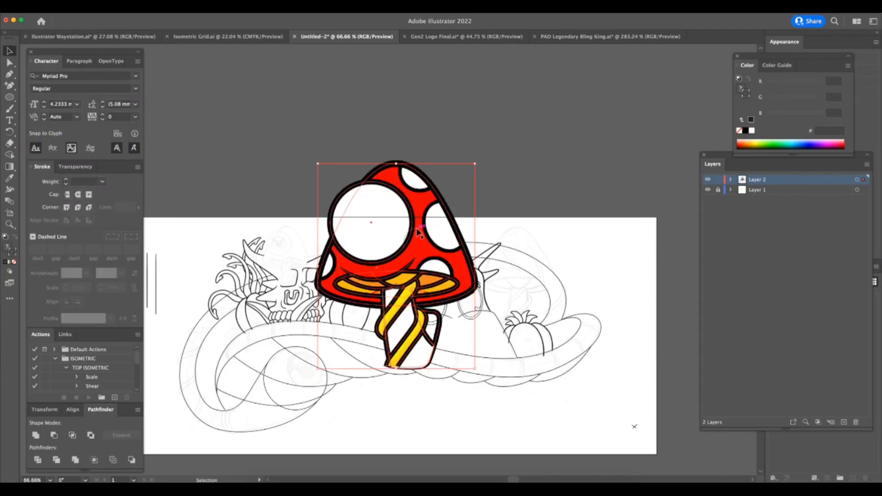
Scale the pasted mushroom down and place it over the mushroom sketch on top of the horned skull.
mouse_move(476, 165)
left_mouse_down()
mouse_move(378, 304)
mouse_move(342, 313)
mouse_move(300, 238)
left_mouse_up()
key("z")
left_click_drag(262, 194, 373, 178)
key("v")
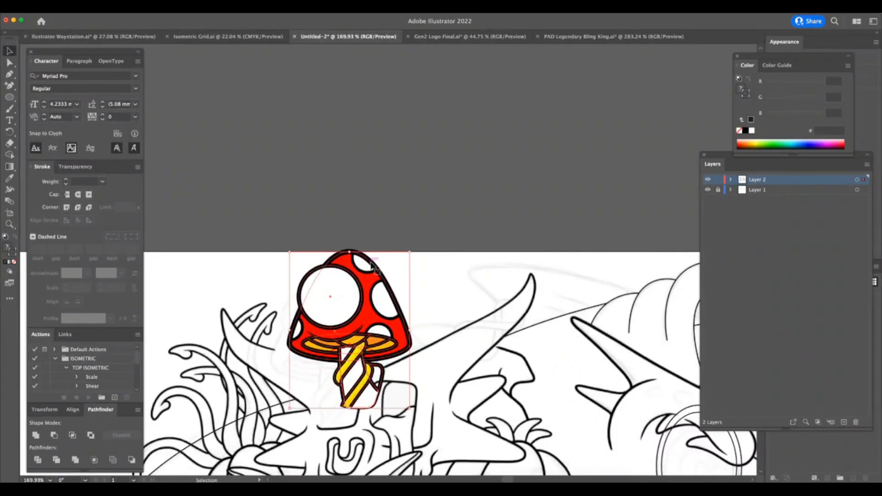
left_click_drag(363, 308, 342, 327)
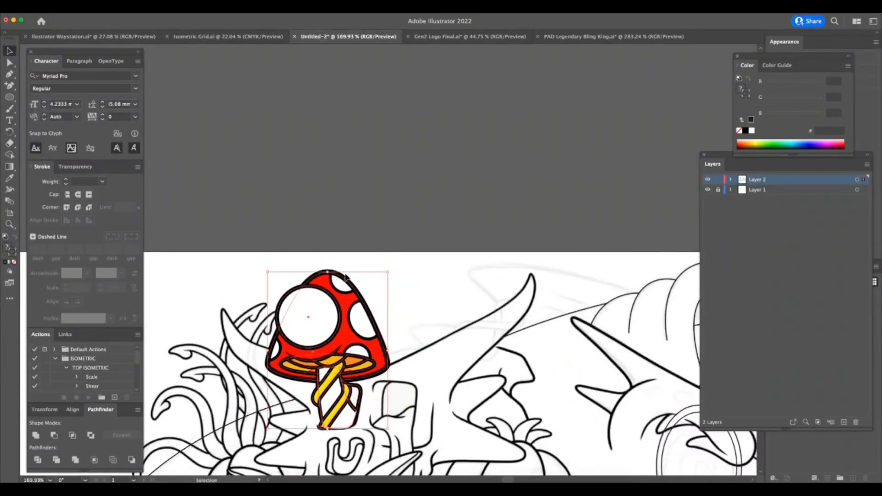
Lower the mushroom's opacity to 29% and fine-tune its size and position to match the sketch underneath.
left_click(76, 167)
left_click_drag(133, 181, 107, 193)
mouse_move(387, 272)
left_mouse_down()
mouse_move(398, 255)
mouse_move(380, 281)
left_mouse_up()
mouse_move(356, 316)
left_mouse_down()
mouse_move(374, 308)
mouse_move(364, 314)
left_mouse_up()
left_click_drag(275, 427, 272, 431)
left_click_drag(330, 279, 330, 275)
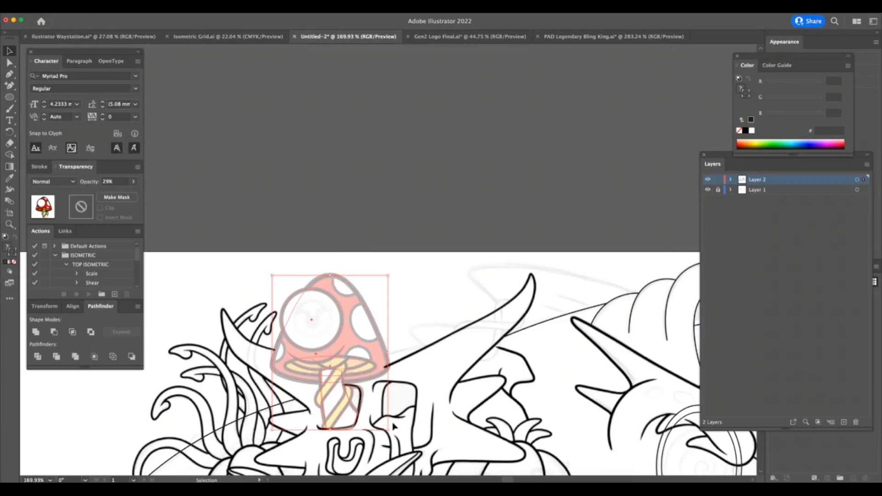
Restore the opacity of the mushroom group to 100%.
left_click(392, 313)
left_click_drag(419, 321, 423, 319)
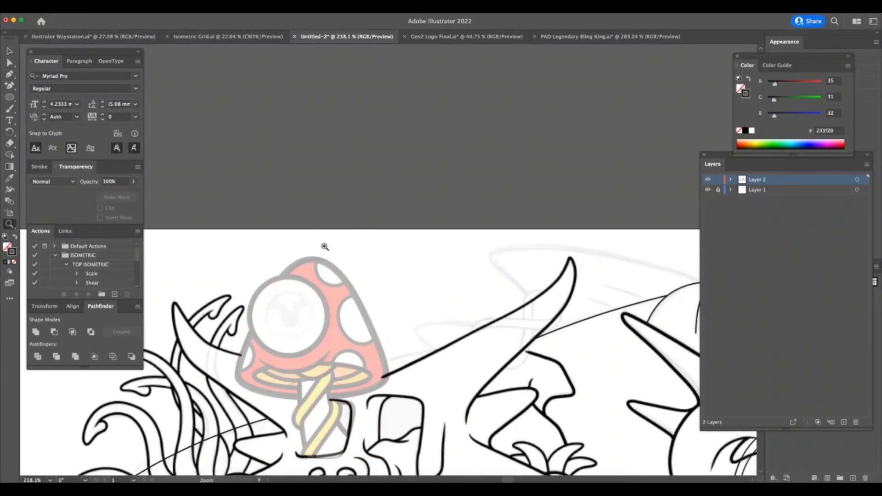
key("v")
left_click(335, 283)
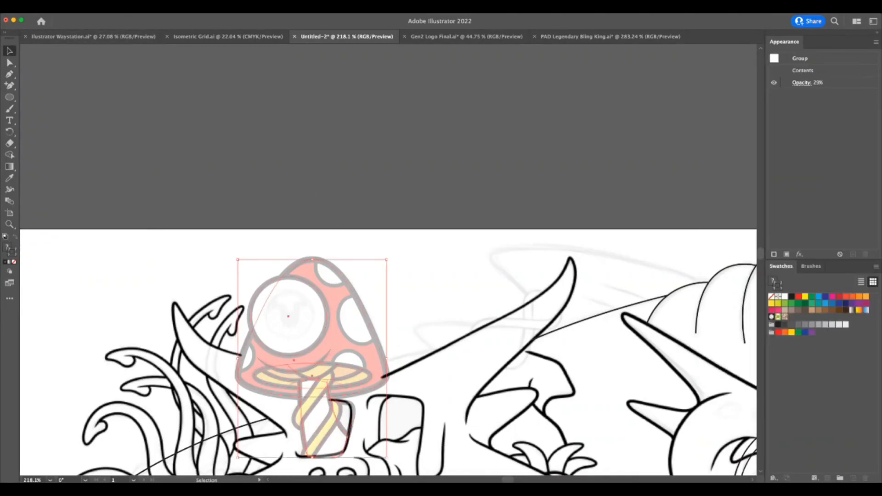
key("Tab")
left_click(132, 183)
left_click(133, 193)
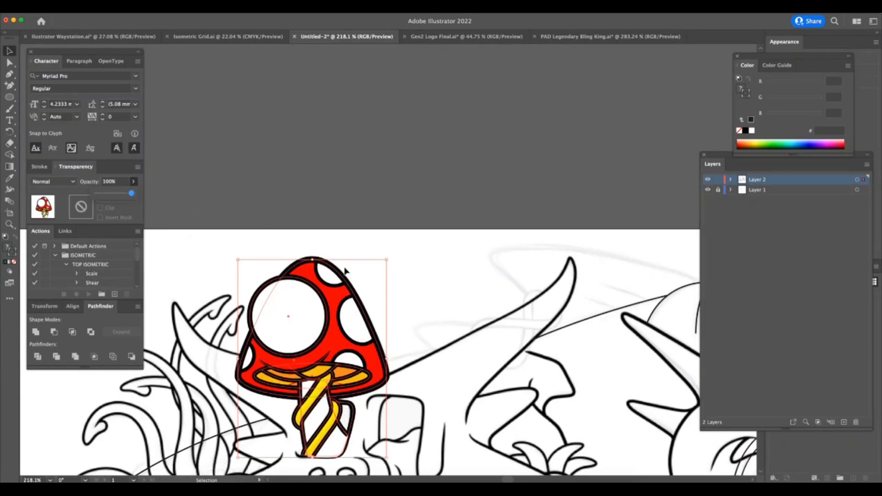
Select the individual outlined paths of the mushroom and set their stroke weight to 0.25 mm.
left_click(408, 317)
key("z")
left_click_drag(401, 327, 409, 327)
key("a")
left_click(350, 294)
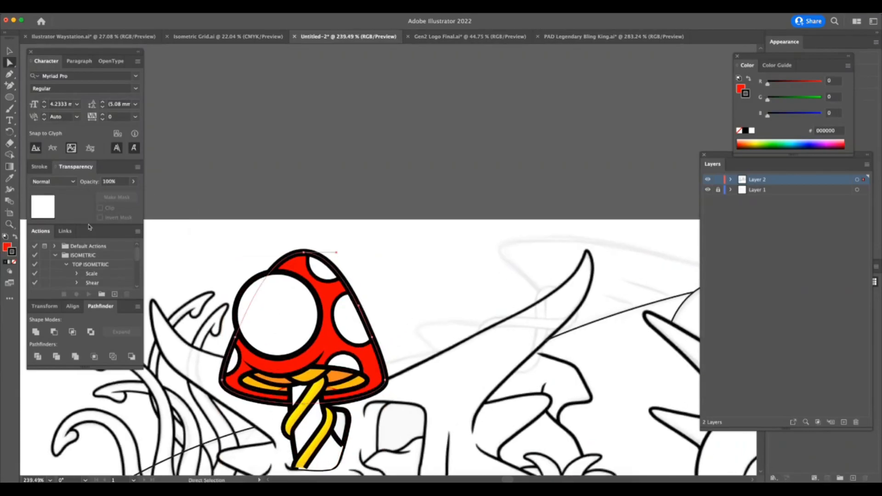
left_click(40, 167)
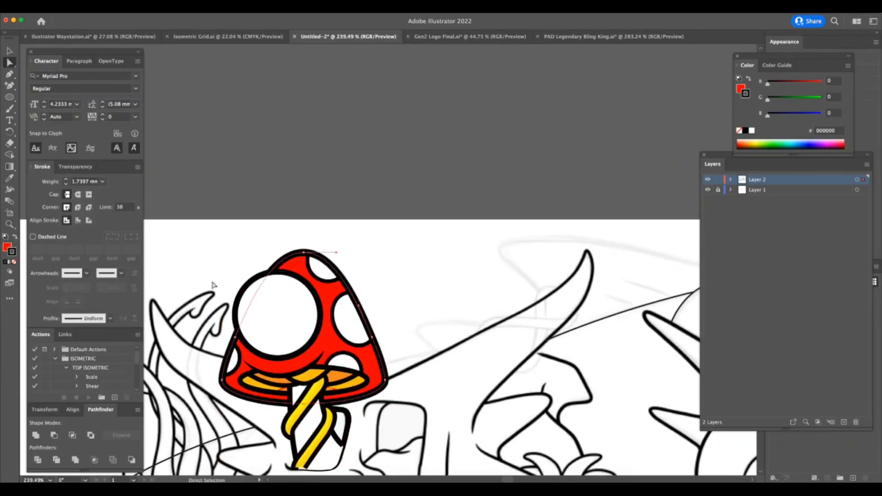
left_click(319, 371, "shift")
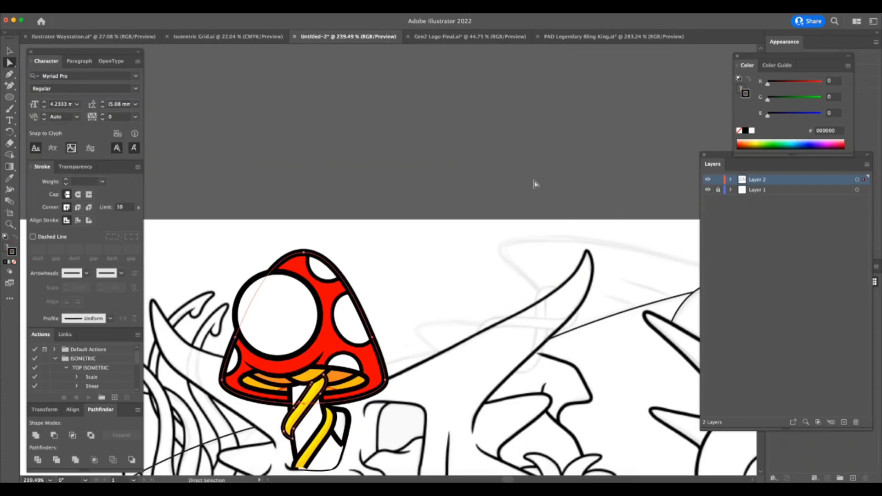
key("super+Tab")
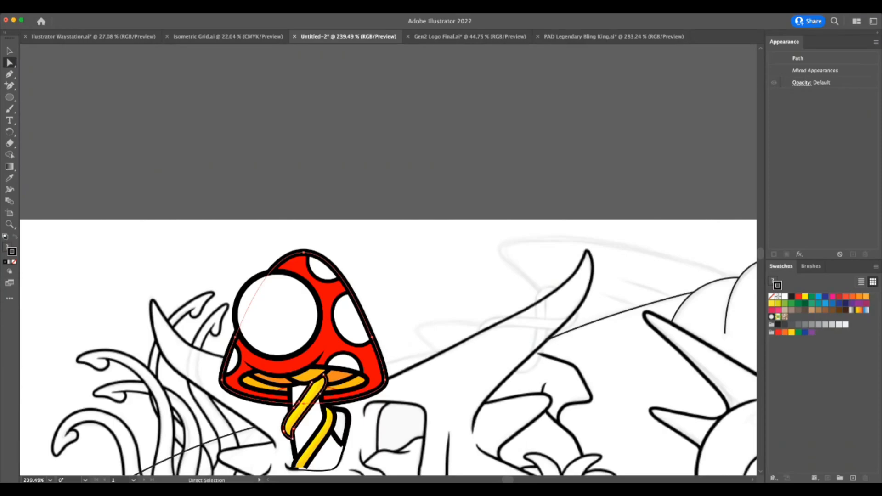
key("super+Tab")
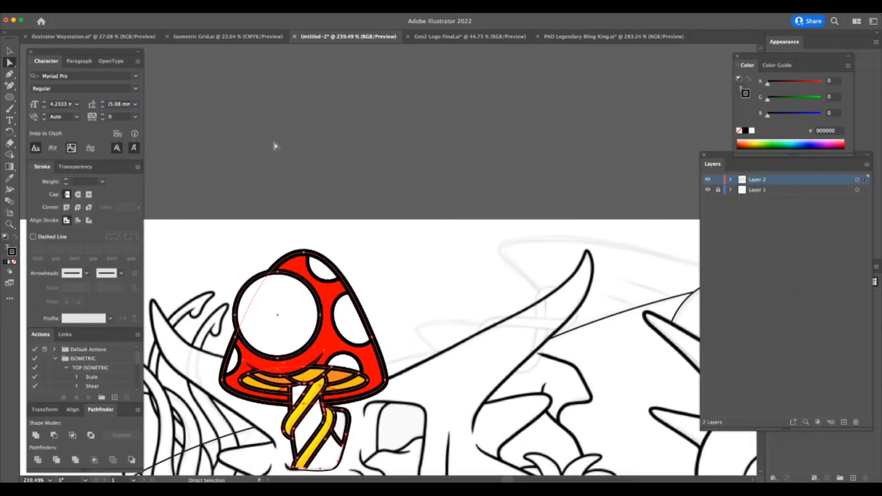
left_click(104, 183)
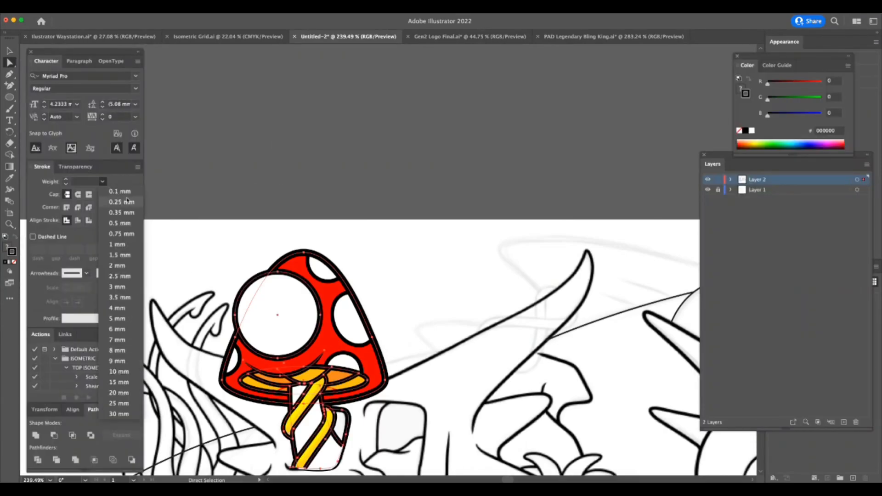
left_click(118, 201)
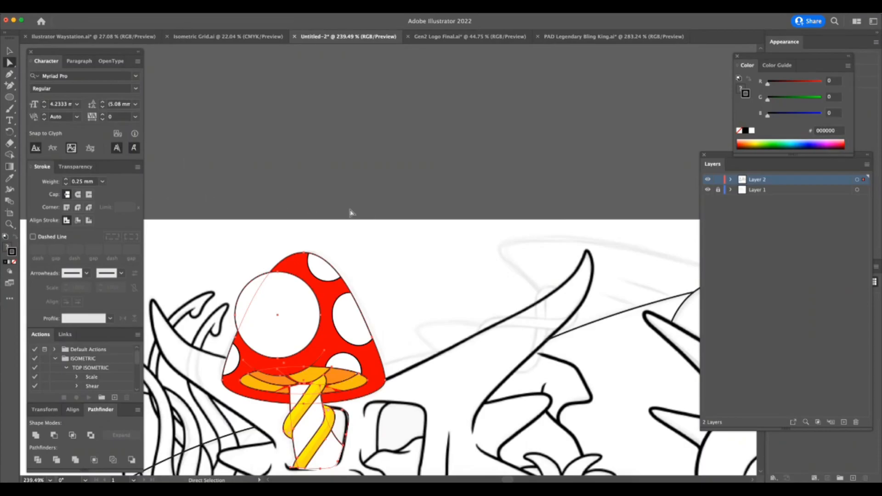
left_click(390, 218)
Examine how the thinner-outlined mushroom fits the line art across the whole drawing.
key("z")
left_click_drag(411, 343, 365, 352)
left_click_drag(479, 431, 414, 277)
left_click_drag(278, 208, 453, 479)
left_click_drag(745, 437, 521, 368)
left_click_drag(710, 408, 611, 386)
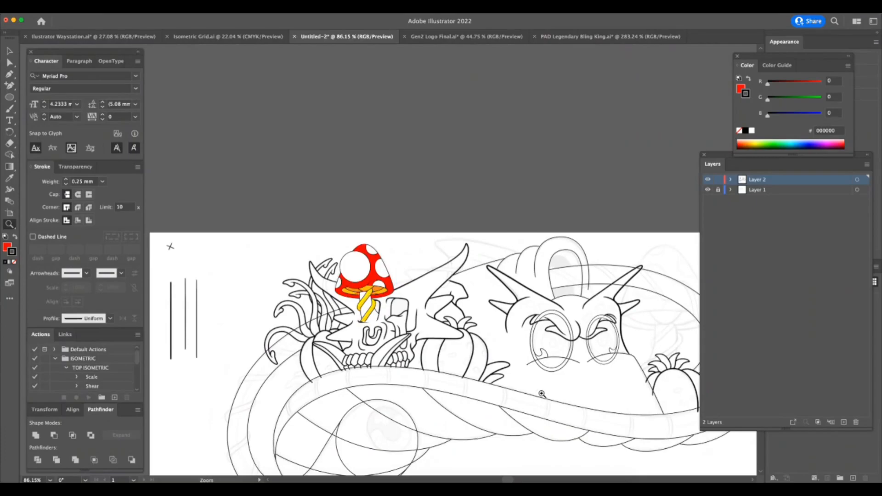
left_click_drag(529, 451, 523, 449)
scroll(525, 446, "down", 3)
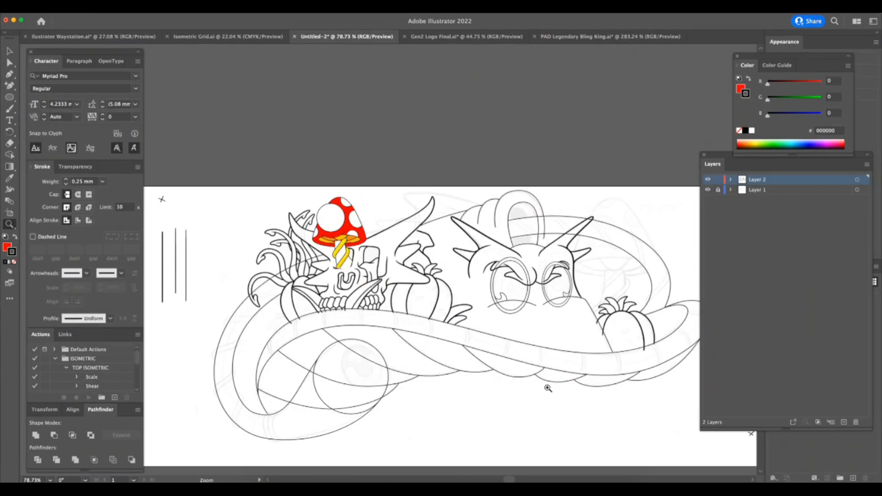
Select the inner and outer curves of the curled body and connect their open ends across the circle with a straight segment.
left_click_drag(301, 432, 394, 401)
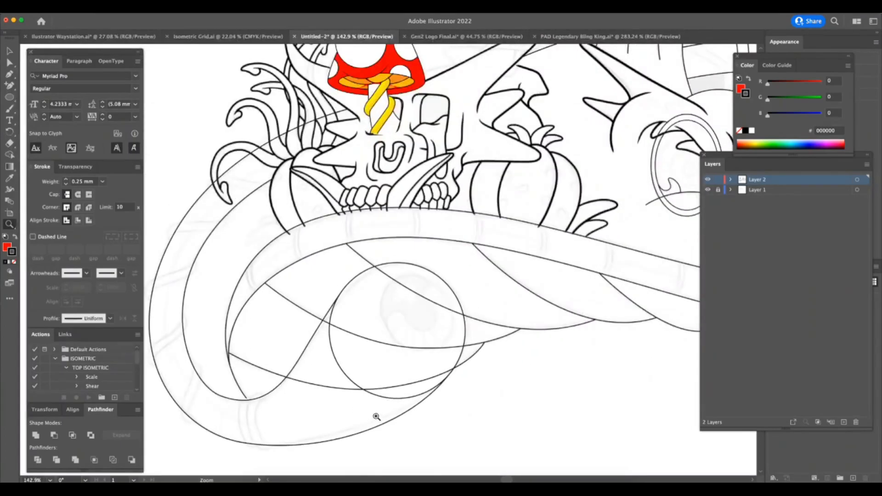
key("a")
left_click(266, 415)
left_click_drag(266, 416, 267, 415)
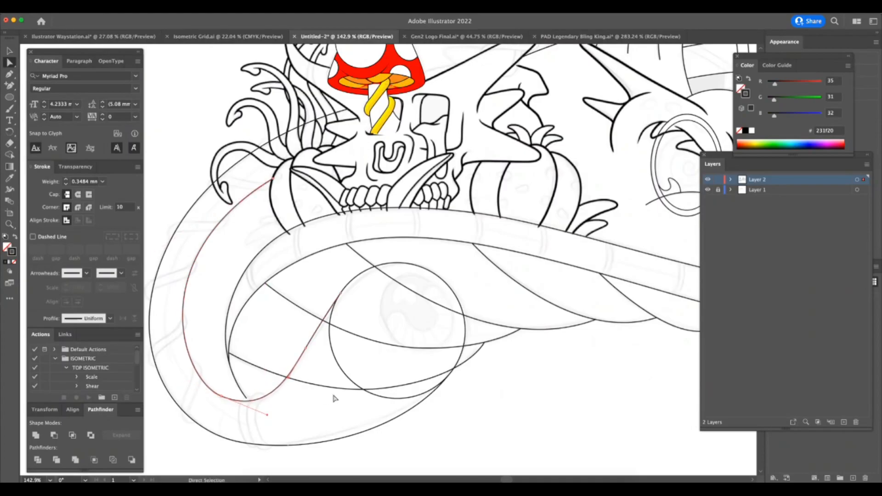
scroll(416, 414, "up", 3)
left_click(438, 388)
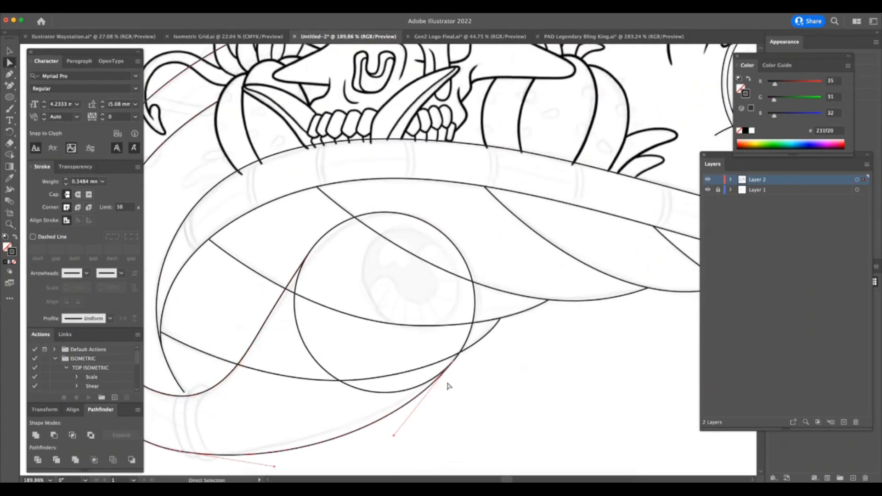
key("p")
left_click(453, 361)
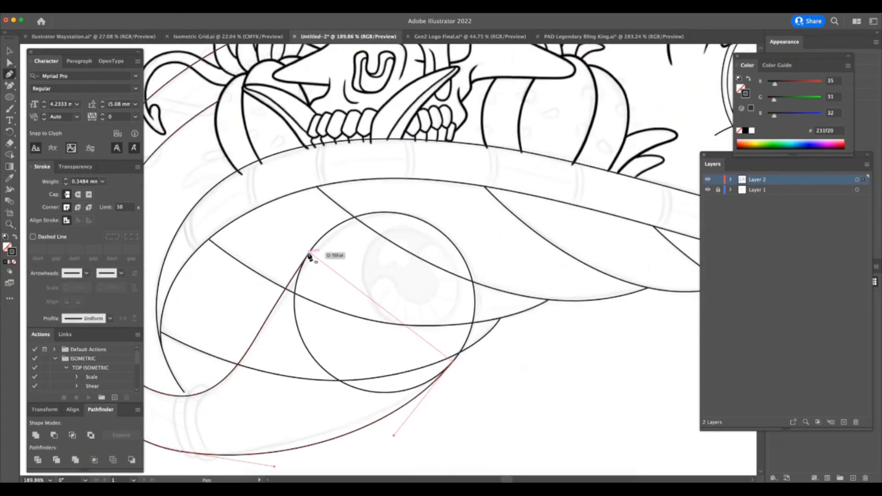
left_click(309, 253)
Unite the closed curled-body outline with the circle around the sketched eye into one shape.
key("a")
key("v")
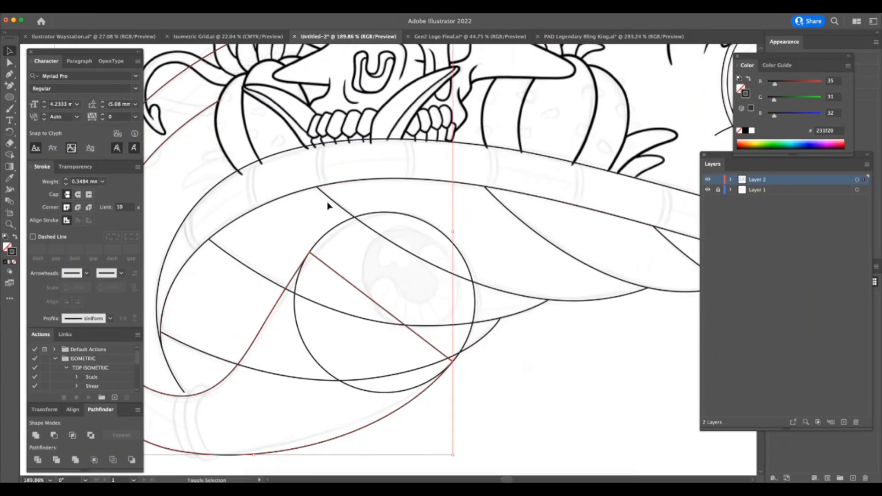
left_click(339, 226, "shift")
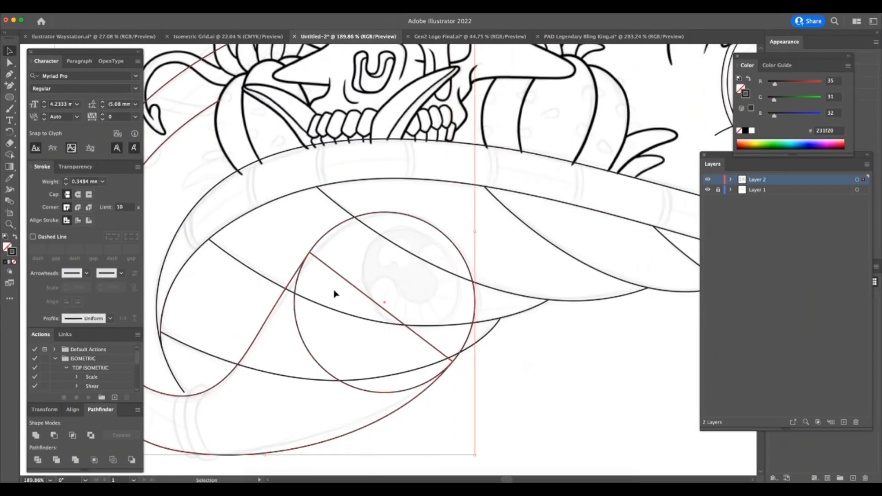
left_click(35, 436)
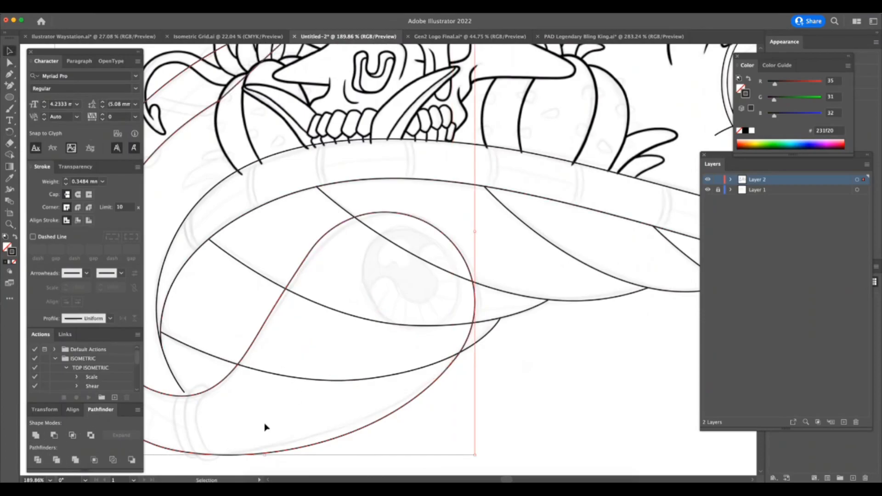
Fill the united curled-body shape with white.
key("a")
scroll(499, 370, "down", 4)
key("v")
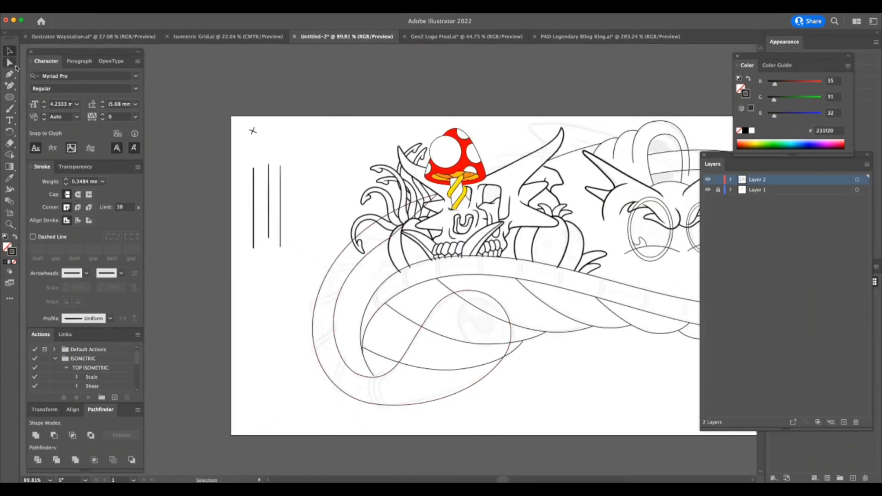
left_click(416, 367)
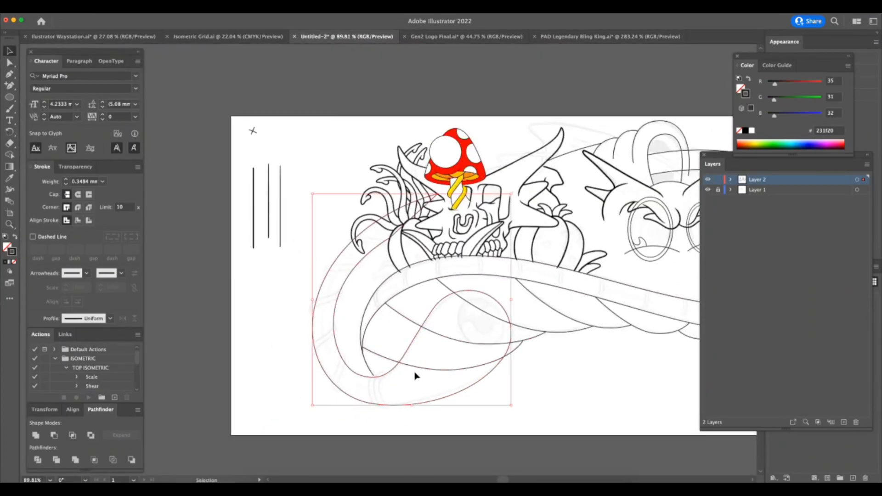
key("x")
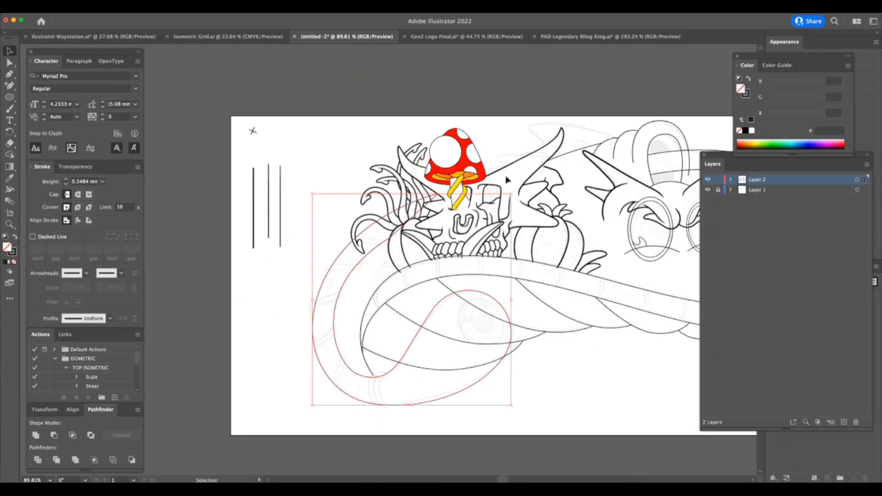
left_click(752, 131)
scroll(443, 218, "up", 2)
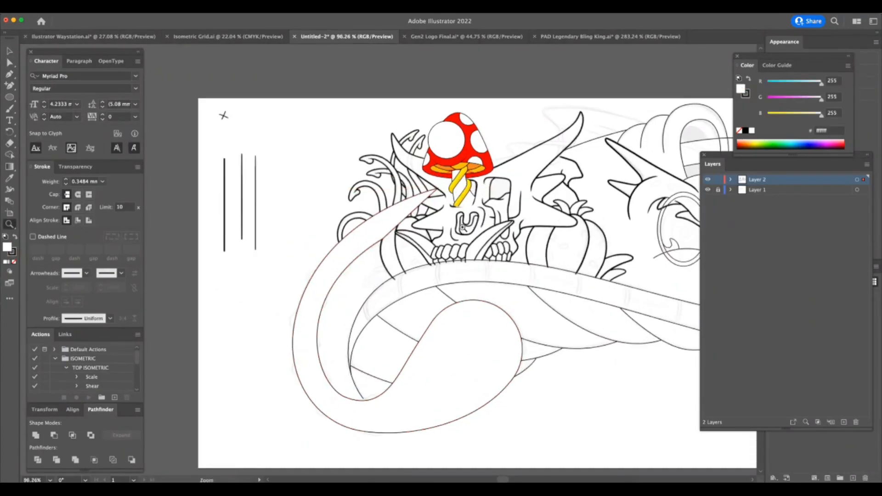
Delete the inner outline's end segment near the curled body's tail tip and set the shape's fill to none.
key("a")
left_click(418, 216)
left_click(408, 208)
key("Delete")
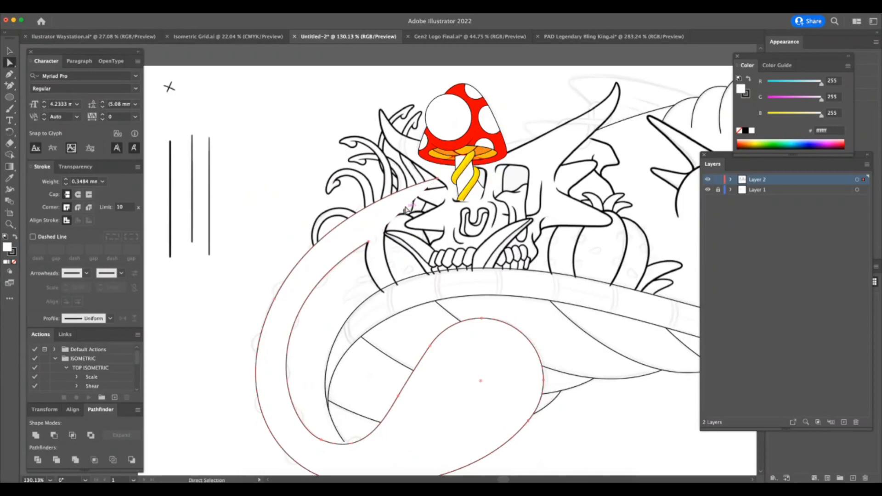
left_click_drag(356, 420, 305, 448)
left_click_drag(350, 337, 318, 399)
left_click(15, 263)
left_click_drag(369, 369, 435, 358)
left_click_drag(343, 411, 401, 380)
Trace the lower edge of the sketched wrapping band with the Pen tool, crossing the curled body below the hooked tendril tip.
key("p")
left_click(209, 321)
left_click_drag(239, 297, 392, 280)
key("super+z")
key("super+z")
mouse_move(393, 234)
left_mouse_down()
mouse_move(398, 212)
mouse_move(385, 215)
left_mouse_up()
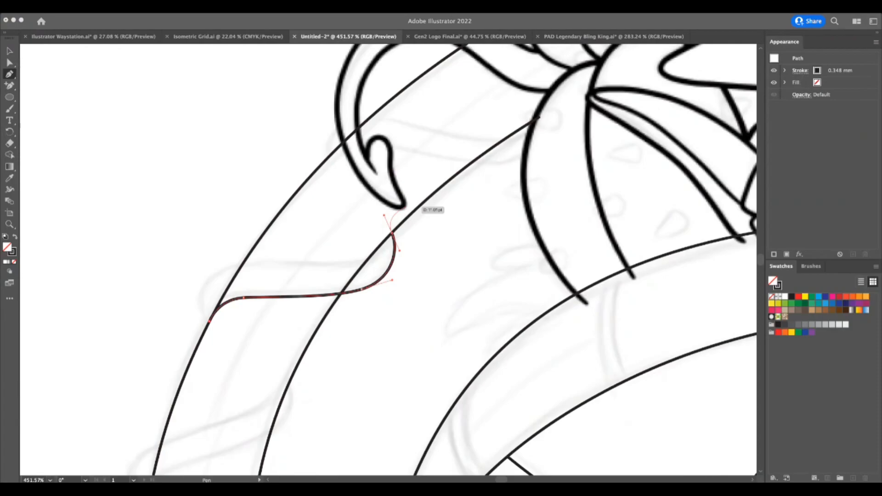
left_click(393, 235)
left_click(392, 234)
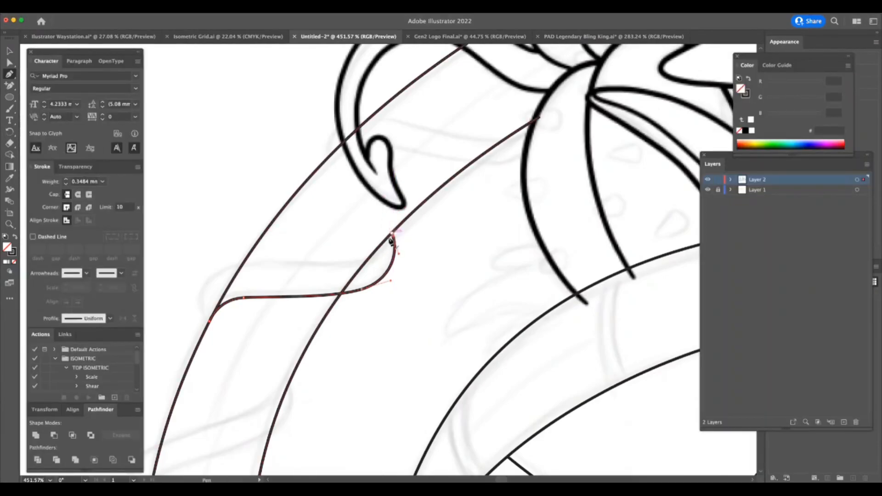
Continue the path back along the sketched band's upper edge and close it around the outer side of the body.
key("super+Tab")
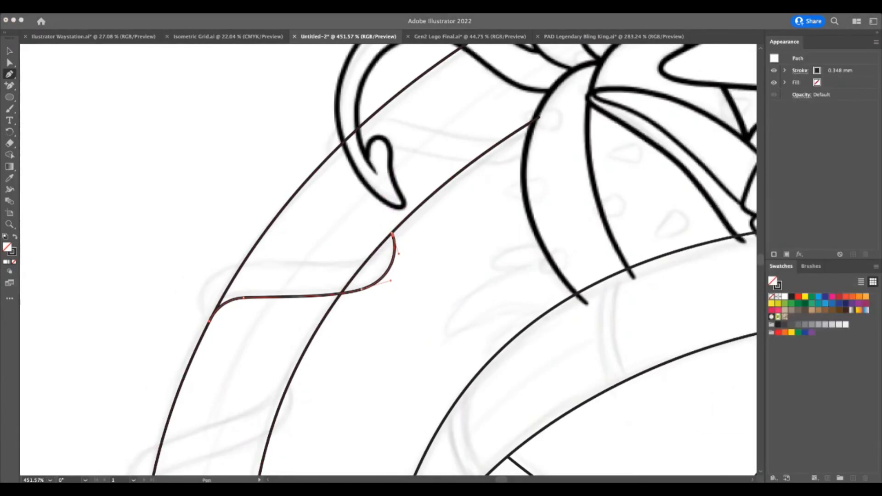
left_click(361, 251)
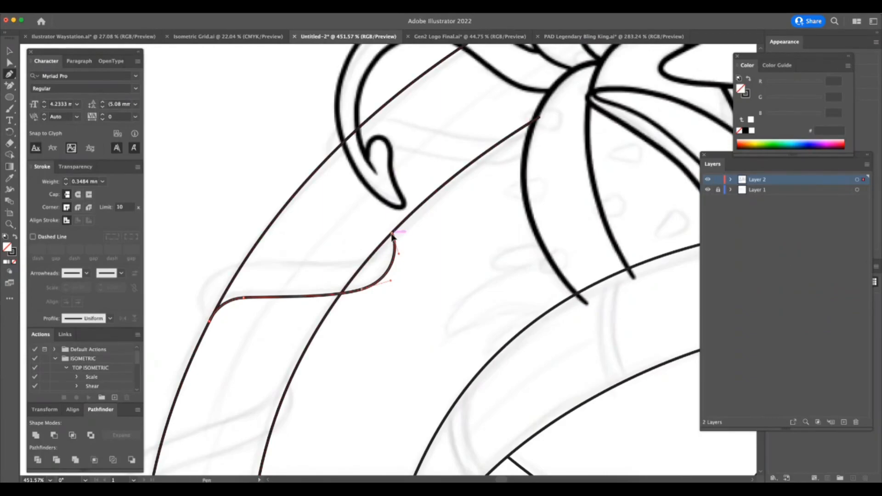
left_click_drag(345, 256, 324, 260)
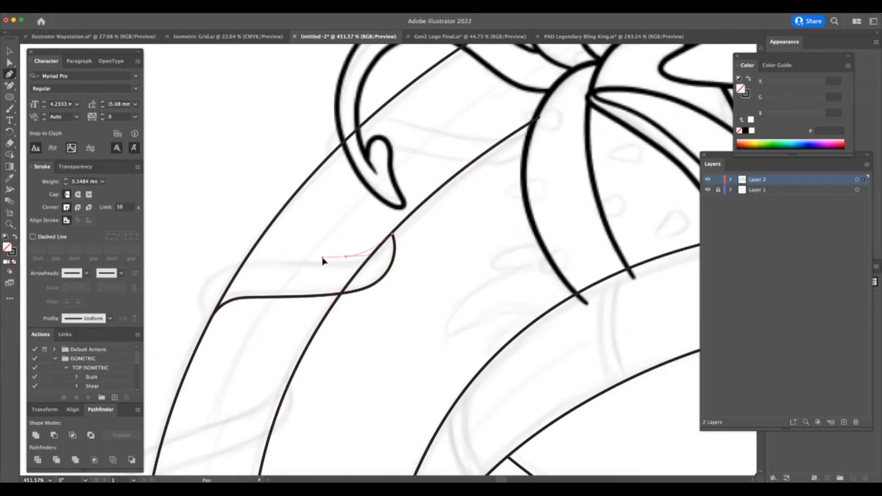
left_click_drag(239, 266, 199, 279)
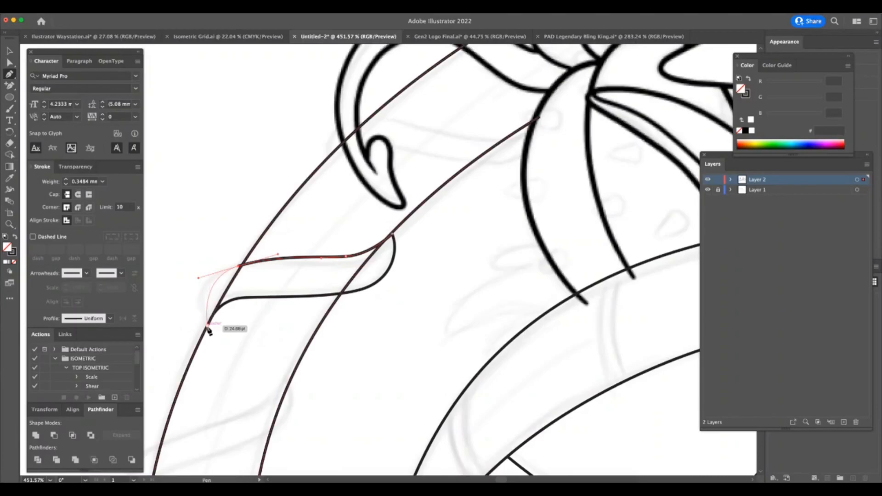
left_click_drag(207, 325, 214, 319)
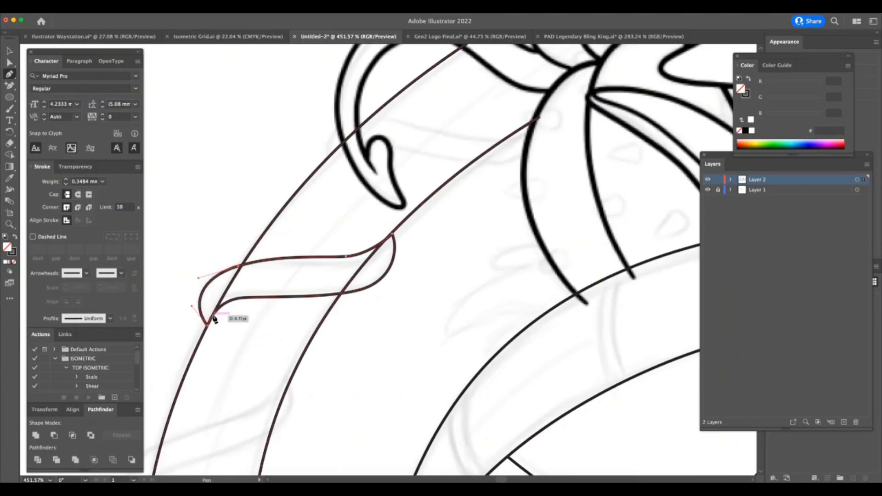
left_click(210, 321)
Adjust the anchors and handles of the wrapping band to smooth its upper edge and inner end.
key("z")
key("a")
left_click(239, 266)
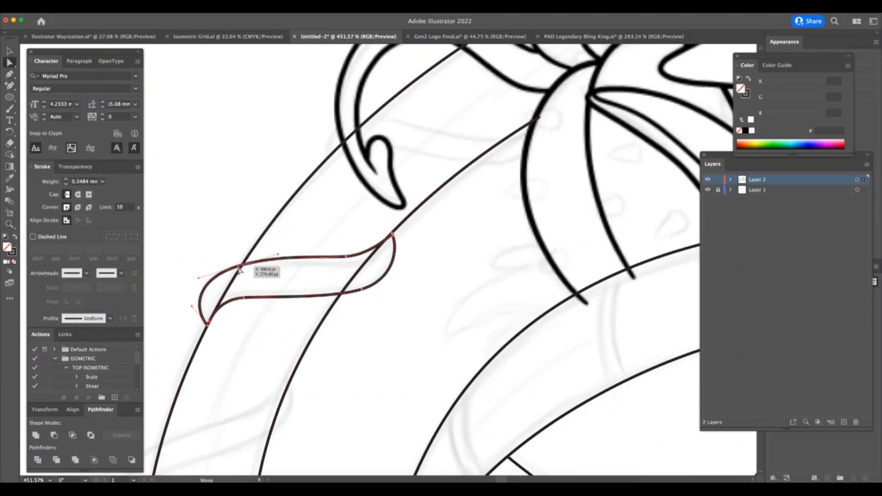
left_click_drag(199, 278, 196, 276)
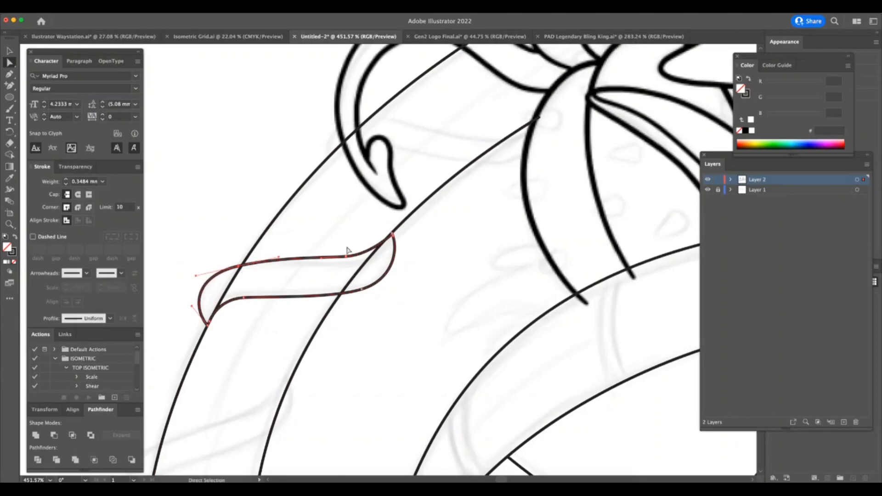
left_click_drag(280, 262, 286, 263)
left_click_drag(346, 257, 378, 253)
left_click(363, 290)
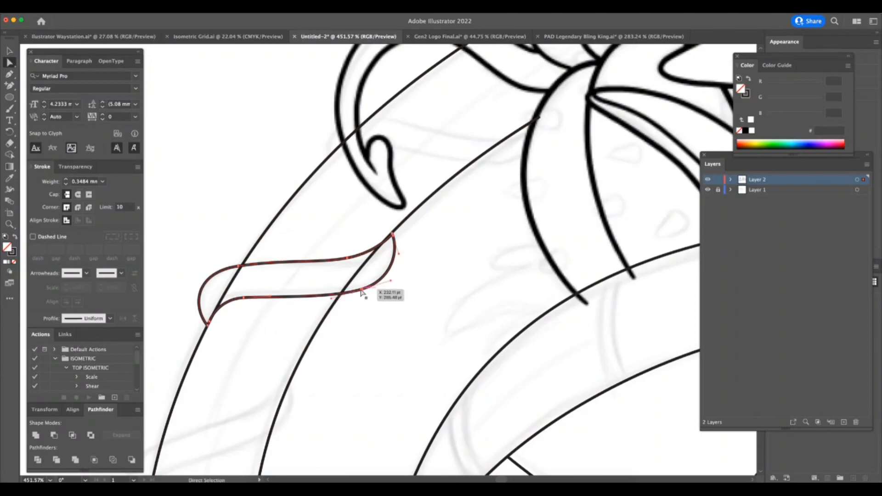
left_click_drag(391, 281, 392, 281)
Apply the default white fill and black stroke to the wrapping band and check it against the whole drawing.
key("d")
key("z")
left_click_drag(378, 358, 275, 409)
key("a")
left_click(395, 388)
scroll(395, 388, "down", 5)
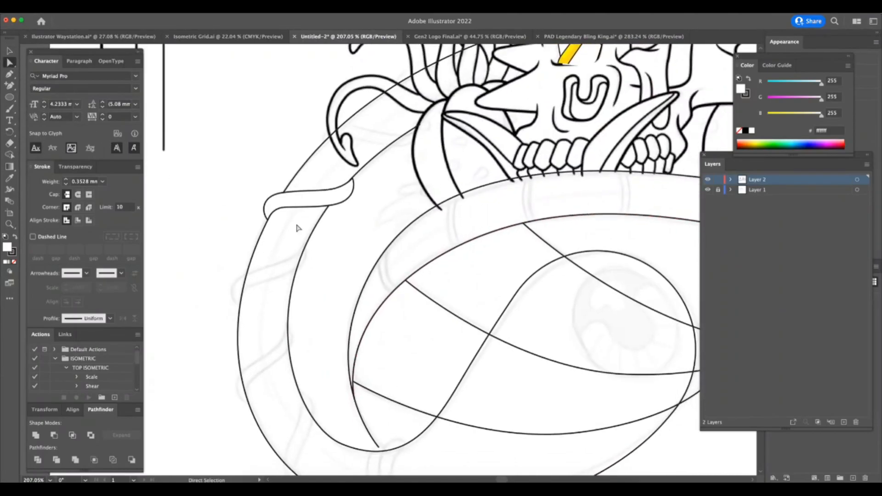
key("z")
left_click_drag(346, 234, 286, 331)
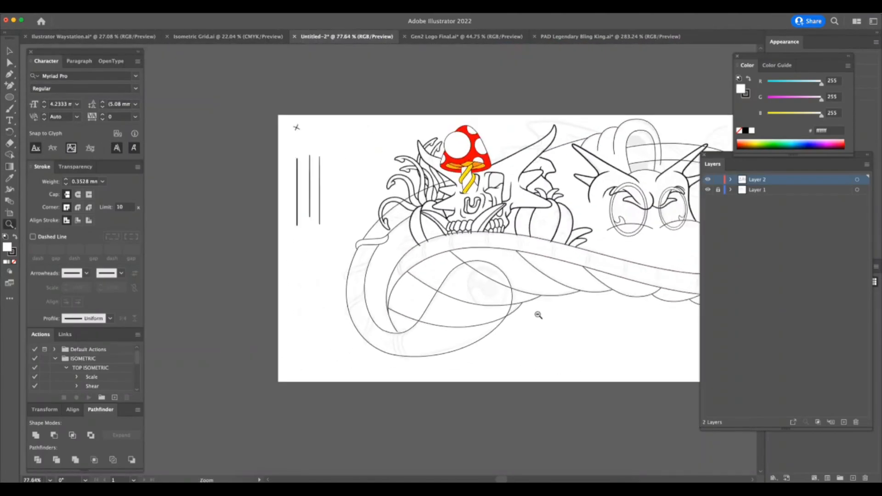
mouse_move(385, 245)
left_mouse_down()
mouse_move(519, 244)
mouse_move(399, 239)
left_mouse_up()
Reshape the band's outer end and upper edge so its lower tip sits on the curled body's outer outline.
key("a")
left_click_drag(282, 253, 283, 249)
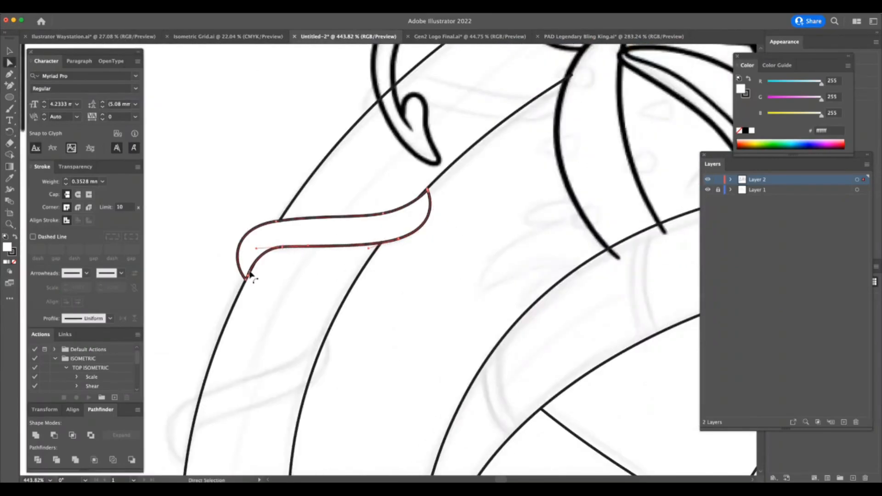
left_click(248, 292)
left_click(245, 278)
left_click_drag(245, 279, 248, 276)
left_click_drag(234, 228, 239, 228)
left_click(314, 218)
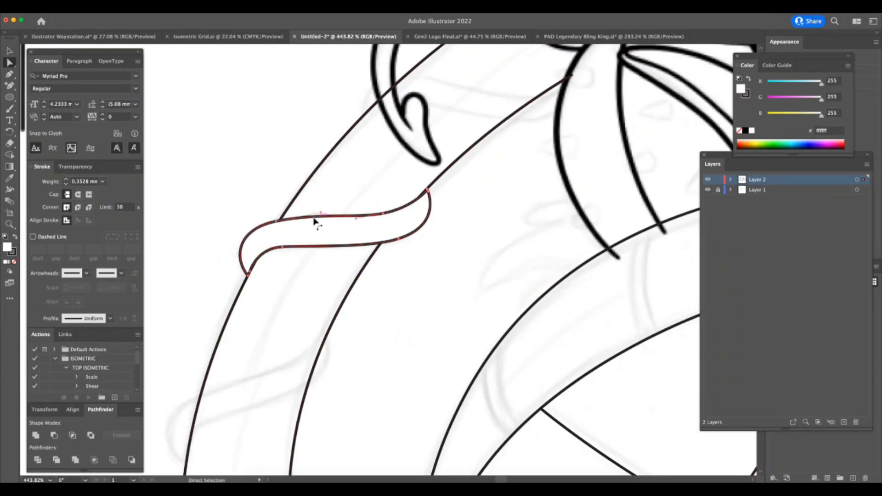
left_click_drag(319, 216, 325, 220)
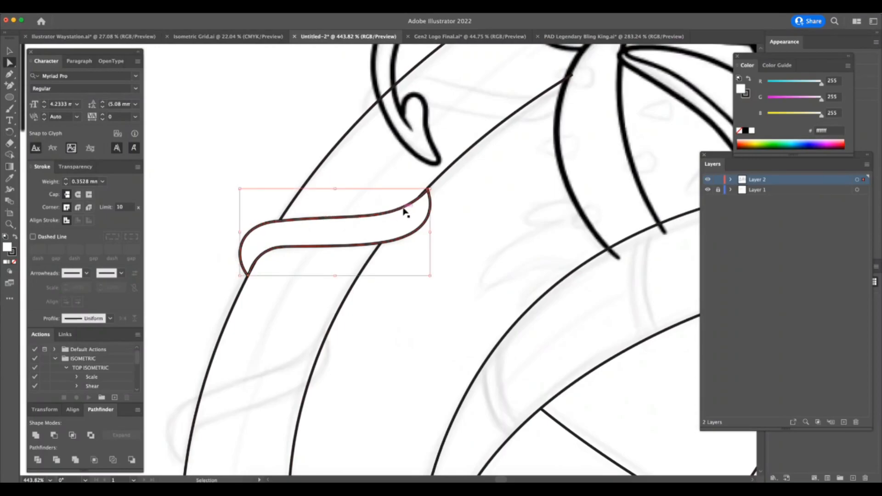
Fine-tune the curve handles along the band's upper and lower edges to even out its width.
key("super+Tab")
key("Escape")
key("super+space")
left_click_drag(304, 222, 335, 222)
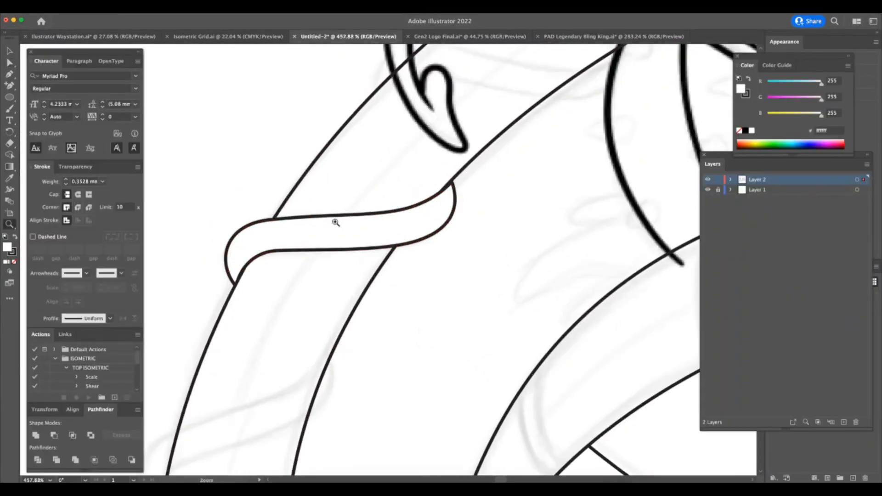
left_click(414, 208)
key("super+Tab")
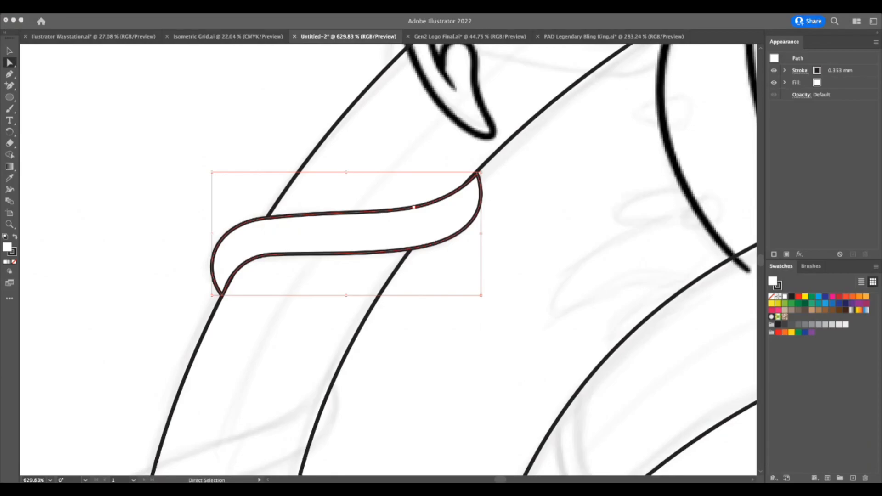
key("super+Tab")
key("super+Tab")
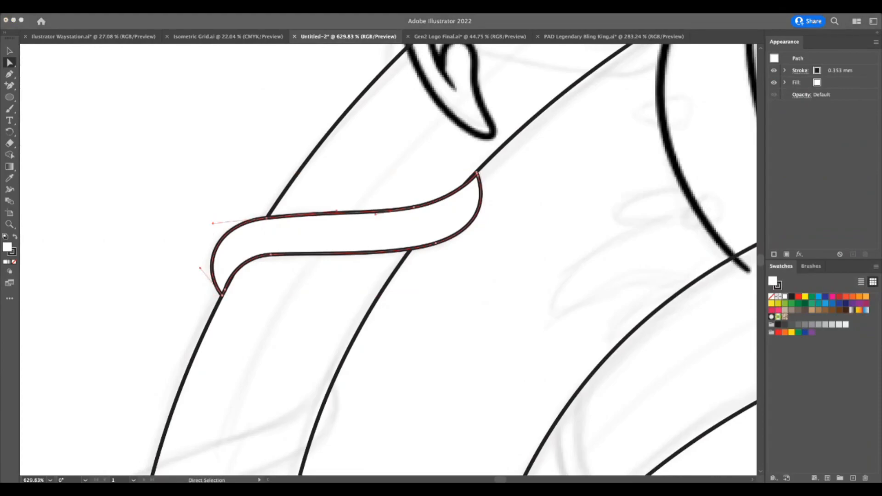
left_click(447, 215)
left_click(448, 240)
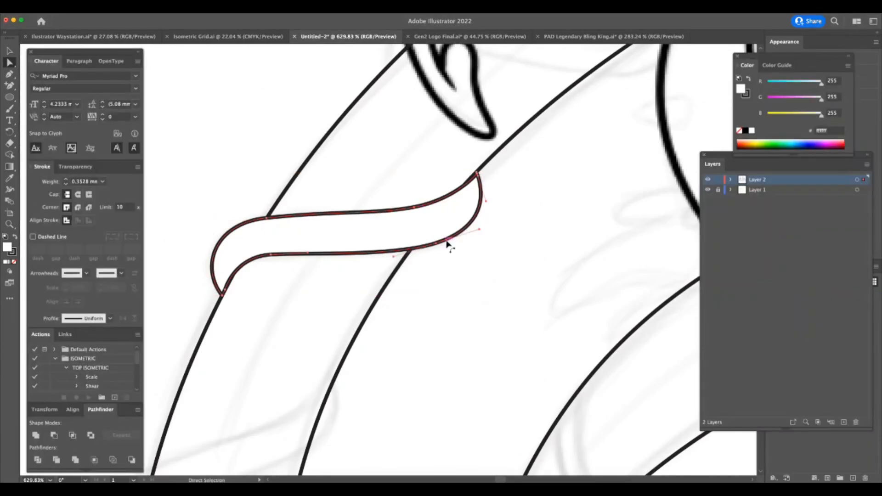
left_click_drag(479, 230, 481, 231)
left_click_drag(308, 253, 318, 250)
Move the band's pointed inner tip so it lines up with the curled body's inner outline.
left_click_drag(436, 243, 479, 227)
key("super+space")
left_click_drag(488, 168, 597, 156)
left_click(460, 178)
key("super+Tab")
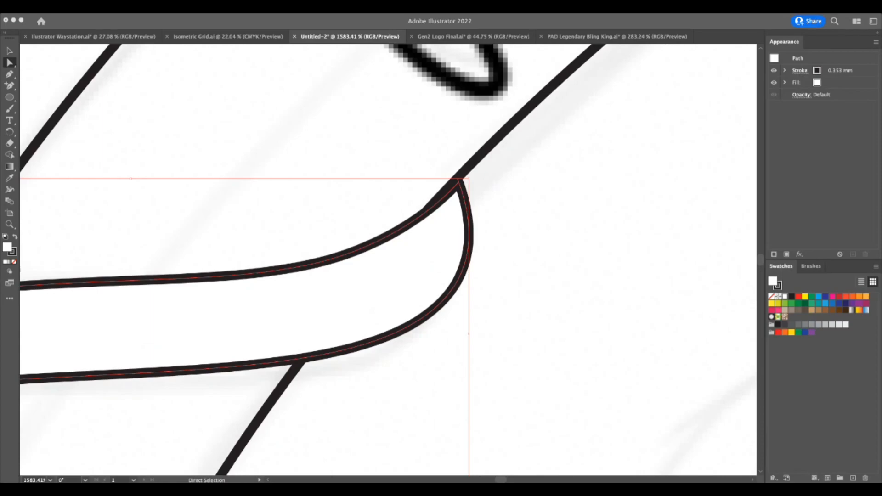
key("super+Tab")
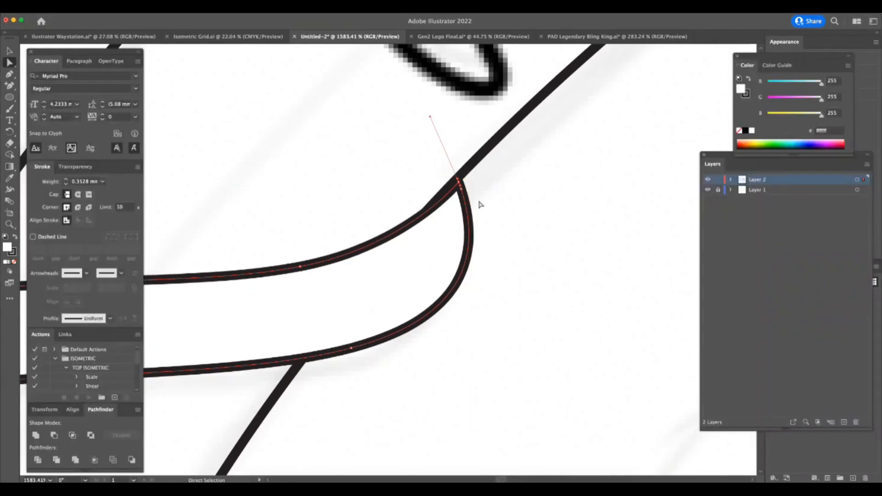
left_click(462, 185)
left_click_drag(462, 185, 459, 182)
key("z")
left_click_drag(501, 285, 351, 360)
key("super+shift+a")
Refine the remaining anchor positions of the wrapping band at close range so its ends join the body outline cleanly.
left_click_drag(500, 372, 522, 369)
key("a")
left_click_drag(500, 283, 630, 286)
key("z")
key("a")
left_click_drag(472, 272, 487, 276)
key("z")
left_click_drag(523, 322, 356, 363)
left_click_drag(519, 370, 481, 379)
Copy the band down to the next sketched wrap on the curled body and rotate it to span both outlines.
key("super+Tab")
key("super+Tab")
scroll(491, 382, "down", 5)
scroll(490, 383, "right", 5)
left_click_drag(387, 298, 384, 252)
key("v")
left_click_drag(424, 168, 361, 290, "alt")
left_click_drag(378, 254, 380, 252)
key("super+Tab")
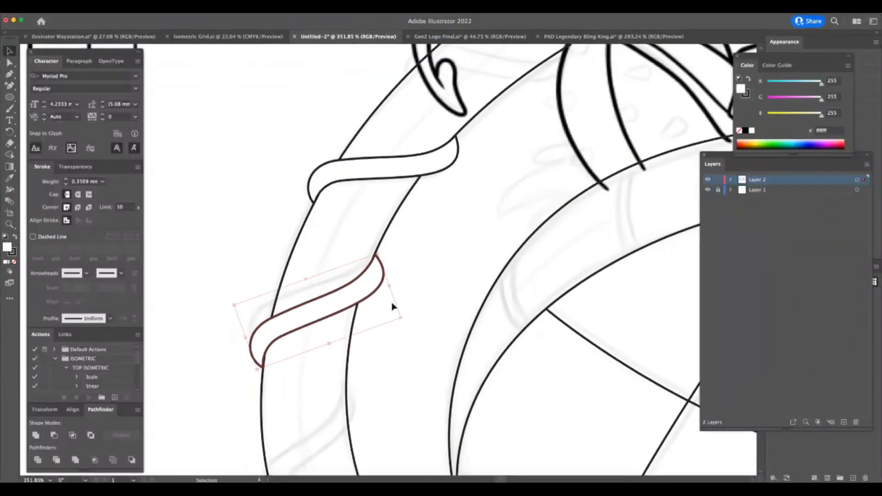
Place another copy of the band at the third sketched wrap on the curled body.
scroll(392, 304, "down", 5)
key("z")
left_click_drag(380, 288, 313, 331)
left_click_drag(421, 405, 474, 359)
left_click(10, 50)
left_click(295, 203)
left_click_drag(314, 185, 340, 282)
Copy the band to the fourth sketched wrap near the body's lower bend and rotate it steeper to follow the sketch.
mouse_move(354, 246)
left_mouse_down()
mouse_move(346, 266)
mouse_move(361, 255)
mouse_move(351, 253)
mouse_move(351, 268)
mouse_move(375, 391)
left_mouse_up()
left_click(383, 344)
scroll(396, 342, "down", 5)
scroll(396, 343, "right", 3)
left_click(327, 263)
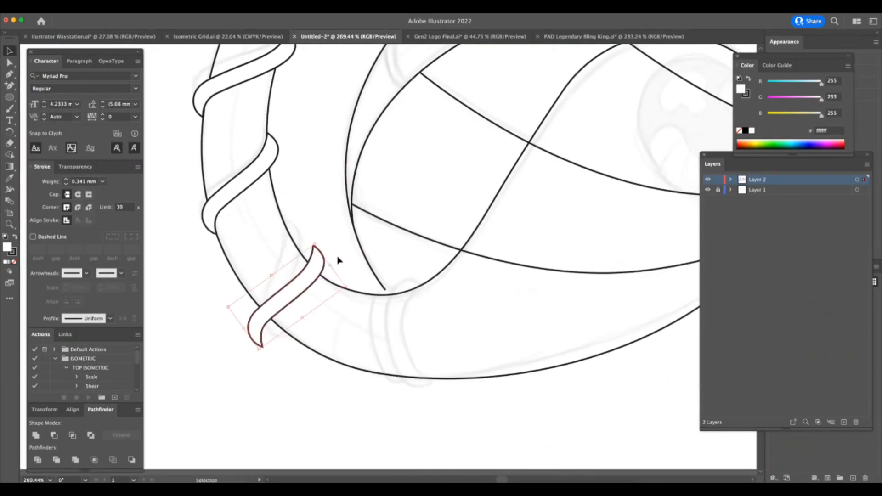
mouse_move(318, 244)
left_mouse_down()
mouse_move(298, 232)
mouse_move(299, 248)
mouse_move(315, 229)
mouse_move(305, 251)
left_mouse_up()
Try another copy of the band beside the sketched rings at the body's lower bend, and delete it.
mouse_move(267, 335)
left_mouse_down()
mouse_move(327, 310)
mouse_move(438, 345)
left_mouse_up()
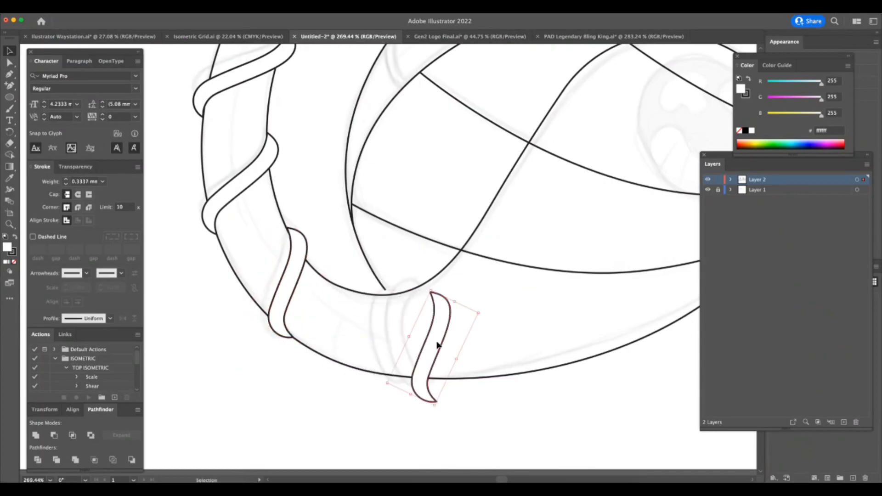
key("Delete")
Copy the band three times up the tapering tail behind the tendrils and skull, rotating the copies to follow its curve.
key("super+space")
left_click_drag(463, 379, 330, 418)
key("super+space")
left_click_drag(482, 243, 526, 221)
left_click(10, 51)
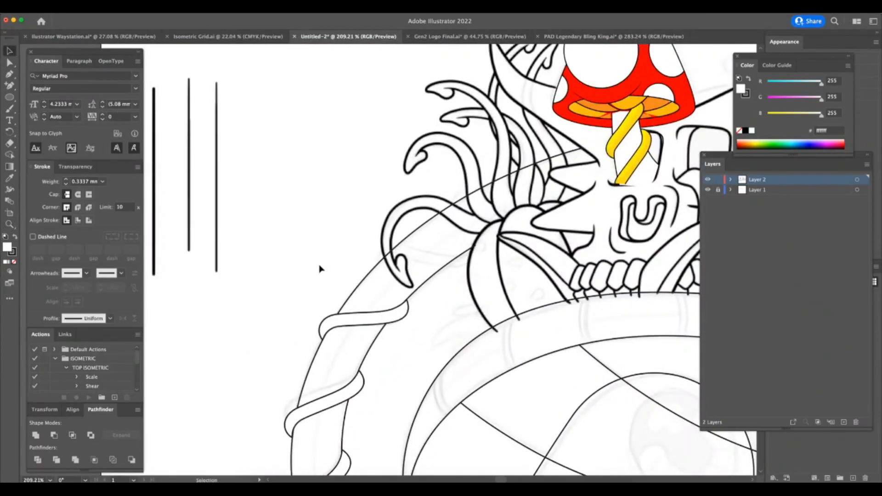
left_click_drag(396, 315, 442, 265)
left_click_drag(477, 240, 547, 201)
left_click_drag(528, 211, 530, 227)
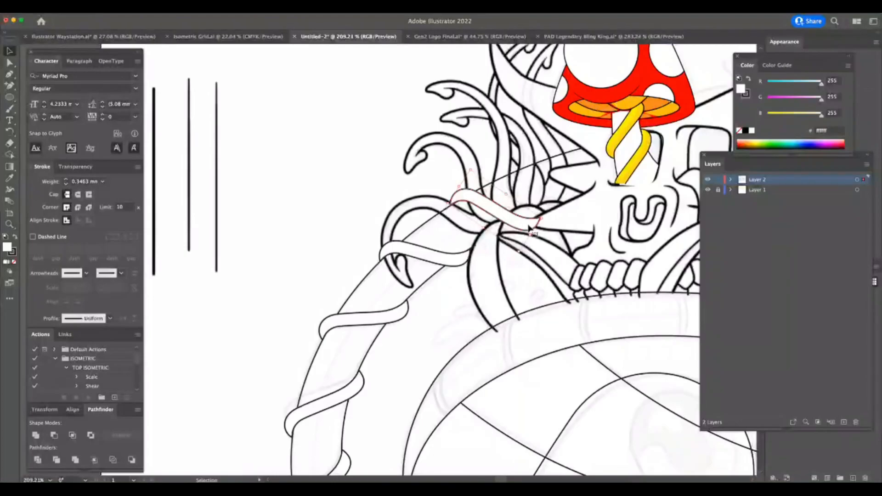
left_click_drag(527, 228, 587, 198)
Copy the original wrapping band across to the body section behind the horned head, beside the arch.
key("super+space")
left_click_drag(569, 266, 515, 309)
key("super+Tab")
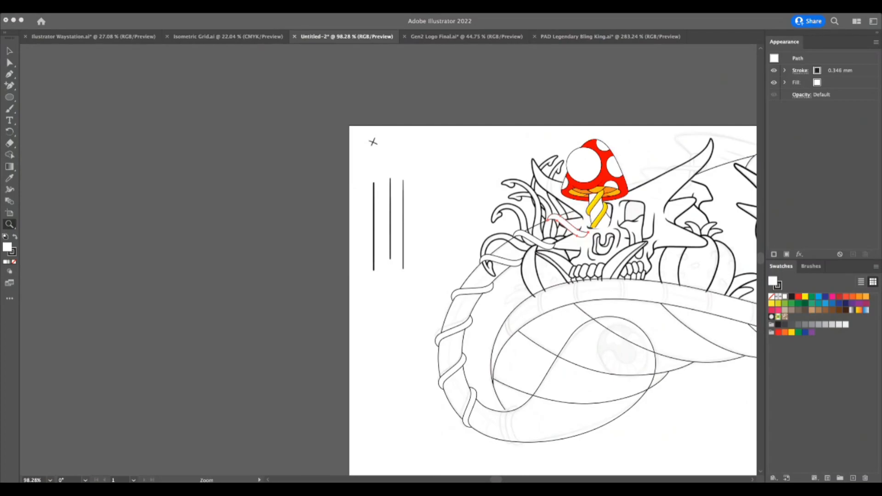
left_click(580, 361)
left_click_drag(647, 355, 601, 374)
scroll(600, 374, "right", 3)
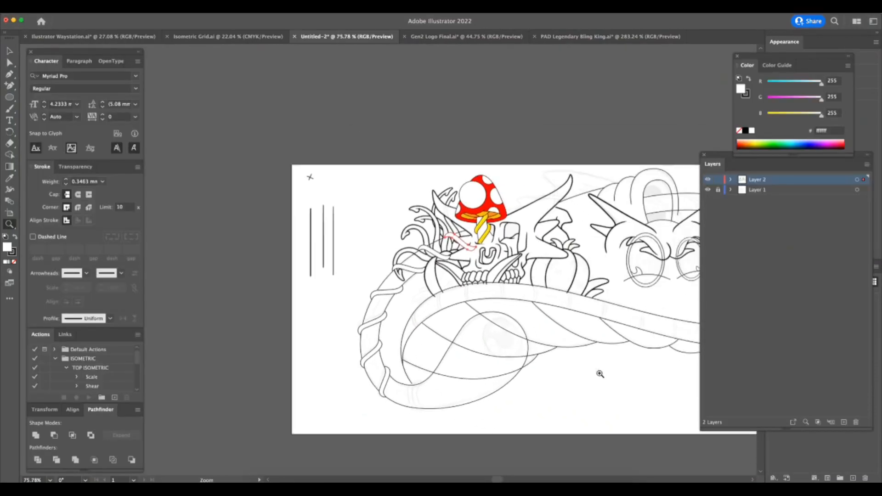
scroll(601, 374, "right", 5)
key("v")
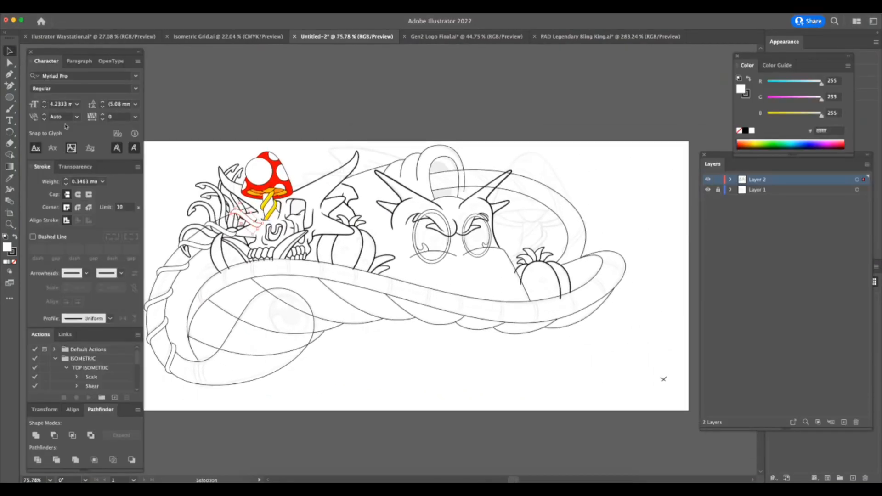
mouse_move(182, 274)
left_mouse_down()
mouse_move(466, 189)
mouse_move(460, 178)
mouse_move(605, 153)
left_mouse_up()
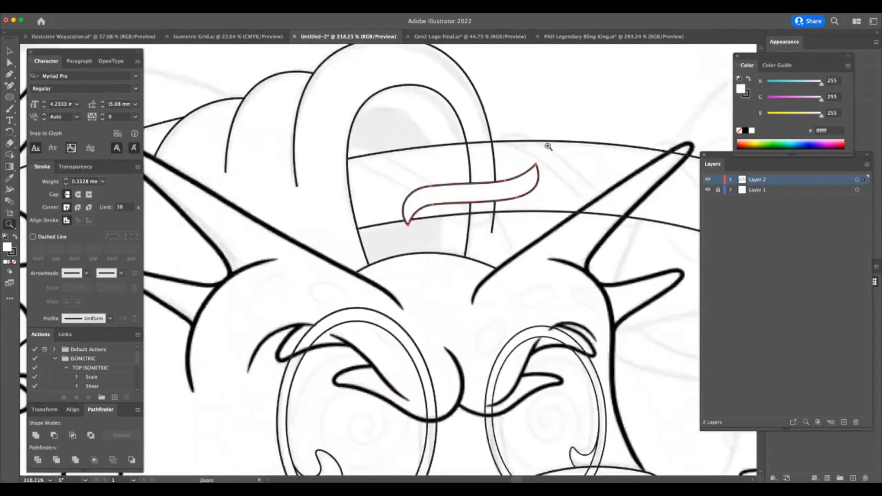
Rotate and flip the copied band across the body section inside the arch, and adjust its anchor points to fit the sketched wrap.
mouse_move(536, 166)
left_mouse_down()
mouse_move(545, 208)
mouse_move(465, 193)
mouse_move(474, 180)
mouse_move(488, 193)
mouse_move(464, 199)
mouse_move(471, 211)
mouse_move(490, 208)
mouse_move(477, 216)
mouse_move(490, 216)
left_mouse_up()
key("a")
scroll(361, 133, "up", 10)
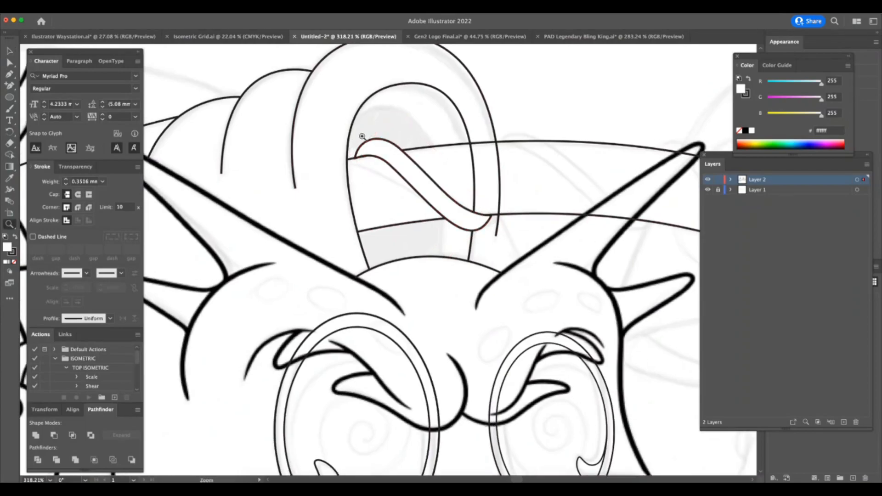
left_click(361, 270)
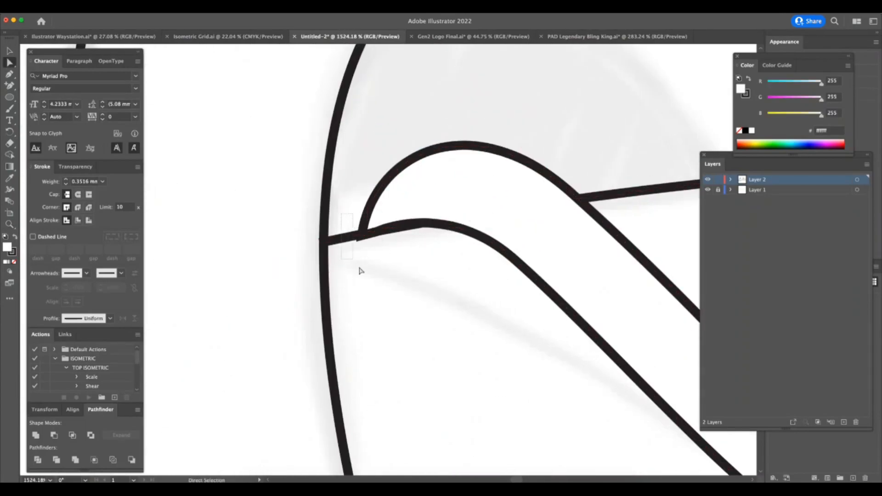
left_click_drag(378, 233, 377, 230)
left_click_drag(446, 200, 452, 206)
left_click_drag(484, 286, 418, 315)
left_click_drag(558, 395, 520, 407)
left_click_drag(634, 404, 605, 409)
scroll(614, 411, "down", 4)
scroll(613, 411, "right", 10)
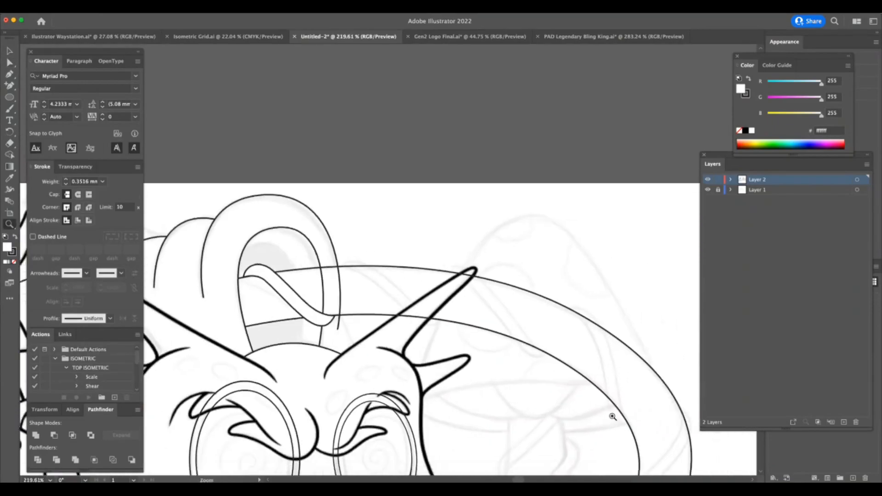
Copy the band to the next sketched wrap beside the arch, crossing the horn, and rotate it to follow the body.
left_click(16, 52)
key("super+Tab")
key("super+Tab")
left_click_drag(286, 291, 382, 283)
left_click(403, 272)
left_click(418, 304)
mouse_move(433, 302)
left_mouse_down()
mouse_move(428, 311)
mouse_move(396, 314)
mouse_move(447, 289)
left_mouse_up()
key("z")
left_click(8, 52)
left_click_drag(353, 212, 357, 215)
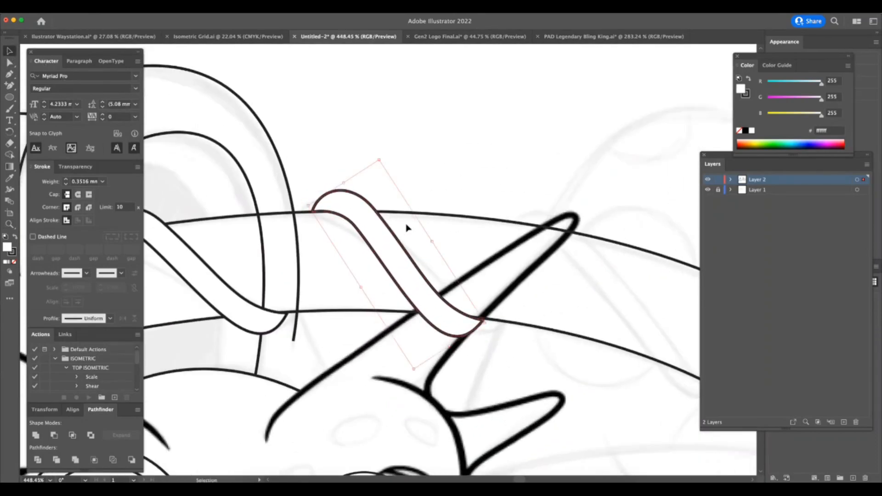
mouse_move(489, 321)
left_mouse_down()
mouse_move(487, 335)
mouse_move(407, 370)
left_mouse_up()
Copy the band to the wrap at the horn's tip and rotate it steeper to follow the body's curve.
key("z")
key("v")
mouse_move(448, 294)
left_mouse_down()
mouse_move(516, 291)
mouse_move(547, 307)
left_mouse_up()
left_click_drag(545, 275, 556, 280)
left_click_drag(549, 317, 541, 317)
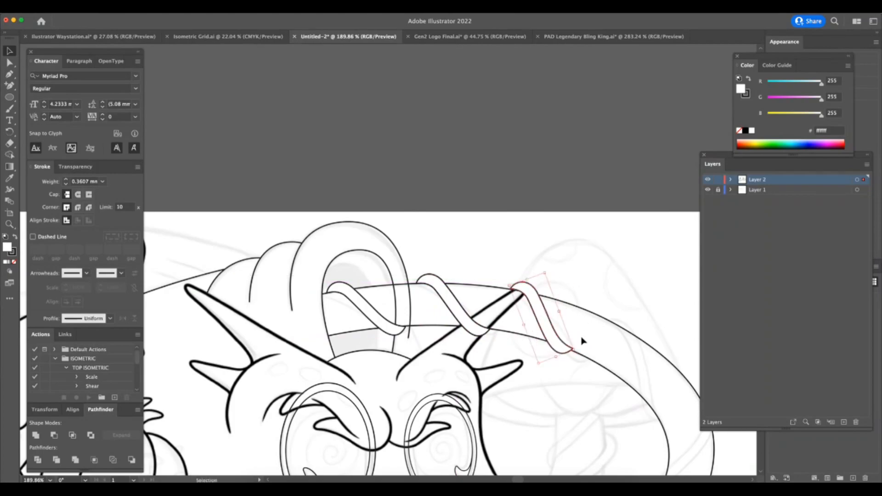
left_click_drag(579, 350, 577, 353)
left_click_drag(532, 280, 532, 282)
Draw the inner edge of the fourth wrap over the faint mushroom sketch with the Pen tool, and remove its fill.
key("z")
left_click(564, 389, "alt")
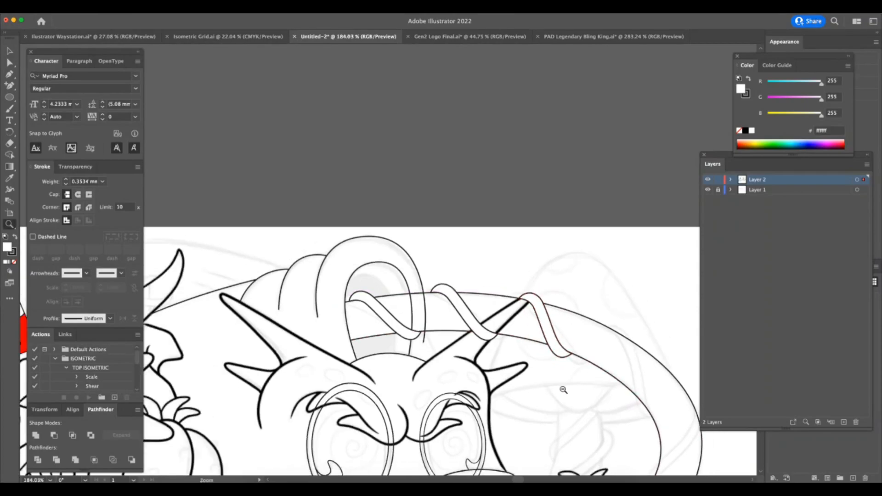
scroll(564, 390, "down", 5)
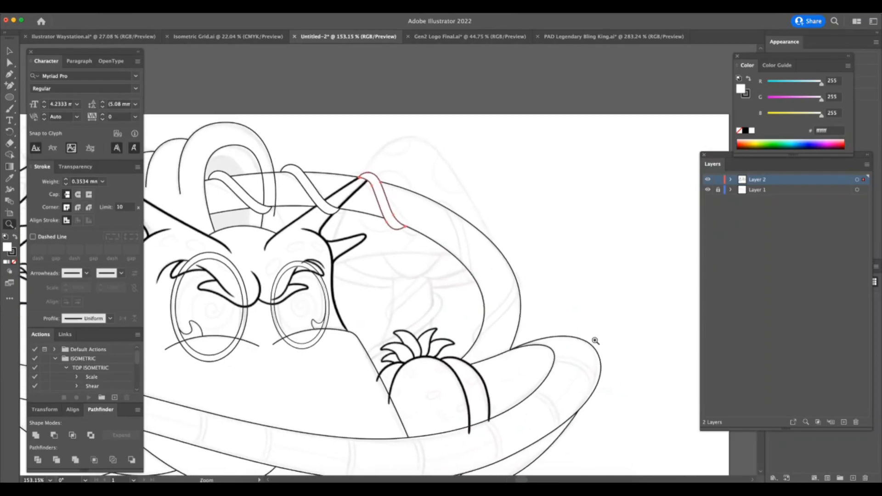
left_click(546, 281)
left_click_drag(445, 269, 370, 279)
left_click_drag(274, 162, 396, 161)
key("p")
left_click(324, 198)
left_click_drag(355, 240, 362, 256)
left_click_drag(367, 314, 372, 341)
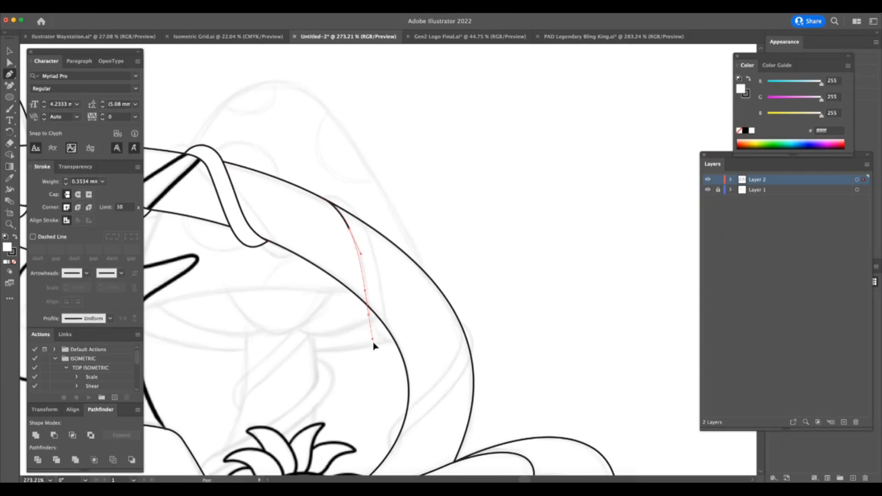
left_click(398, 346)
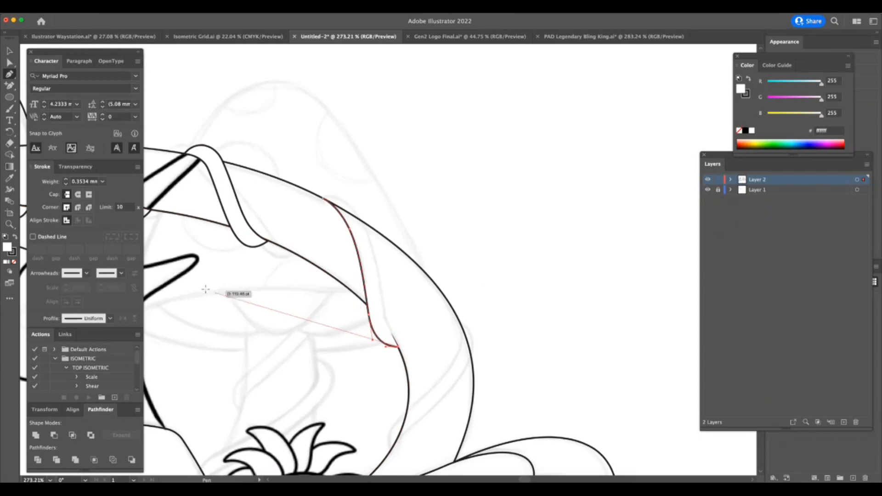
key("/")
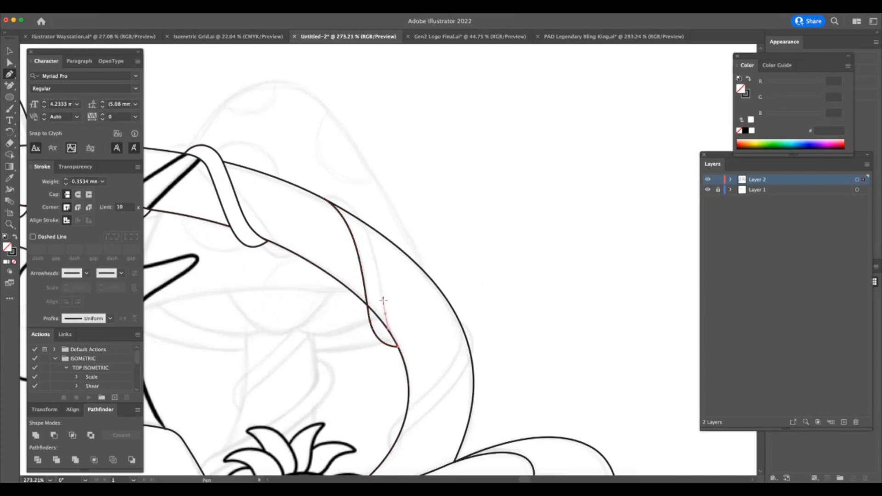
Refine the fourth wrap's lower anchor points, and draw its outer edge up over the body outline to close the band.
key("a")
left_click_drag(399, 347, 401, 351)
left_click_drag(369, 313, 367, 309)
mouse_move(371, 338)
left_mouse_down()
mouse_move(391, 275)
mouse_move(379, 225)
mouse_move(354, 190)
mouse_move(306, 197)
mouse_move(392, 172)
left_mouse_up()
key("p")
left_click(400, 350)
key("super+z")
key("z")
key("a")
left_click_drag(315, 192, 330, 183)
key("p")
left_click(297, 200)
left_click(311, 207)
key("z")
left_click_drag(344, 256, 313, 279)
key("a")
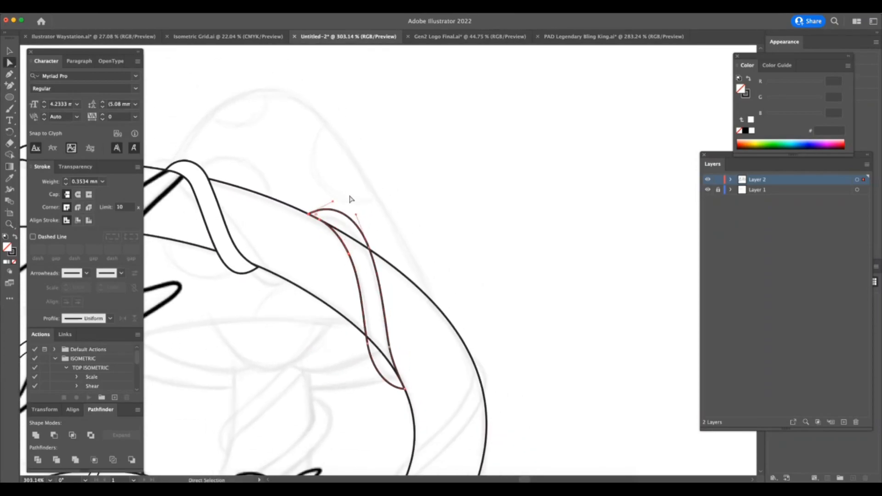
Draw a fifth closed wrap with the Pen tool, running diagonally across the body's bend above the pumpkin.
key("z")
left_click_drag(463, 366, 394, 405)
key("a")
key("z")
left_click_drag(461, 436, 468, 433)
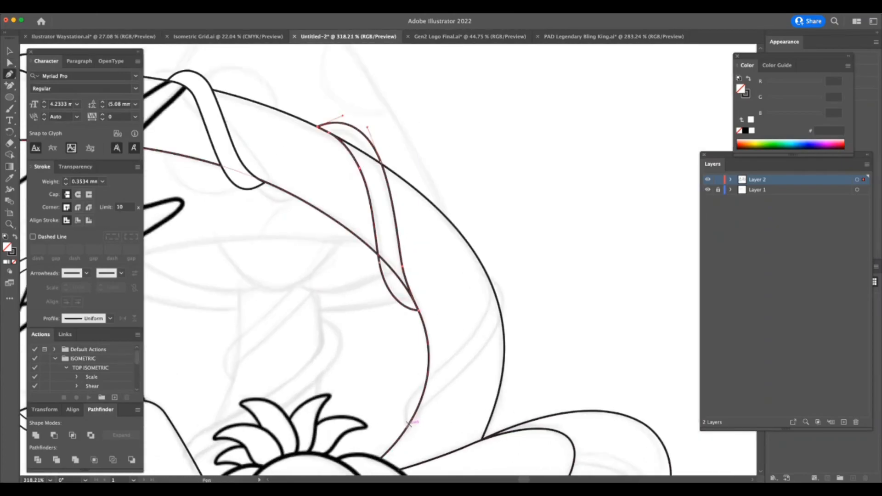
left_click_drag(414, 416, 451, 382)
key("super+z")
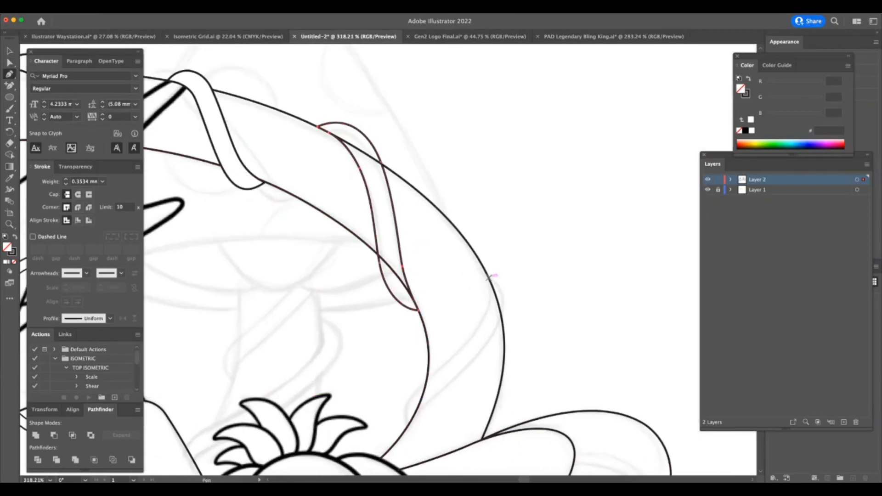
left_click(488, 274)
mouse_move(473, 342)
left_mouse_down()
mouse_move(478, 331)
mouse_move(472, 339)
left_mouse_up()
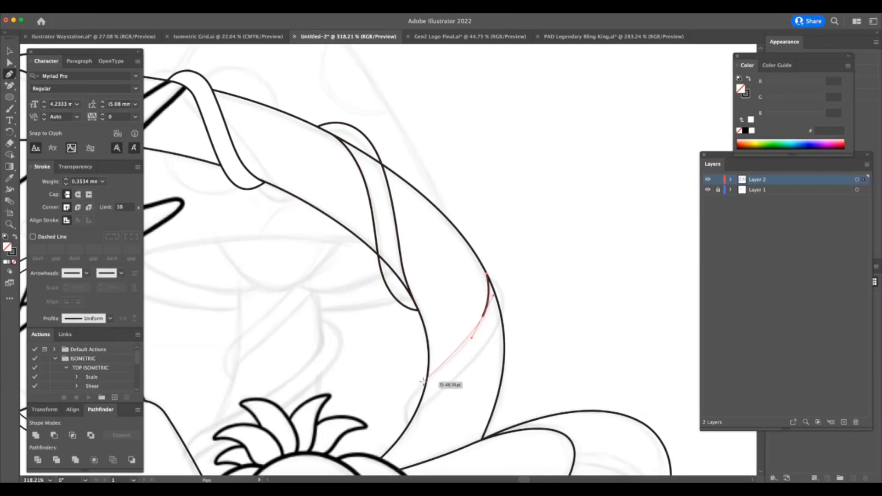
left_click_drag(416, 389, 407, 447)
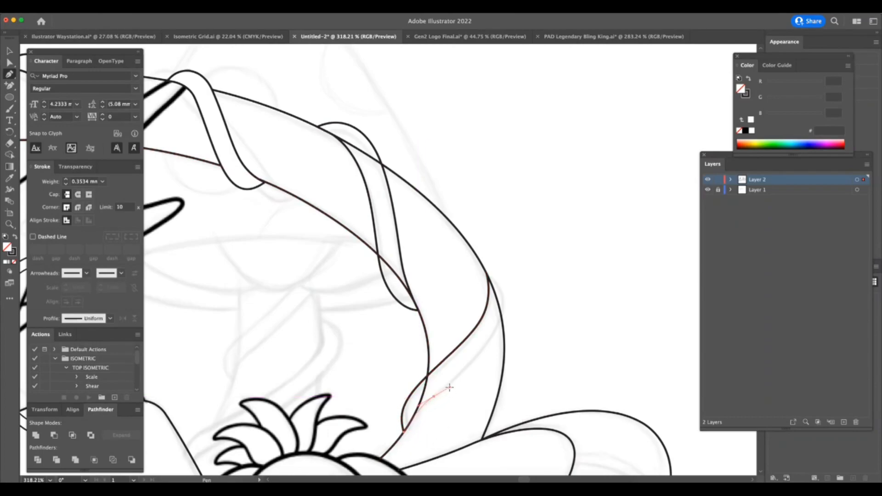
left_click_drag(440, 392, 462, 374)
left_click_drag(504, 302, 597, 289)
left_click(479, 258)
Adjust the fifth wrap's upper anchor points and handles so its top curves smoothly out from the body outline.
key("a")
key("z")
key("a")
left_click_drag(451, 248, 447, 241)
key("p")
key("a")
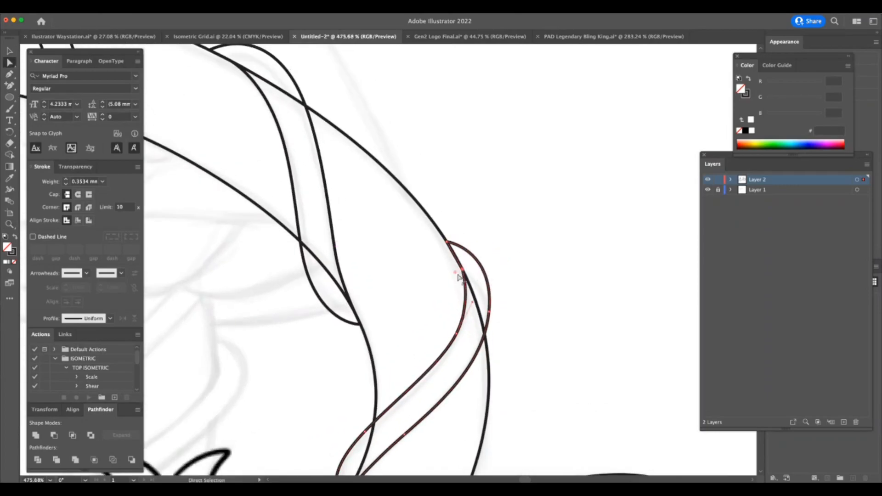
left_click_drag(446, 278, 404, 294)
left_click_drag(489, 312, 492, 311)
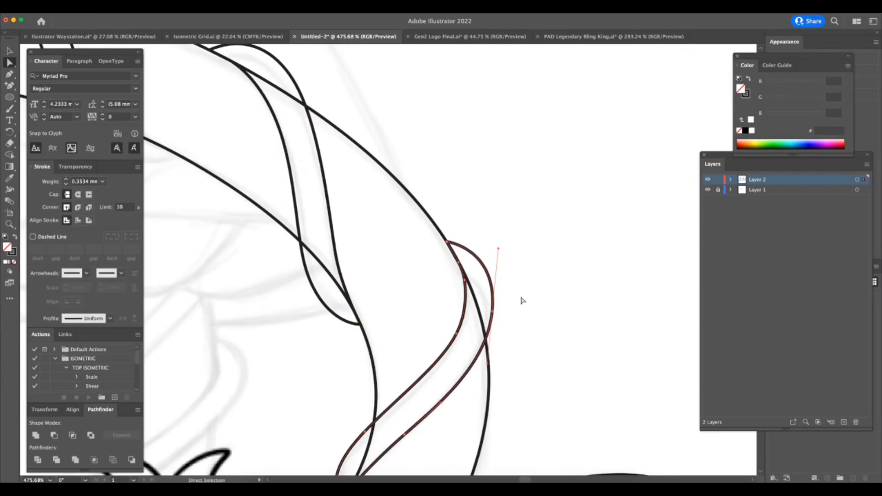
Select the two hand-drawn wraps on the body's bend and fill them with white.
scroll(522, 301, "down", 10)
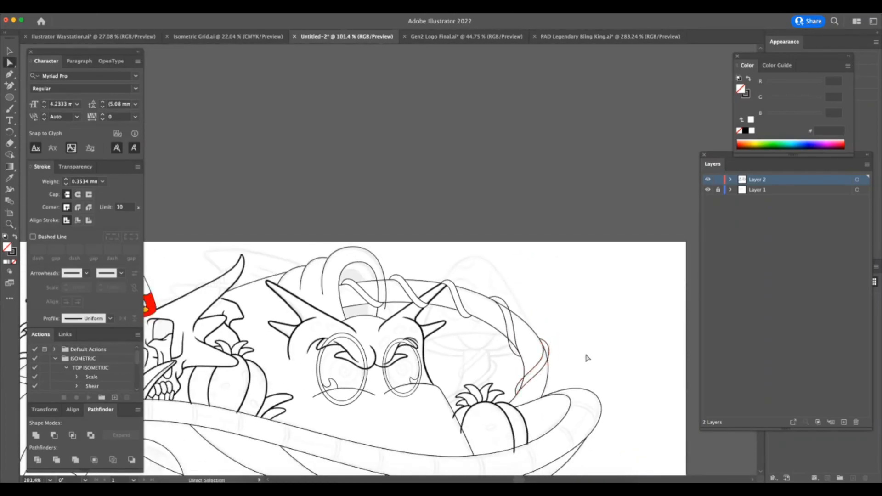
key("z")
left_click_drag(577, 369, 526, 354)
left_click_drag(532, 303, 560, 343)
left_click(562, 355, "shift")
left_click(6, 262)
Lock Layer 2 and create a new layer above it for the mushroom behind the horned head.
key("z")
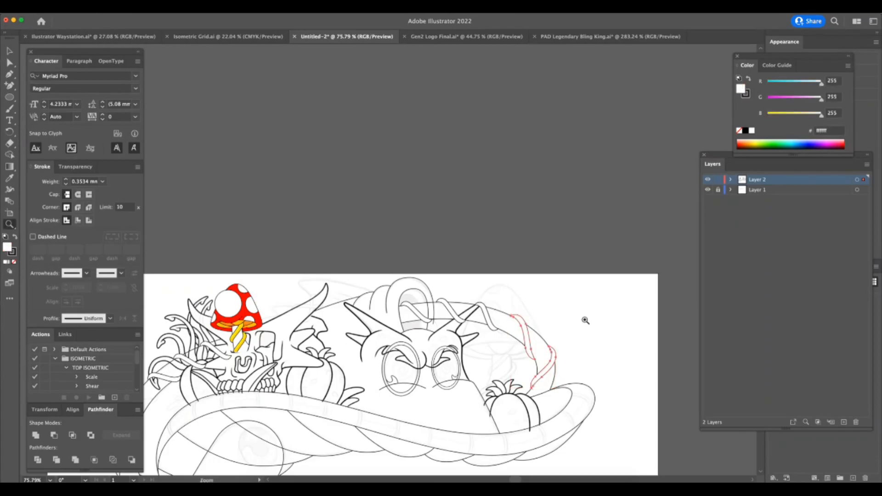
left_click_drag(626, 338, 587, 348)
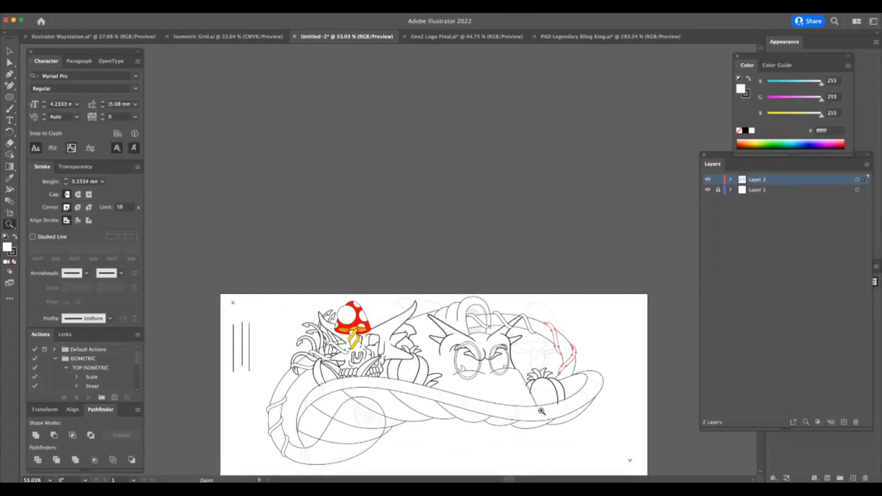
left_click_drag(565, 419, 566, 418)
left_click_drag(515, 203, 574, 221)
left_click_drag(547, 297, 626, 276)
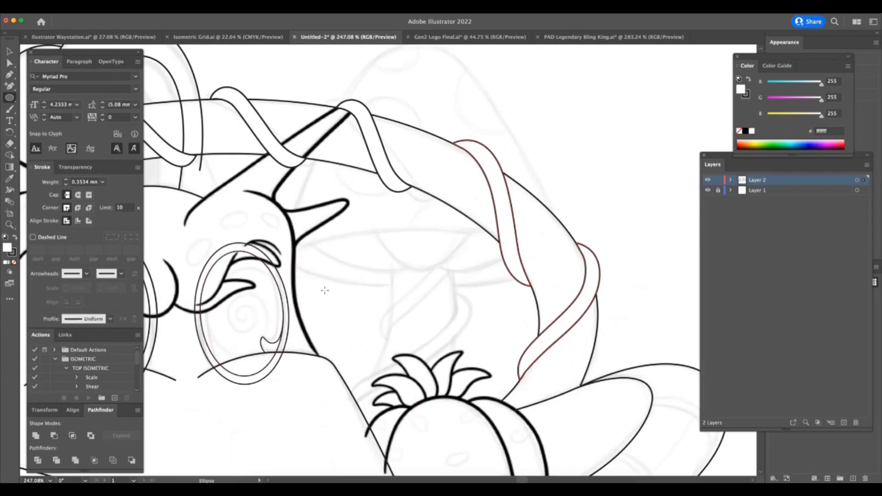
key("super+l")
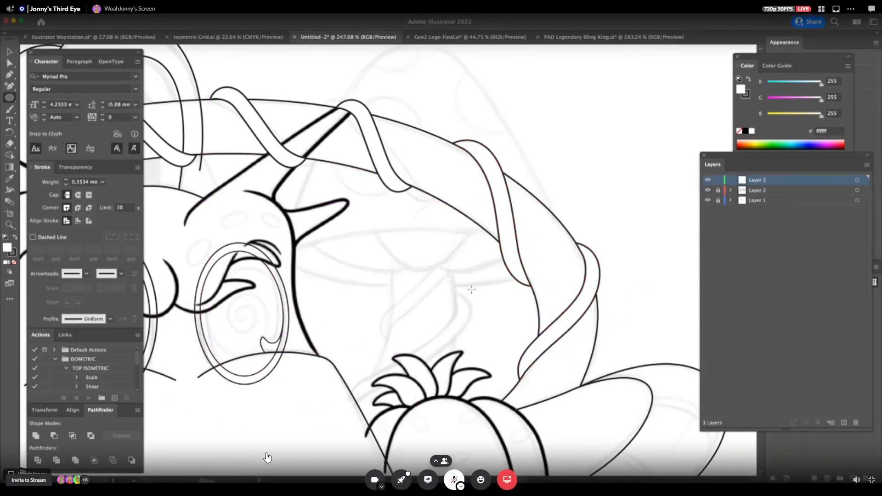
double_click(13, 254)
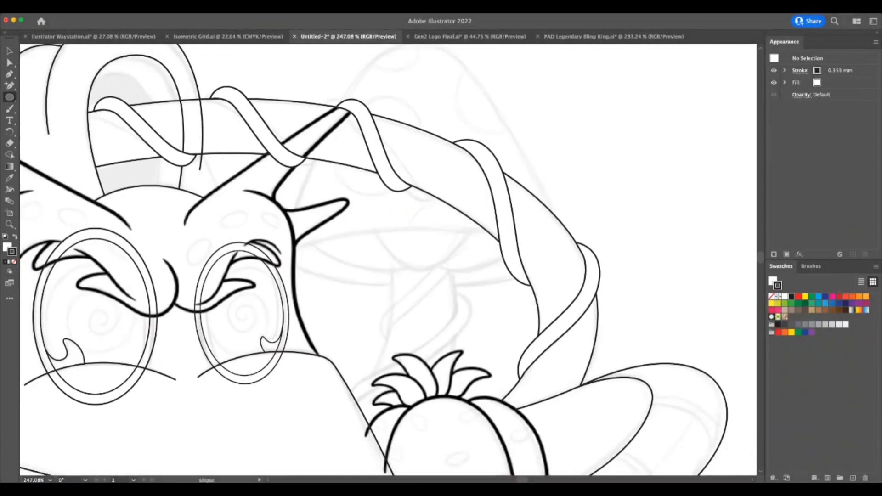
key("Tab")
Draw a wide ellipse with a red stroke and no fill, fitted to the underside of the sketched mushroom cap.
left_click_drag(307, 222, 567, 292)
left_click(6, 247)
left_click(14, 262)
left_click(9, 51)
left_click_drag(307, 257, 290, 255)
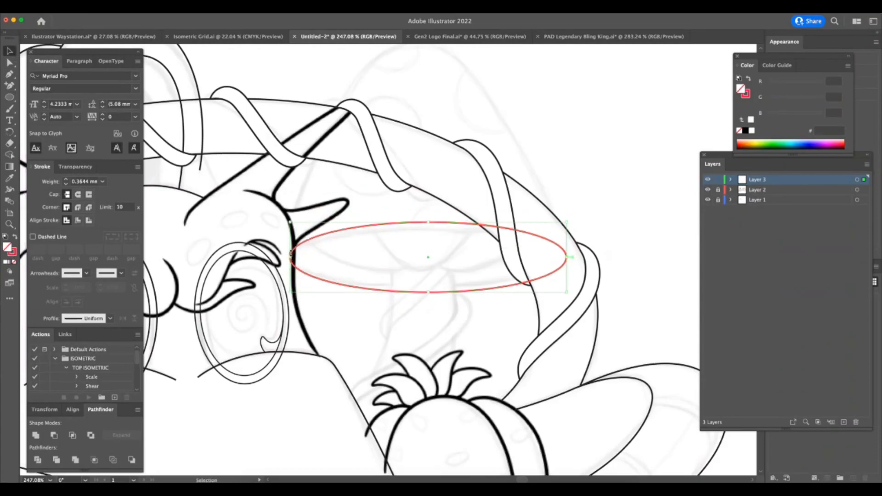
left_click_drag(428, 291, 428, 285)
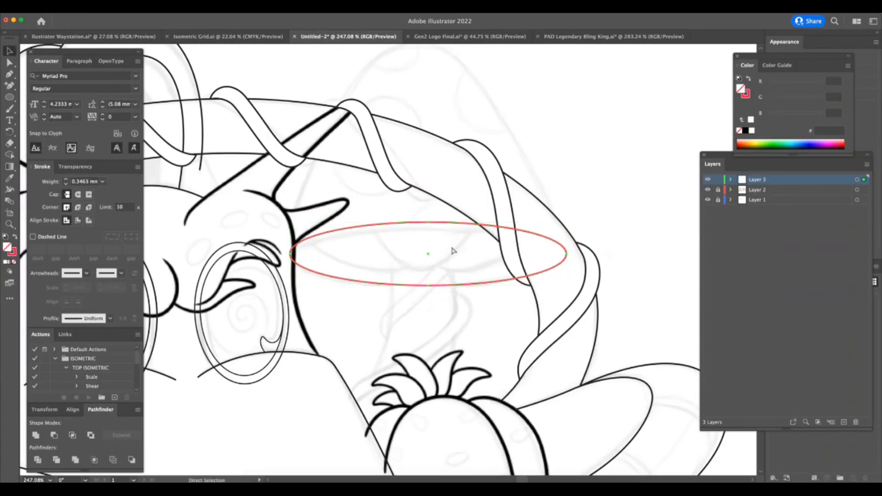
key("super+z")
left_click_drag(430, 222, 429, 229)
left_click_drag(430, 291, 430, 290)
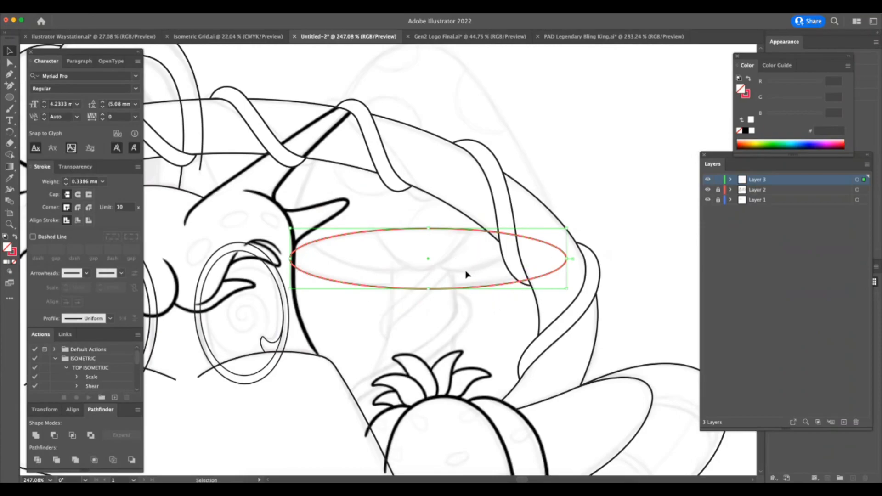
left_click(468, 293)
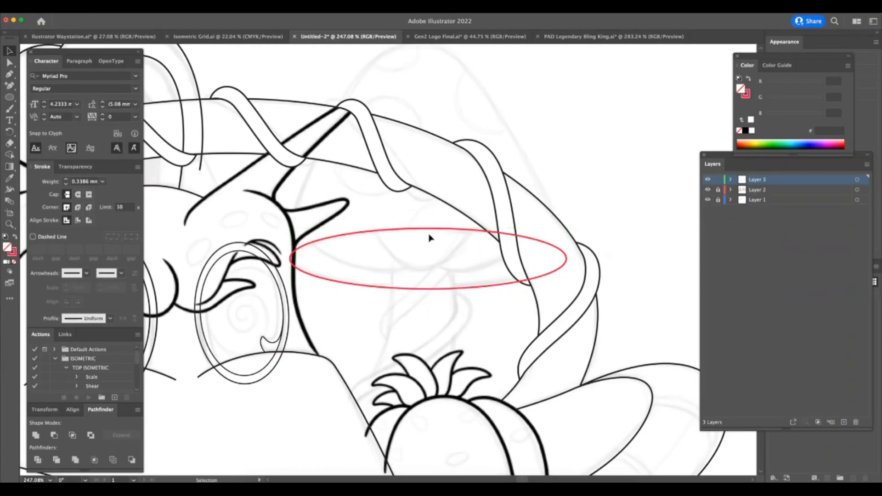
Draw a vertical centre line through the ellipse with the Pen tool and extend it above the mushroom cap.
key("p")
left_click(428, 213)
left_click(428, 331, "shift")
key("a")
left_click_drag(429, 213, 427, 45)
left_click(468, 200)
Draw the cap's left outline from the ellipse's end up to the centre line, and refine its middle anchor point.
key("p")
left_click(284, 302)
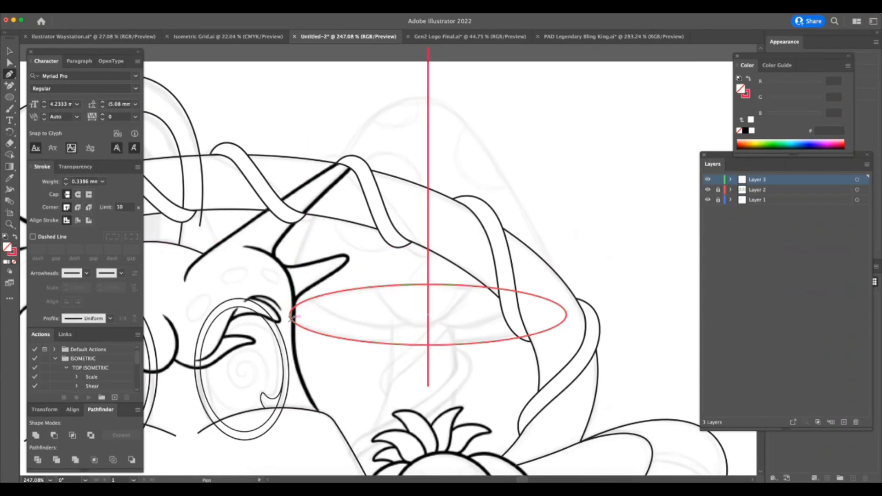
left_click(307, 225)
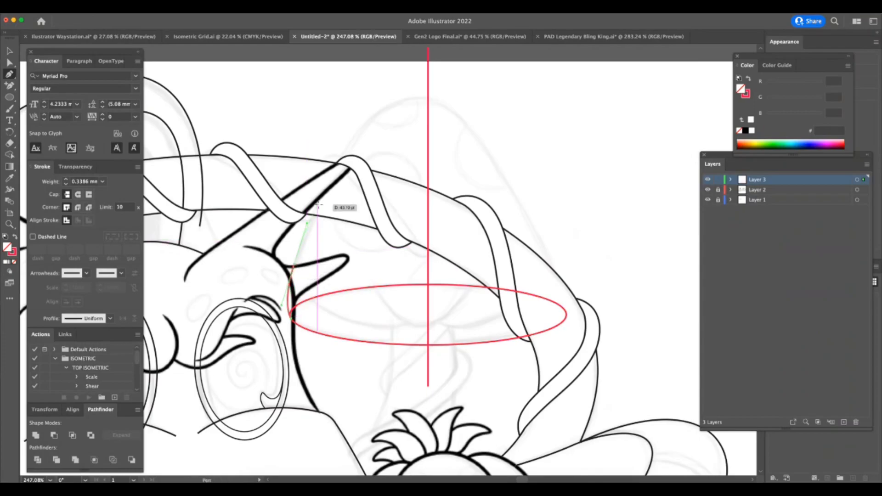
left_click_drag(352, 141, 378, 103)
left_click_drag(429, 92, 441, 93)
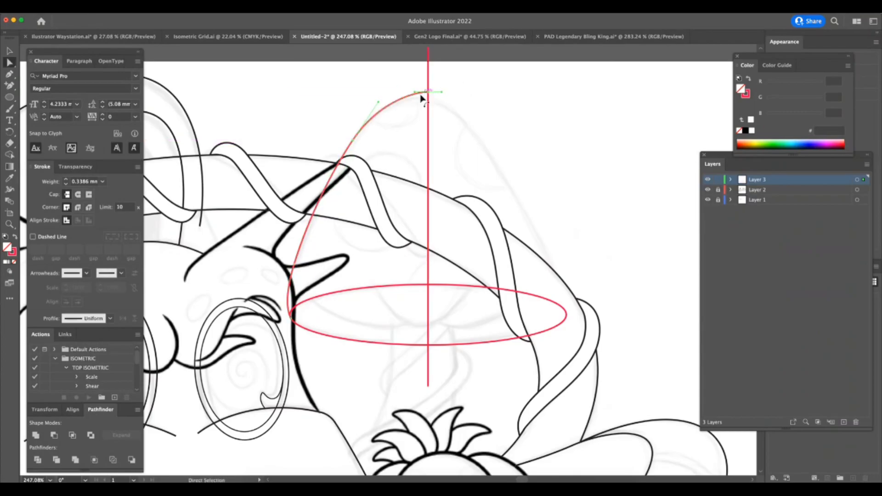
left_click_drag(353, 141, 349, 151)
left_click_drag(375, 116, 380, 101)
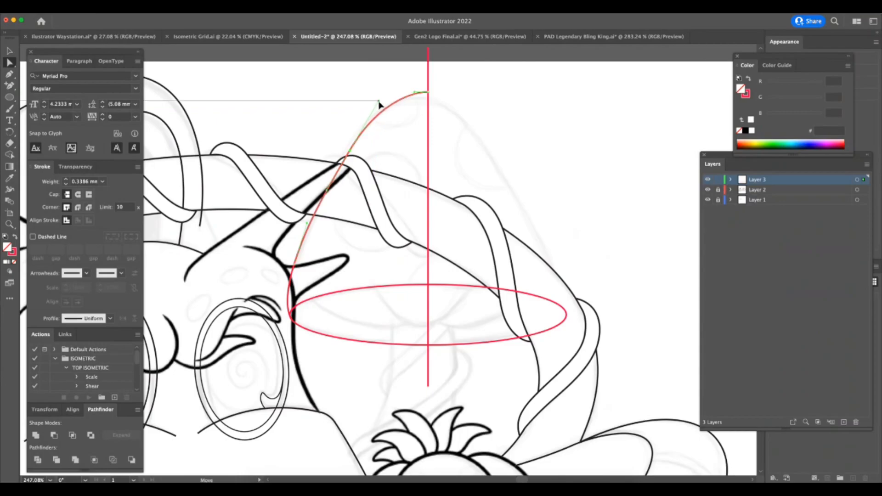
left_click_drag(349, 151, 347, 148)
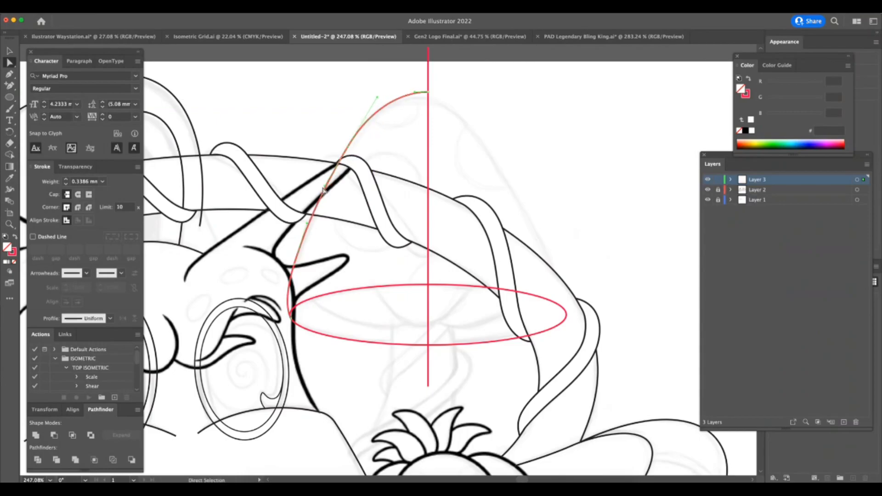
left_click(311, 257)
Draw the left half of the central curved flap inside the ellipse, ending at the centre line.
key("z")
left_click_drag(302, 335, 252, 385)
key("a")
left_click(10, 51)
left_click(367, 183)
key("z")
left_click_drag(415, 373, 476, 363)
key("a")
left_click(448, 315)
key("p")
left_click(372, 265)
left_click_drag(435, 316, 479, 315)
key("a")
left_click(413, 320)
Draw the left side flap's curve from the ellipse's upper edge to the central flap, adjust its starting point, and deselect it.
key("p")
left_click(289, 280)
left_click_drag(411, 311, 457, 283)
key("a")
left_click_drag(289, 280, 284, 284)
key("z")
key("super+shift+a")
Add an anchor point on the ellipse's lower-left edge where it meets the stem, and adjust its handles to reshape the curve.
left_click_drag(445, 375, 387, 398)
left_click_drag(416, 405, 390, 359)
scroll(425, 385, "right", 4)
scroll(425, 384, "up", 2)
key("a")
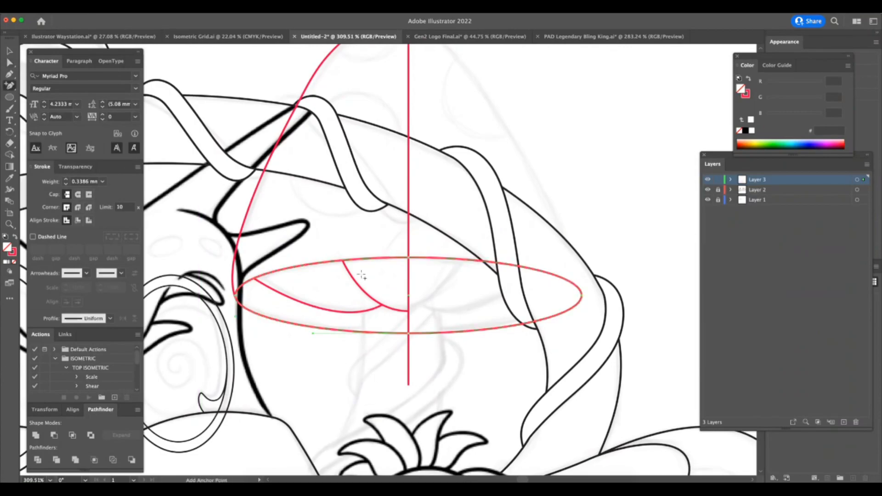
left_click(366, 333)
key("a")
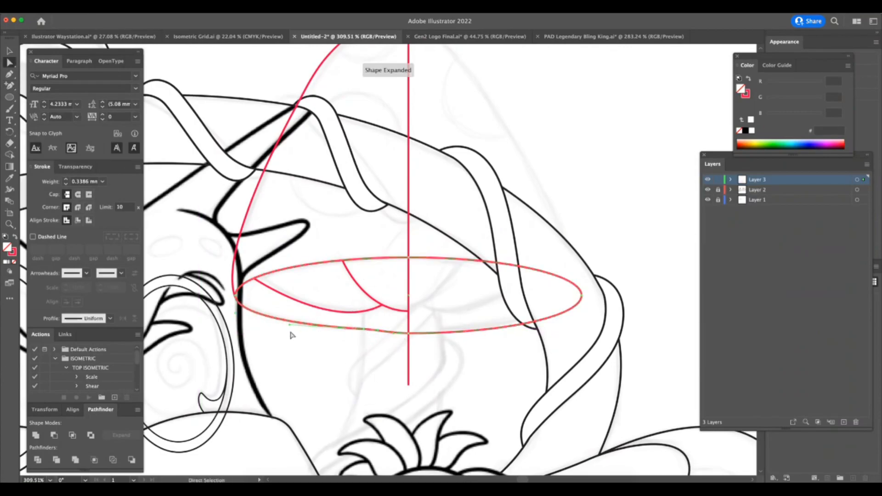
mouse_move(289, 330)
left_mouse_down()
mouse_move(292, 343)
mouse_move(295, 335)
left_mouse_up()
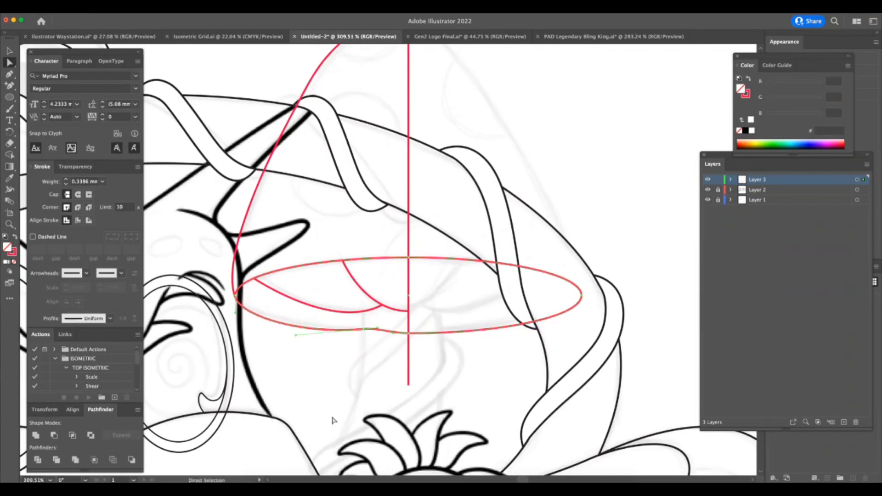
left_click_drag(378, 329, 366, 329)
left_click(421, 381)
Delete the ellipse's lower segments from the new anchor point at the stem through to its right end.
left_click(392, 329)
left_click(454, 367)
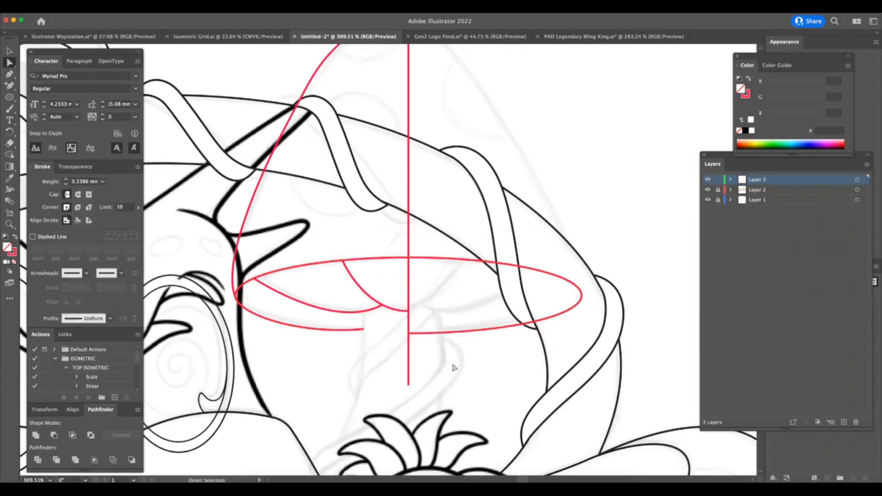
left_click_drag(456, 386, 408, 396)
left_click(446, 350)
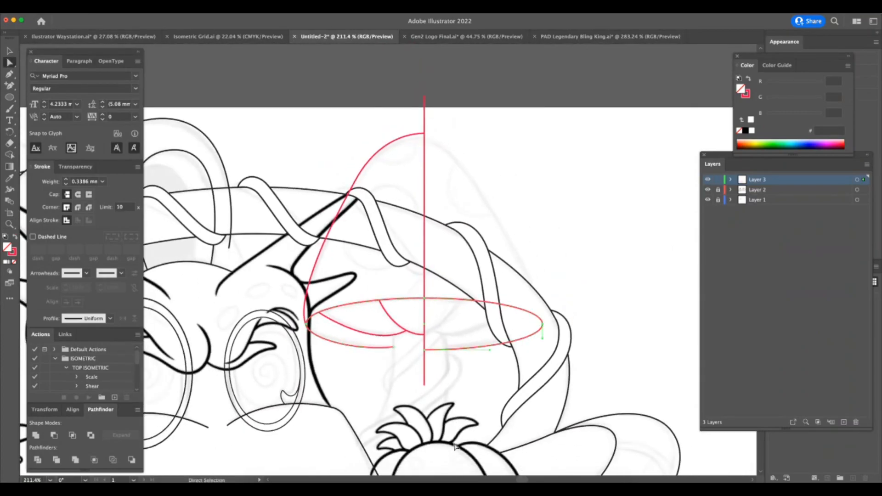
left_click(394, 384)
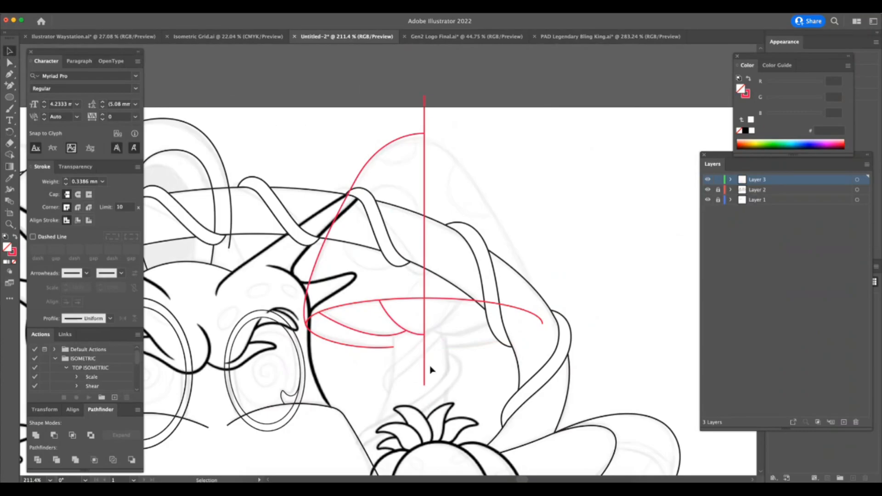
Copy the left cap and flap outlines, reflect the copy to complete the mushroom's right half, and remove the duplicate rim path.
left_click_drag(328, 204, 438, 410)
left_click_drag(406, 352, 634, 238)
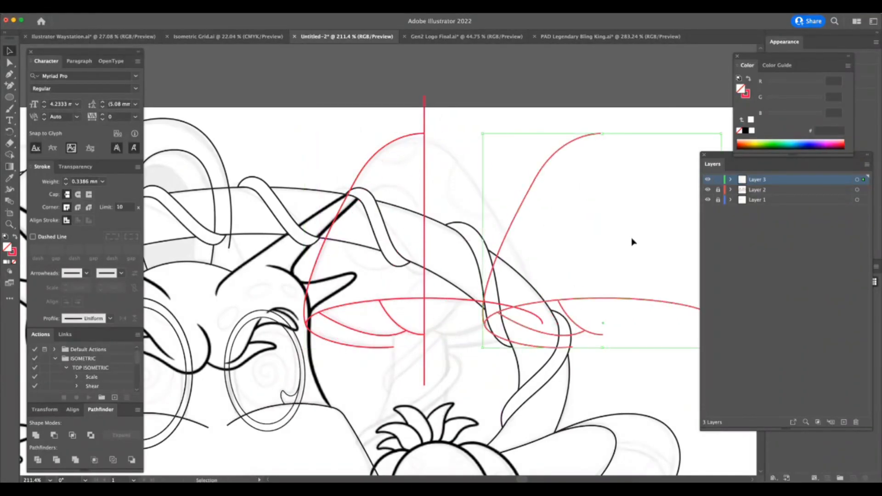
right_click(603, 335)
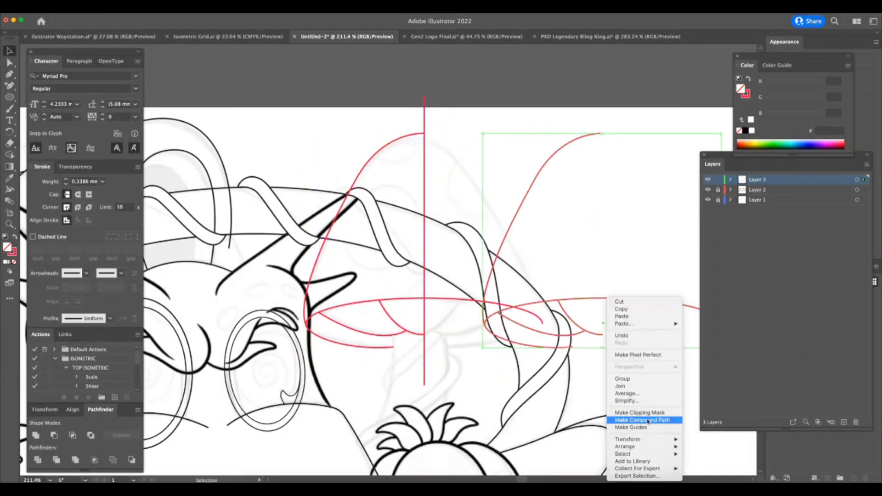
mouse_move(645, 438)
left_click(707, 438)
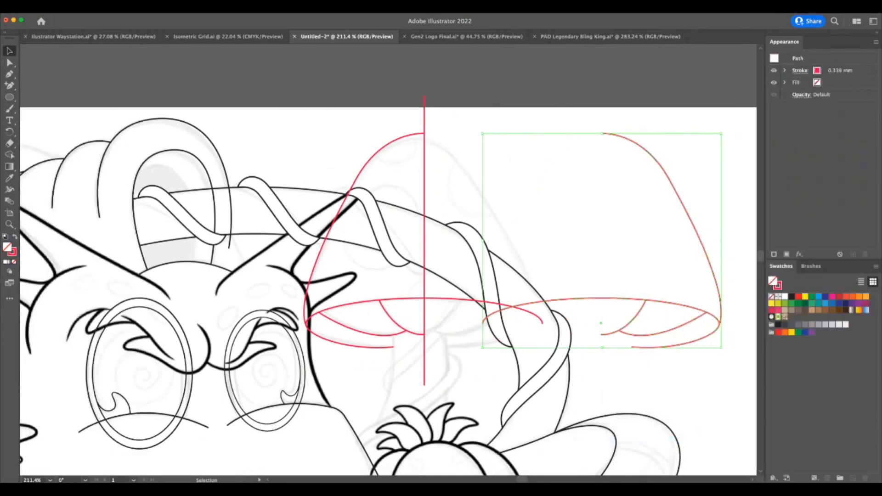
left_click_drag(585, 299, 405, 321)
left_click(501, 391)
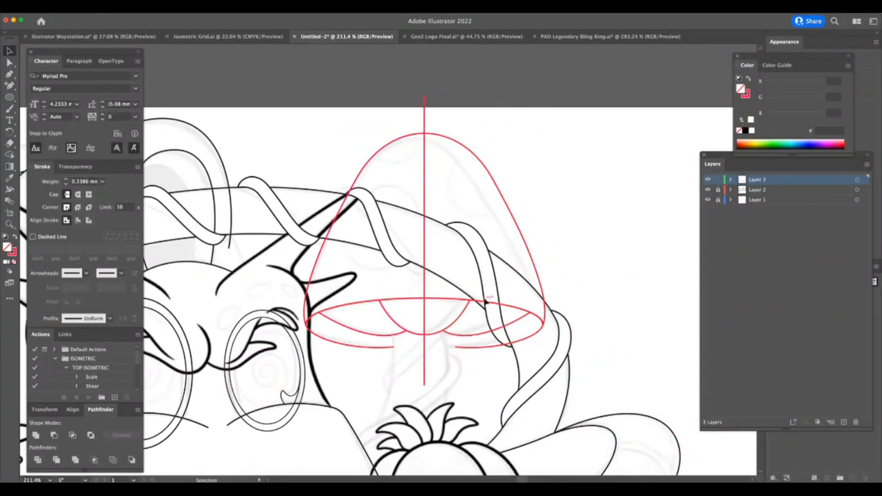
left_click(510, 307)
key("Delete")
Lock the vertical centre line at the top of the mushroom cap.
key("z")
left_click_drag(463, 122, 609, 158)
key("a")
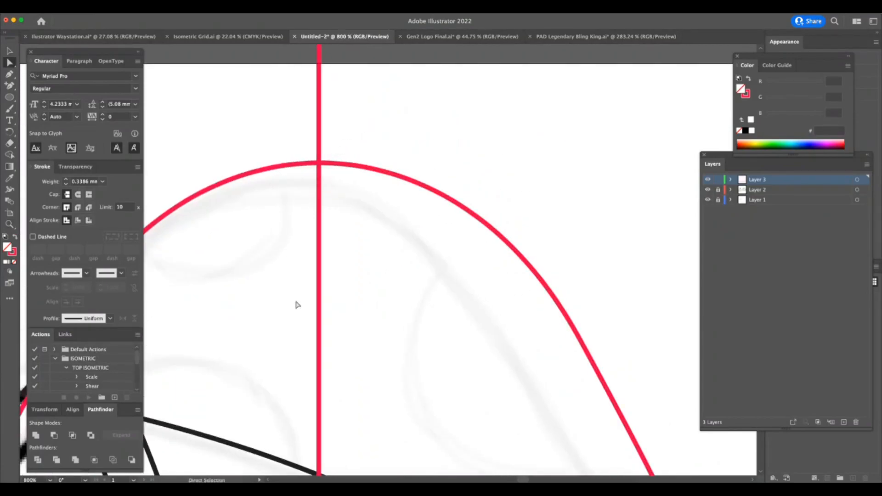
left_click_drag(312, 125, 312, 188)
key("super+2")
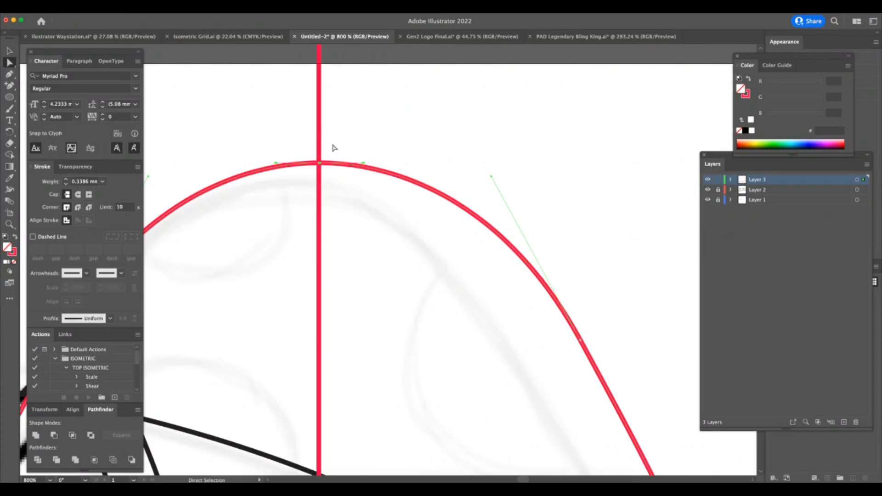
Average and join the end points of the two cap outlines where they meet at the centre line.
key("z")
left_click_drag(315, 148, 396, 169)
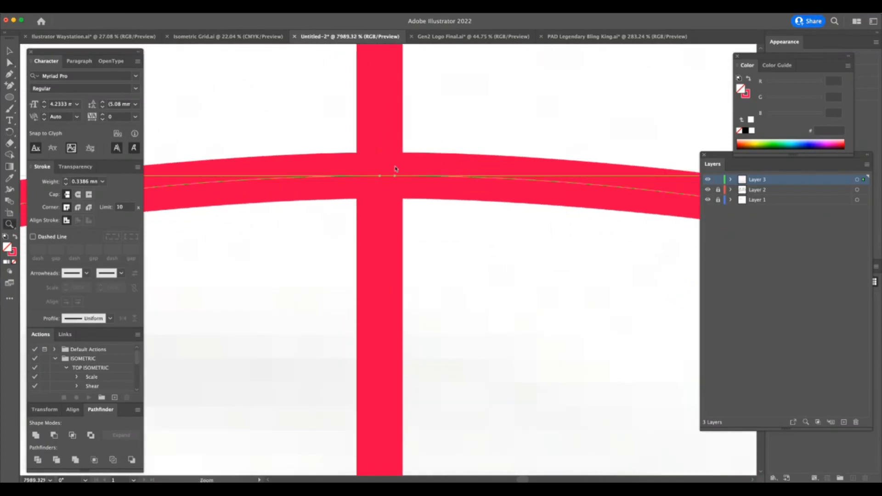
right_click(396, 165)
left_click(429, 273)
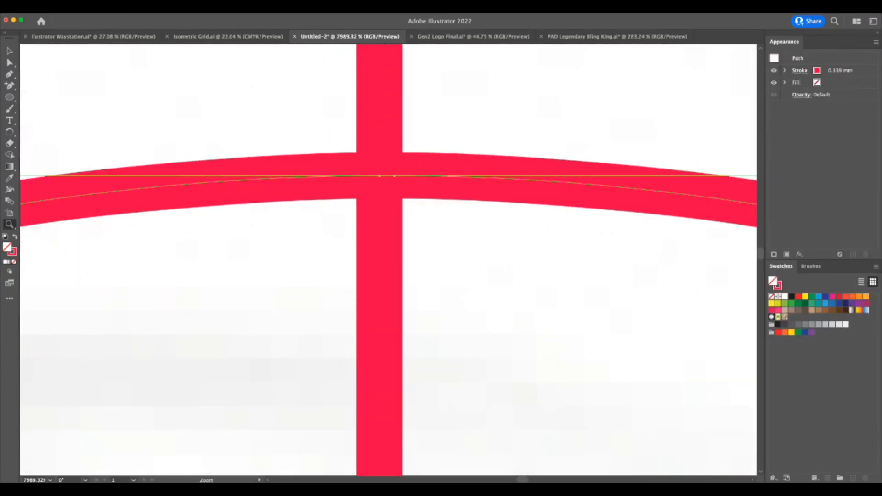
left_click(462, 284)
right_click(383, 161)
left_click(409, 264)
left_click_drag(559, 323, 391, 356)
left_click_drag(557, 348, 475, 374)
left_click(495, 398)
Draw a four-point open test path inside the cap's right half and average its two end points together.
scroll(557, 400, "down", 10)
scroll(558, 400, "right", 4)
scroll(555, 401, "down", 2)
scroll(555, 401, "right", 2)
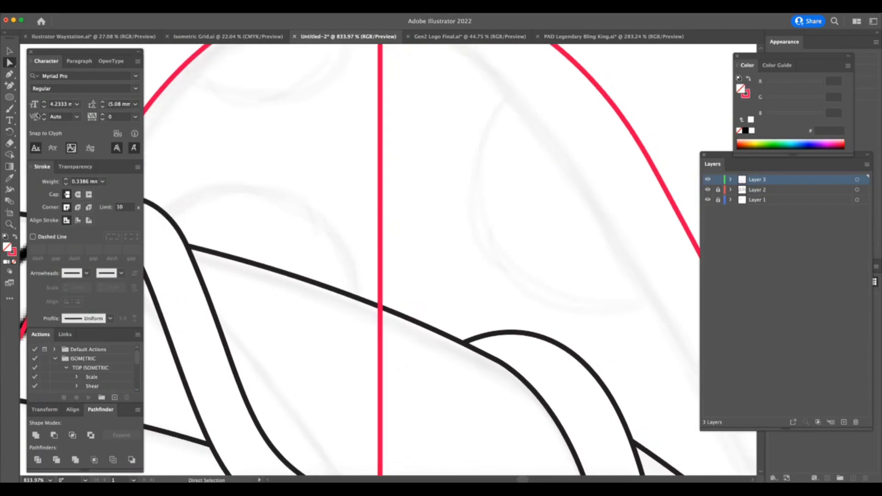
left_click(449, 198)
left_click(468, 290)
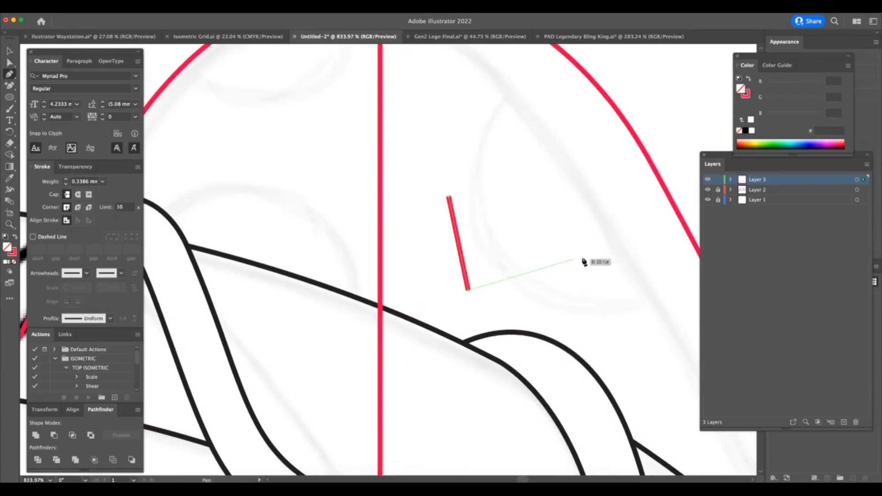
left_click(614, 252)
left_click(575, 108)
key("a")
left_click(594, 302)
left_click_drag(465, 162, 431, 220)
right_click(561, 160)
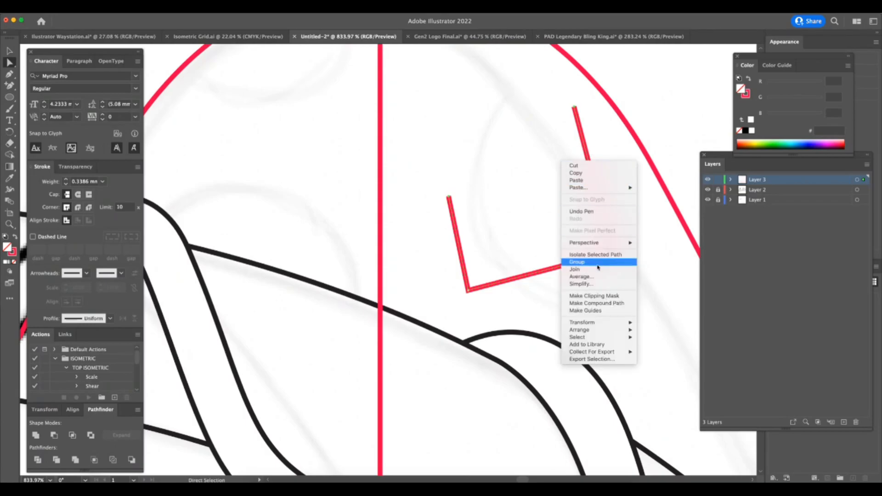
left_click(587, 277)
key("Return")
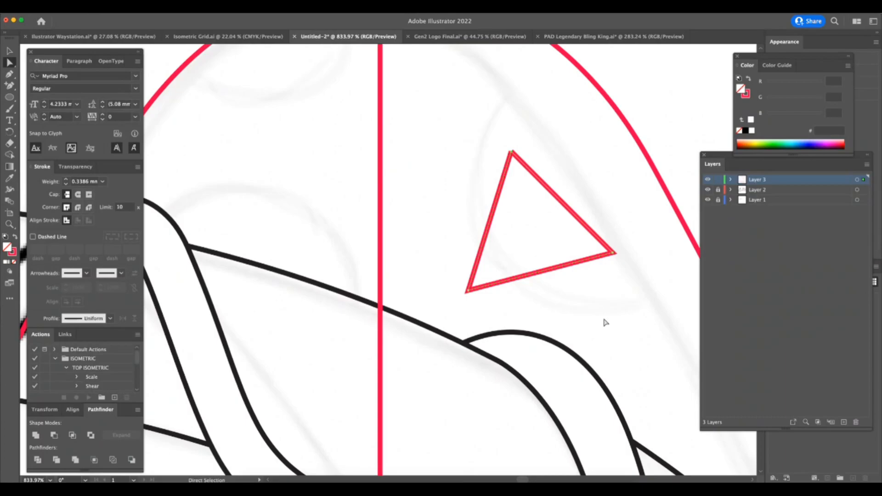
Draw a second open test path beside the triangle with its two end points almost touching.
scroll(612, 275, "down", 3)
key("p")
left_click(555, 163)
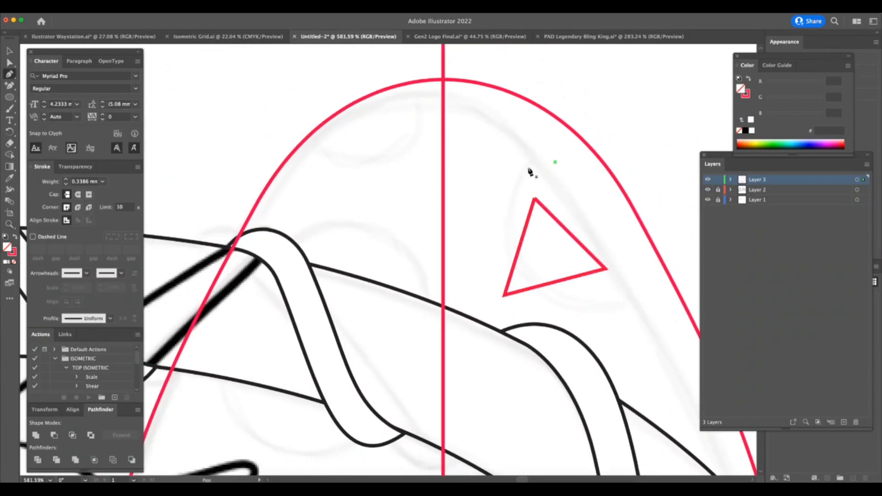
left_click(489, 177)
left_click(472, 241)
left_click(555, 169)
left_click(569, 184, "ctrl")
left_click_drag(568, 152, 548, 187)
key("super+z")
key("a")
left_click_drag(574, 150, 541, 194)
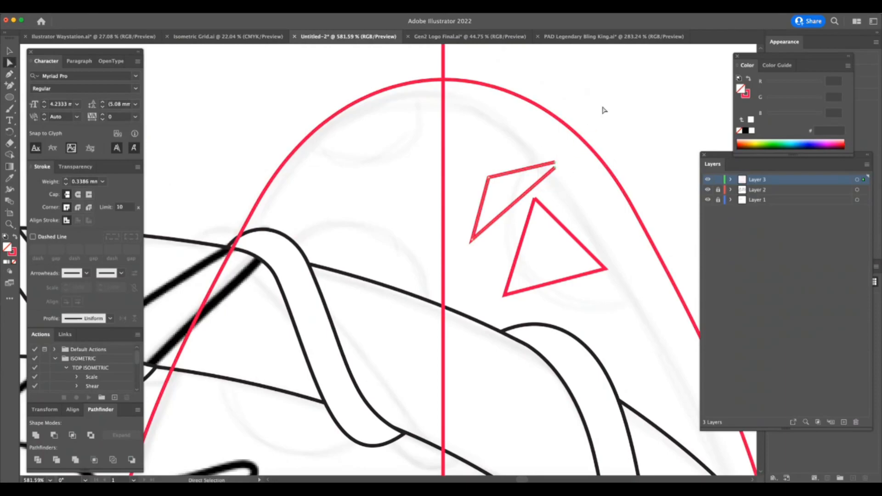
Average the second test path's two end points and join them into a closed corner.
right_click(573, 153)
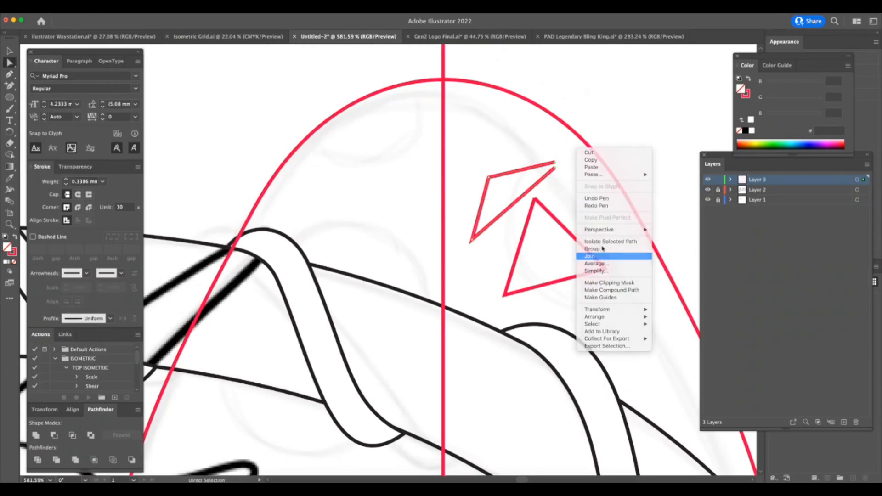
left_click(602, 255)
left_click_drag(476, 238, 573, 156)
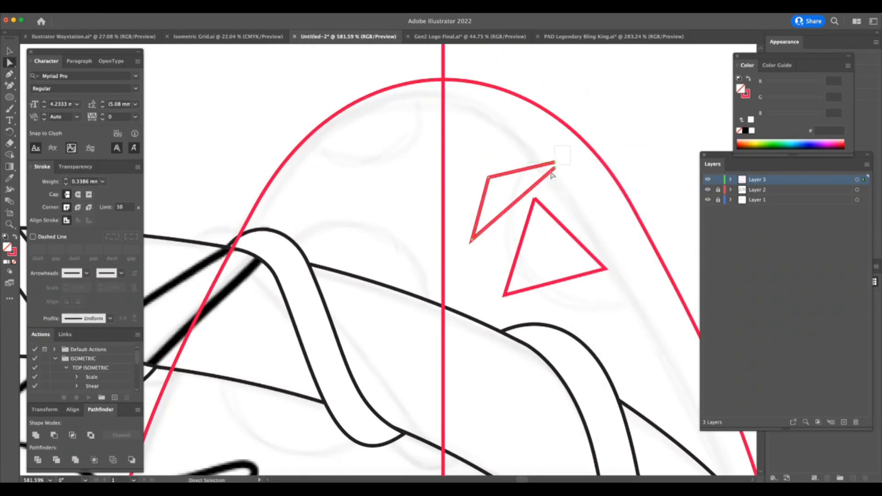
right_click(573, 157)
left_click(593, 265)
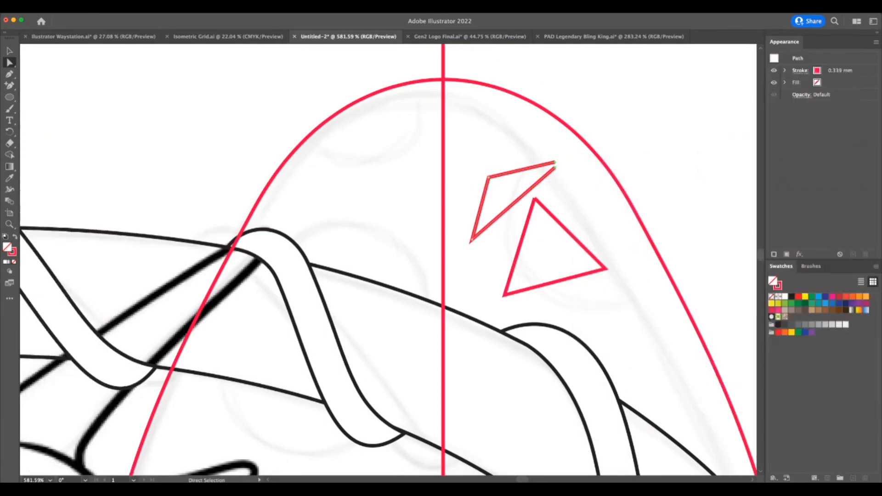
right_click(568, 173)
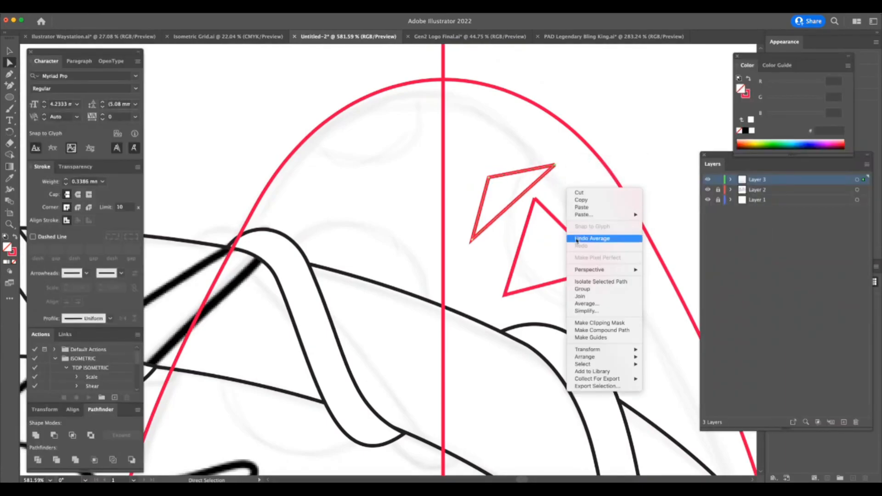
left_click(593, 292)
left_click_drag(568, 153, 544, 185)
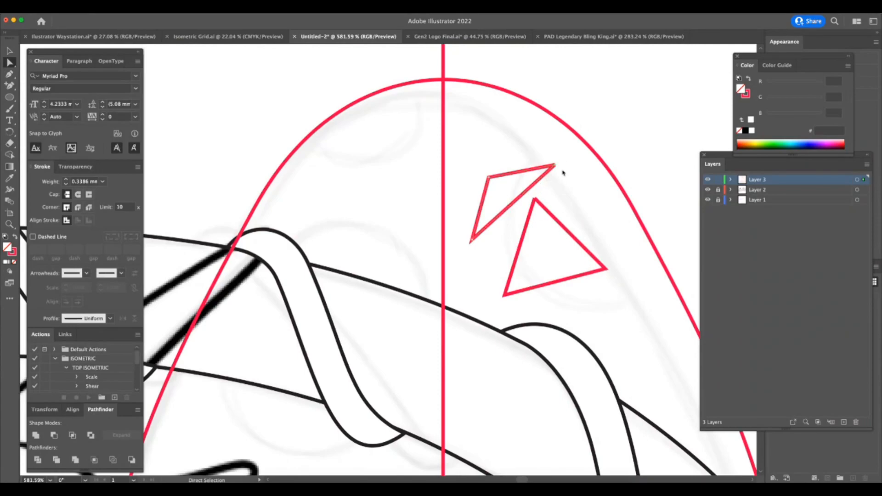
right_click(562, 168)
left_click(590, 278)
left_click(425, 217)
Delete both test shapes from the mushroom cap.
left_click(9, 50)
left_click_drag(512, 156, 558, 309)
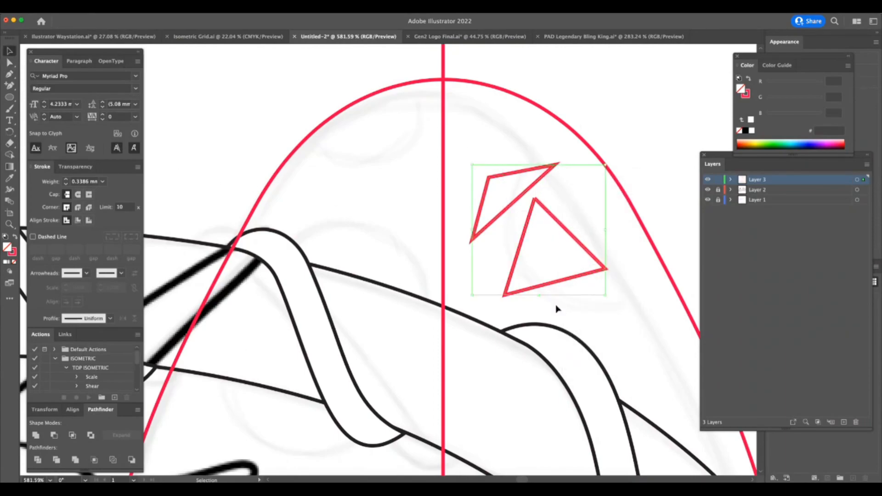
key("Delete")
Join the end points of the central flap's two halves where they meet on the centre line.
key("z")
left_click_drag(540, 406, 514, 410)
scroll(513, 410, "down", 3)
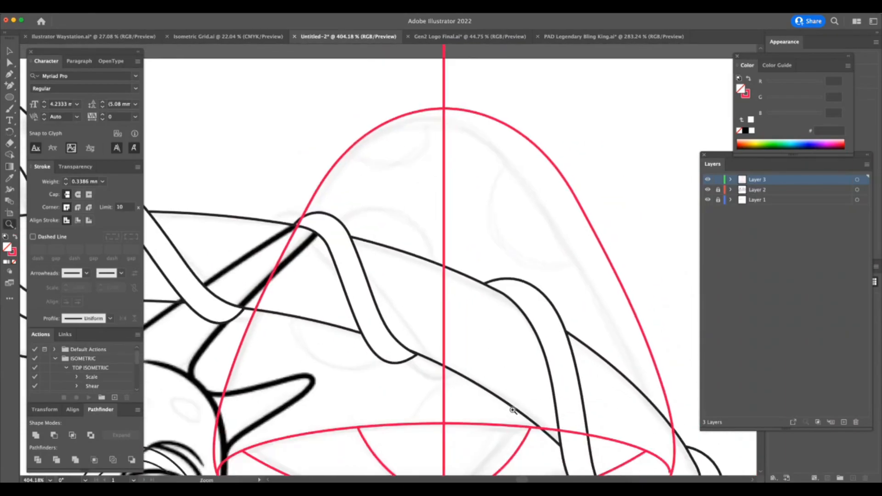
scroll(514, 410, "down", 5)
left_click_drag(394, 266, 635, 304)
key("a")
left_click(394, 366)
key("z")
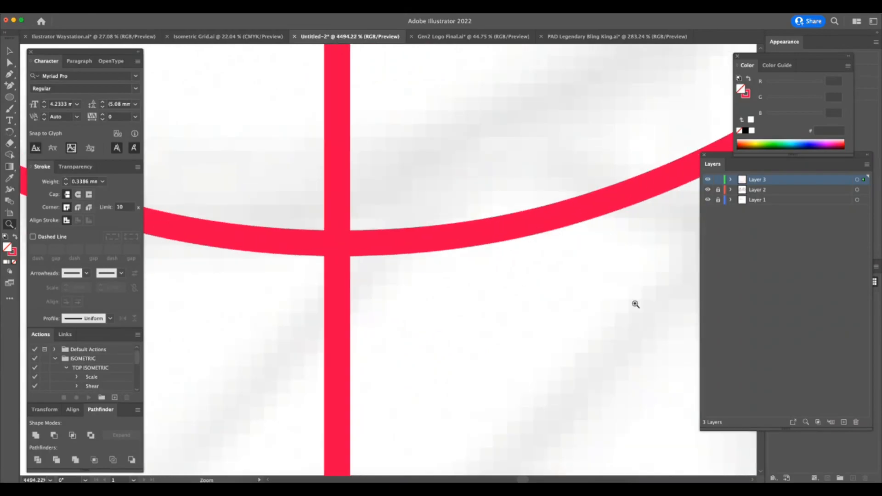
key("a")
left_click_drag(367, 216, 312, 299)
right_click(347, 240)
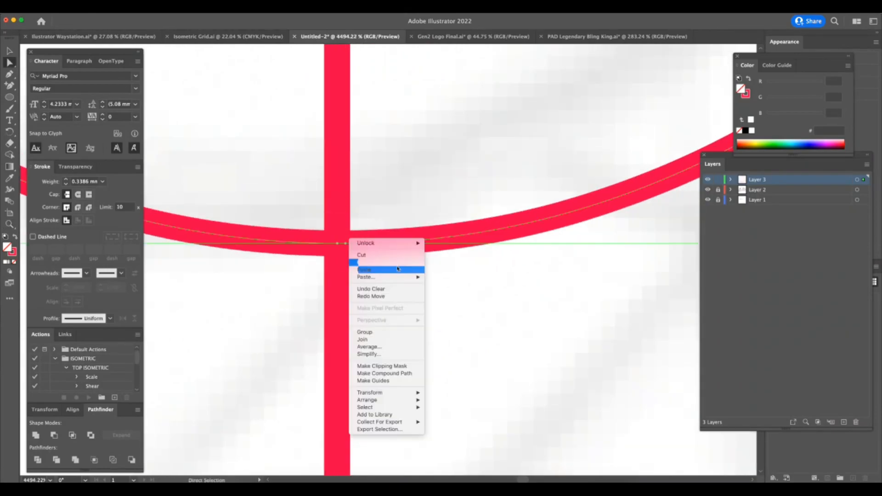
left_click(375, 340)
Examine the junctions where the central flap meets the centre line and the side flaps.
left_click_drag(398, 356, 301, 391)
left_click_drag(508, 342, 690, 341)
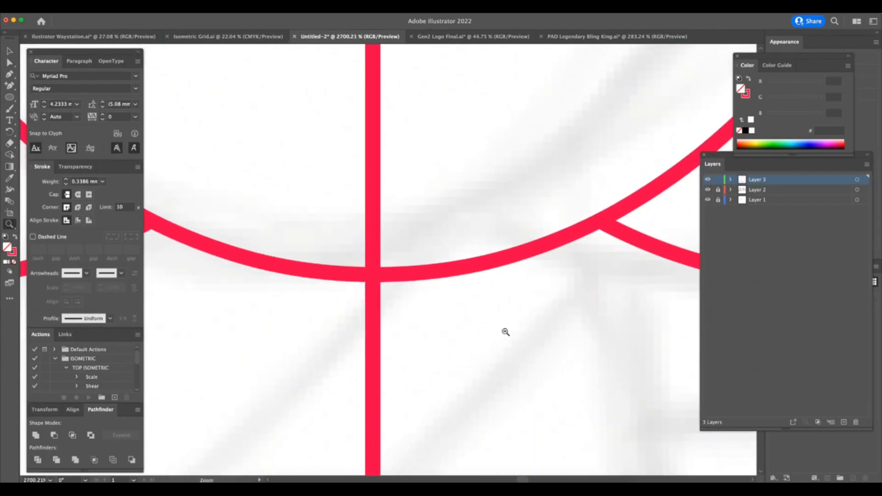
left_click_drag(510, 330, 319, 429)
left_click_drag(607, 375, 640, 304)
key("a")
key("z")
left_click_drag(610, 344, 347, 385)
left_click_drag(597, 382, 630, 381)
key("a")
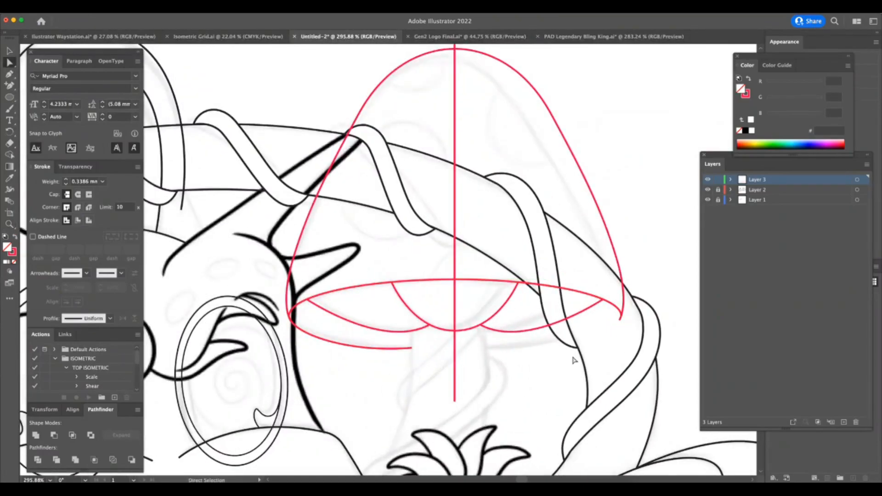
Copy the mushroom's rim path, reflect it horizontally, and align the copy with the cap's right end to complete the lower rim.
left_click(9, 51)
left_click(380, 349)
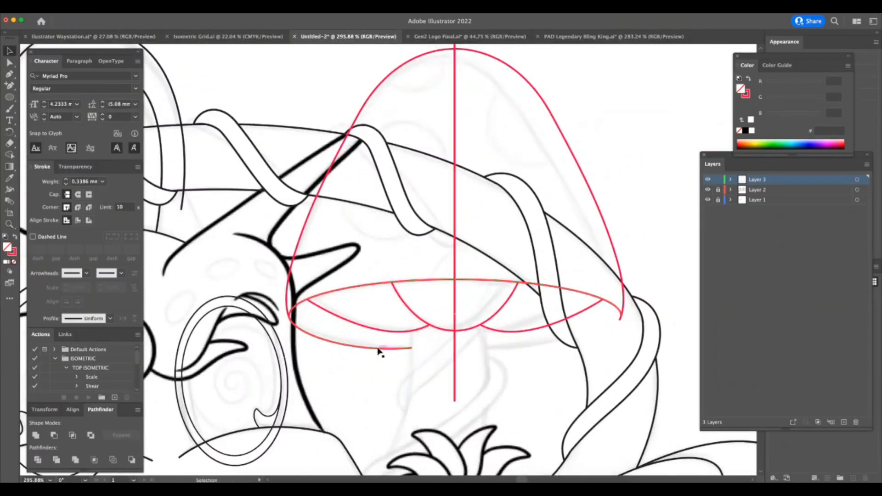
left_click_drag(384, 353, 436, 353)
right_click(614, 351)
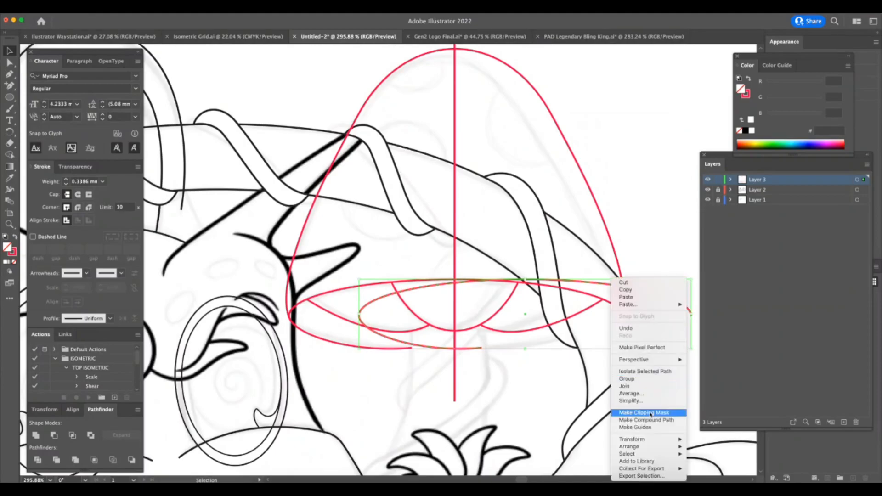
mouse_move(643, 440)
left_click(716, 439)
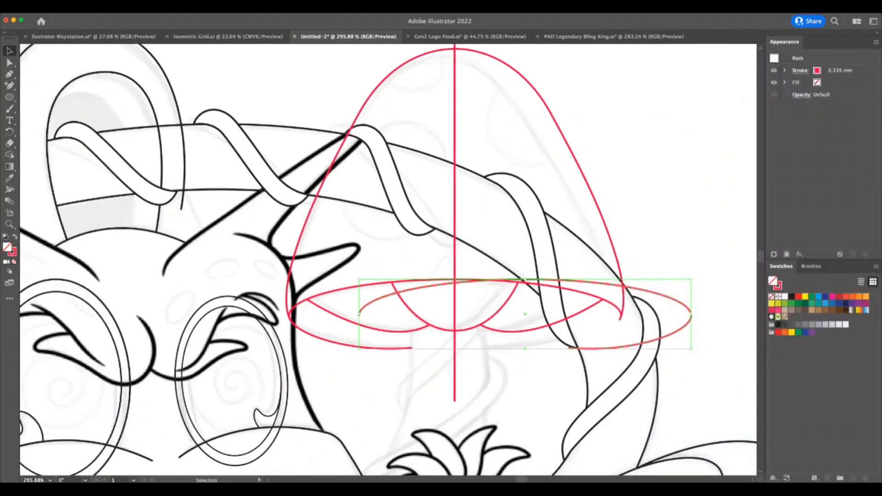
key("Tab")
left_click_drag(642, 346, 573, 353)
key("a")
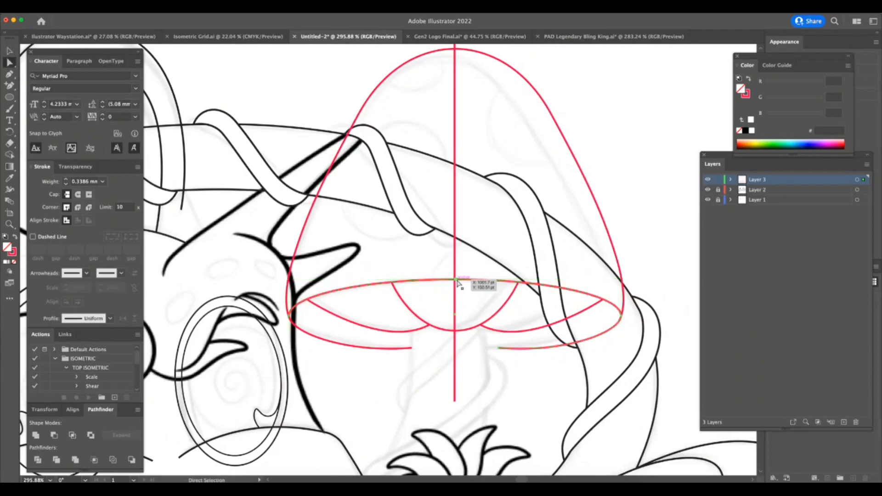
Draw the left edge of the large mushroom's stem with the Pen tool, curving from the flaps down to the black outline.
left_click(553, 377)
key("z")
mouse_move(537, 412)
left_mouse_down()
mouse_move(515, 415)
mouse_move(532, 408)
left_mouse_up()
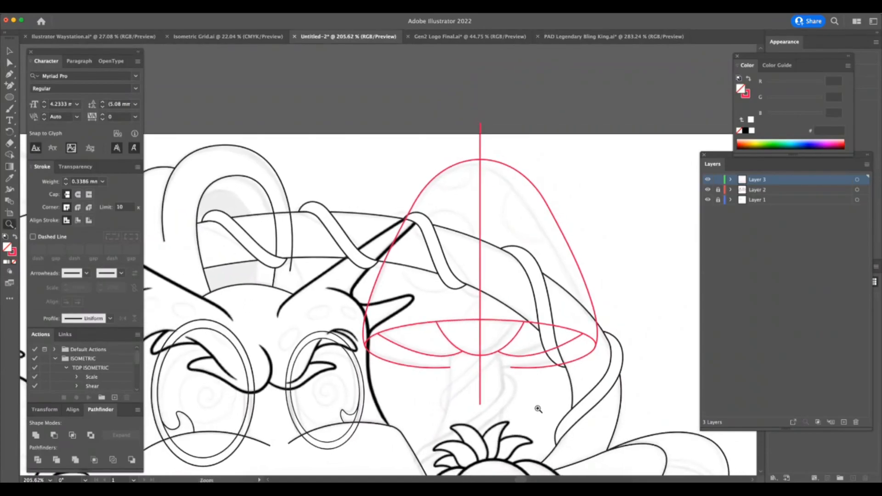
scroll(538, 409, "down", 5)
scroll(538, 409, "right", 2)
key("p")
left_click(408, 244)
left_click(389, 337)
left_click_drag(366, 374, 341, 411)
left_click(341, 409, "super")
Draw the stem's right edge as a gentle curve from beneath the central flap down to the leaves of the round plant.
left_click(461, 243)
key("super+Tab")
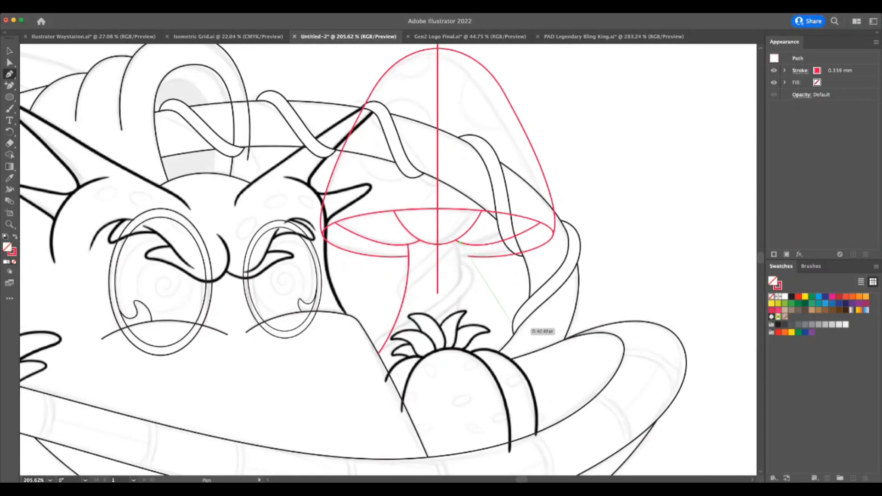
left_click(516, 329)
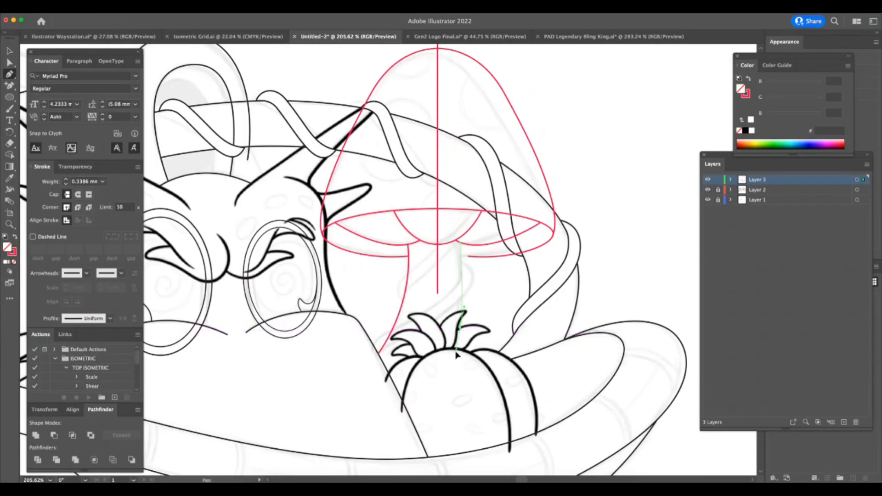
key("z")
left_click_drag(452, 261, 502, 262)
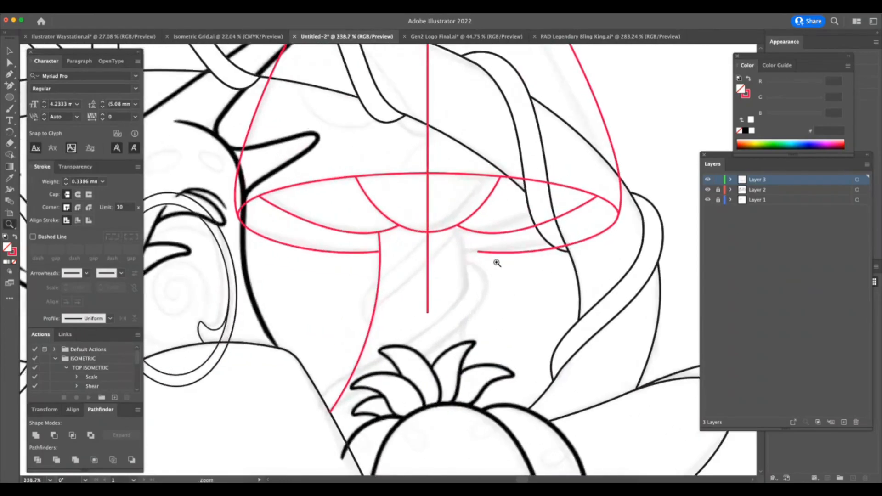
left_click_drag(464, 372, 451, 425)
key("super+z")
mouse_move(465, 370)
left_mouse_down()
mouse_move(451, 443)
mouse_move(456, 425)
left_mouse_up()
key("super")
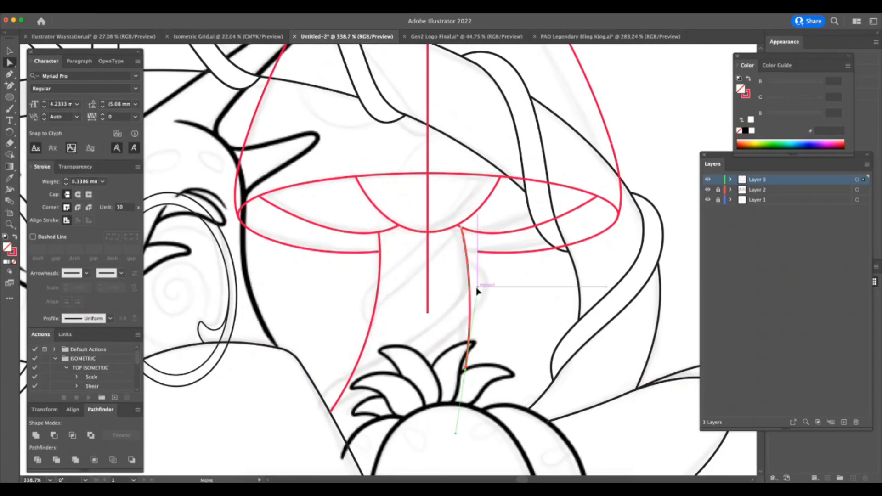
mouse_move(466, 370)
left_mouse_down()
mouse_move(469, 380)
mouse_move(466, 371)
left_mouse_up()
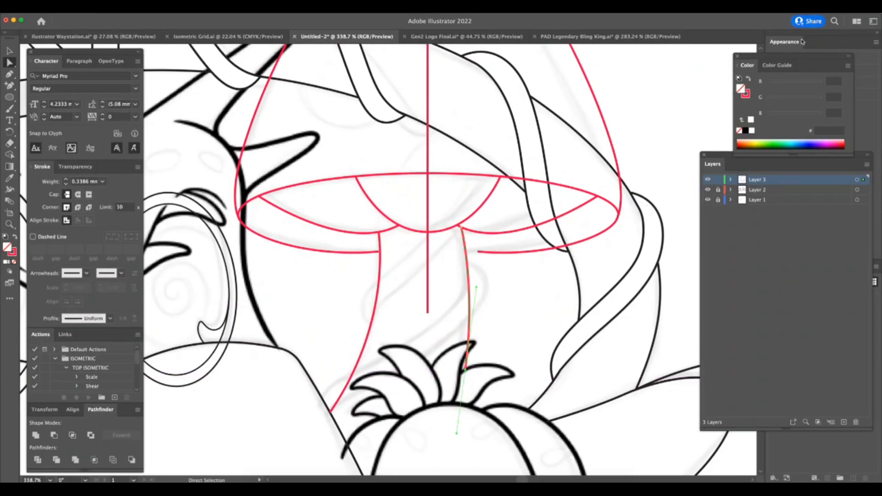
Extend the inner end of the lower rim's right half to the stem's right edge and adjust its curve.
key("z")
left_click_drag(476, 242, 515, 225)
key("a")
left_click_drag(482, 267, 448, 264)
left_click_drag(649, 281, 669, 285)
key("z")
left_click_drag(656, 317, 600, 317)
key("super+shift+a")
left_click_drag(666, 363, 523, 326)
key("a")
key("z")
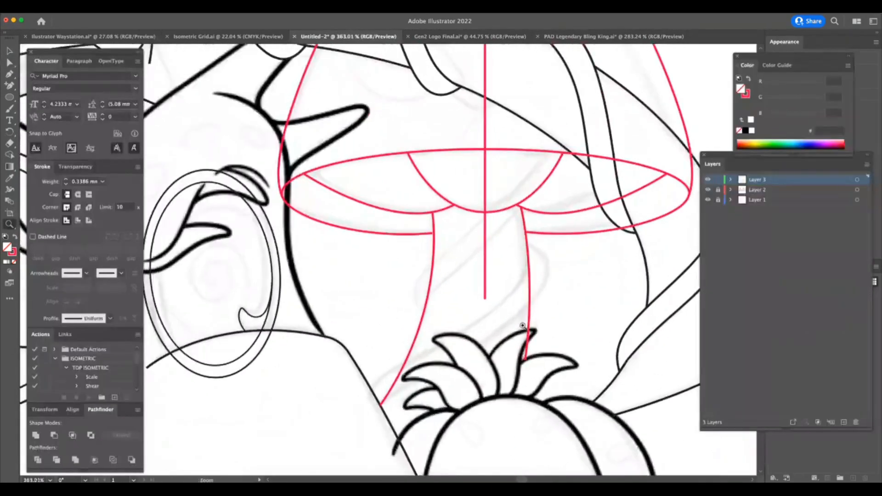
Fine-tune the bottom end of the stem's right edge and the rim's end point where it touches the stem.
left_click_drag(460, 398, 466, 391)
key("a")
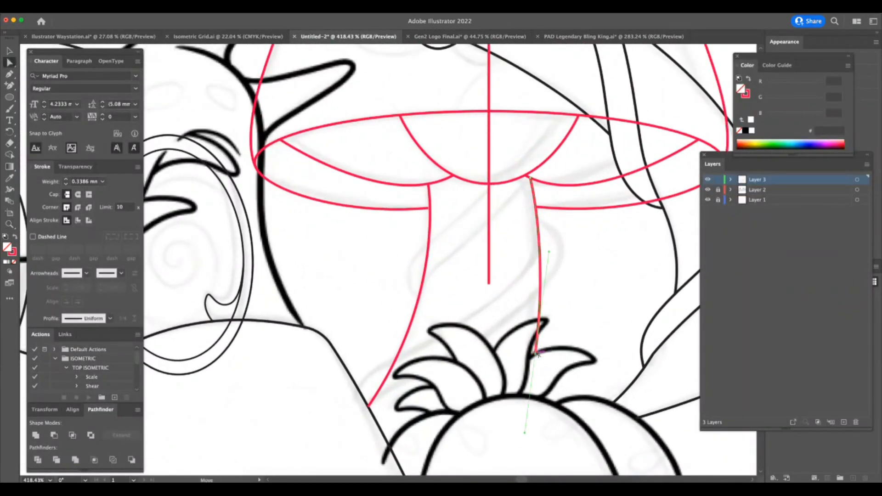
left_click(538, 351)
key("z")
left_click_drag(563, 233, 613, 216)
key("a")
left_click(524, 192)
left_click_drag(525, 192, 523, 192)
key("z")
left_click_drag(609, 289, 513, 334)
left_click_drag(618, 351, 631, 354)
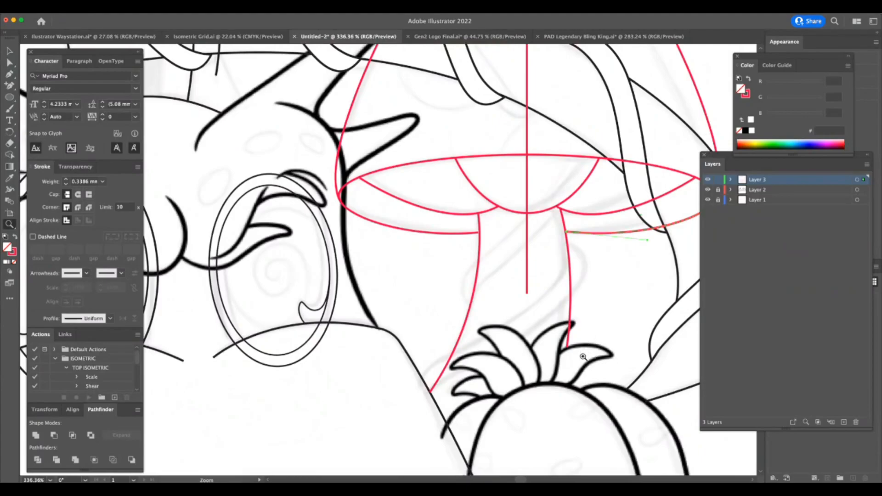
Draw the lower spiral band wrapping diagonally around the stem from its lower left end, following the sketch.
left_click_drag(597, 373, 630, 368)
key("p")
left_click(382, 396)
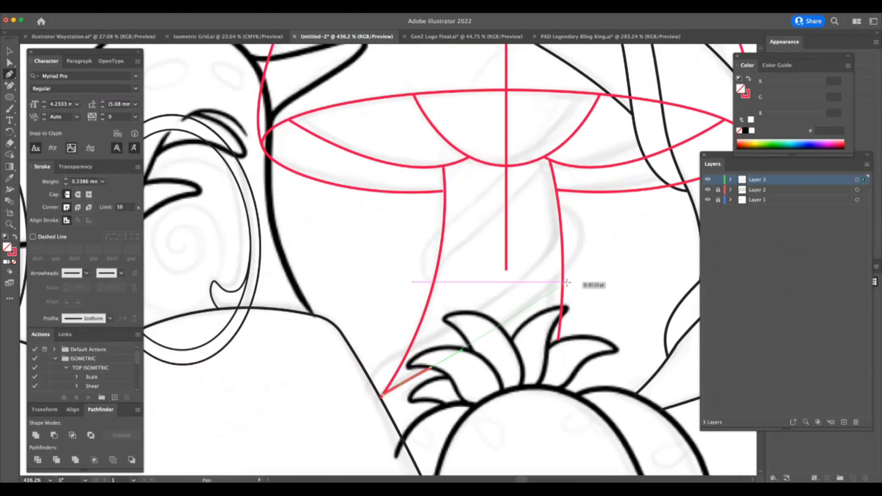
left_click_drag(560, 278, 592, 240)
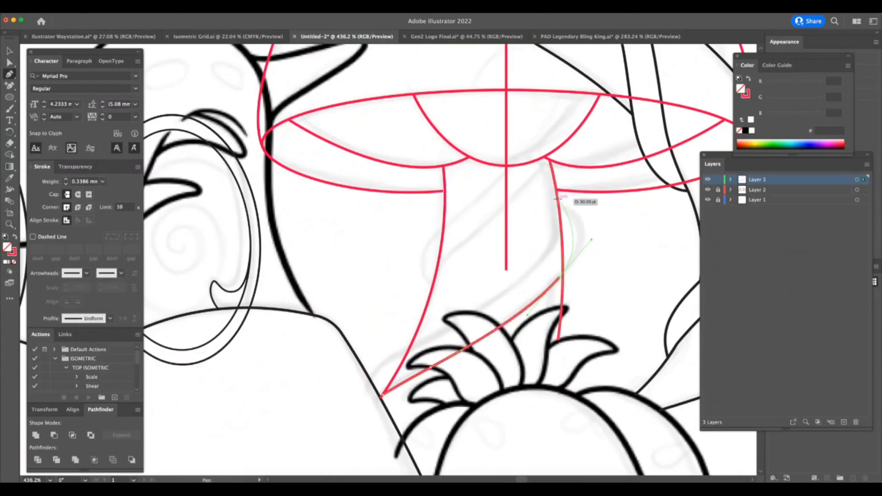
mouse_move(540, 188)
left_mouse_down()
mouse_move(550, 195)
mouse_move(534, 187)
left_mouse_up()
key("super+z")
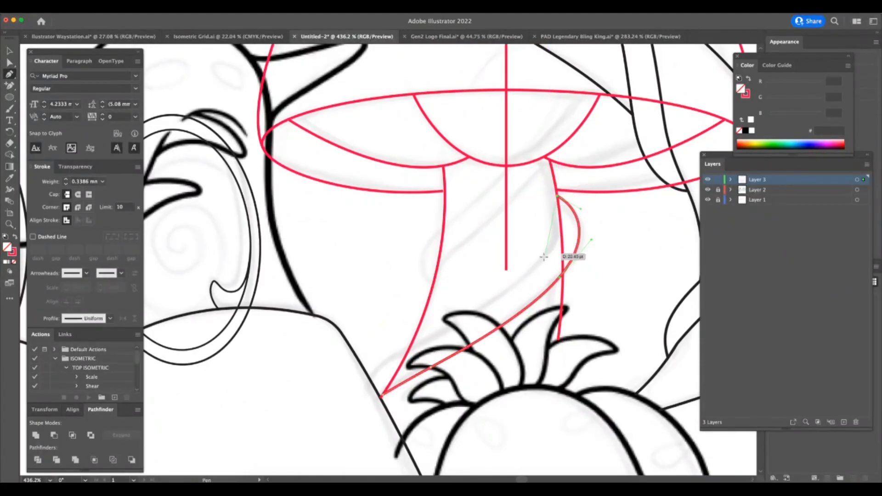
left_click_drag(551, 248, 537, 271)
left_click_drag(446, 326, 369, 395)
key("a")
left_click(498, 322)
Adjust the curve of the lower spiral band's upper edge near its left end to follow the sketch.
key("super+Tab")
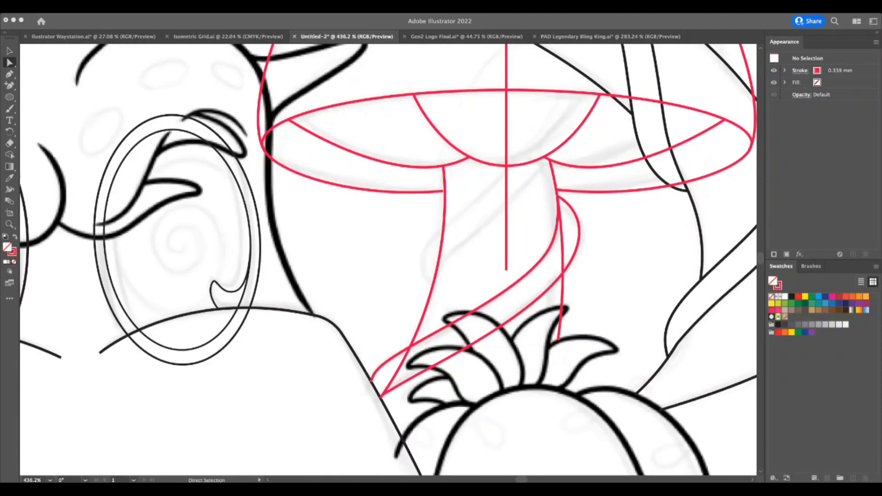
key("super+Tab")
key("z")
left_click_drag(569, 243, 593, 243)
key("a")
left_click_drag(331, 409, 354, 381)
left_click_drag(420, 343, 427, 339)
Draw the upper spiral band from the stem's left side up to the central flap and back around the stem's left edge.
key("p")
left_click(405, 294)
mouse_move(419, 262)
left_mouse_down()
mouse_move(440, 248)
mouse_move(431, 253)
left_mouse_up()
key("super+z")
key("super+z")
key("super+z")
key("super+z")
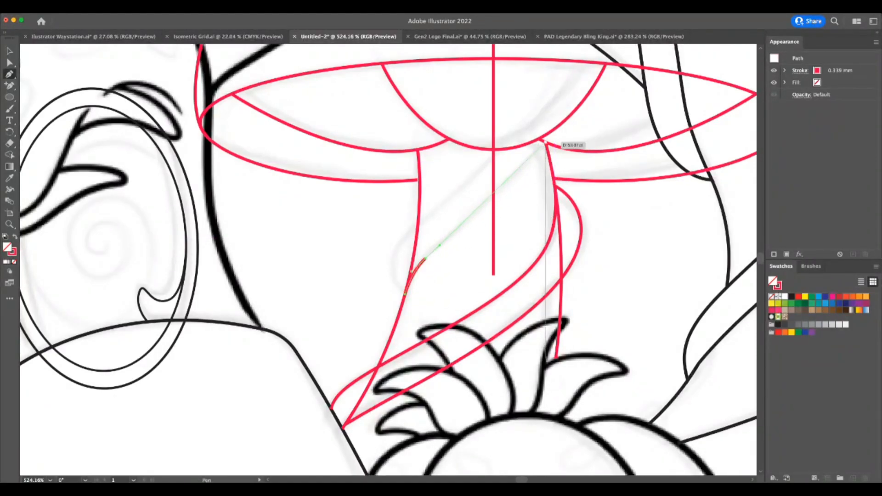
left_click_drag(549, 145, 597, 103)
key("super+z")
left_click_drag(550, 145, 600, 90)
left_click_drag(502, 148, 466, 180)
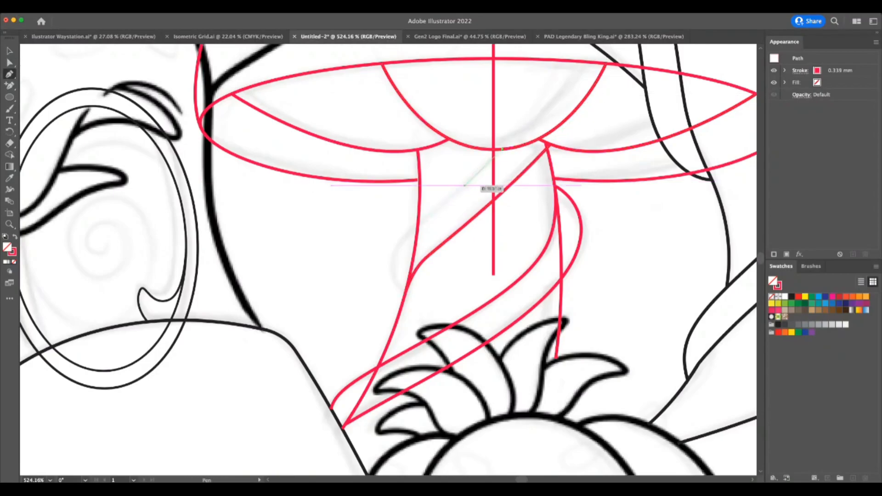
left_click_drag(436, 211, 401, 243)
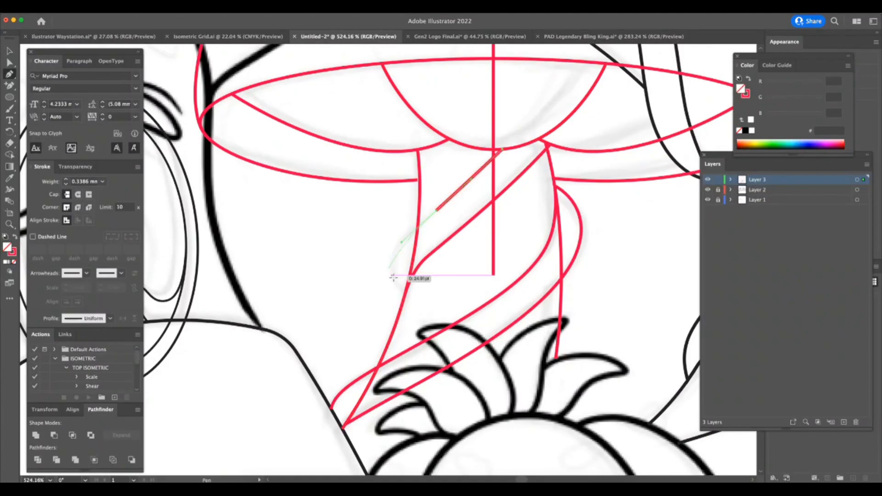
left_click_drag(405, 293, 431, 326)
key("z")
left_click_drag(444, 281, 403, 312)
left_click_drag(579, 266, 554, 306)
key("a")
left_click(580, 298)
key("z")
key("a")
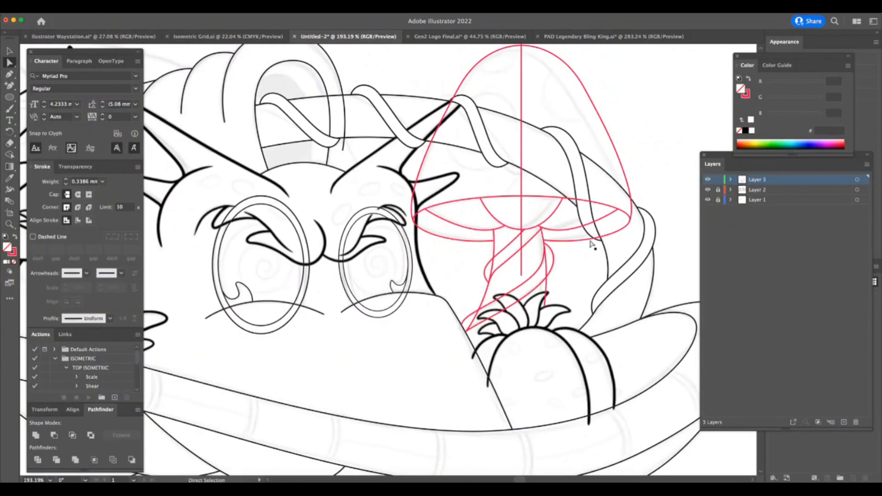
key("z")
left_click_drag(570, 251, 623, 247)
key("super+Tab")
key("super+Tab")
key("super+Tab")
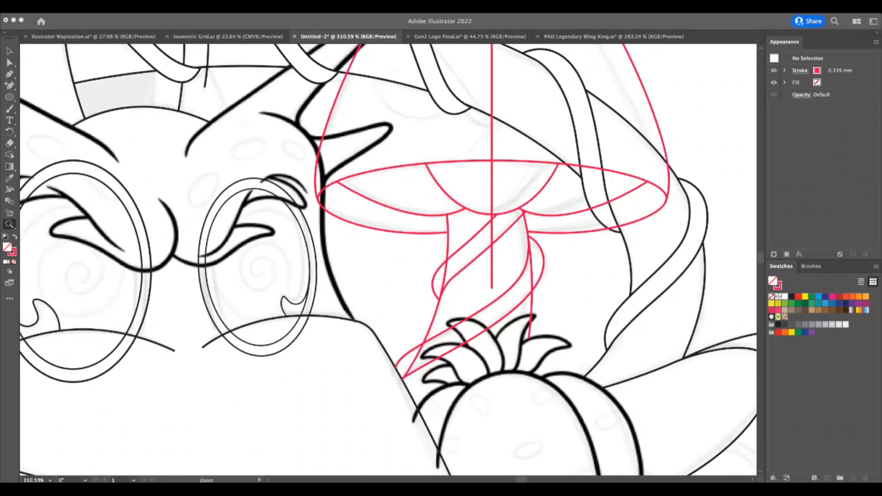
key("super+Tab")
key("super+Tab")
key("super+Tab")
key("super+Tab")
key("super+Tab")
Delete the vertical centre line running through the mushroom.
key("a")
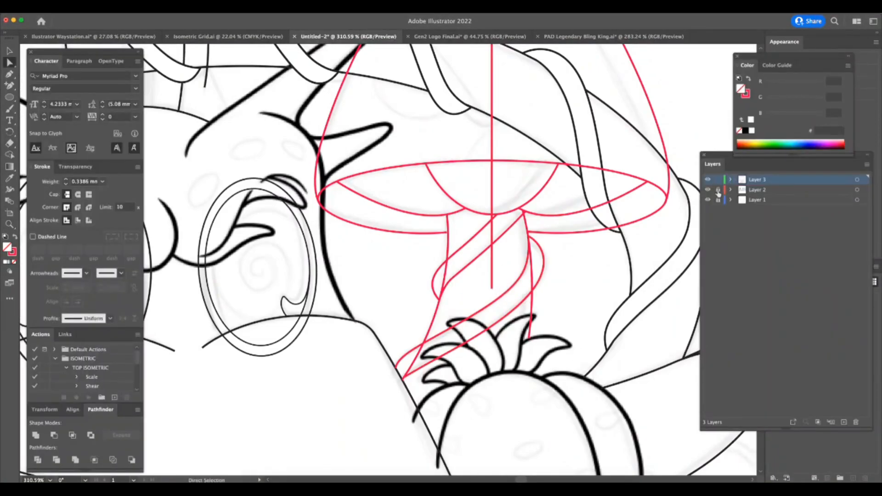
key("super+Tab")
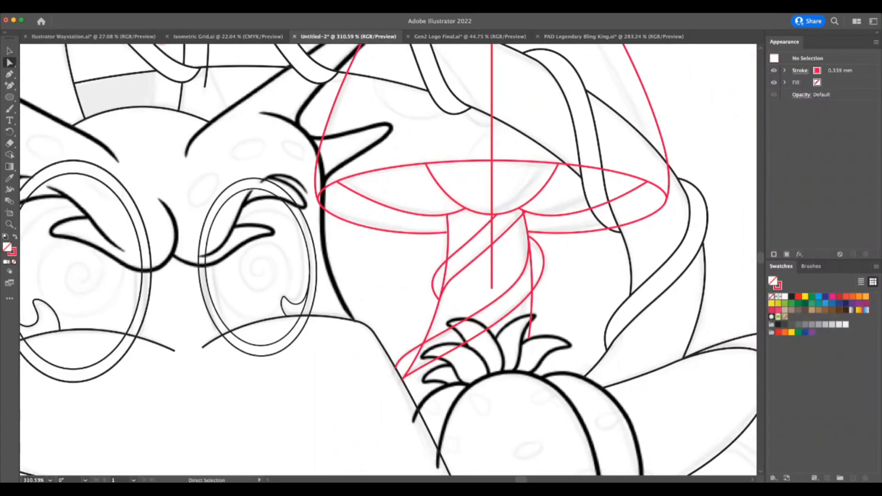
key("super+Tab")
key("Delete")
Reposition the top end of the stem's right edge where it meets the upper band and refine the edge's curve.
key("super+space")
mouse_move(578, 348)
left_mouse_down()
mouse_move(554, 322)
mouse_move(574, 311)
mouse_move(570, 326)
mouse_move(595, 343)
mouse_move(564, 353)
left_mouse_up()
key("super+space")
key("super+space")
key("super+Tab")
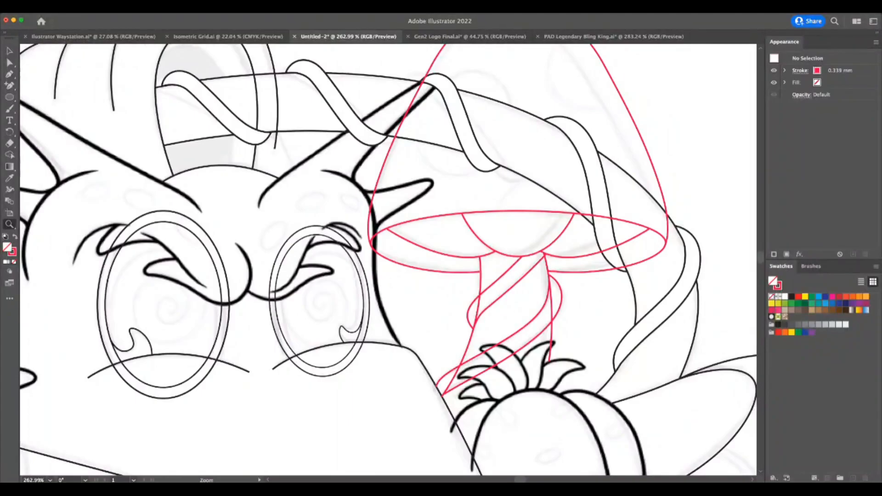
left_click_drag(562, 360, 587, 360)
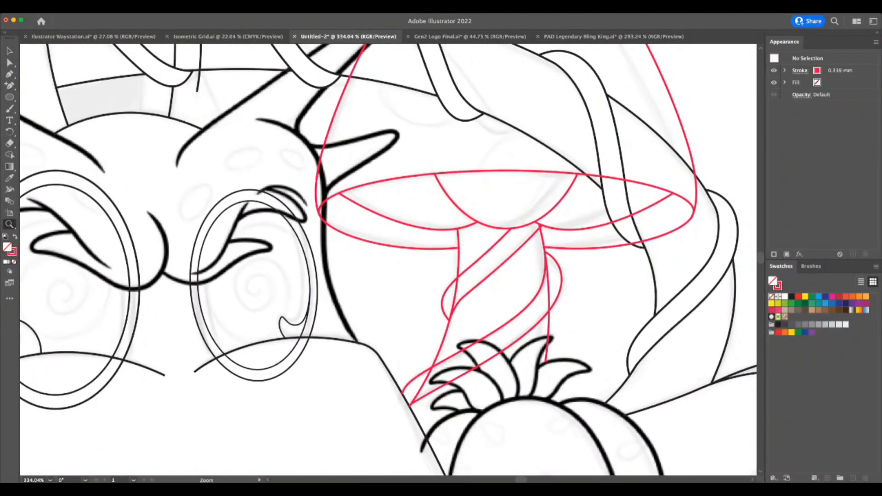
key("super+Tab")
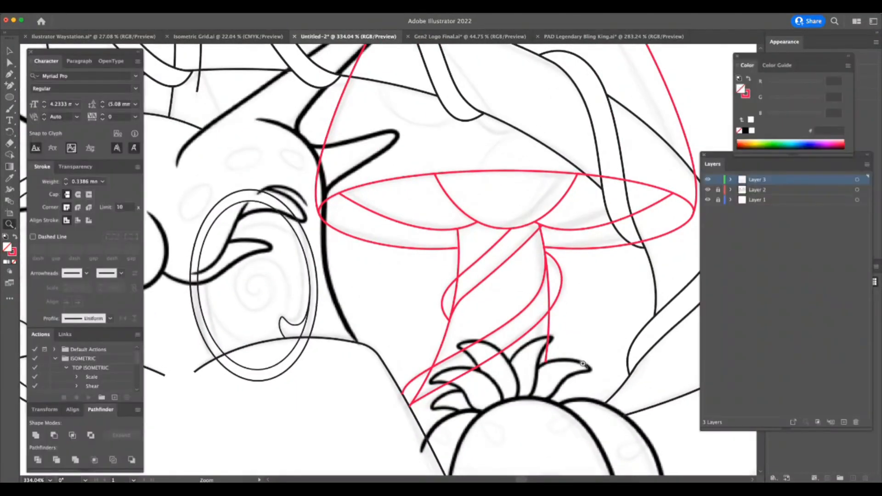
key("a")
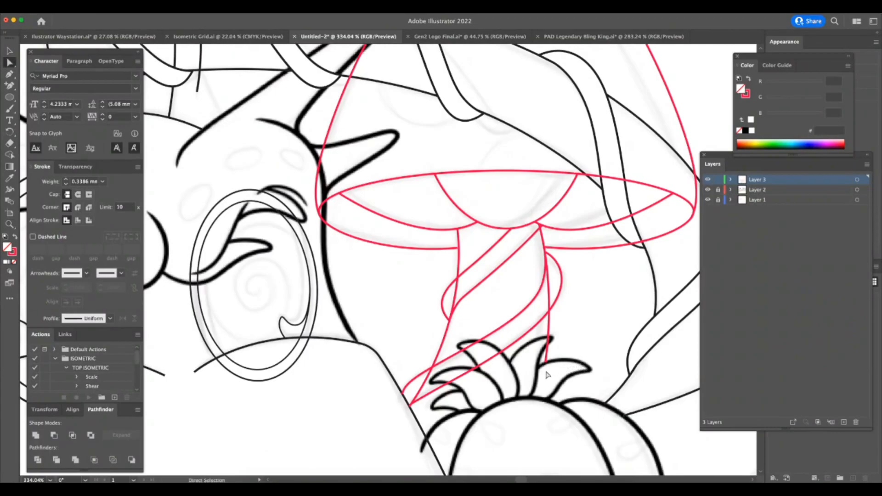
left_click(546, 365)
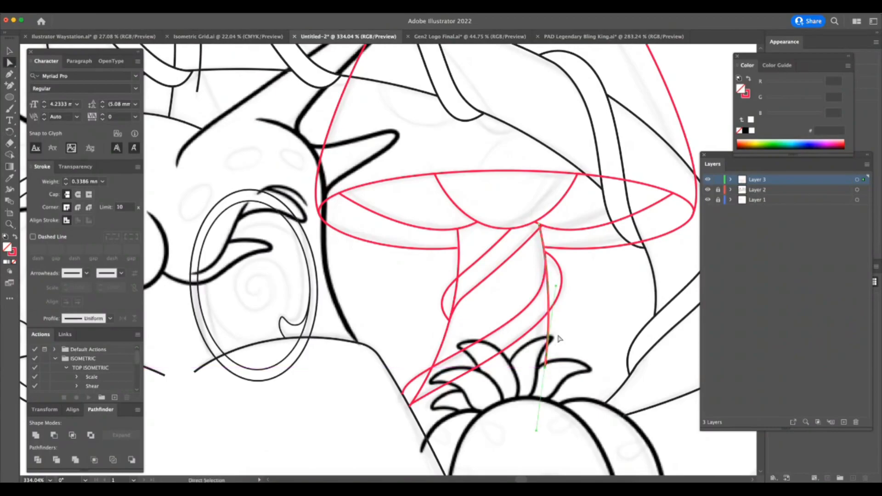
key("z")
left_click_drag(587, 280, 615, 280)
left_click_drag(579, 251, 631, 250)
key("a")
left_click_drag(495, 190, 497, 195)
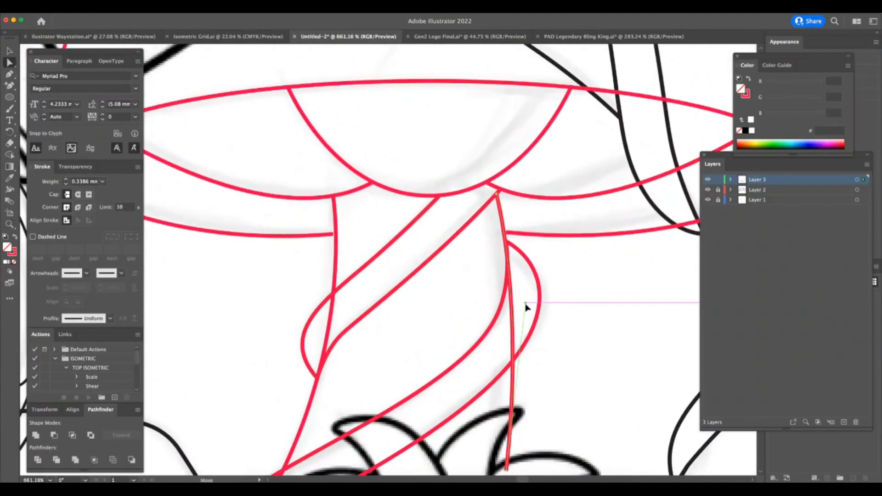
key("z")
left_click_drag(583, 330, 511, 350)
left_click_drag(621, 335, 666, 345)
key("a")
left_click(605, 361)
key("z")
Fill the upper and lower spiral bands on the stem with white so they cover the stem edges behind them.
key("super+Tab")
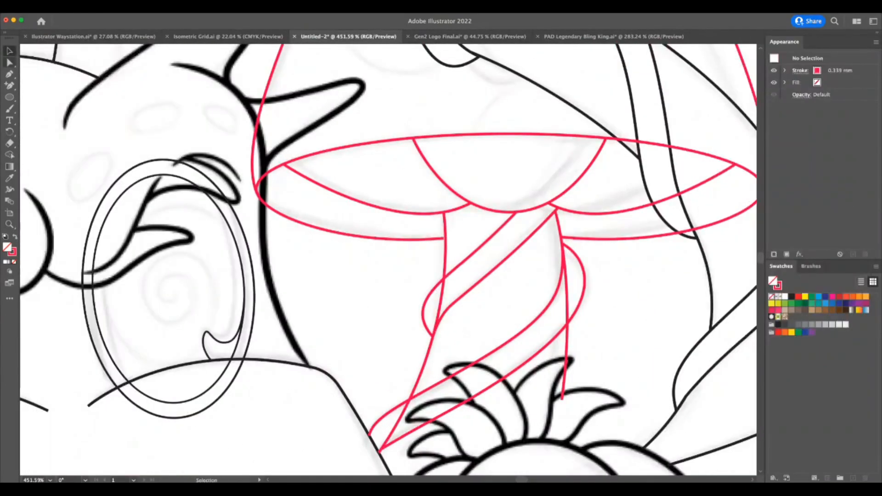
left_click(479, 282)
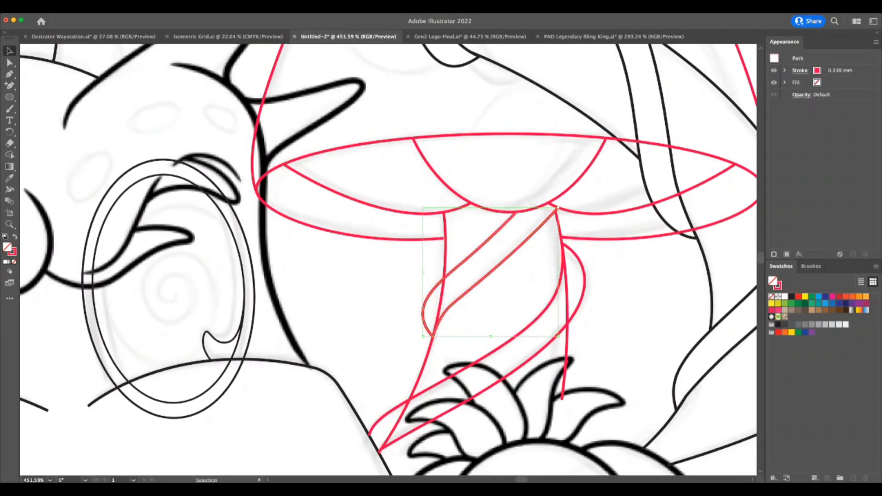
left_click(785, 297)
left_click(584, 286)
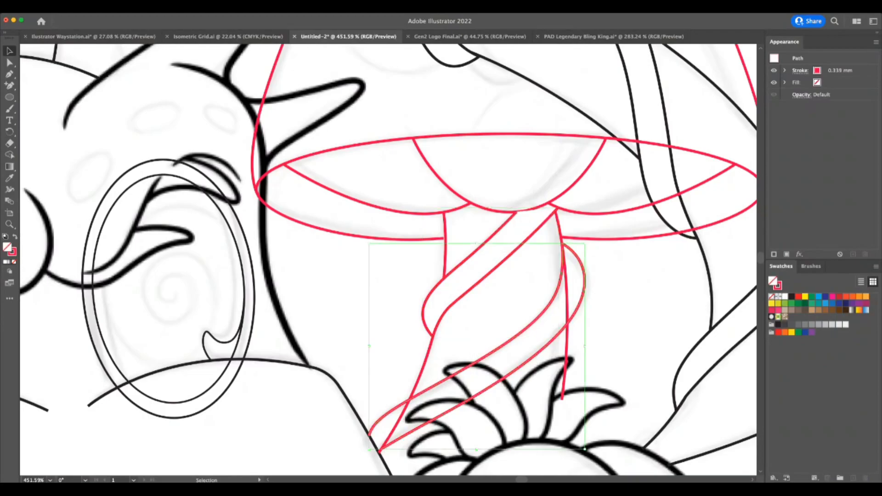
left_click(785, 297)
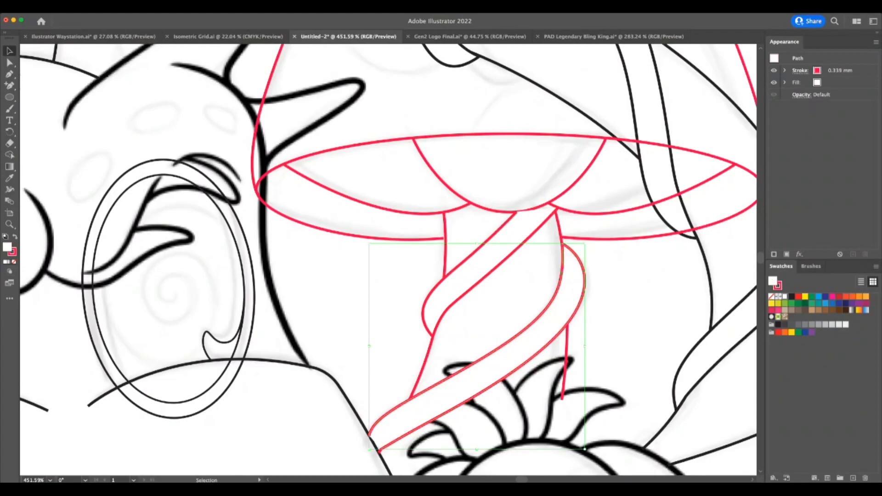
left_click(483, 425)
Examine the stem with its filled bands, and the whole mushroom against the surrounding artwork.
key("Tab")
key("z")
left_click_drag(588, 396, 560, 399)
left_click_drag(611, 299, 651, 302)
left_click(10, 52)
left_click(499, 244)
key("z")
left_click_drag(622, 348, 583, 363)
left_click_drag(657, 391, 612, 390)
left_click(658, 369)
key("shift+Tab")
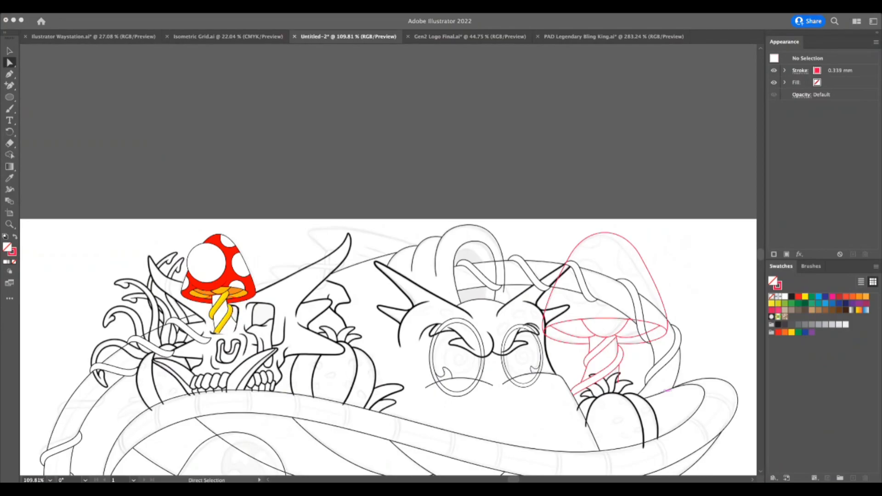
Draw a straight line from where the large loop meets the arched tube's lower edge down to the horned head's horn.
key("z")
left_click_drag(625, 338, 587, 400)
key("z")
left_click_drag(589, 429, 611, 424)
left_click_drag(607, 393, 559, 416)
left_click_drag(506, 321, 636, 332)
key("p")
left_click(482, 297)
left_click(498, 333)
Examine the new line between the loop and the horn, and the large mushroom against the surrounding artwork.
key("super+space")
left_click_drag(531, 411, 437, 418)
key("super+space")
left_click_drag(625, 437, 597, 442)
left_click(625, 438, "super")
scroll(624, 439, "down", 3)
scroll(624, 439, "right", 4)
key("super+space")
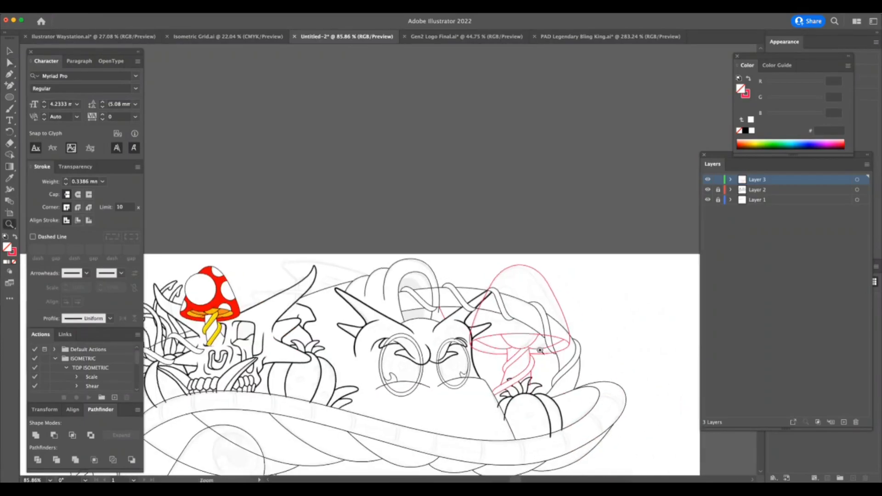
left_click_drag(532, 348, 671, 349)
left_click_drag(195, 209, 276, 183)
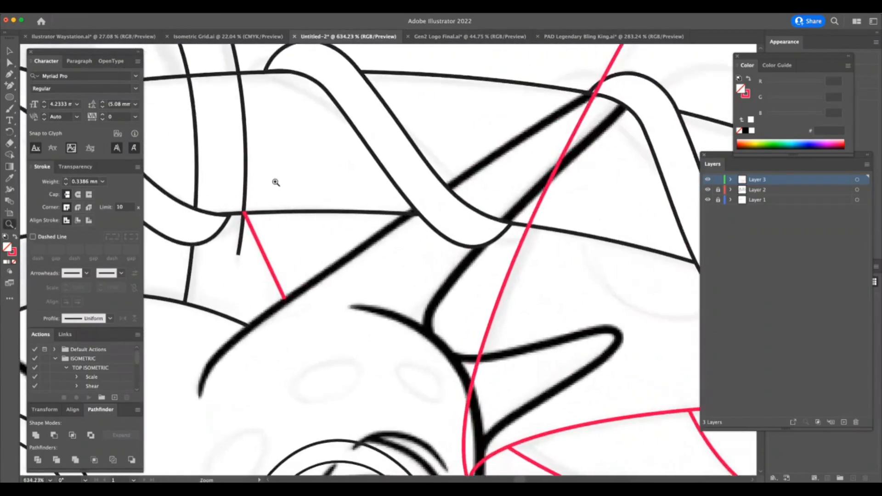
left_click(243, 213)
left_click(9, 225)
left_click_drag(643, 301, 497, 368)
left_click_drag(680, 338, 632, 393)
scroll(632, 393, "right", 8)
scroll(632, 393, "down", 2)
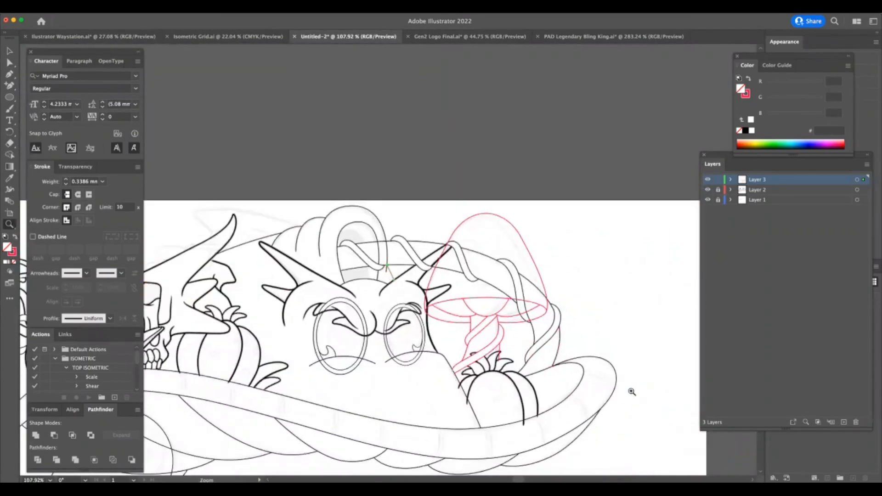
left_click_drag(532, 348, 624, 349)
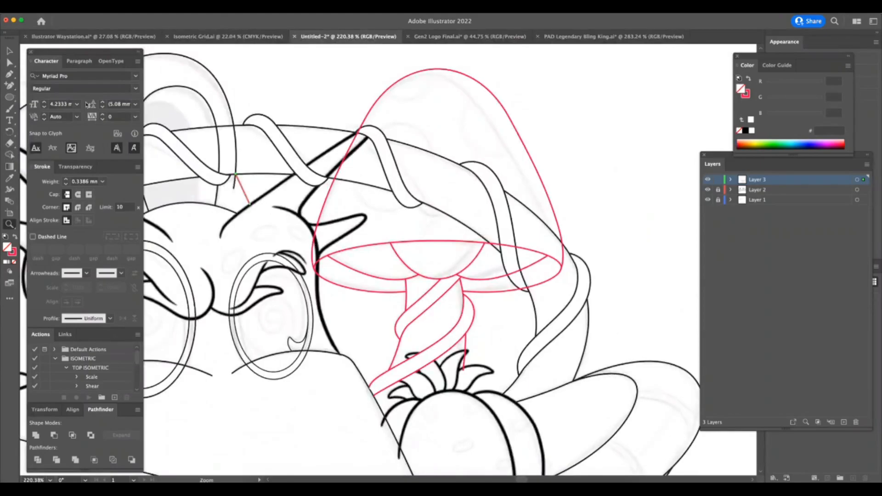
Draw an elliptical spot on the left half of the mushroom cap, tilt it clockwise and widen it slightly to match the sketch.
left_click(9, 97)
left_click_drag(378, 108, 453, 220)
key("v")
left_click_drag(463, 108, 453, 126)
left_click_drag(378, 98, 383, 105)
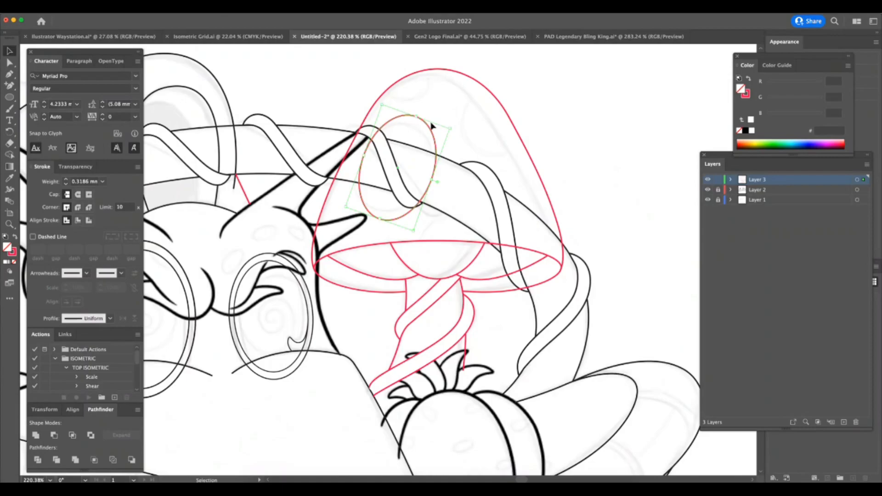
left_click_drag(366, 156, 360, 155)
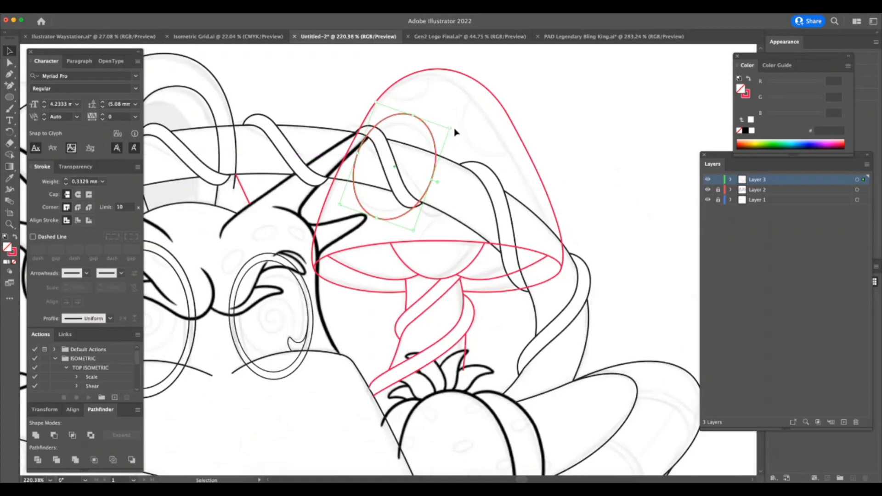
left_click(455, 128)
Draw a round spot about 50 by 53 pt across the cap's right outline and a smaller circle across its upper left outline.
key("l")
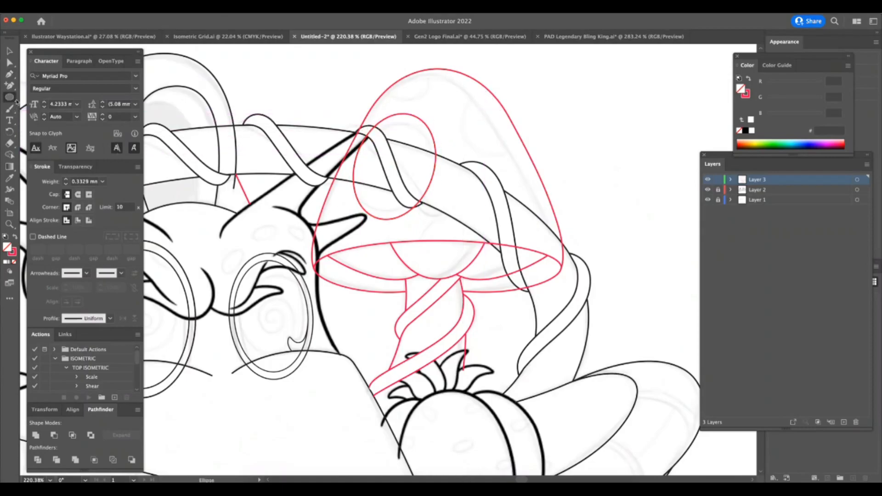
mouse_move(494, 118)
left_mouse_down()
mouse_move(548, 132)
mouse_move(528, 124)
mouse_move(529, 85)
mouse_move(516, 75)
mouse_move(525, 102)
left_mouse_up()
left_click(9, 51)
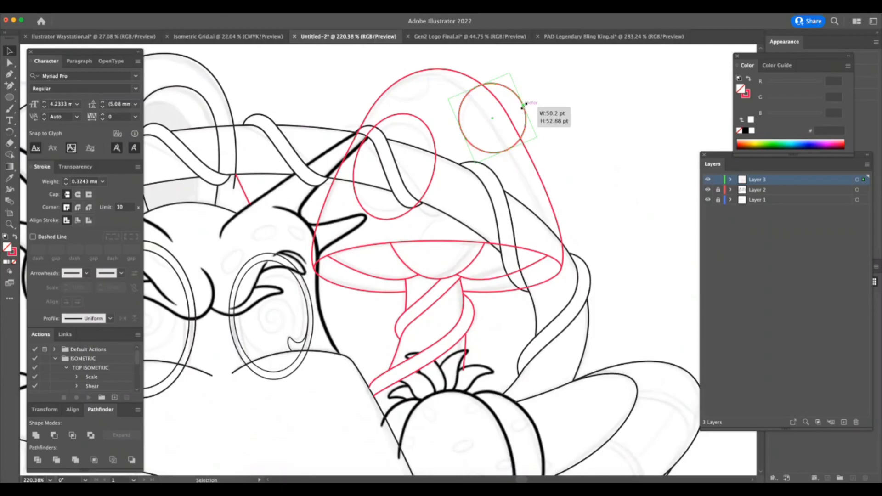
key("l")
left_click_drag(410, 70, 436, 97)
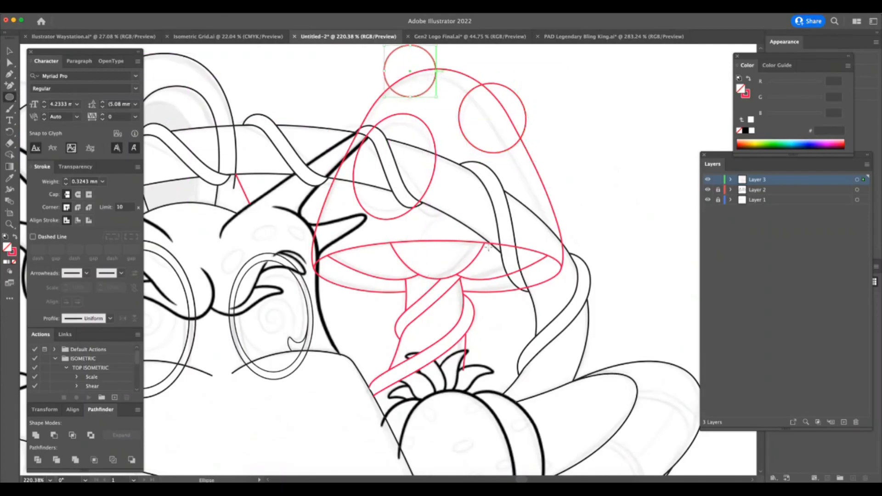
Draw a circular spot straddling the underside's upper edge and add anchor points where it crosses the arched tube and the rim.
left_click_drag(449, 246, 479, 276)
key("a")
left_click(9, 50)
left_click_drag(469, 224, 534, 203)
key("z")
key("plus")
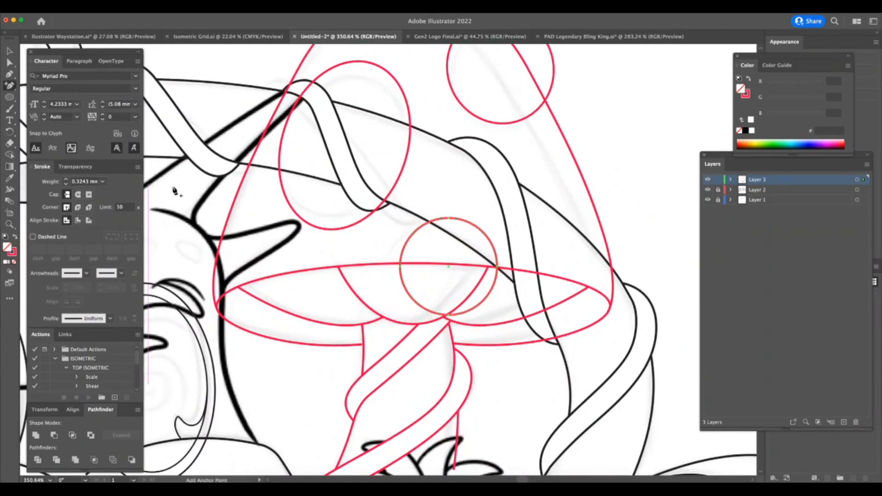
left_click(430, 222)
left_click(400, 263)
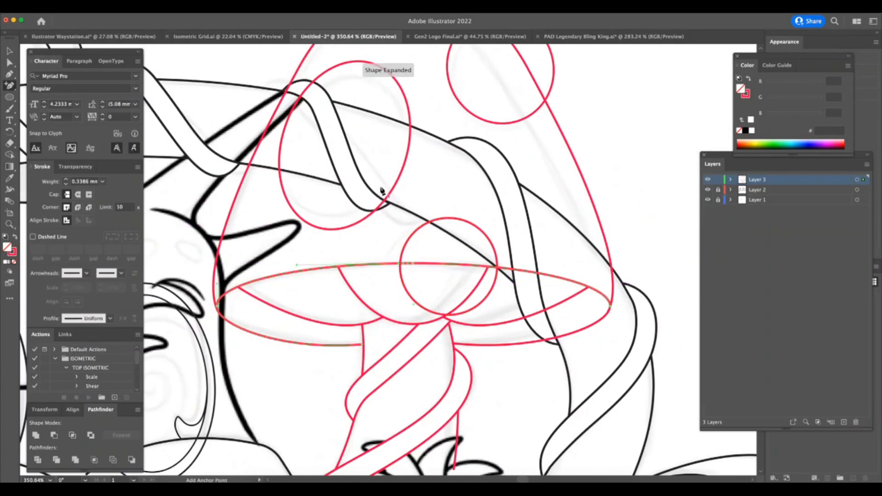
Delete the part of the lower circular spot that hangs below the mushroom rim.
key("a")
left_click(483, 312)
key("Delete")
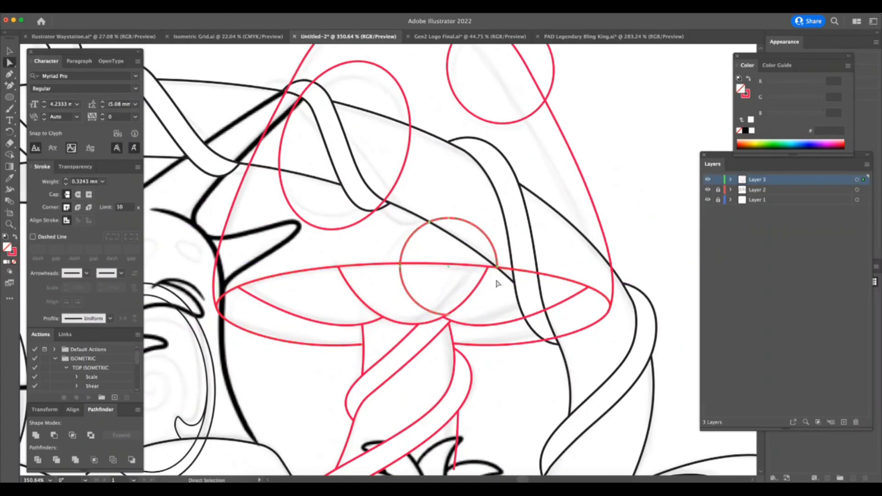
key("Delete")
left_click_drag(445, 298, 374, 343)
left_click(412, 271)
key("super+z")
key("z")
key("a")
key("Delete")
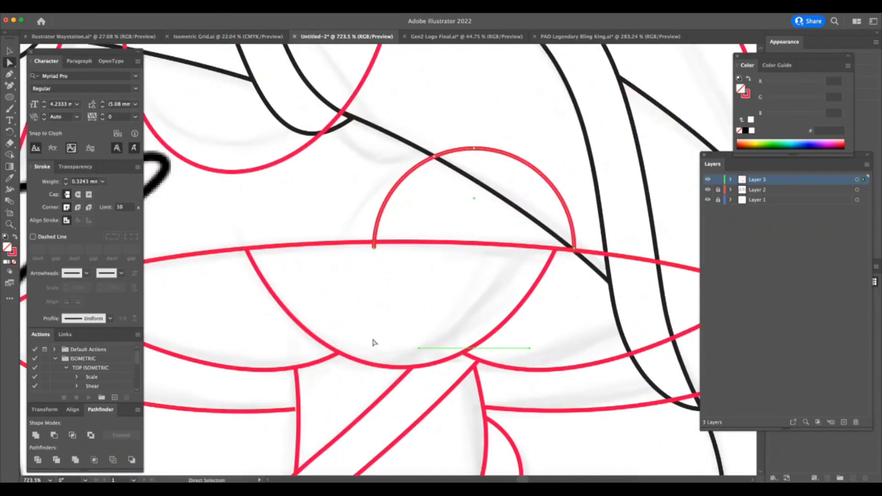
Remove the leftover stub of the lower spot where its left end passes the rim.
key("z")
left_click_drag(385, 244, 417, 251)
key("a")
left_click(373, 244)
key("Delete")
Delete the right portion of the lower spot that overlaps the arched tube, keeping only the left arc.
key("z")
left_click_drag(566, 336, 472, 348)
left_click_drag(627, 267, 657, 268)
key("a")
left_click_drag(529, 208, 478, 258)
key("Delete")
Add anchor points on the large elliptical spot where it crosses the winding vine and the edges of the arched tube.
key("z")
left_click_drag(532, 339, 456, 355)
mouse_move(467, 215)
left_mouse_down()
mouse_move(503, 223)
mouse_move(477, 239)
left_mouse_up()
left_click(12, 51)
left_click(461, 234)
key("plus")
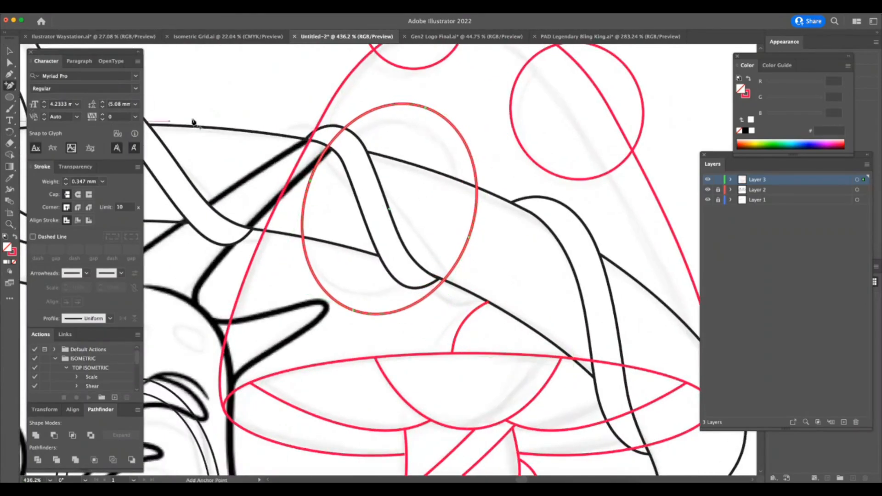
left_click(345, 130)
left_click(444, 280)
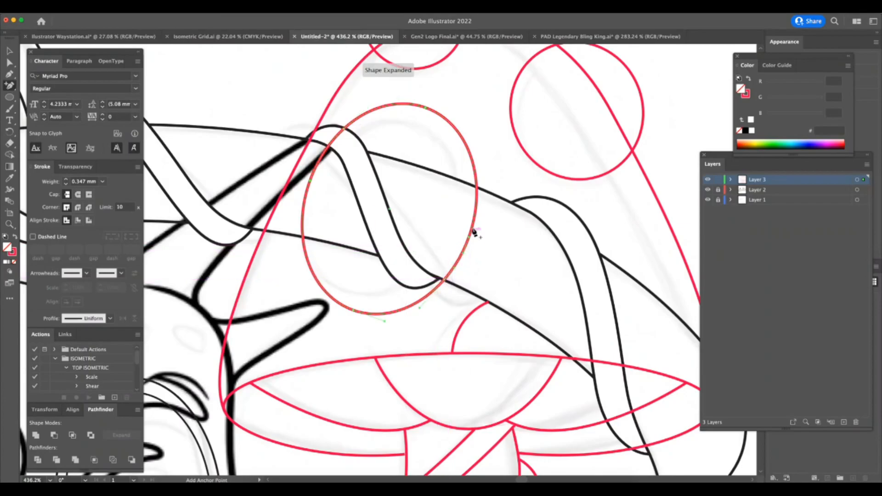
left_click(302, 238)
key("a")
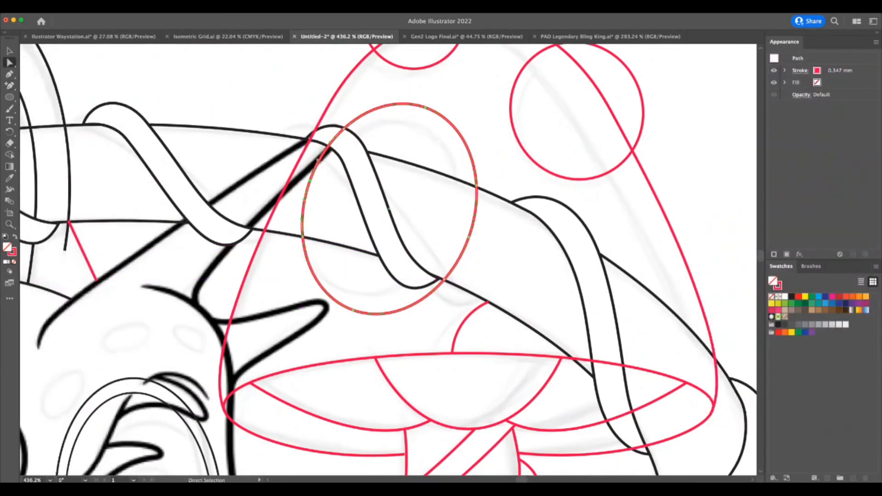
Delete the elliptical spot's left and right segments that overlap the arched tube and vine, leaving the upper and lower arcs.
left_click(318, 160)
key("Delete")
left_click(498, 232)
left_click(469, 237)
key("Delete")
left_click(498, 232)
Split the right circular spot where it crosses the cap outline and delete the part lying outside the cap.
key("z")
left_click_drag(619, 184, 570, 184)
left_click_drag(672, 84, 739, 85)
key("plus")
left_click(514, 87)
key("a")
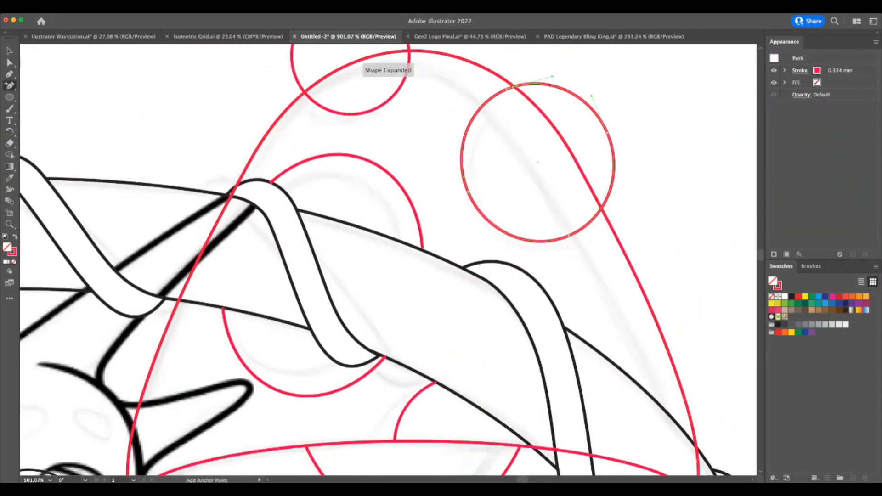
key("Delete")
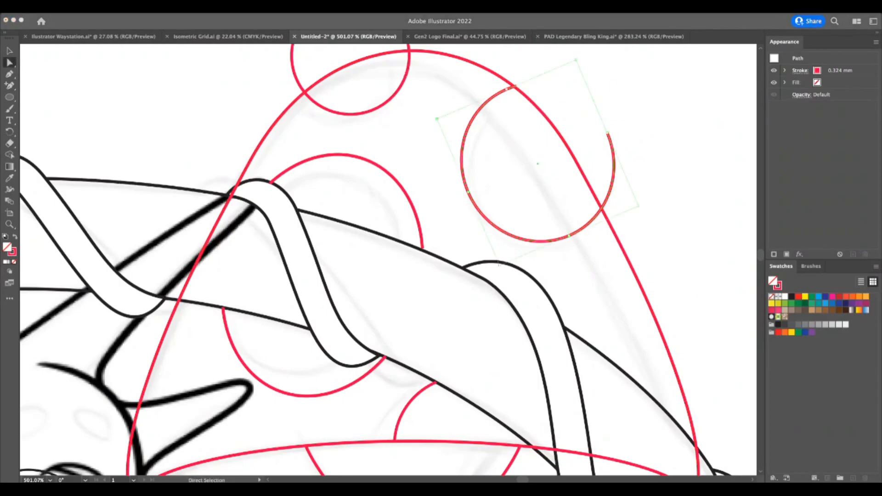
left_click_drag(549, 110, 532, 111)
left_click_drag(638, 107, 593, 140)
key("Delete")
Adjust the open end of the right spot's arc so it meets the cap outline exactly.
key("z")
left_click_drag(519, 57, 575, 60)
key("a")
left_click(521, 145)
left_click_drag(521, 145, 517, 146)
Add anchor points on the uppermost circular spot at both places where it crosses the cap outline.
key("z")
left_click_drag(472, 200, 428, 200)
key("a")
key("plus")
key("z")
left_click_drag(251, 144, 324, 132)
left_click(9, 51)
key("Tab")
left_click(365, 143)
key("plus")
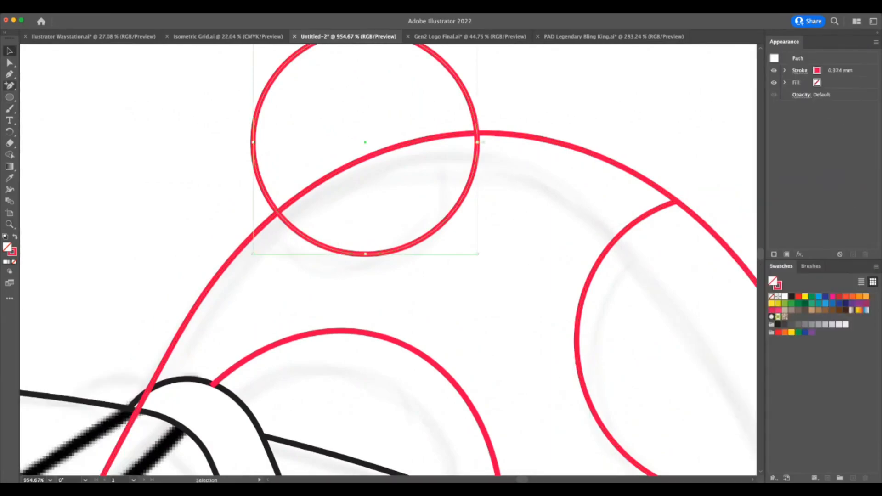
left_click(277, 212)
left_click(477, 134)
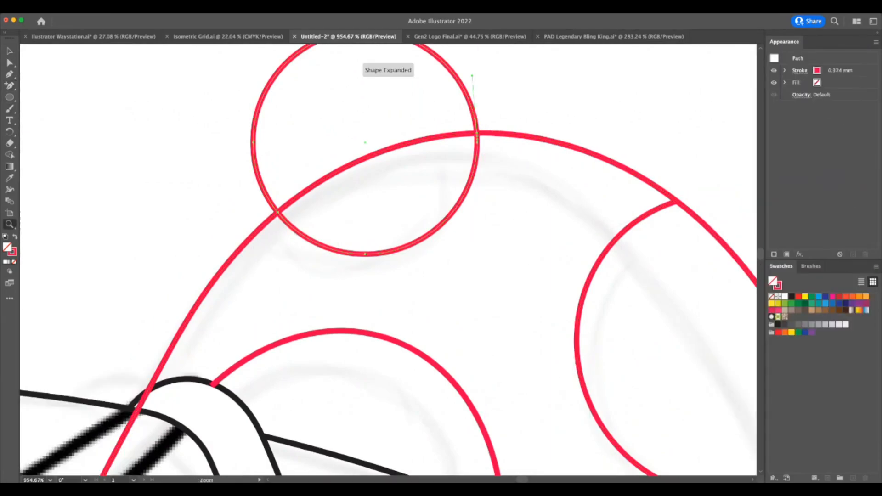
Delete the part of the uppermost spot that extends above the cap outline.
key("z")
left_click_drag(477, 221, 401, 221)
key("a")
left_click_drag(403, 105, 429, 129)
left_click_drag(342, 162, 368, 188)
key("Delete")
Split the cap's left outline at the arched tube's edges and delete the segment crossing the tube.
key("z")
left_click_drag(586, 403, 524, 403)
left_click_drag(616, 358, 636, 395)
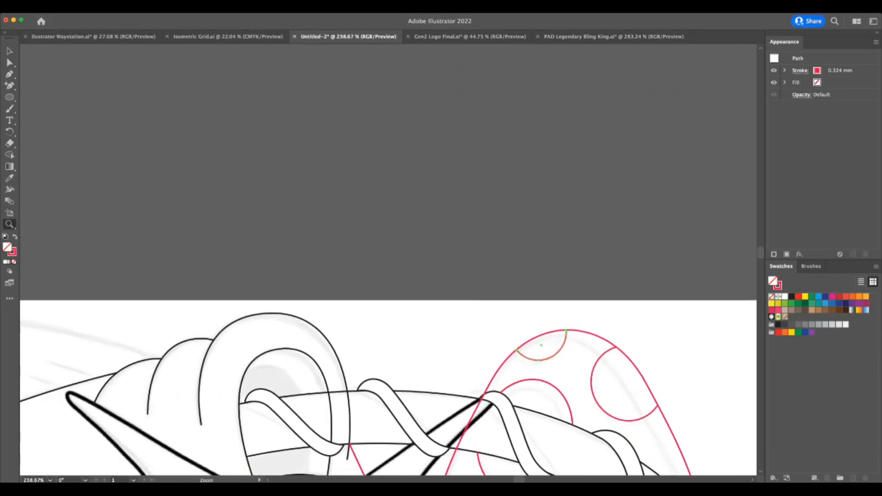
scroll(389, 399, "down", 5)
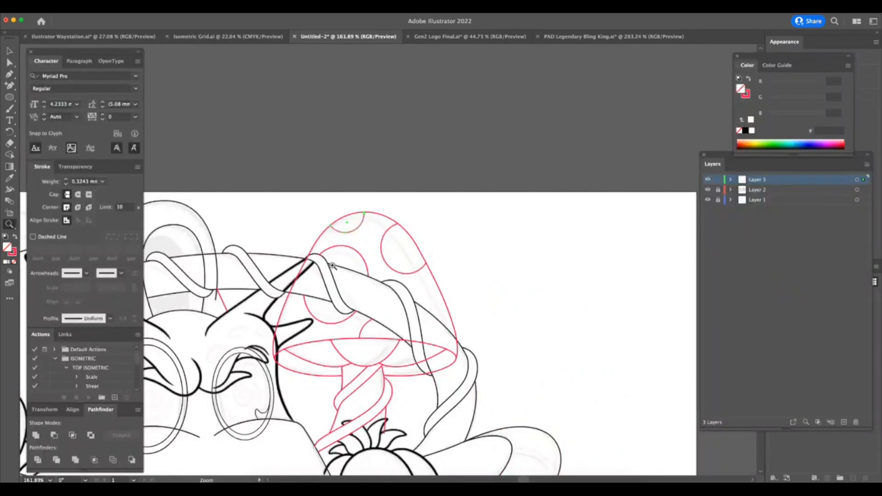
left_click_drag(333, 265, 400, 266)
left_click_drag(302, 319, 345, 319)
left_click(9, 86)
left_click(221, 336)
key("a")
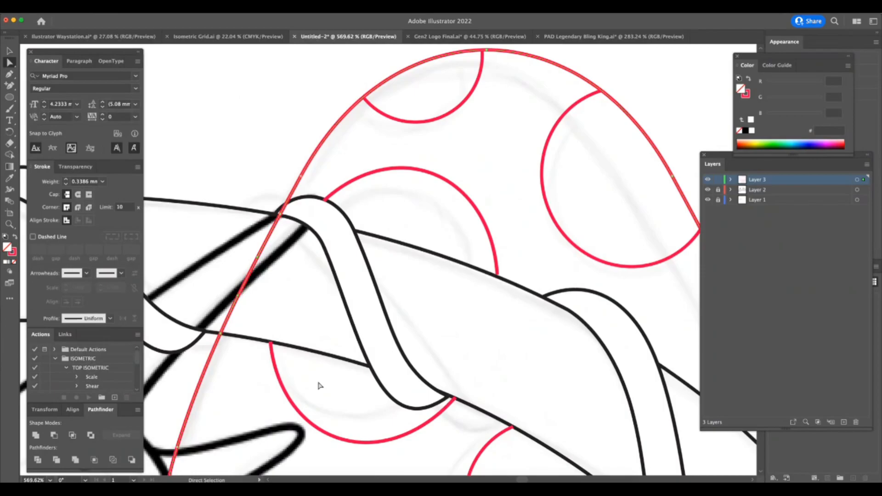
key("Delete")
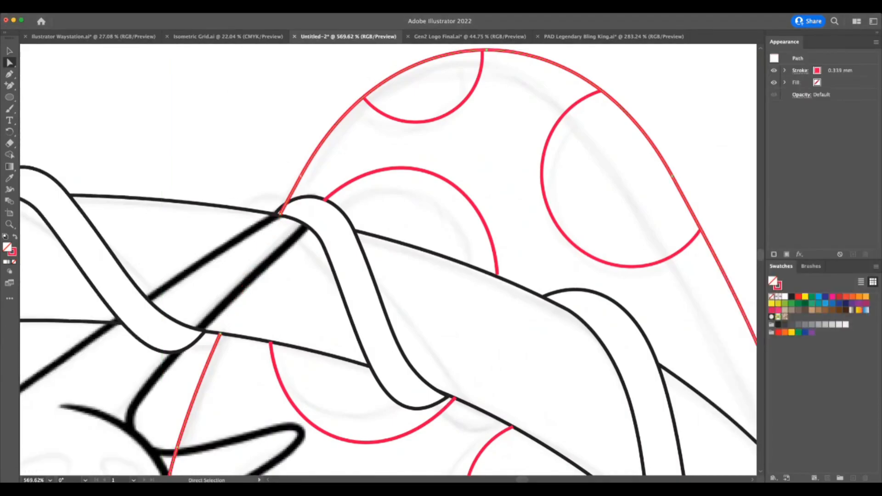
Move the cap outline and underside shapes from Layer 3 to Layer 2, keeping their position but behind the winding vine.
scroll(389, 260, "right", 8)
scroll(389, 260, "down", 5)
key("z")
left_click_drag(316, 335, 257, 334)
left_click_drag(378, 374, 341, 375)
left_click_drag(357, 404, 448, 408)
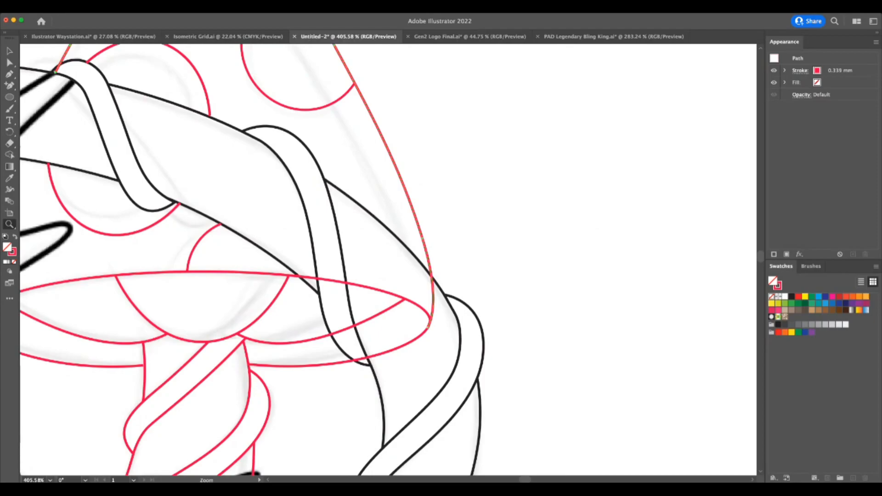
key("v")
left_click_drag(256, 259, 292, 316)
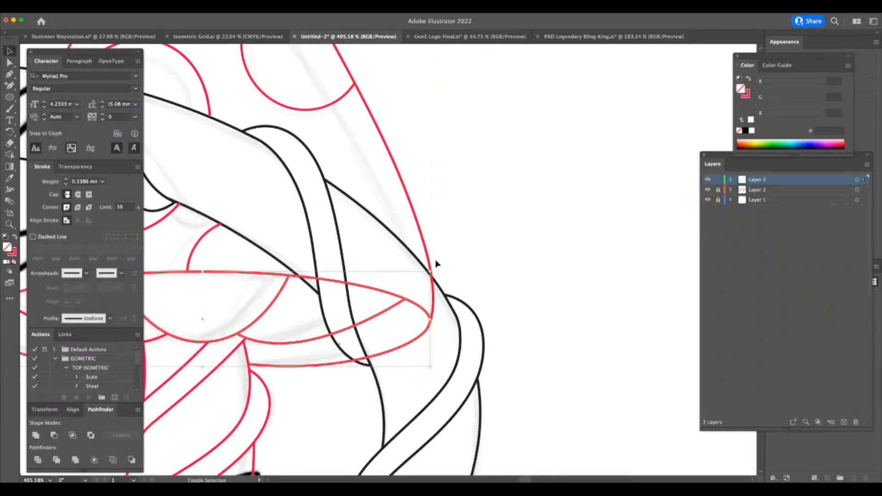
left_click(419, 222, "shift")
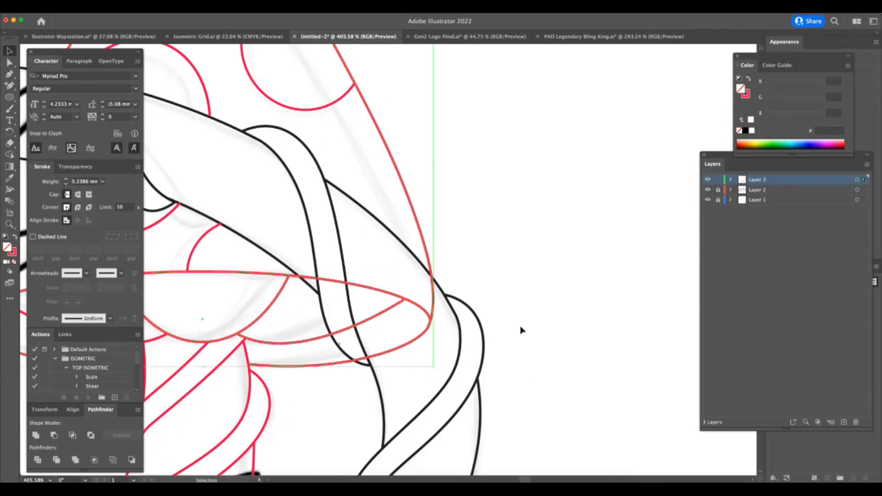
key("Delete")
key("a")
left_click(762, 190)
left_click(719, 190, "alt")
key("super+Tab")
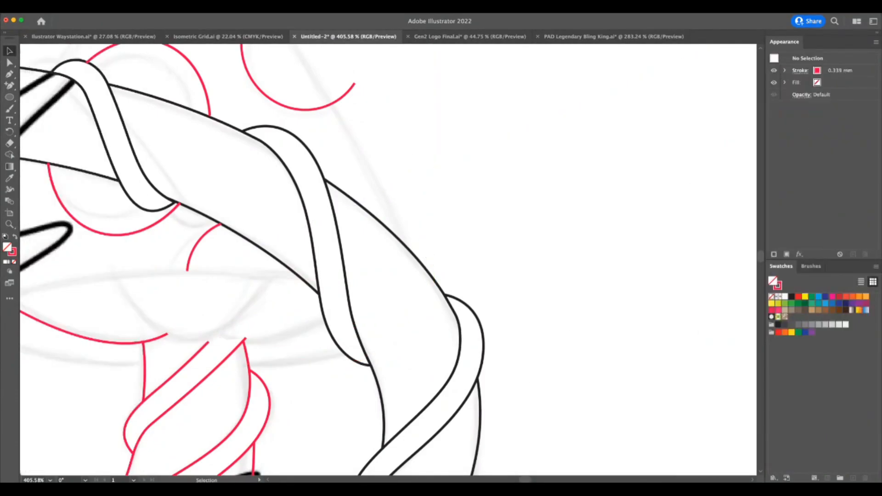
key("Tab")
key("a")
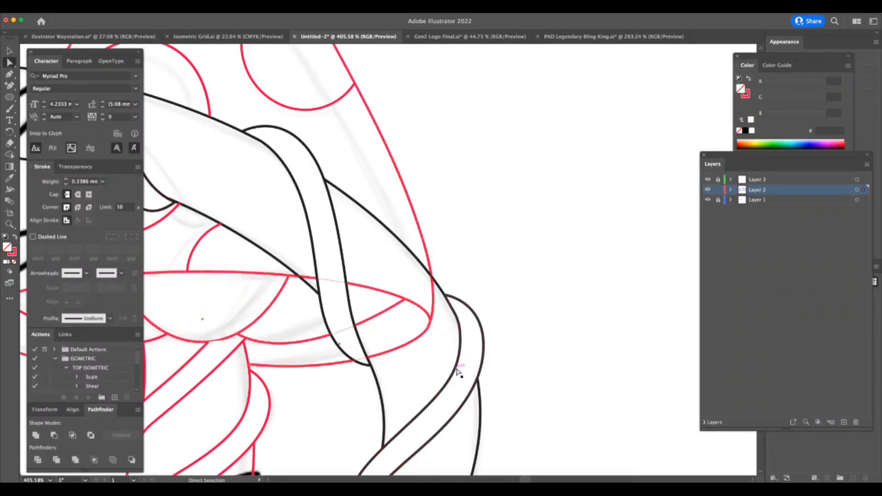
key("v")
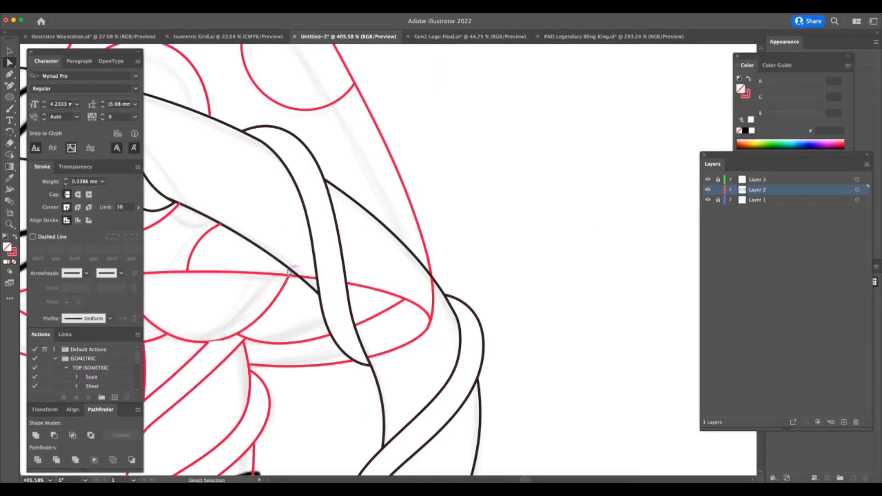
Draw a closed white shape with no stroke over the arched tube's right section to mask the mushroom rim behind it.
left_click(9, 74)
left_click(5, 237)
left_click(14, 253)
left_click(15, 262)
left_click(290, 269)
left_click(319, 294)
left_click(340, 324)
left_click(357, 347)
left_click(371, 364)
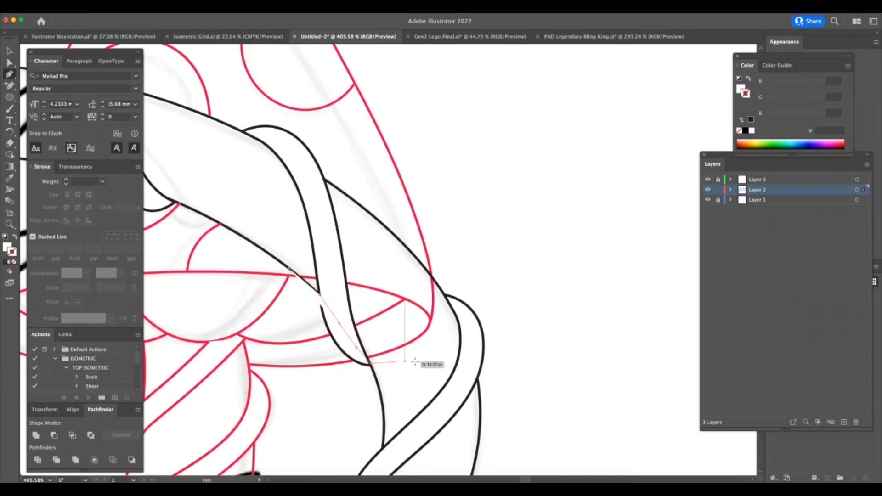
left_click(430, 366)
left_click(445, 296)
left_click(420, 262)
left_click(353, 212)
left_click(313, 215)
left_click(290, 268)
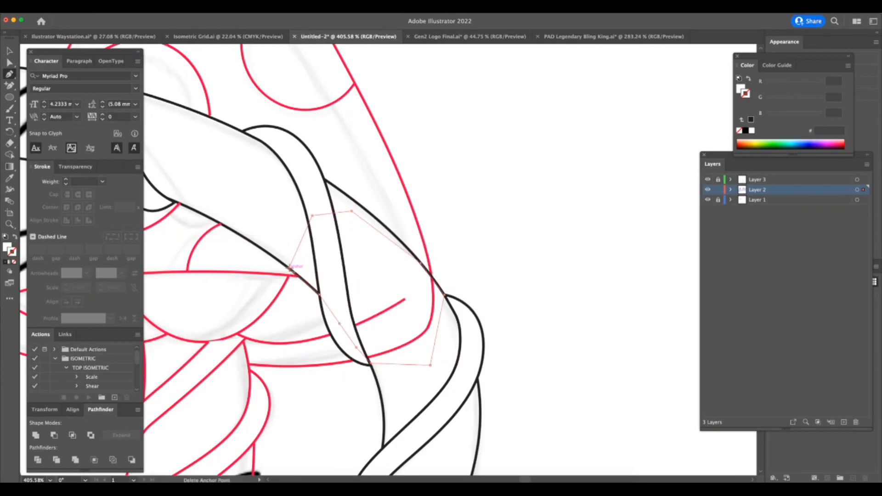
key("z")
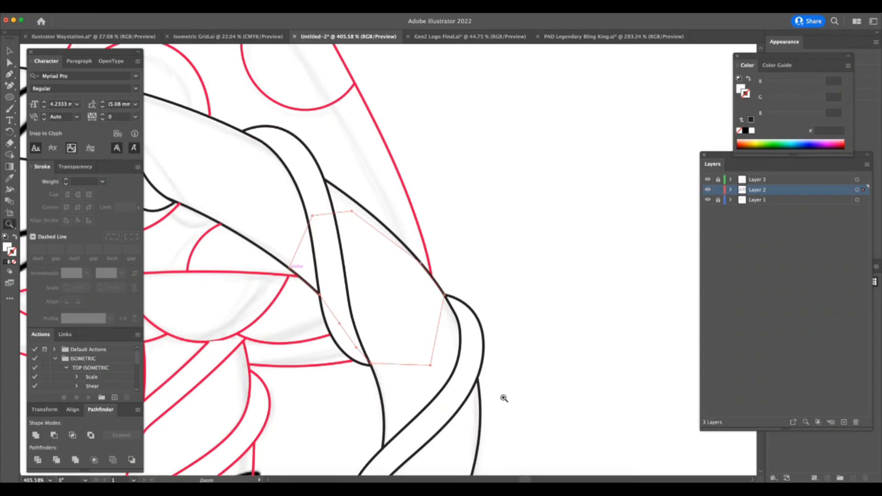
Unlock Layer 3 so the mushroom lines on both Layer 2 and Layer 3 can be edited.
left_click_drag(449, 373, 384, 374)
key("super+Tab")
left_click_drag(452, 333, 415, 361)
key("a")
left_click(717, 180)
left_click(718, 190)
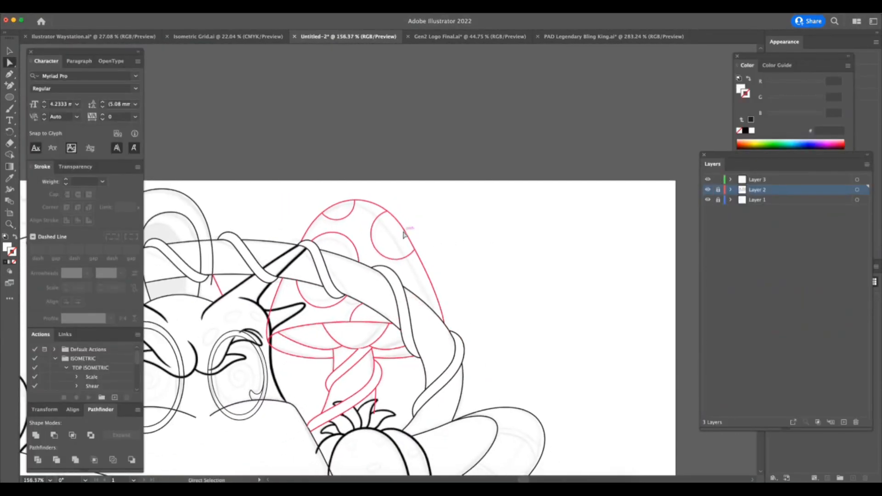
key("super+Tab")
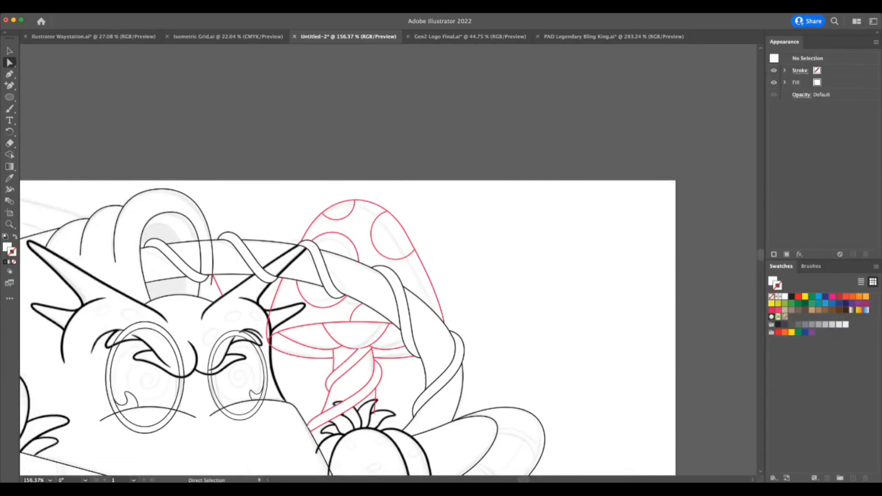
left_click(336, 214)
key("z")
left_click_drag(308, 232, 317, 217)
key("super+Tab")
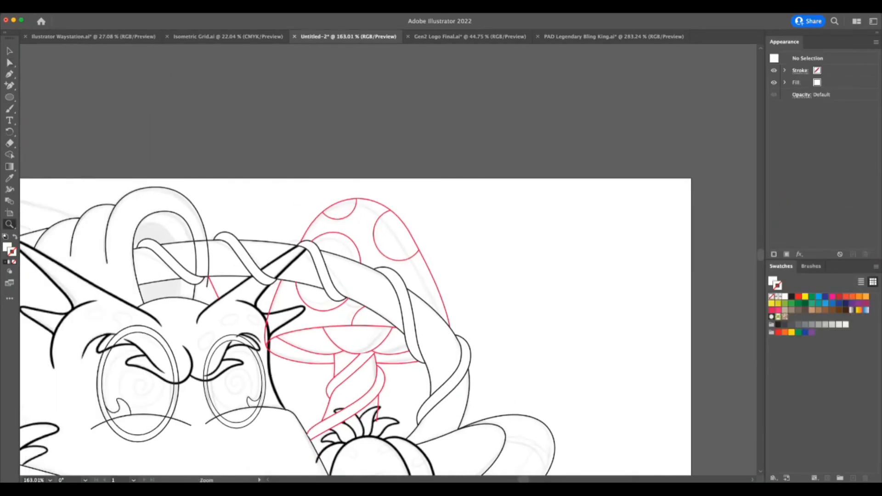
left_click(638, 192)
key("a")
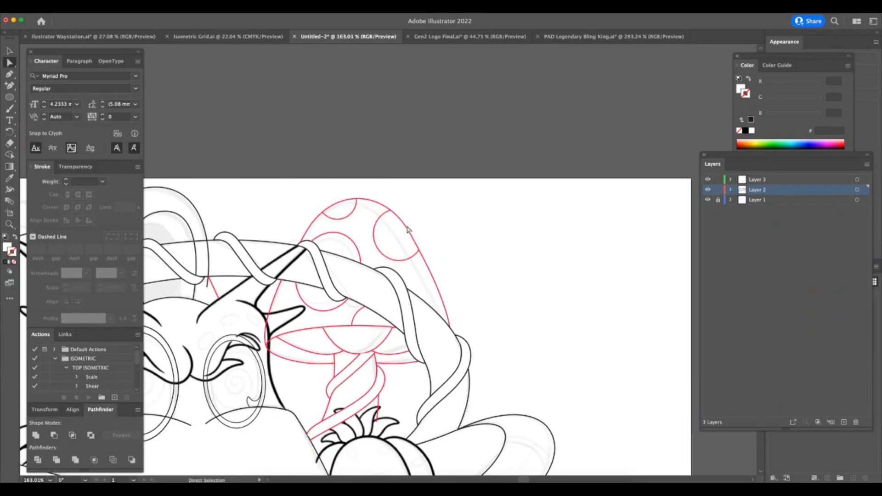
Change the large mushroom's red spot, stem, vine, cap and underside strokes to black.
key("super+Tab")
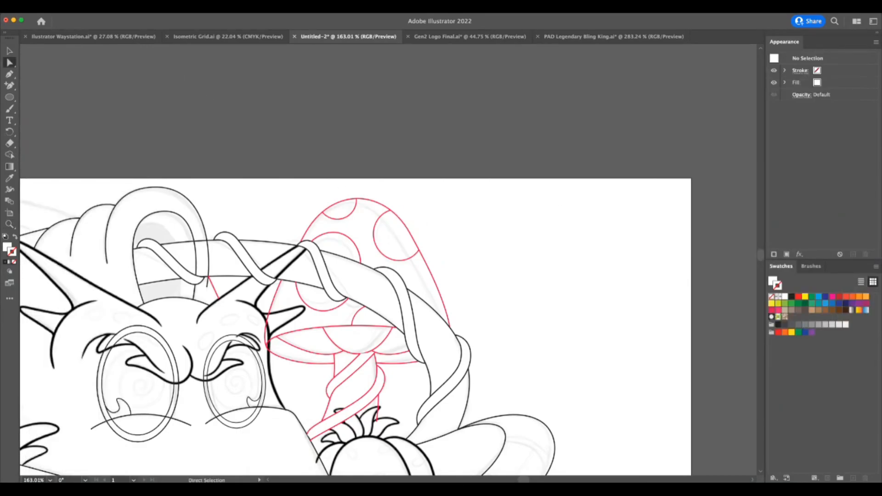
left_click(626, 117)
left_click(708, 191)
left_click(708, 191)
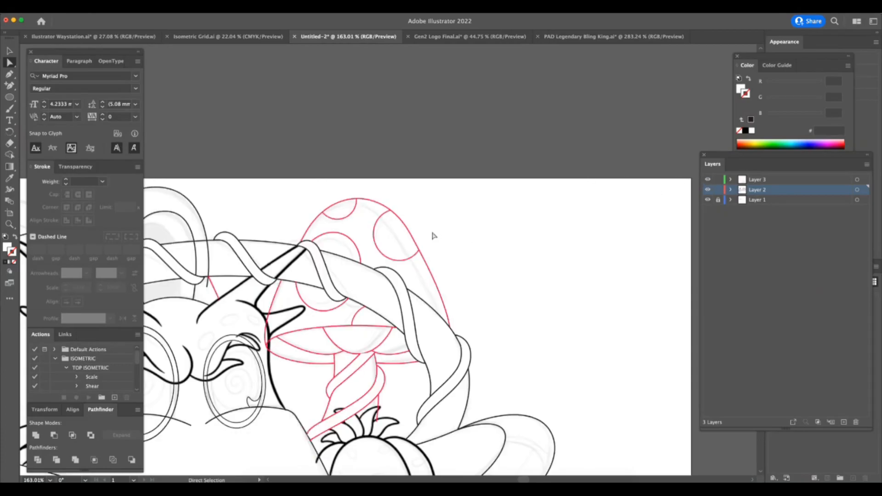
left_click(376, 240)
key("super+Tab")
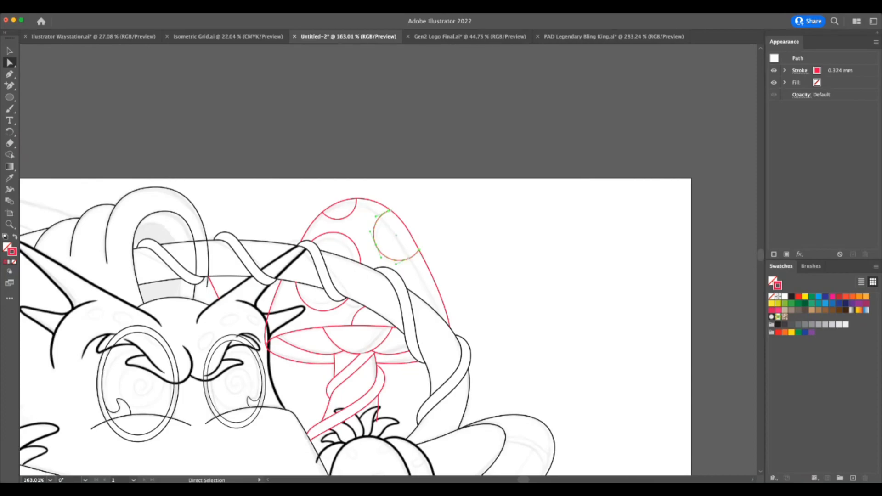
left_click(416, 121)
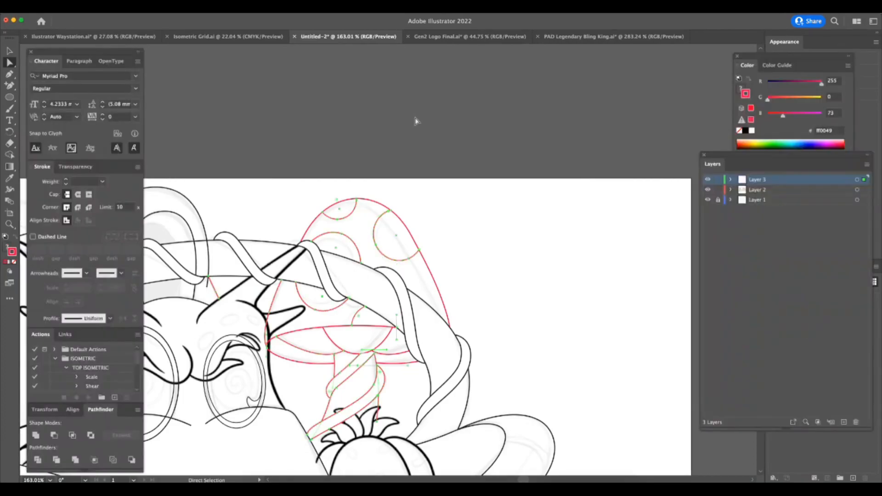
left_click(746, 131)
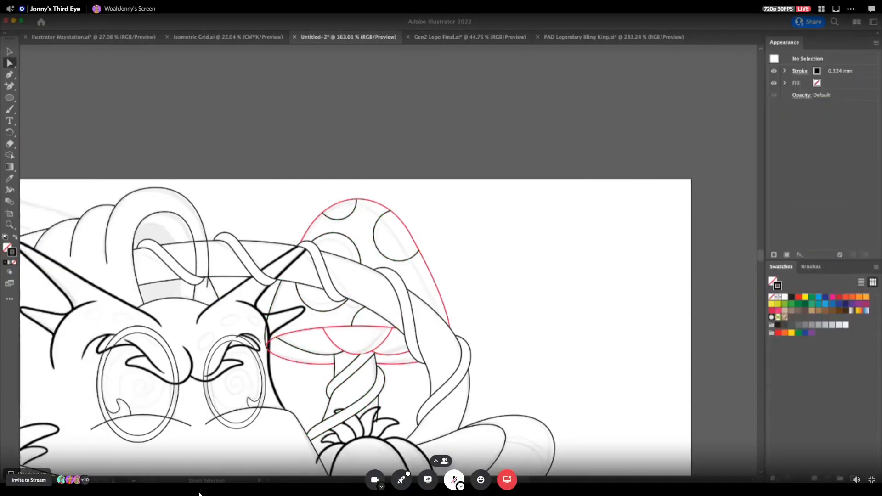
left_click(405, 229)
key("v")
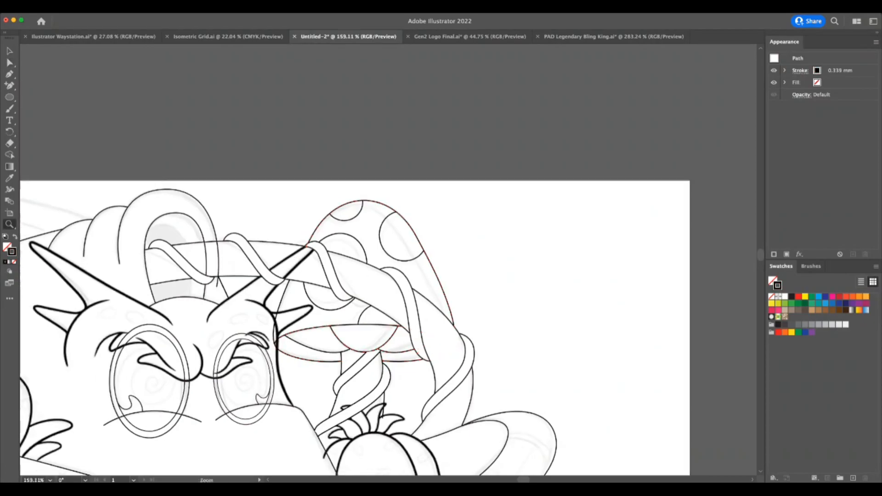
Examine the line weights across the whole illustration and the three vertical reference lines beside it.
scroll(662, 428, "down", 5)
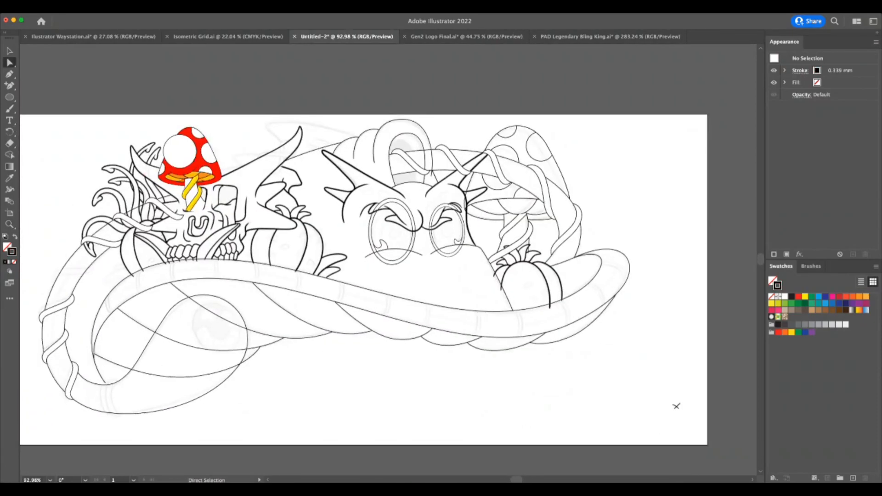
key("z")
left_click_drag(570, 387, 561, 412)
key("Tab")
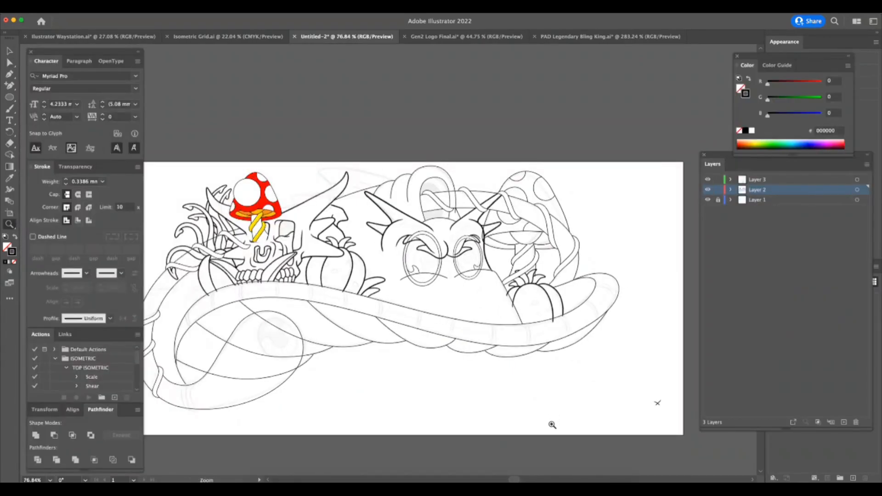
left_click_drag(435, 418, 411, 422)
scroll(419, 430, "left", 4)
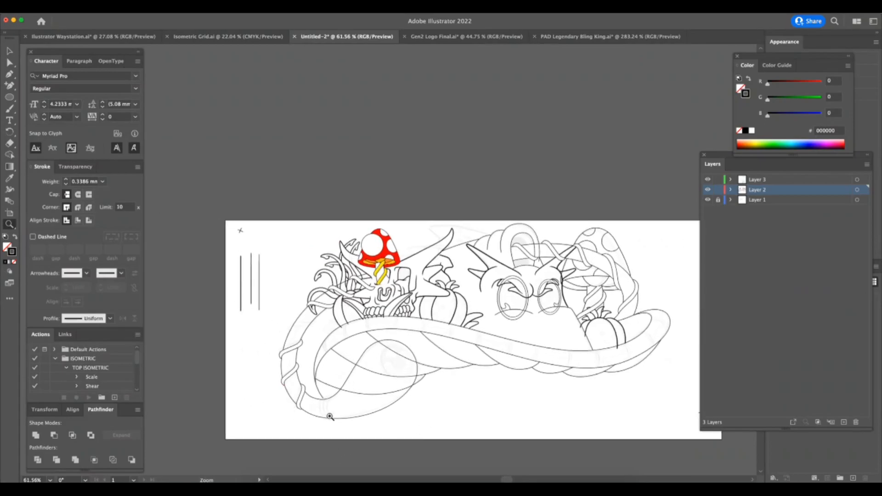
left_click_drag(329, 418, 472, 384)
key("a")
left_click_drag(303, 324, 306, 325)
left_click_drag(272, 221, 303, 219)
left_click(257, 186)
left_click_drag(262, 247, 340, 200)
left_click_drag(251, 193, 253, 194)
left_click_drag(276, 244, 219, 353)
left_click(253, 317)
left_click_drag(159, 96, 372, 158)
key("z")
Draw three short vertical sample lines with the Pen tool, one over the lower end of each reference line.
left_click(9, 74)
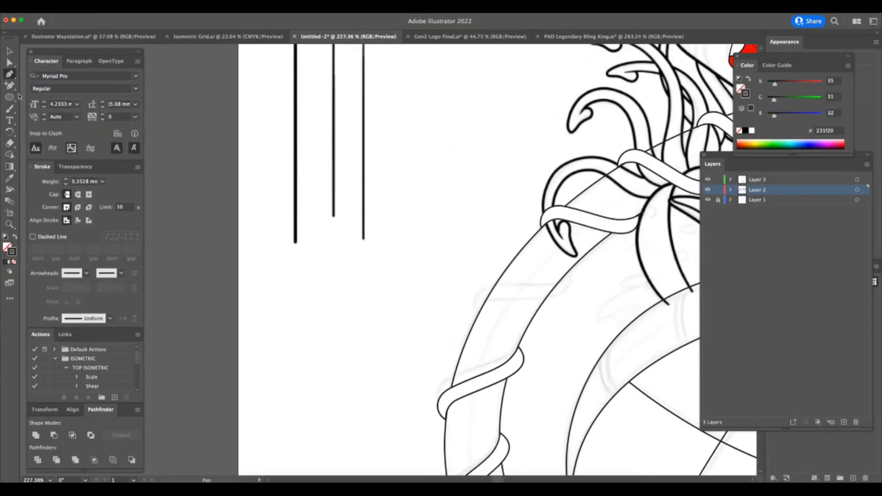
left_click(295, 276)
left_click(335, 203, "super")
left_click(333, 200)
left_click(334, 237)
left_click(342, 269, "super")
left_click(363, 215)
left_click(363, 259)
Set the leftmost sample line's stroke to 0.5 mm and colour it light green.
key("z")
left_click_drag(345, 222, 395, 231)
left_click(10, 52)
left_click_drag(217, 275, 284, 298)
left_click(102, 182)
left_click(138, 203)
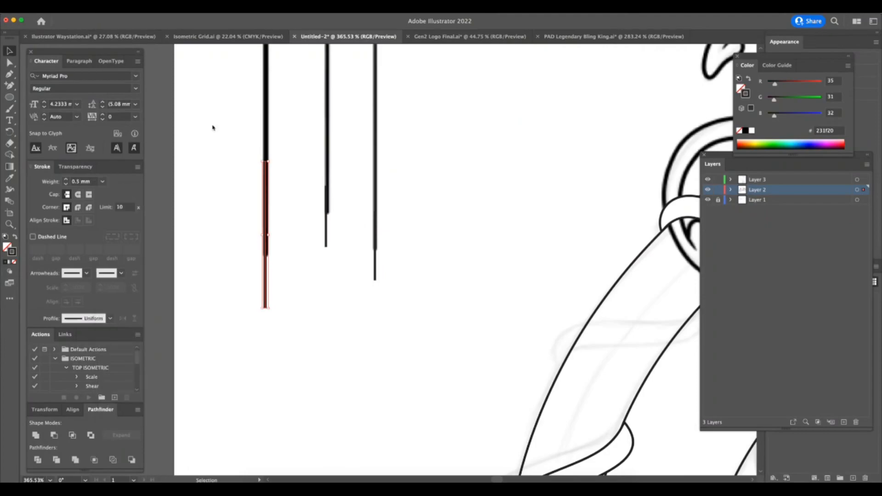
left_click(764, 143)
Set the green sample line's stroke weight to 0.75 mm and align it over the thickest reference line.
key("z")
left_click_drag(300, 284, 341, 241)
left_click(103, 182)
left_click(137, 194)
key("v")
left_click_drag(221, 229, 220, 238)
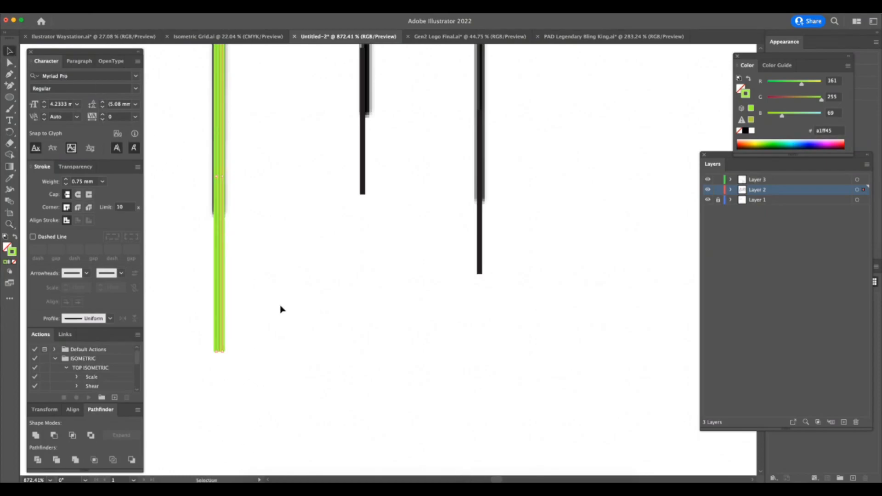
Align the middle sample line over its reference line and set its stroke weight to 0.65 mm.
left_click_drag(365, 181, 367, 185)
left_click(103, 181)
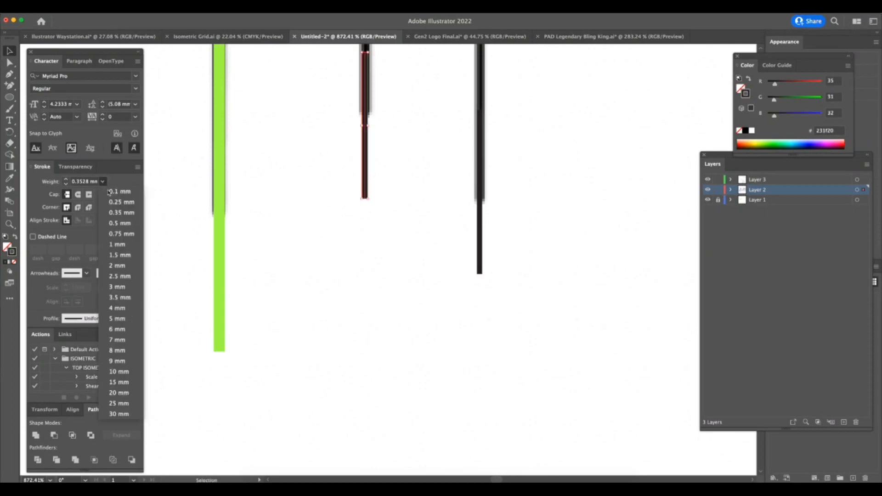
left_click(110, 207)
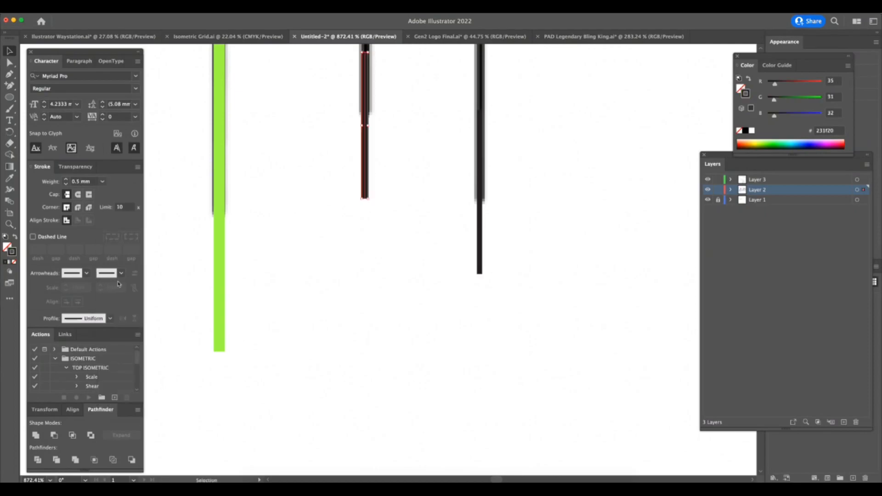
left_click(103, 183)
left_click(81, 182)
type("0.65")
key("Return")
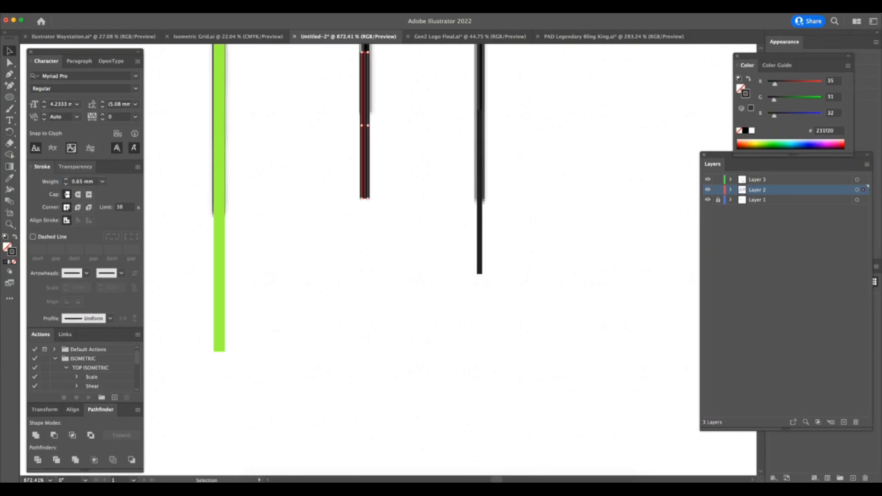
Colour the middle sample line's stroke pink.
left_click(480, 240)
key("z")
left_click_drag(456, 291, 372, 356)
key("a")
left_click_drag(440, 222, 412, 239)
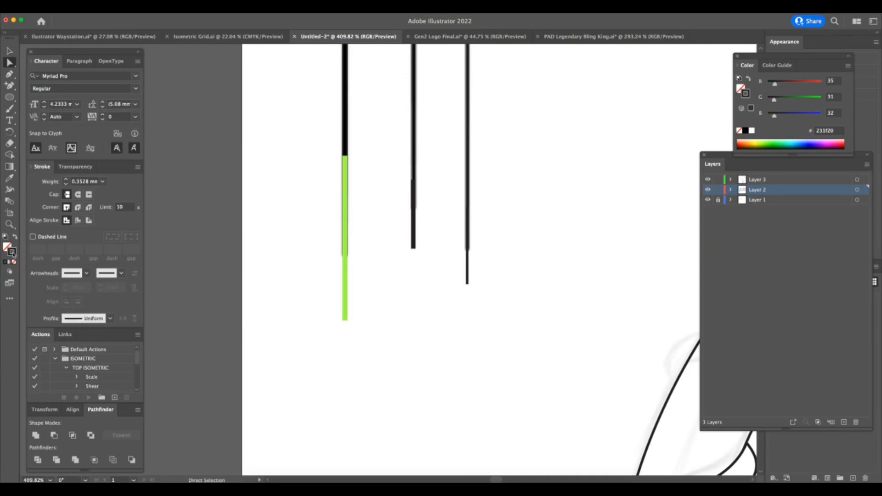
double_click(13, 254)
left_click(658, 182)
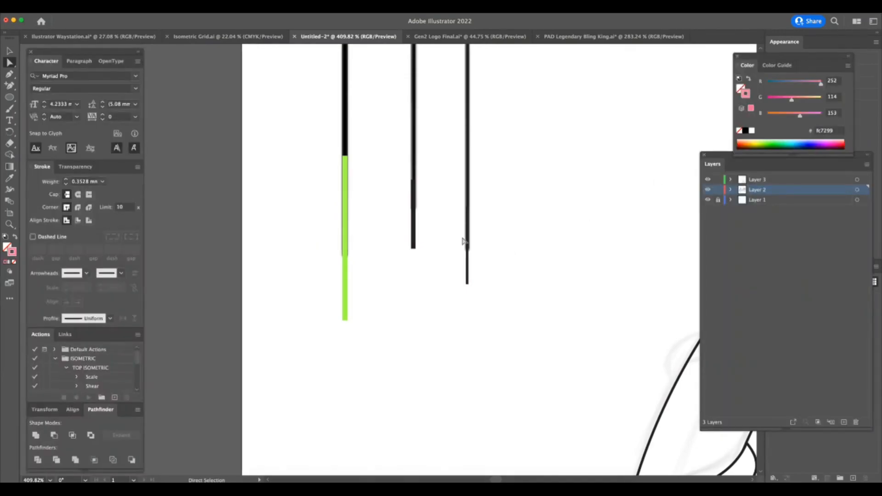
left_click(465, 195)
double_click(13, 252)
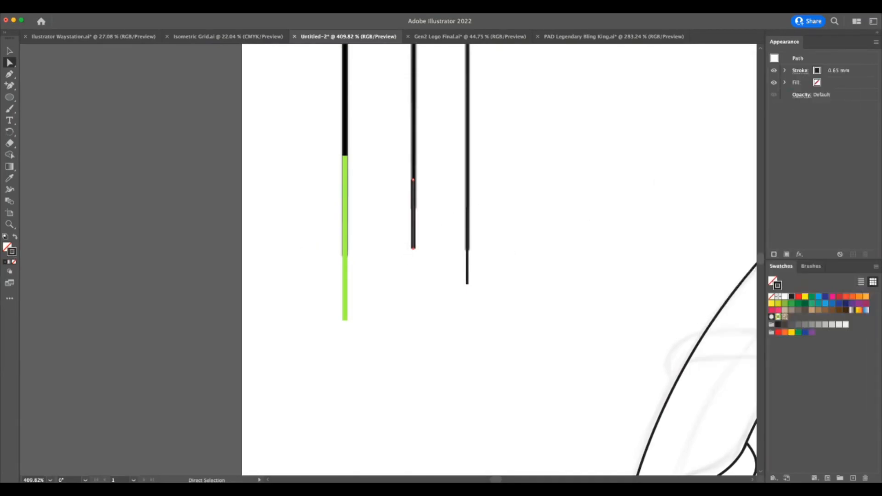
left_click(657, 183)
Check the stroke weights of the three sample lines against the surrounding artwork.
left_click(467, 258)
key("z")
left_click_drag(469, 337, 414, 338)
left_click_drag(506, 341, 471, 354)
left_click(471, 354)
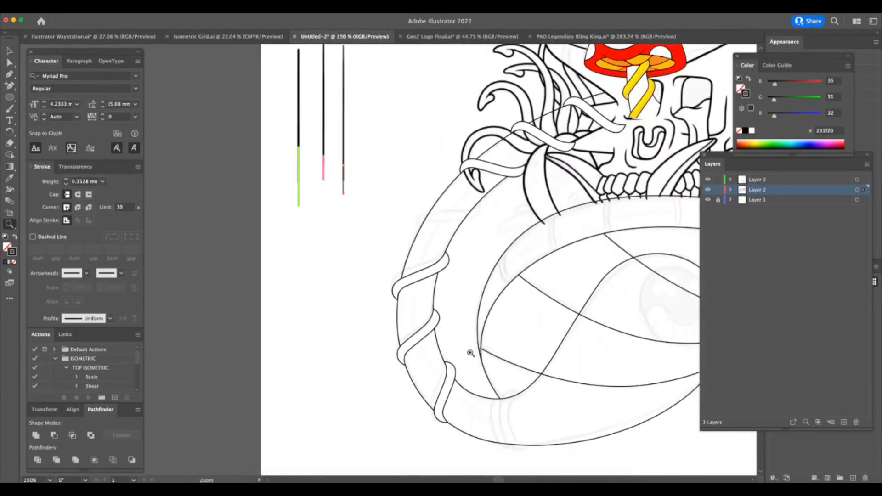
scroll(469, 354, "right", 5)
key("a")
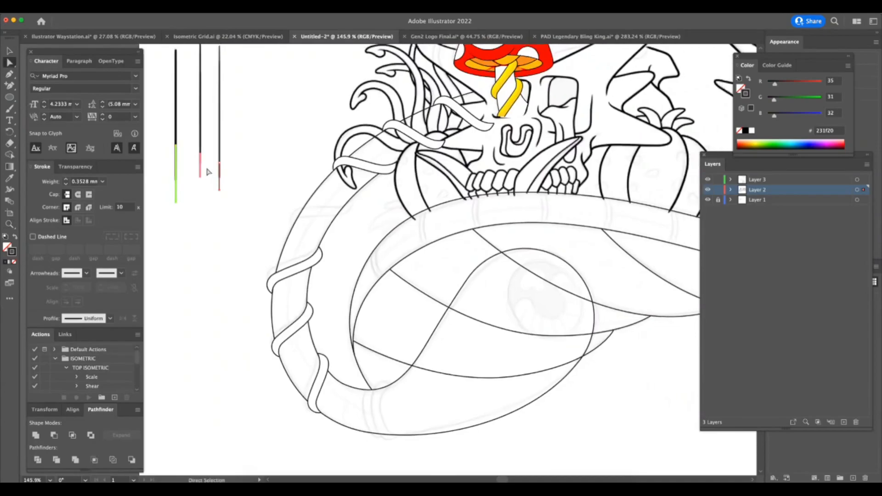
left_click(200, 171)
key("v")
left_click(176, 200)
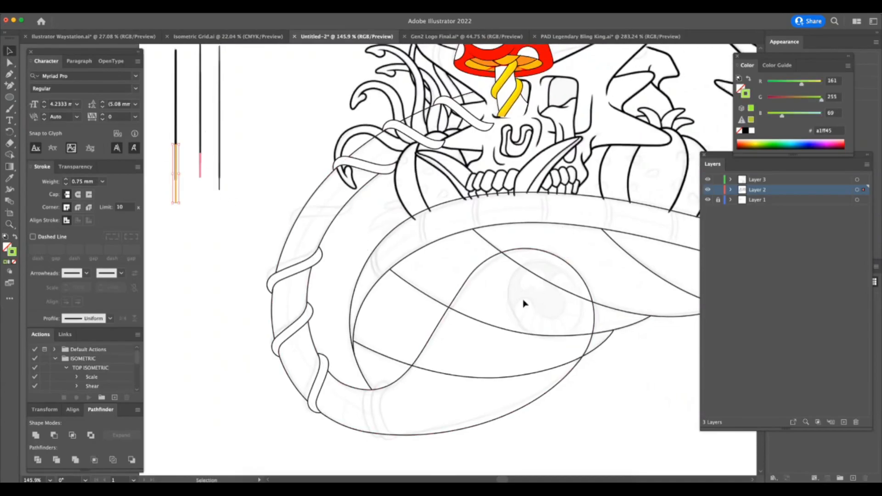
Set the stroke weight of the long wavy tube's edges and the muzzle line below the eyes to 0.75 mm.
scroll(536, 363, "right", 4)
left_click_drag(586, 400, 528, 425)
scroll(550, 415, "right", 4)
key("z")
left_click_drag(575, 399, 536, 408)
scroll(536, 408, "right", 4)
left_click(9, 52)
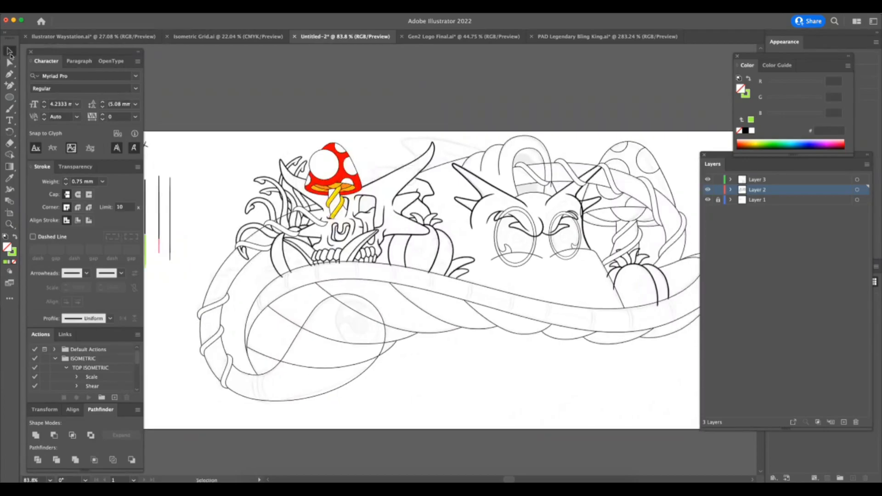
left_click(508, 298)
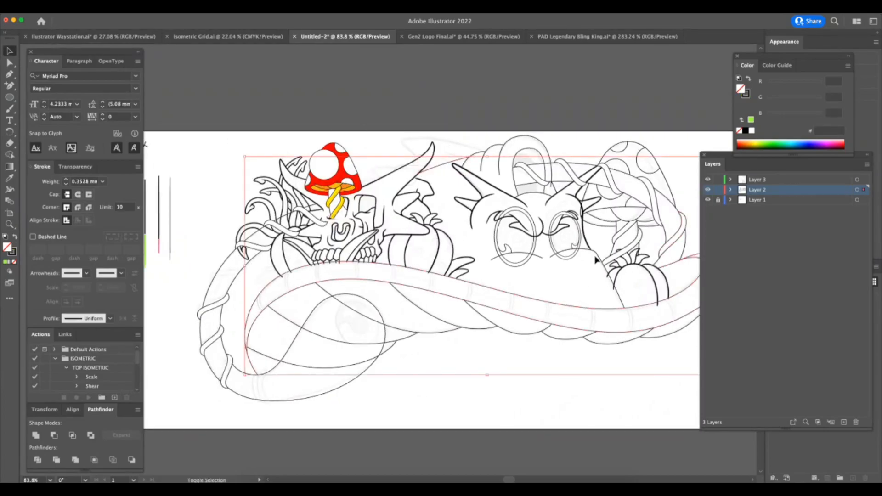
left_click(81, 181)
type("0.7")
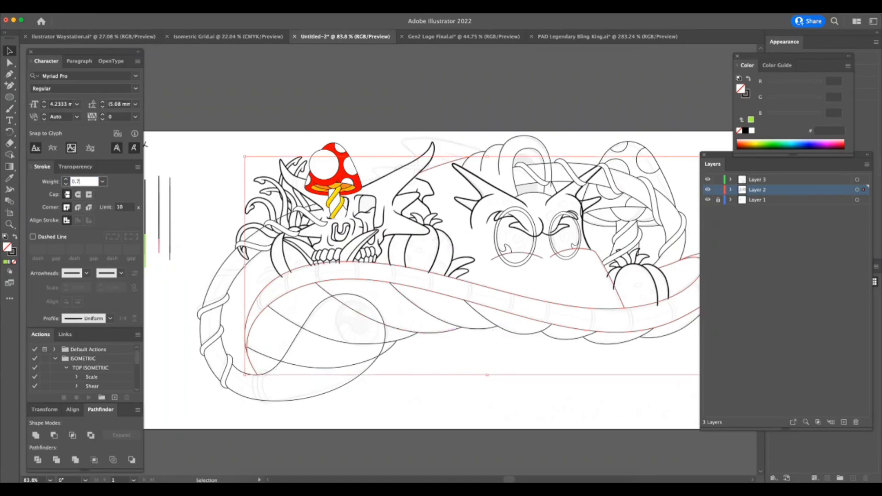
type("5")
key("Return")
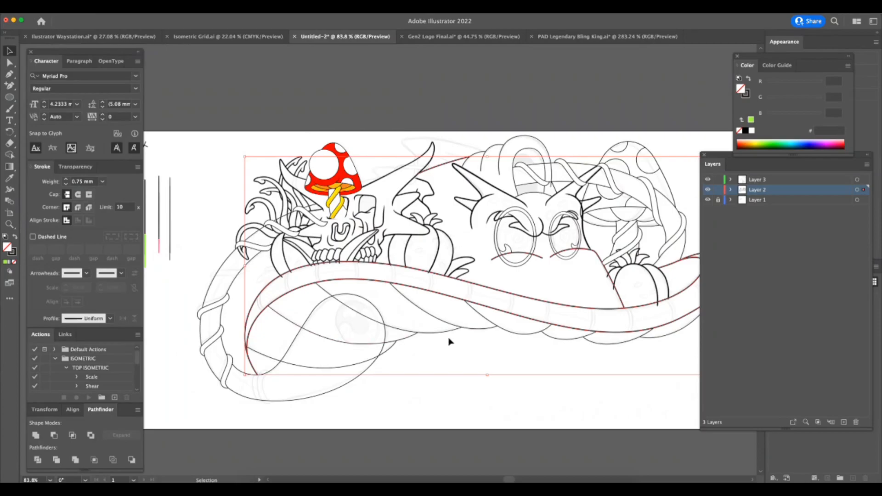
left_click(329, 422)
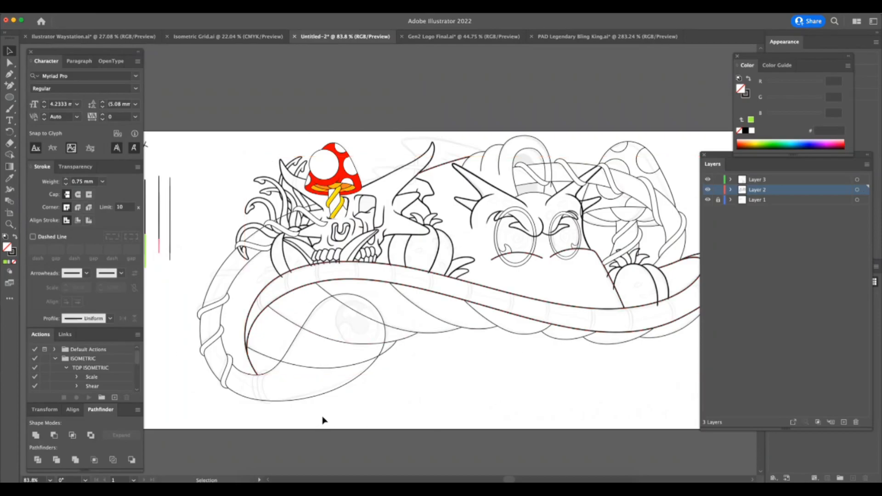
Set the outline of the curled loop above the dragon's head to a 0.75 mm stroke.
left_click(510, 137)
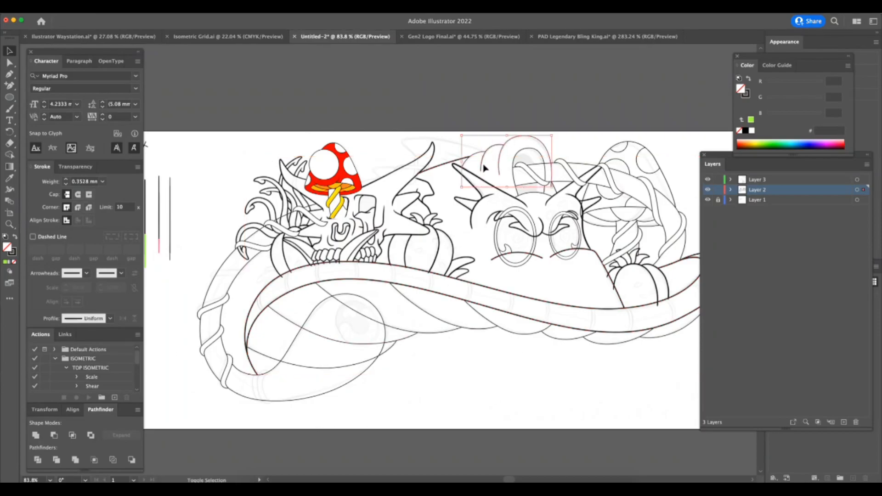
left_click(86, 182)
type("0.75")
key("Return")
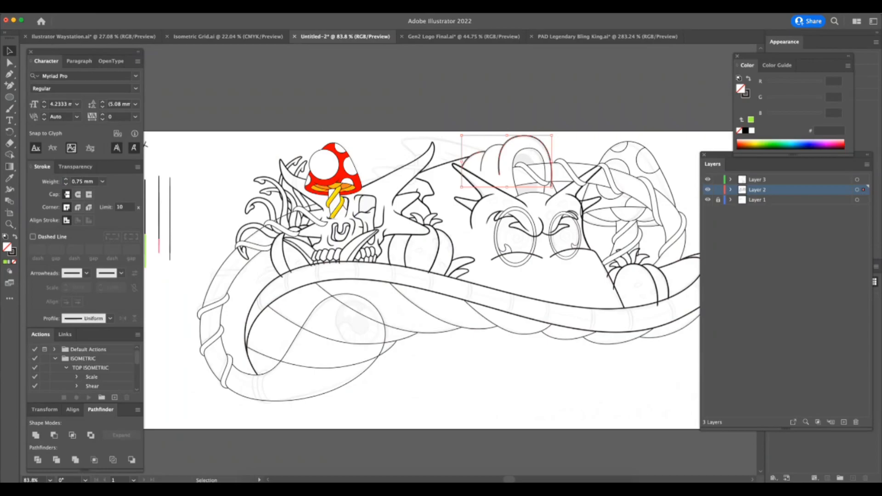
left_click(437, 381)
Set the strokes of the looping tube end, the arched tube and the large mushroom's cap outline to 0.75 mm.
left_click(364, 387)
left_click(596, 186, "shift")
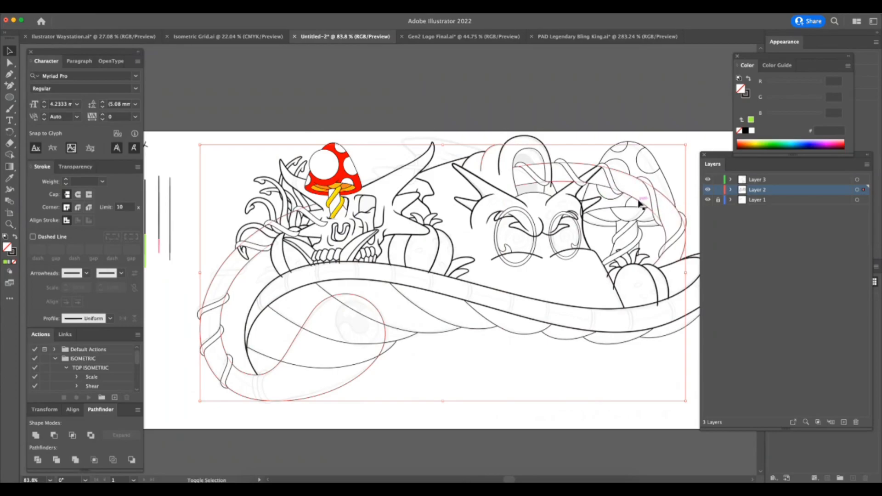
left_click(636, 144, "shift")
left_click(587, 189, "shift")
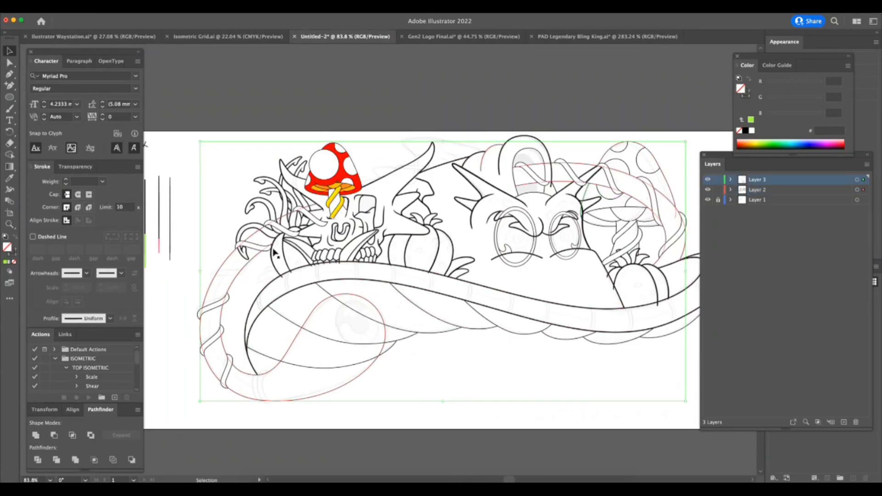
left_click(87, 181)
type("0.75")
key("Return")
left_click(566, 426)
Fill the looping tube end with white to cover the lines behind it.
left_click(407, 357)
left_click(373, 379)
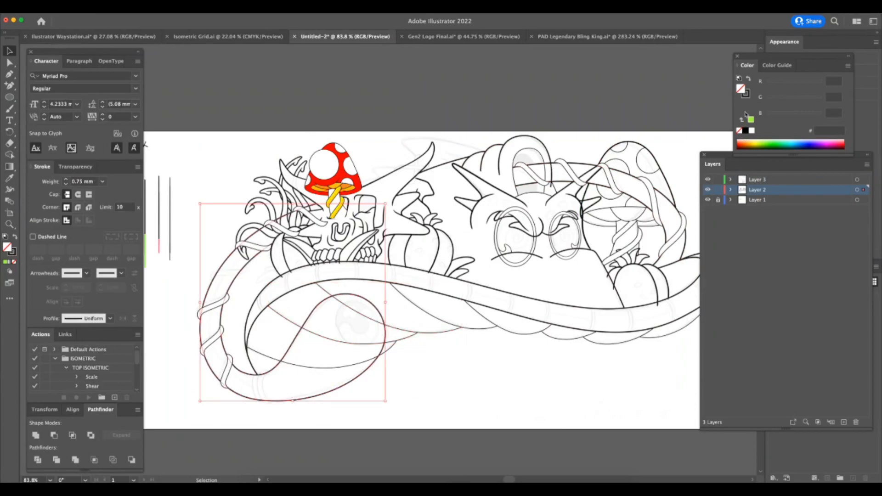
left_click(752, 131)
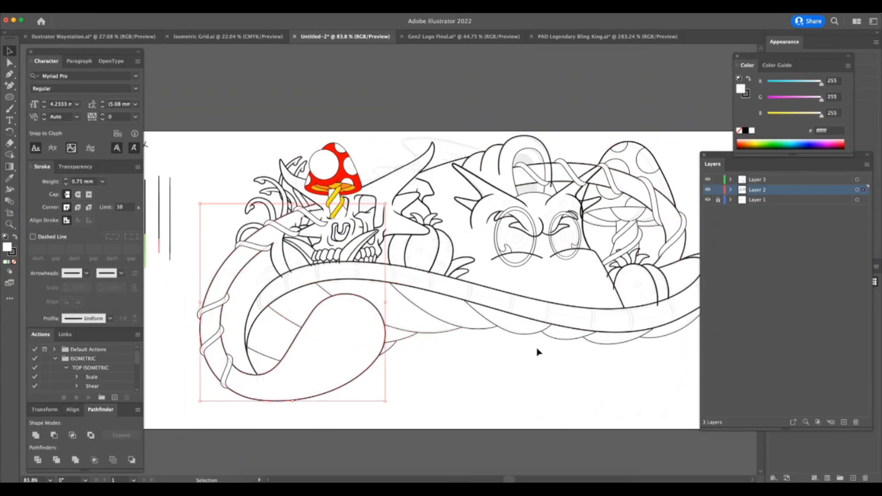
Set the strokes of the scalloped curves hanging beneath the long wavy tube to 0.65 mm.
left_click(447, 403)
left_click(403, 358)
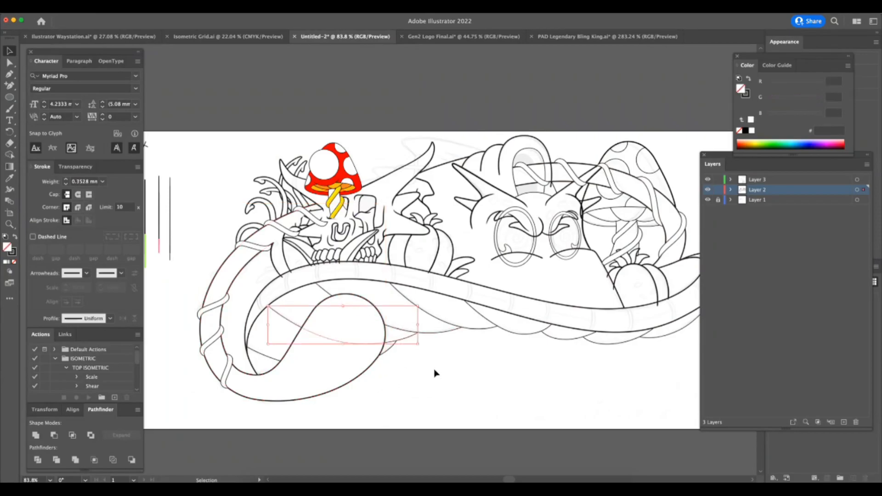
left_click(329, 290, "shift")
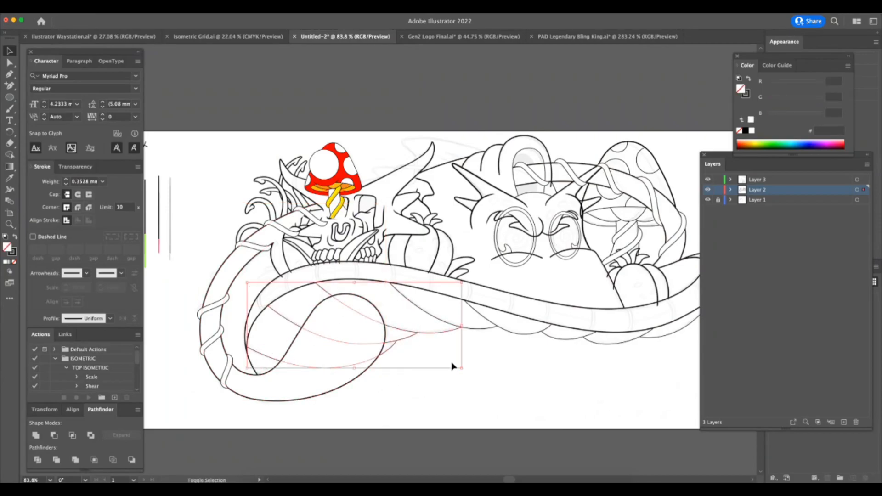
left_click(550, 340, "shift")
left_click(595, 342, "shift")
left_click(682, 340, "shift")
scroll(670, 358, "right", 5)
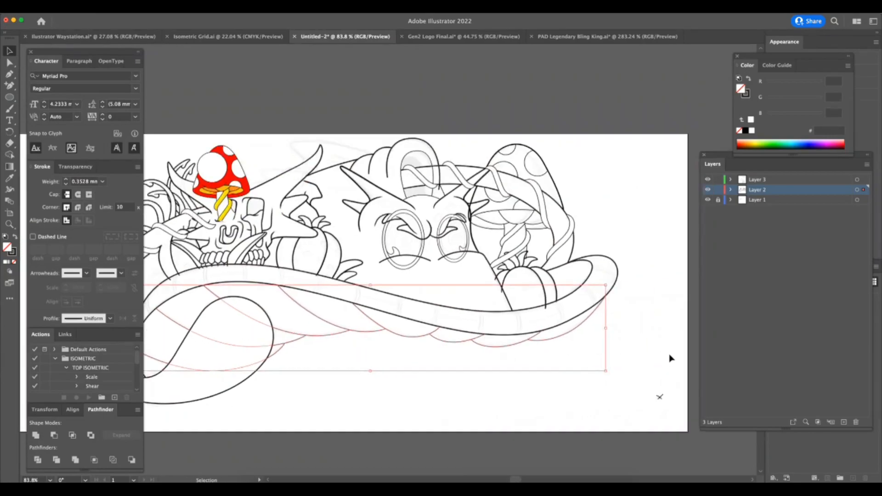
left_click(88, 181)
type("0.65")
key("Return")
left_click(441, 371)
Set the inner outlines of the curled loop above the dragon's head to a 0.75 mm stroke.
left_click_drag(469, 197, 492, 197)
left_click(401, 200)
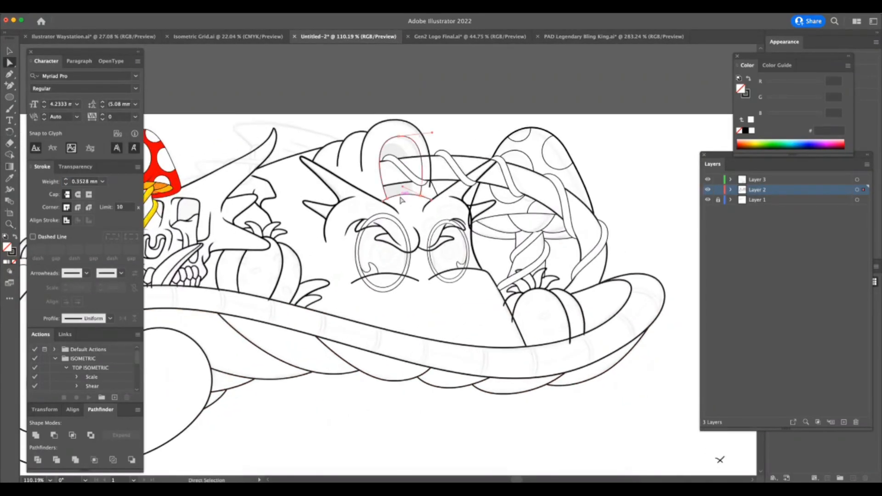
left_click(103, 181)
left_click(117, 233)
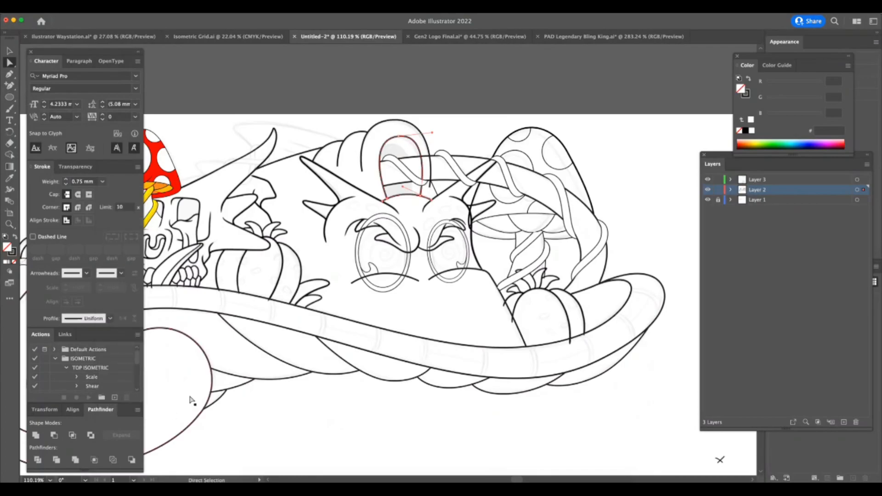
left_click(462, 108)
left_click(434, 189)
left_click(103, 182)
left_click(122, 234)
key("z")
left_click_drag(396, 275, 409, 321)
key("a")
left_click(414, 195)
Set the short lower segment of the thinnest vertical sample line beside the drawing to a 0.5 mm stroke.
key("z")
left_click_drag(430, 404, 299, 430)
left_click_drag(210, 400, 320, 373)
left_click_drag(177, 351, 239, 343)
key("a")
left_click(222, 324)
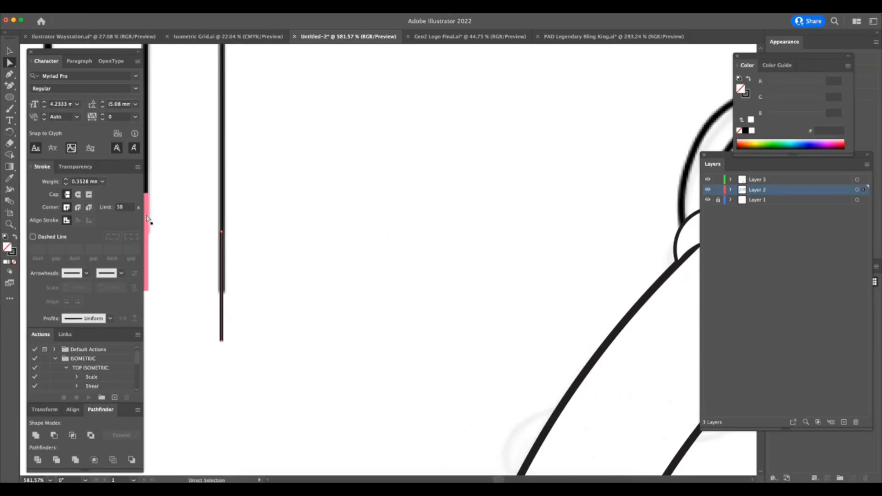
left_click(103, 182)
left_click(119, 223)
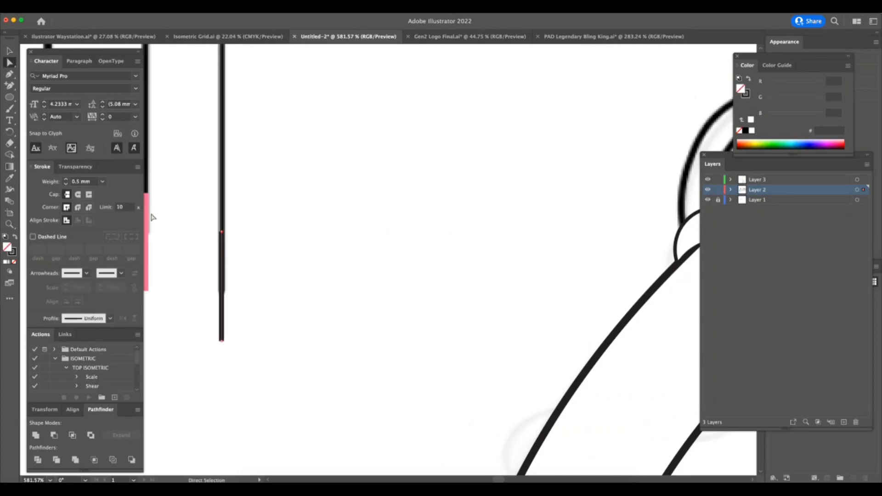
Set the strokes of all the vine pieces wrapped around the arched tube to 0.5 mm.
key("z")
left_click_drag(356, 302, 275, 361)
left_click_drag(398, 344, 339, 380)
scroll(339, 379, "right", 15)
scroll(338, 380, "down", 3)
key("v")
left_click(331, 138)
key("z")
left_click_drag(436, 395, 396, 360)
key("v")
left_click(386, 200, "shift")
left_click(431, 211, "shift")
left_click(468, 227, "shift")
left_click(492, 265, "shift")
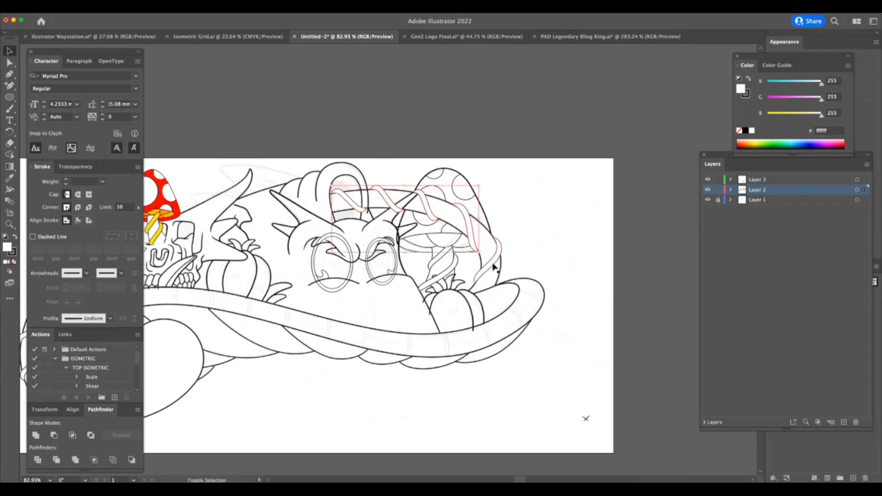
left_click(96, 183)
type("0.5")
key("Return")
scroll(444, 424, "left", 10)
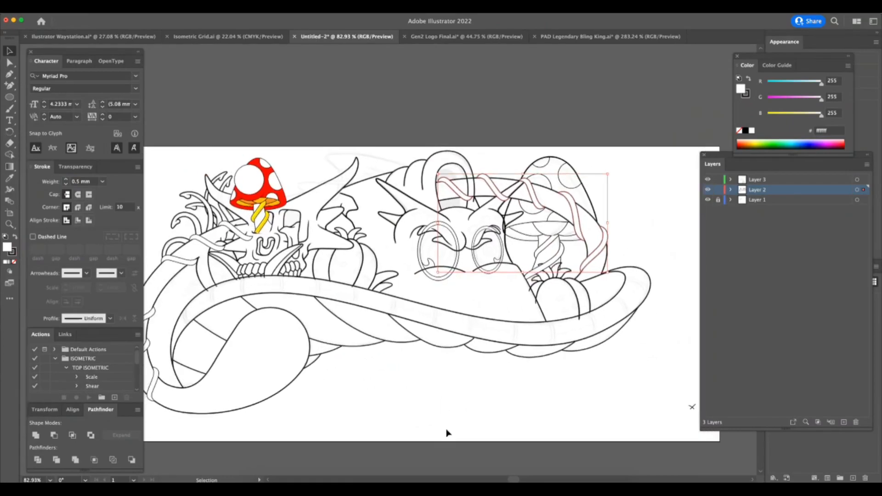
left_click(79, 181)
key("Return")
Set the strokes of the vine pieces wrapped around the looping tube beside the skull to 0.55 mm.
left_click(228, 230)
left_click(215, 243, "shift")
left_click(189, 266, "shift")
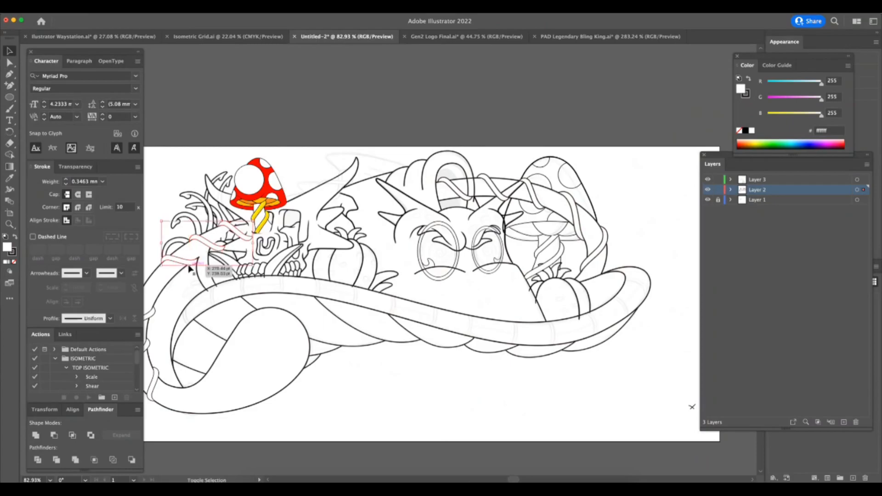
left_click(152, 315, "shift")
left_click(149, 346, "shift")
left_click(85, 182)
type("0.55")
key("Return")
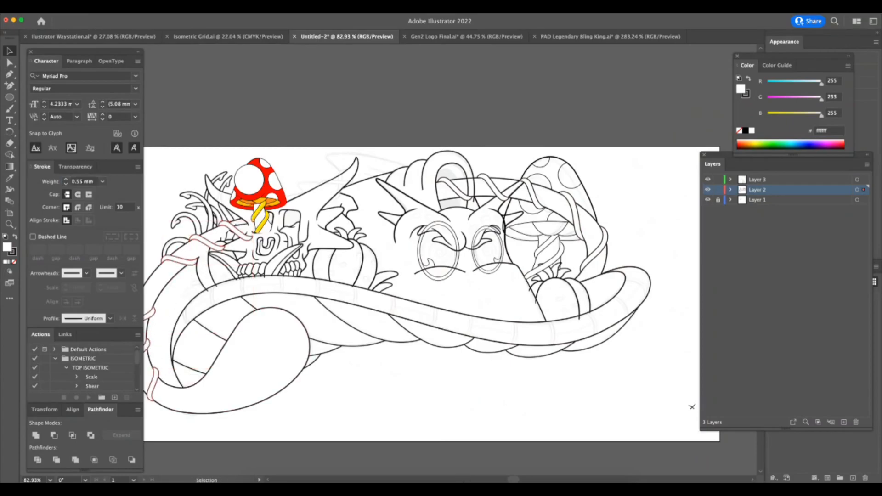
key("super+Tab")
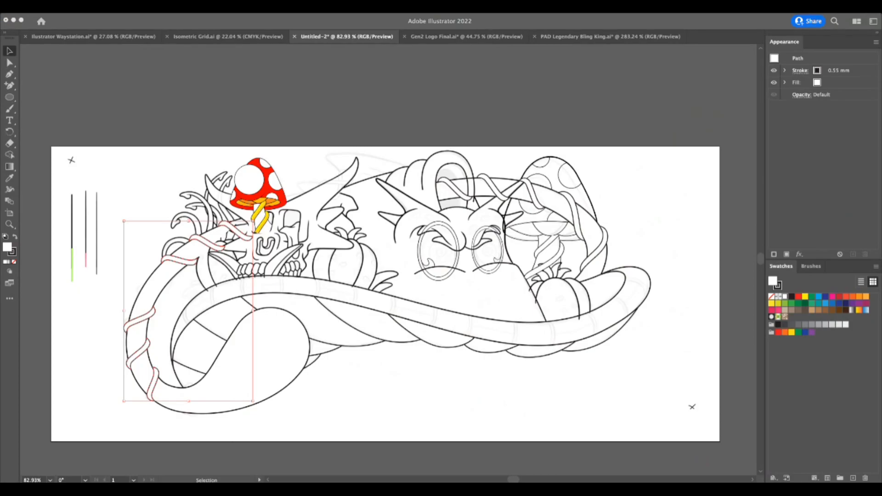
left_click(583, 367)
Set both parts of the oval outline under the large mushroom's cap to a 0.75 mm stroke.
key("z")
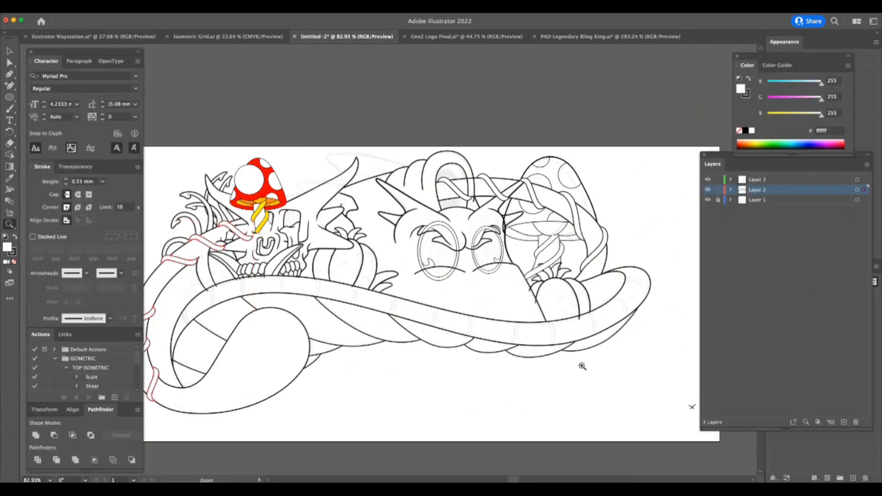
mouse_move(630, 309)
left_mouse_down()
mouse_move(612, 159)
mouse_move(655, 160)
left_mouse_up()
key("a")
left_click(464, 247)
left_click(103, 182)
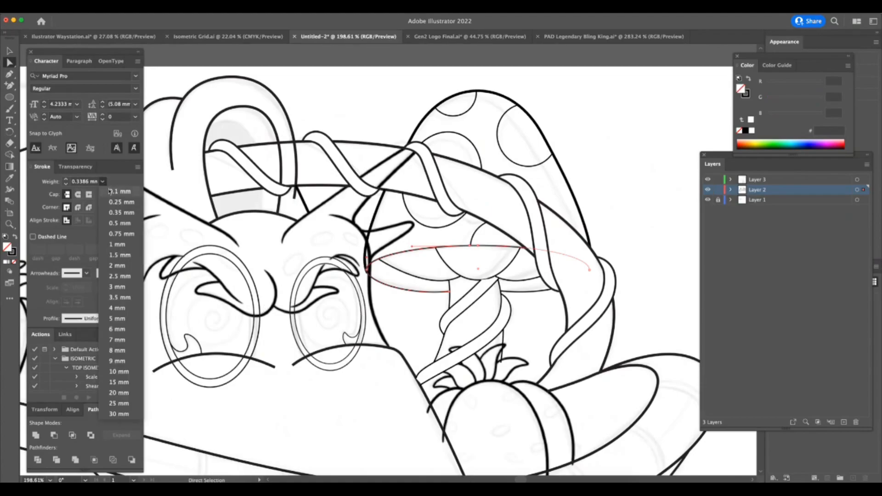
left_click(123, 224)
left_click(527, 294, "shift")
left_click(103, 182)
left_click(115, 202)
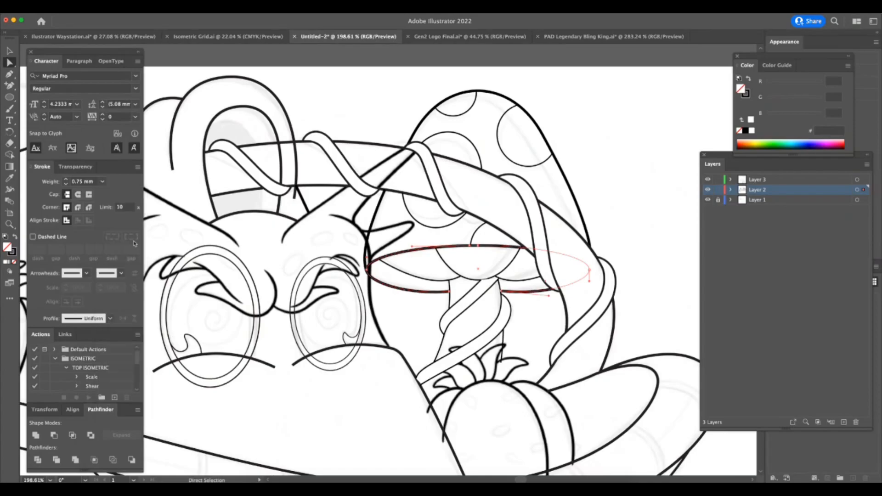
Set the inner curves on the underside of the large mushroom's cap to a 0.65 mm stroke.
left_click(508, 261)
left_click(523, 281, "shift")
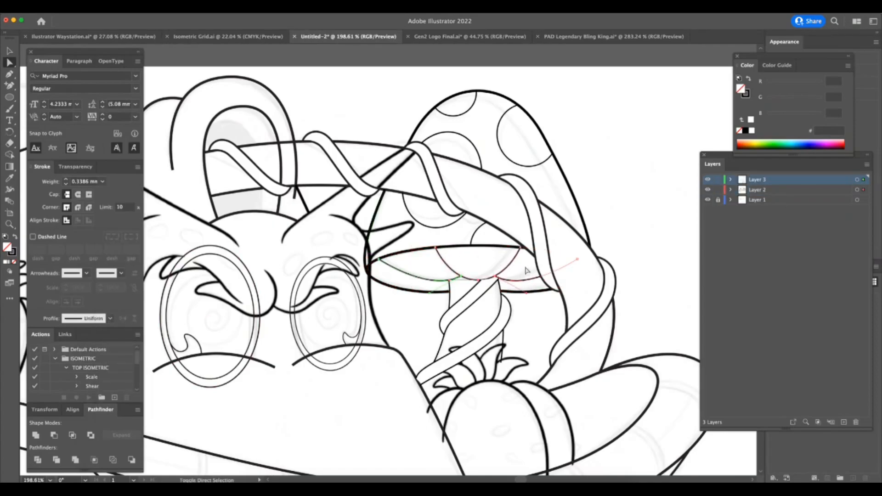
left_click(90, 181)
triple_click(91, 182)
type("0.65")
key("Return")
Thicken the large mushroom's stem edges and set the vine wrapped around the stem to a 0.55 mm stroke.
left_click(503, 341)
left_click(441, 344, "shift")
triple_click(90, 182)
type("0")
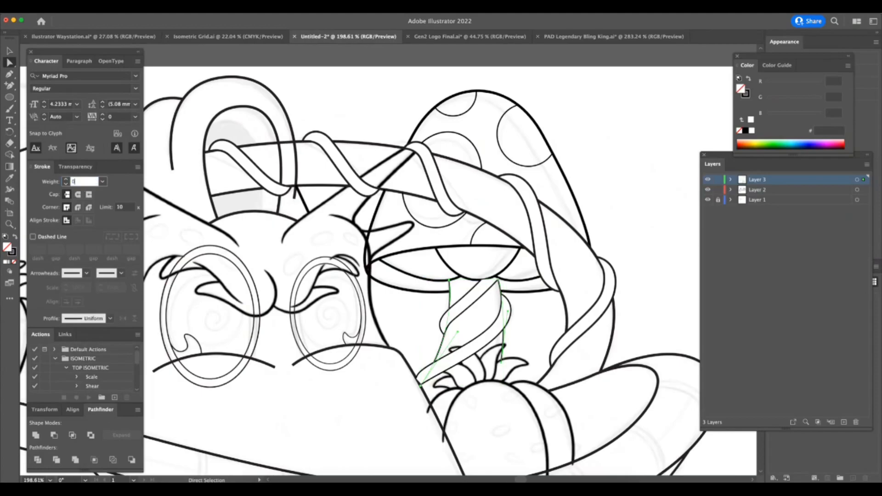
left_click(437, 341)
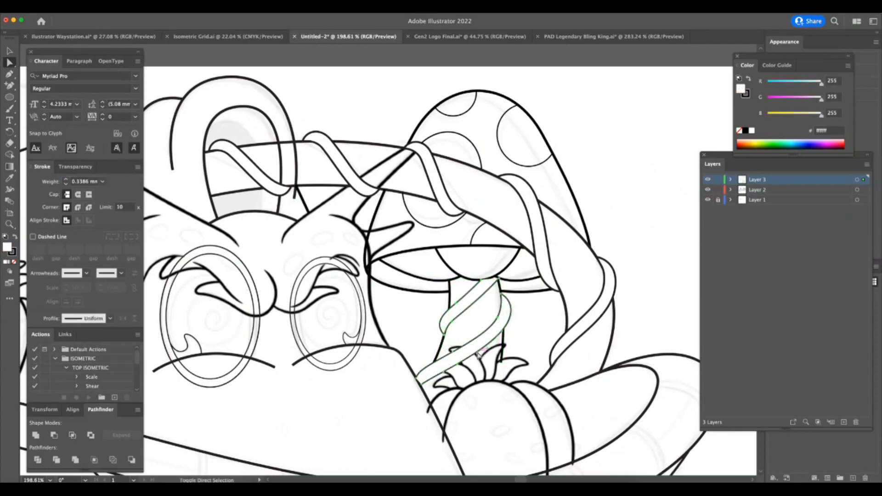
triple_click(90, 181)
type("0.55")
key("Return")
key("Tab")
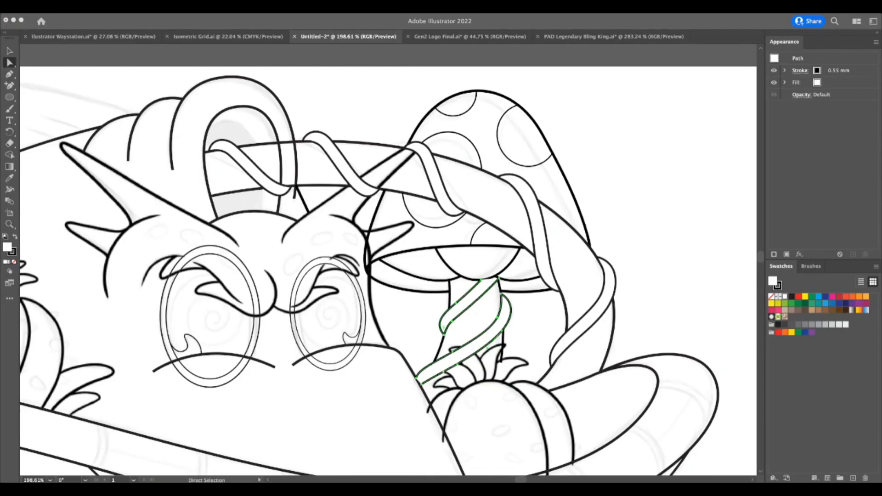
key("Tab")
Set the outlines of all the spots on the large mushroom's cap to 0.55 mm.
left_click(439, 227)
left_click(464, 112, "shift")
left_click(503, 126, "shift")
left_click(482, 223, "shift")
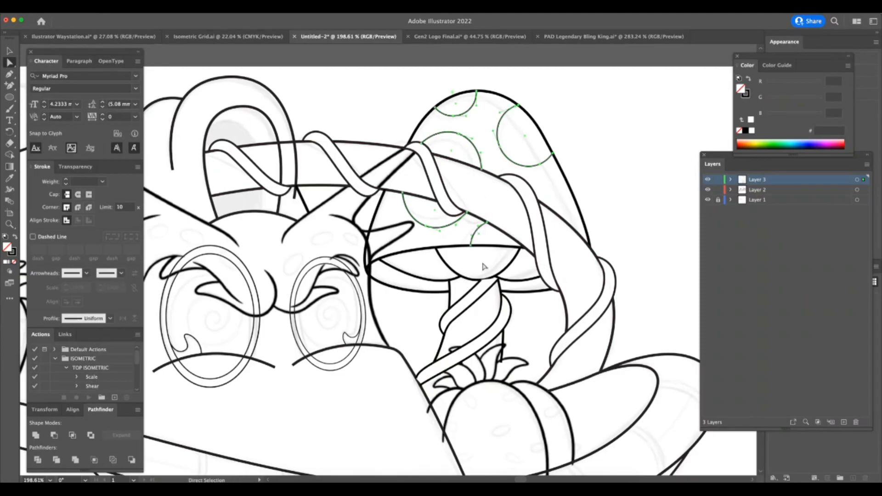
left_click(93, 181)
type("0.55")
key("Return")
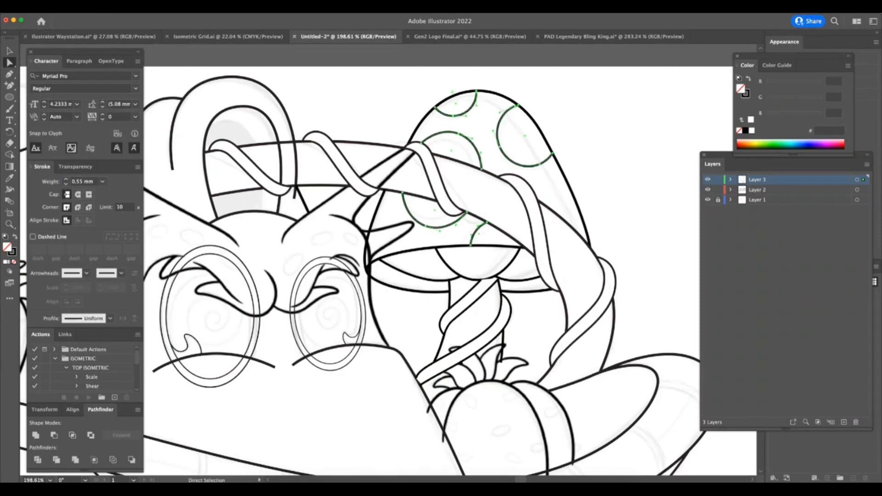
Cut the semicircle beneath the large mushroom's cap from Layer 2 and paste it in front on Layer 3, keeping Layer 2 locked.
key("super+space")
left_click_drag(503, 283, 524, 279)
left_click(500, 265)
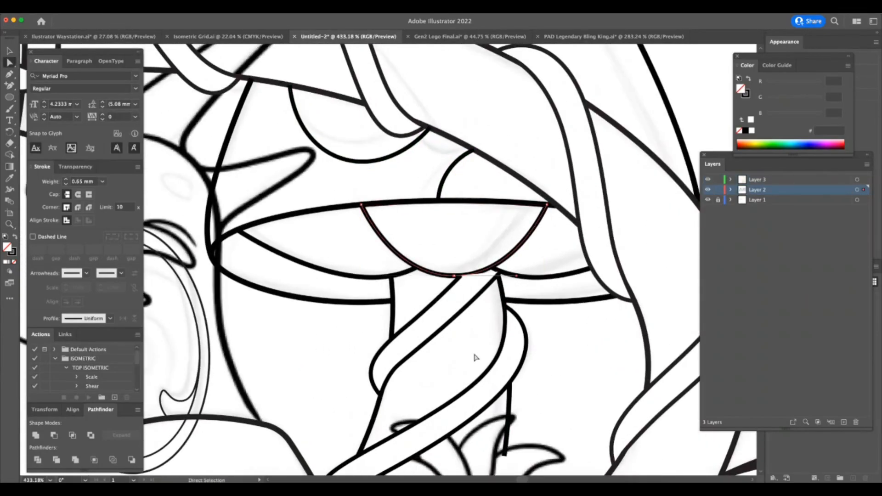
key("v")
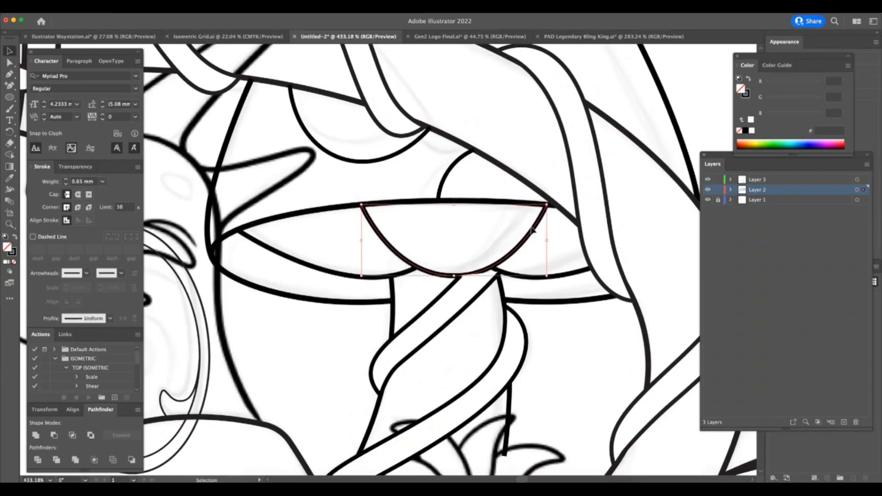
left_click(526, 247)
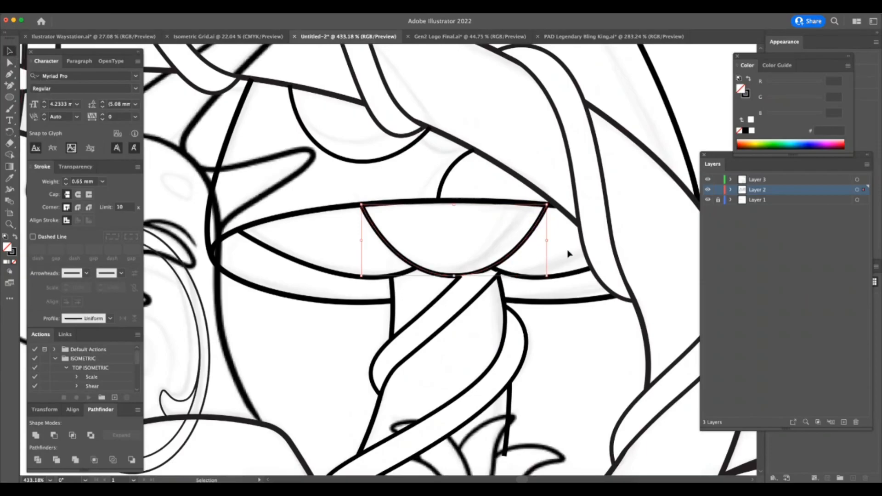
left_click(718, 190)
left_click(748, 180)
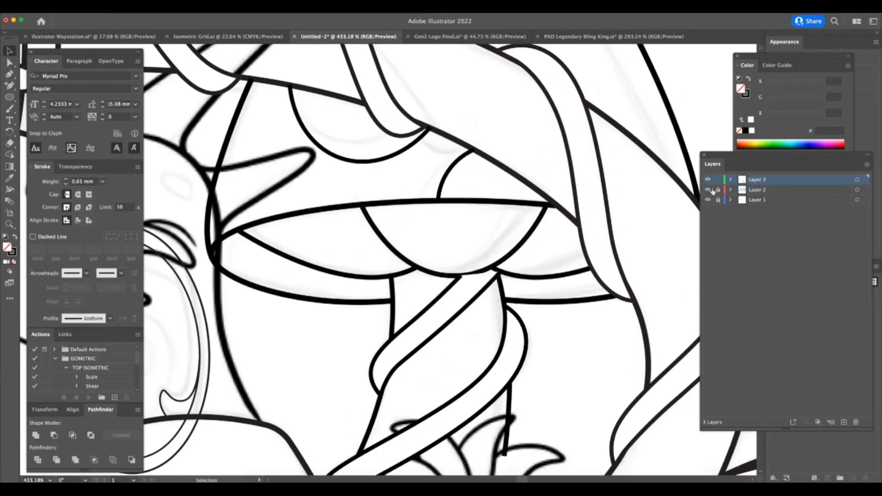
left_click_drag(718, 190, 718, 200)
key("Delete")
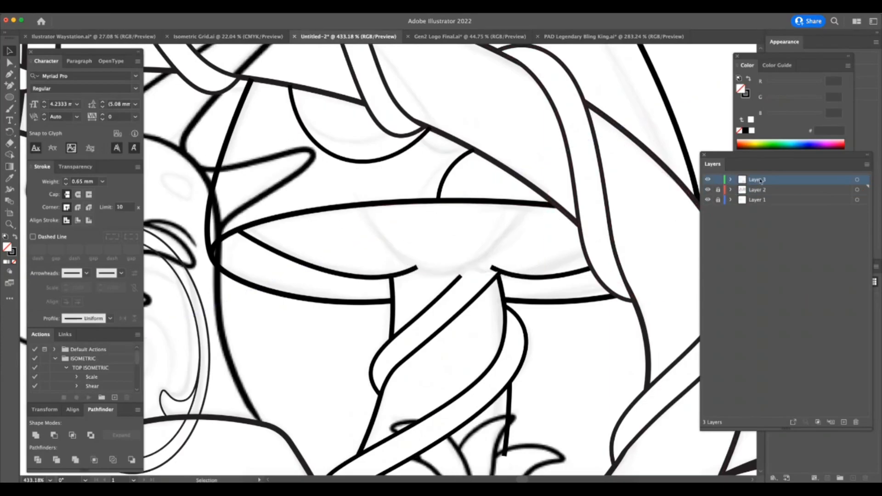
left_click(463, 482)
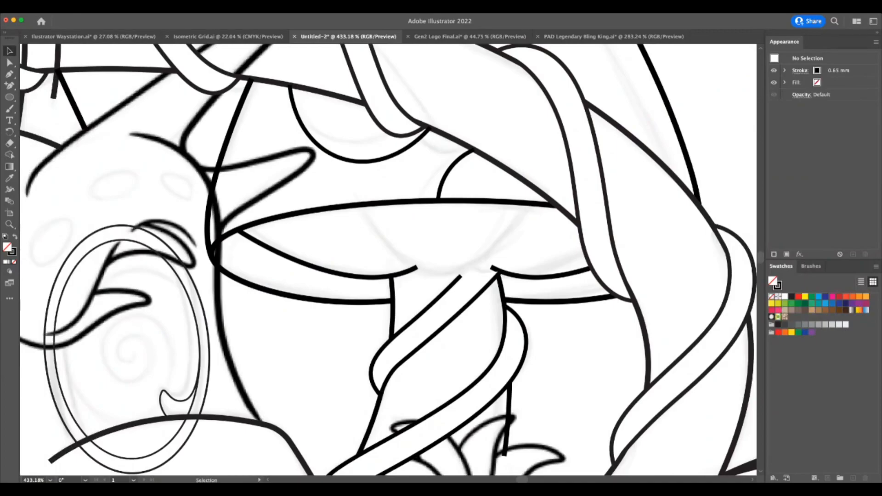
left_click(303, 368)
key("super+f")
left_click(516, 339)
Unlock Layer 2 and Layer 1.
key("z")
left_click_drag(603, 360, 553, 367)
key("a")
left_click(563, 307)
key("z")
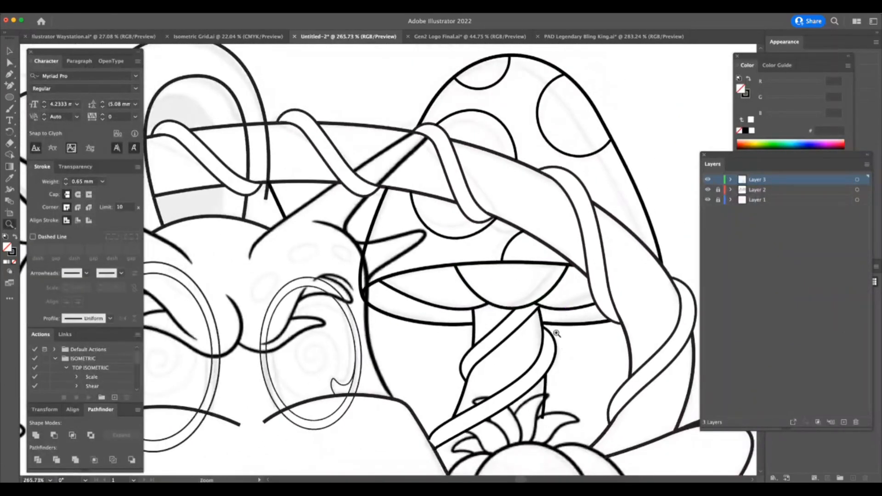
left_click_drag(556, 333, 616, 321)
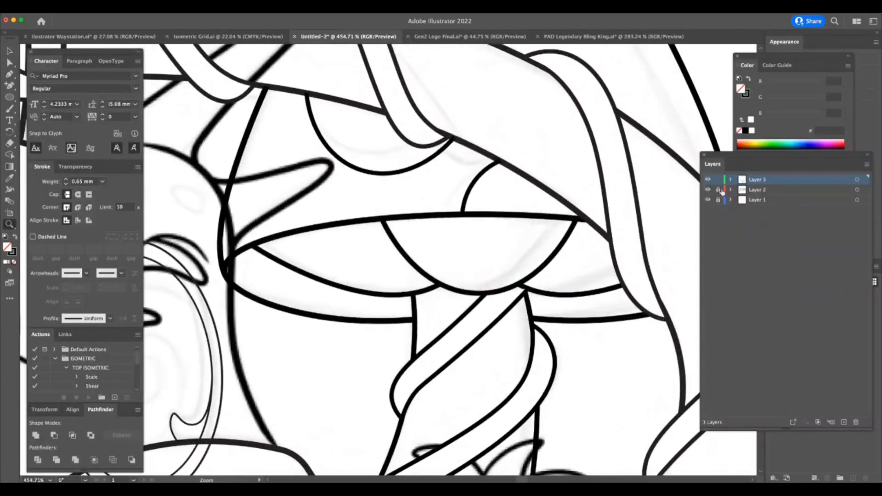
left_click(718, 200)
mouse_move(592, 387)
left_mouse_down()
mouse_move(558, 388)
mouse_move(616, 388)
mouse_move(600, 394)
left_mouse_up()
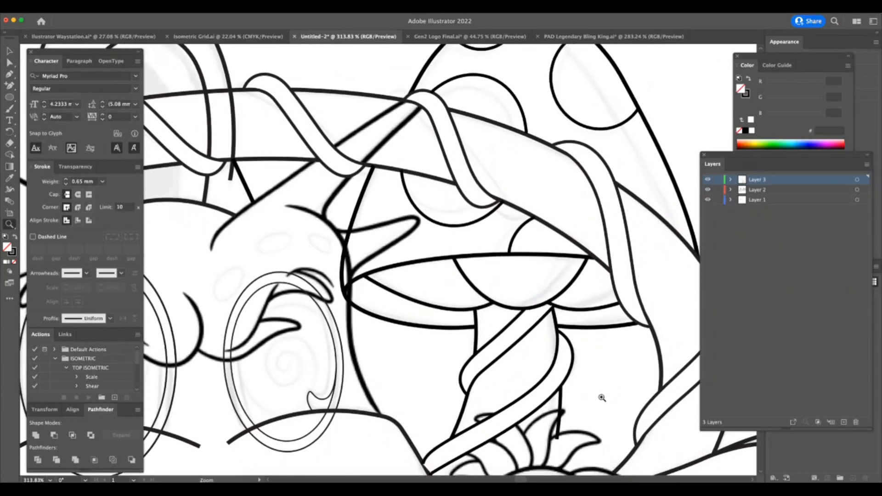
Draw a short straight Pen segment along the muzzle edge where the stem's vine meets it.
scroll(602, 398, "down", 3)
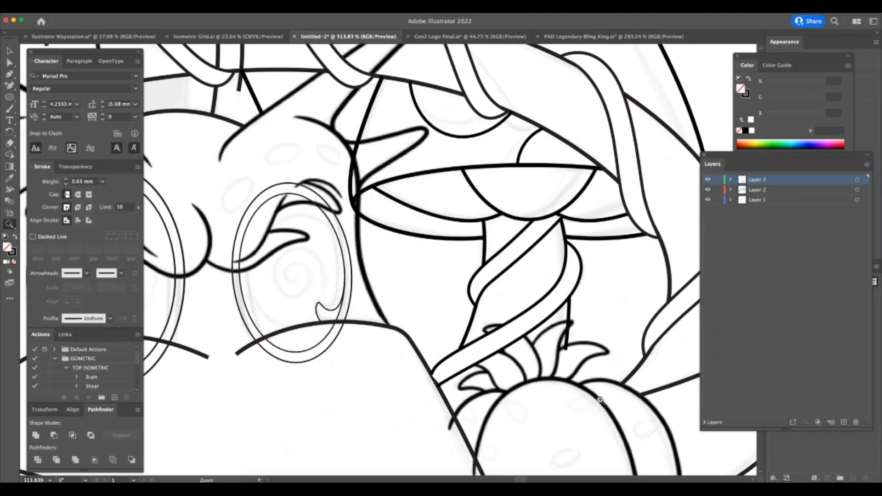
left_click_drag(459, 413, 516, 402)
key("p")
left_click(403, 327)
left_click(440, 394)
key("z")
left_click_drag(443, 408, 430, 417)
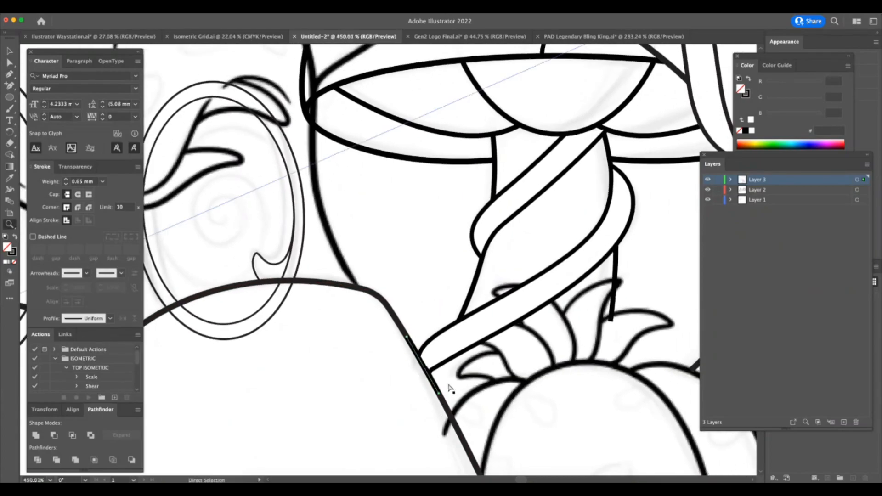
Match the short segment's stroke to the 0.75 mm muzzle line with the Eyedropper.
key("super+Tab")
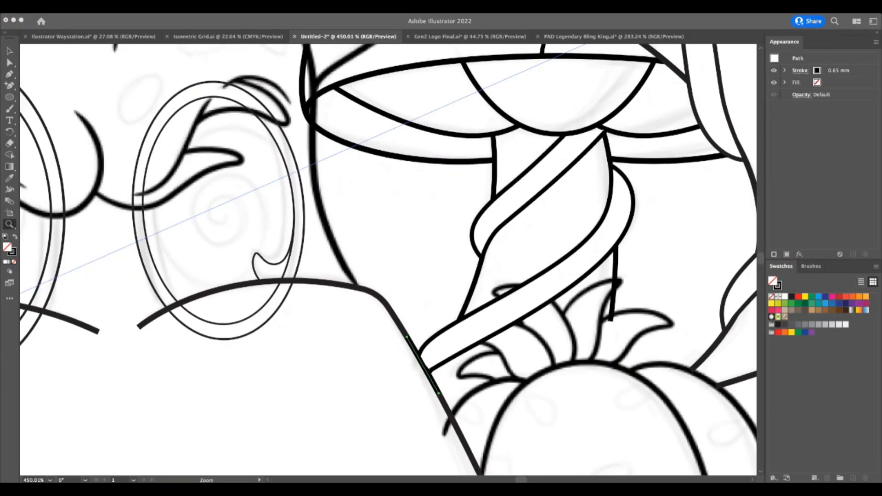
key("super+Tab")
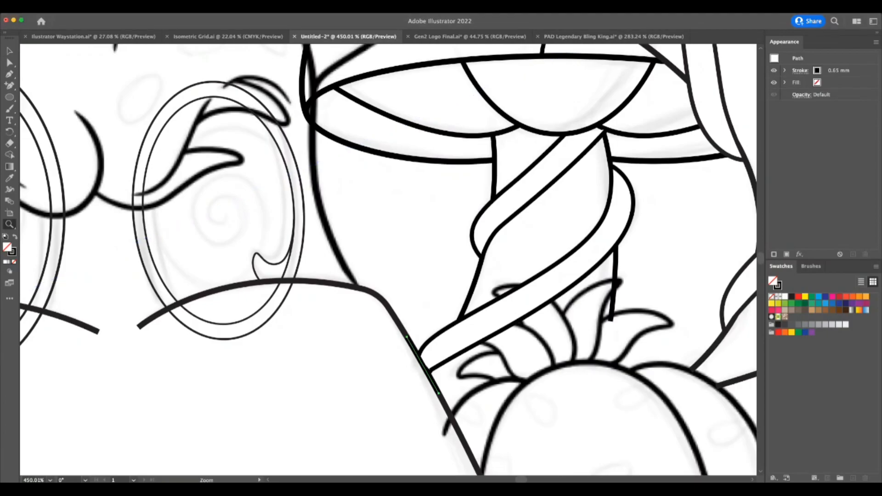
left_click_drag(477, 377, 501, 382)
left_click(10, 179)
left_click(373, 295)
key("super+Tab")
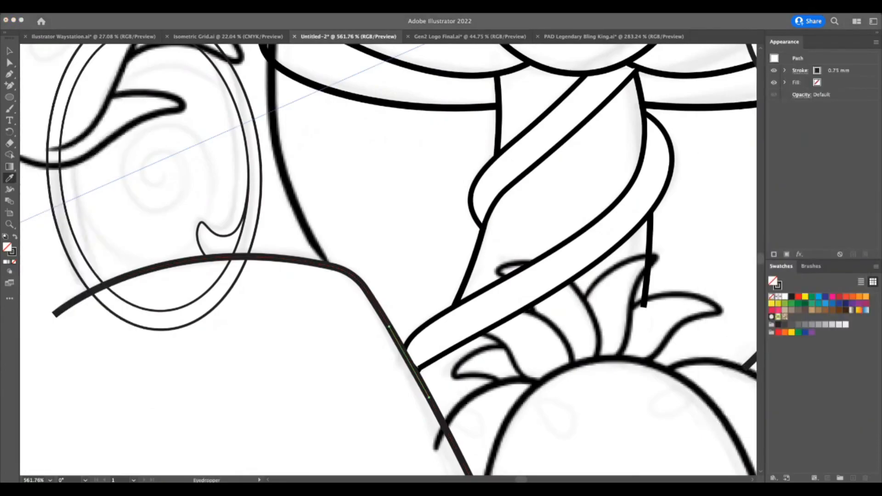
Adjust the anchor at the lower end of the stem's vine so the vine meets the muzzle edge.
mouse_move(498, 410)
left_mouse_down()
mouse_move(476, 411)
mouse_move(485, 397)
mouse_move(491, 407)
left_mouse_up()
key("a")
left_click_drag(438, 363, 436, 367)
key("super+Tab")
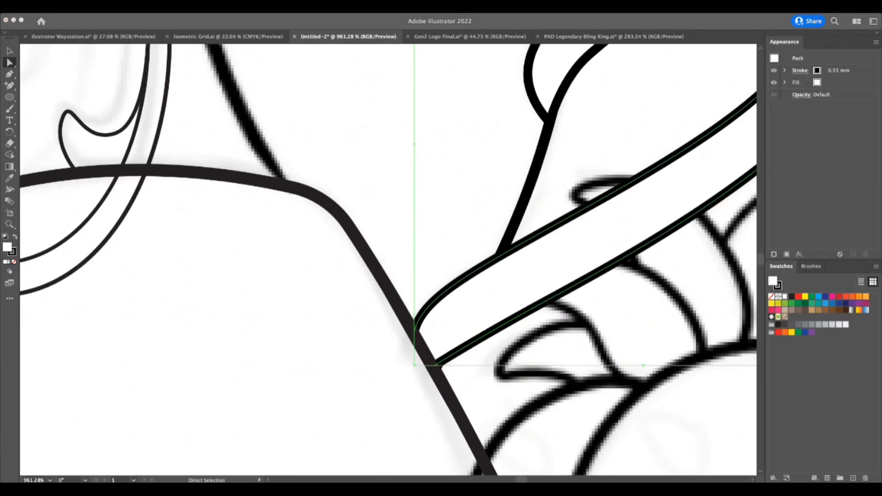
Draw a short curved Pen segment over the large mushroom's gill line, just beside the semicircle beneath the cap.
key("super+Tab")
key("z")
left_click_drag(518, 390, 380, 439)
left_click_drag(616, 396, 485, 434)
left_click_drag(641, 336, 735, 345)
left_click_drag(511, 346, 644, 367)
key("a")
left_click(564, 293)
left_click(578, 318)
key("p")
left_click(556, 289)
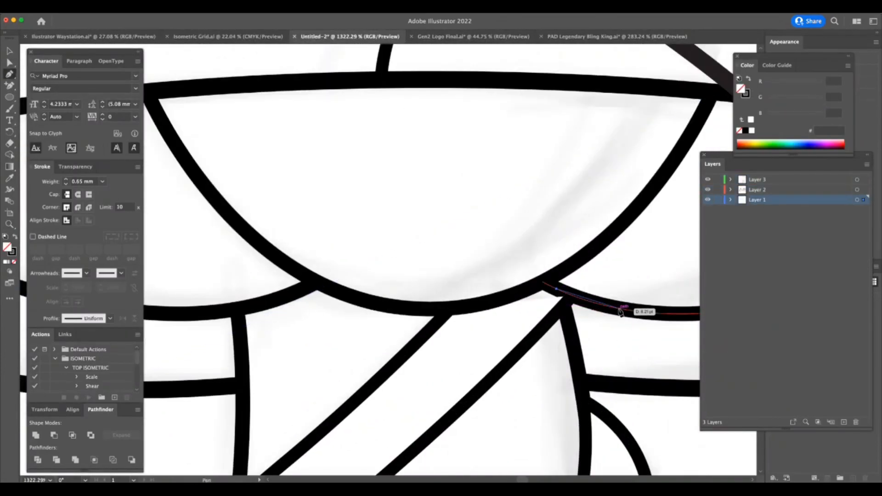
left_click_drag(622, 309, 625, 341)
key("super+space")
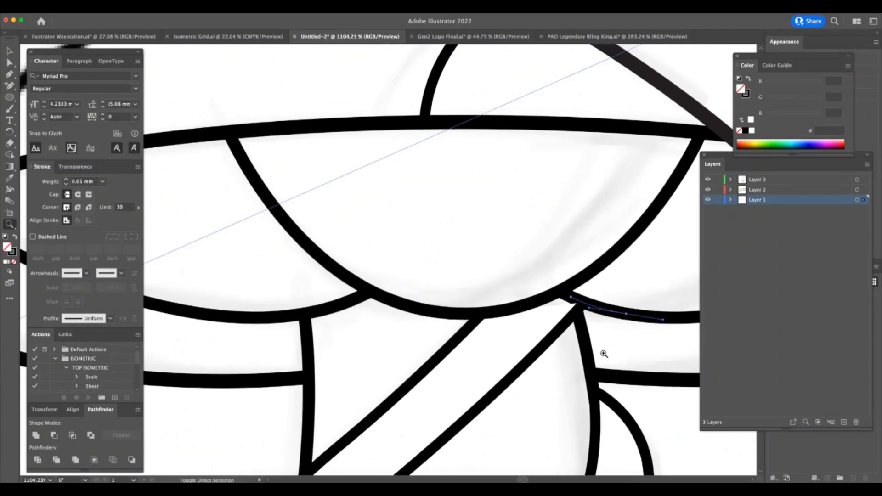
Lock Layer 1 and Layer 2 and move the short gill segment onto Layer 3 in the same place.
left_click(9, 50)
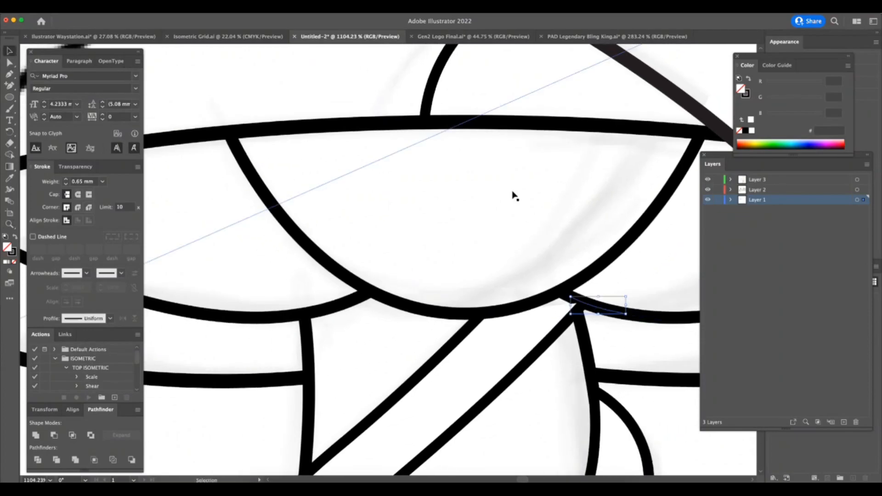
left_click(718, 200)
left_click(718, 189)
left_click(750, 182)
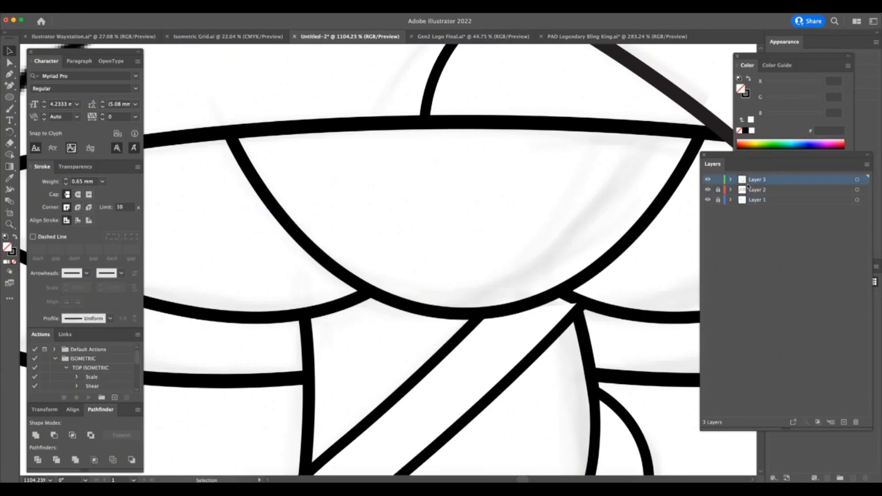
key("super+Tab")
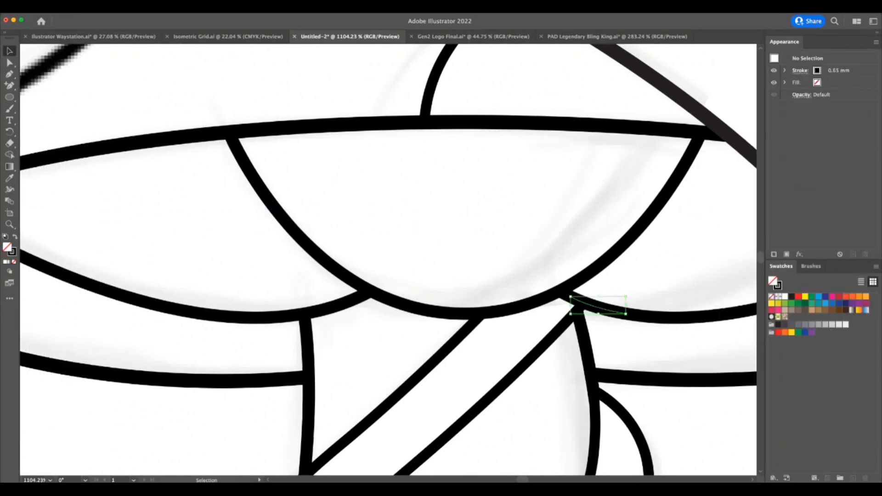
left_click(593, 305)
Unlock Layer 2 and Layer 1, and give the line under the creature's left eye a width profile tapered at both ends.
key("z")
left_click_drag(638, 345, 586, 393)
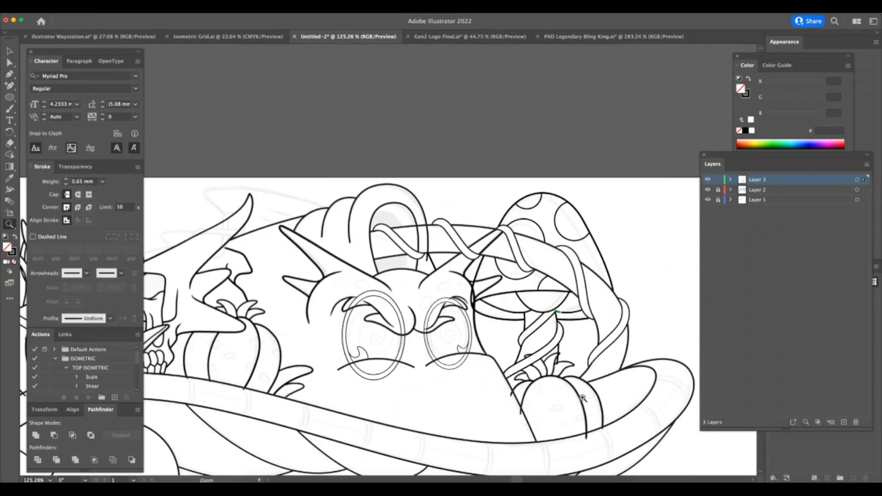
left_click_drag(404, 382, 498, 377)
left_click(11, 51)
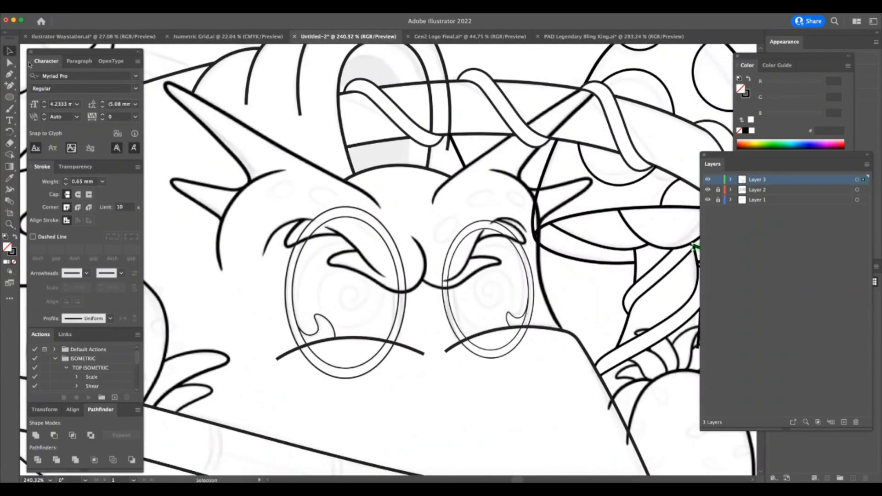
left_click(370, 352)
left_click_drag(718, 190, 718, 200)
key("a")
left_click(419, 350)
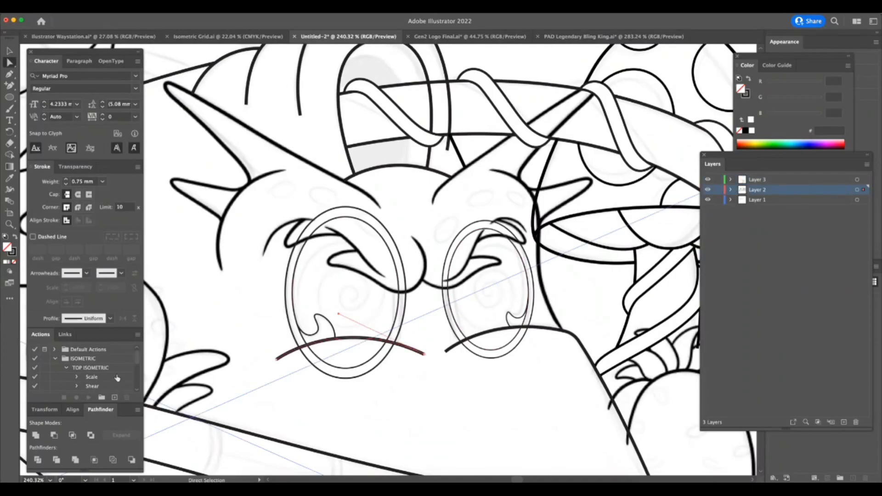
left_click(110, 318)
left_click(85, 342)
Taper the inner end of the muzzle line under the right eye to a point with the Width tool.
key("z")
left_click_drag(456, 356, 547, 339)
left_click(9, 189)
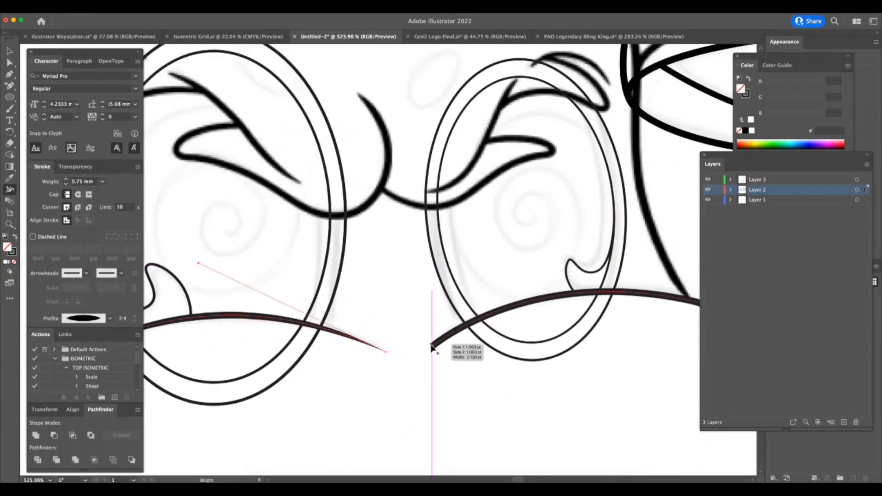
left_click_drag(431, 347, 490, 321)
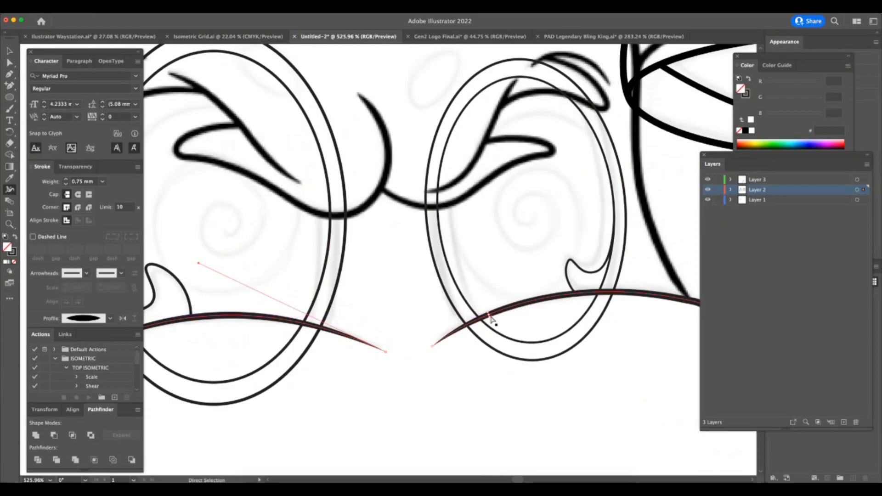
Adjust the stroke thickness near both ends of the line under the left eye with the Width tool.
left_click_drag(340, 332, 340, 337)
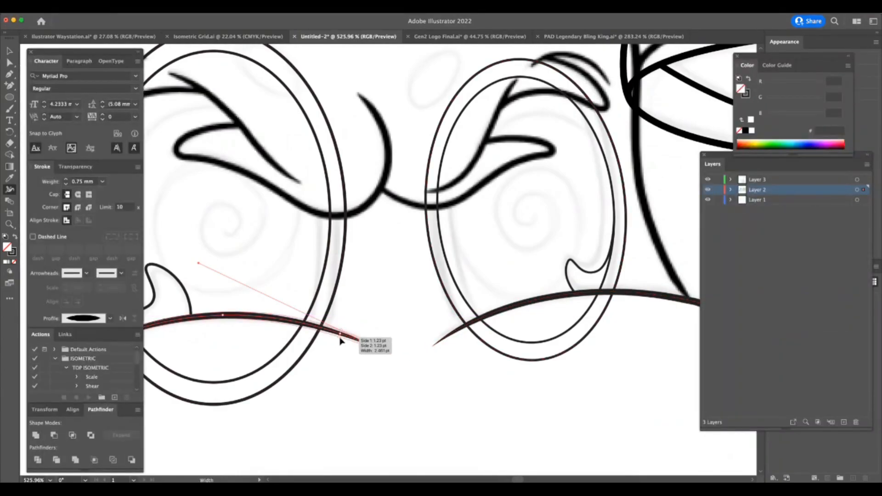
scroll(321, 354, "left", 5)
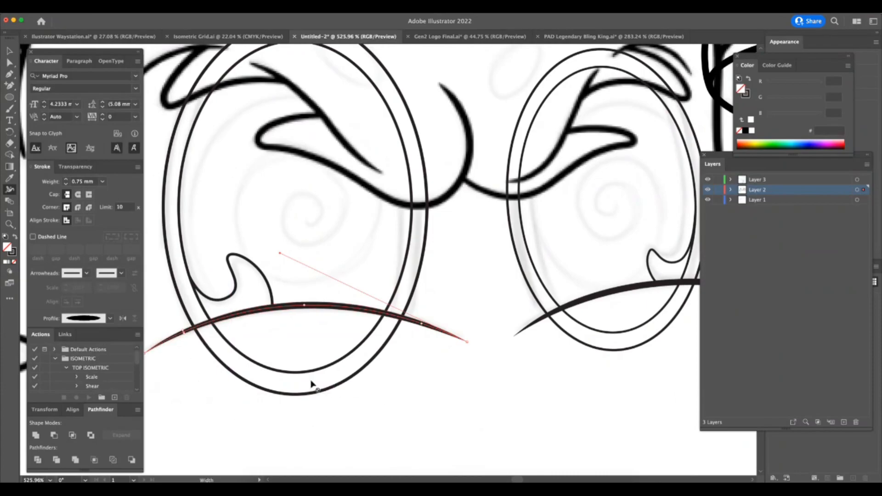
left_click_drag(185, 335, 186, 334)
key("z")
left_click_drag(521, 377, 410, 417)
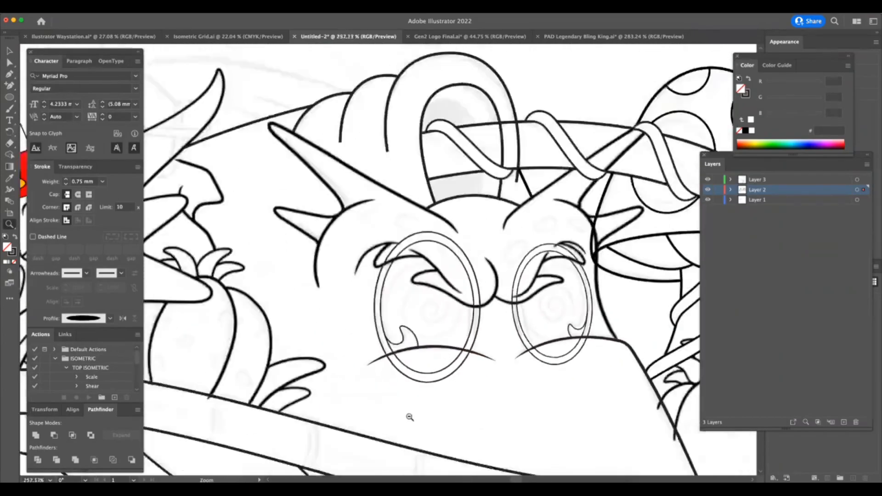
left_click_drag(526, 378, 437, 402)
key("a")
key("z")
left_click_drag(562, 382, 653, 388)
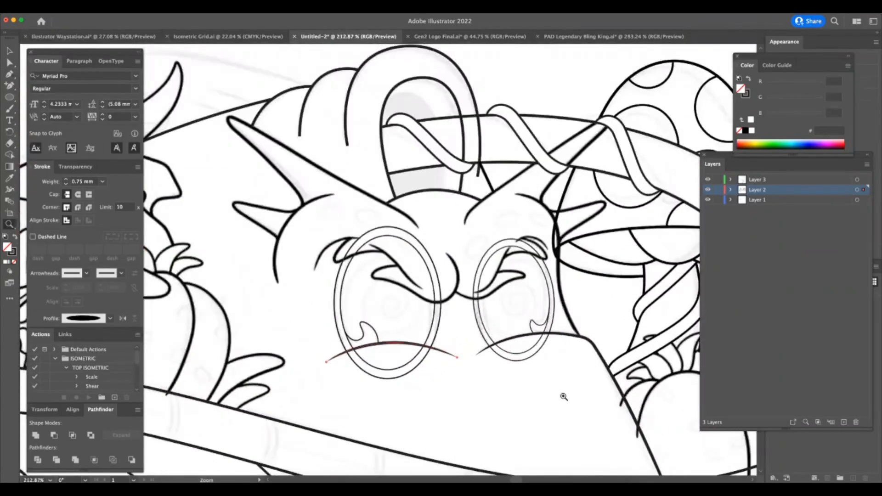
left_click(556, 407)
left_click_drag(489, 407, 345, 440)
key("a")
left_click(410, 406)
key("z")
Set the stroke of both eyes' inner ovals to 0.75 mm.
left_click_drag(385, 352, 490, 337)
key("a")
left_click(418, 315)
left_click(518, 305)
left_click(384, 328, "shift")
left_click(103, 182)
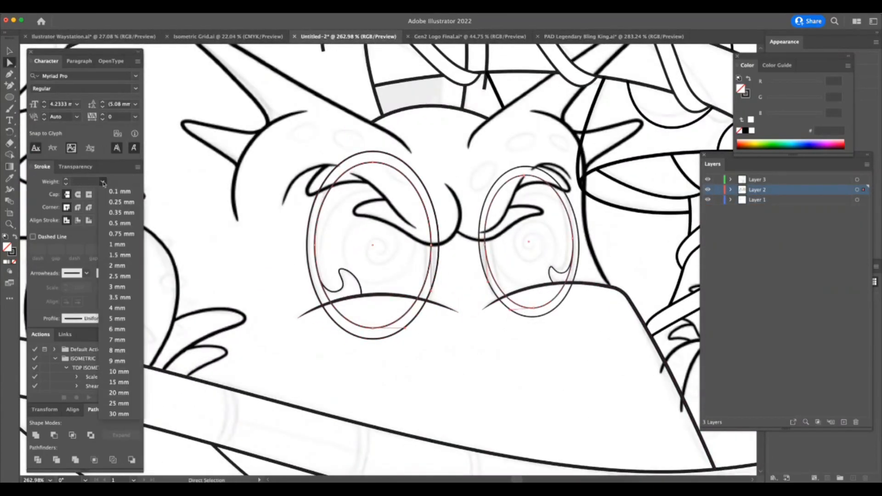
left_click(118, 223)
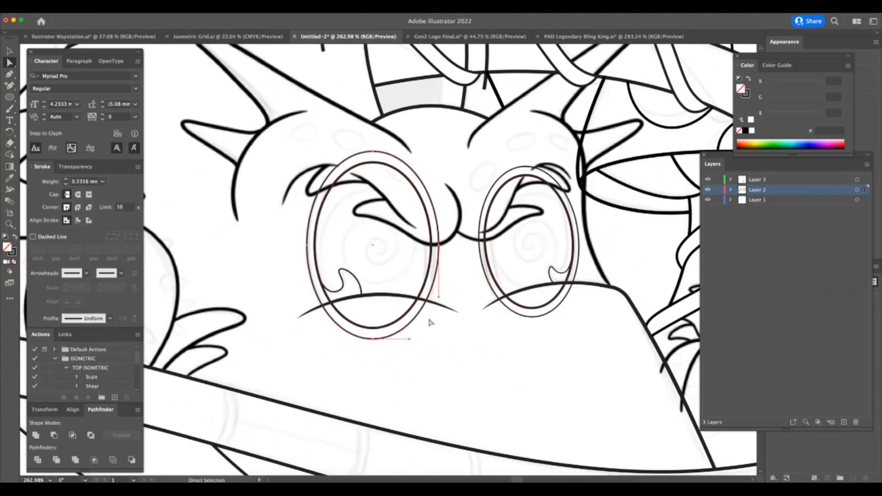
left_click(102, 182)
left_click(118, 235)
key("super+Tab")
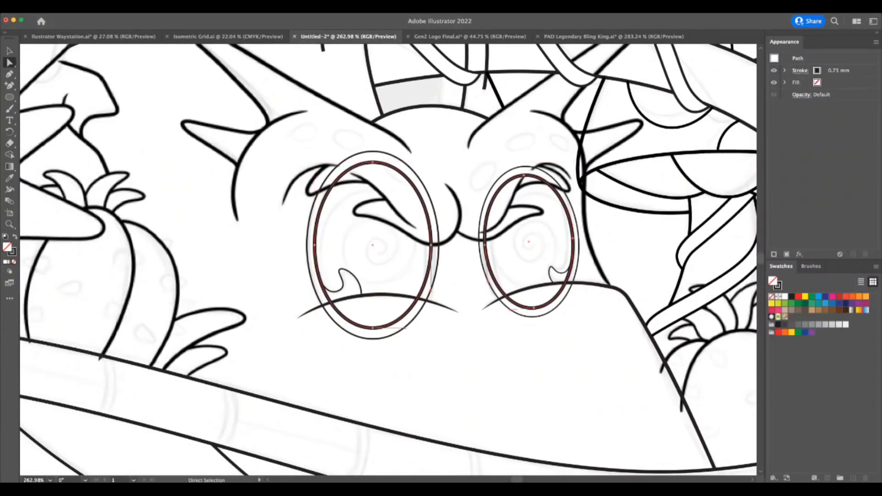
key("super+Tab")
Set the stroke of both eyes' outer ovals to 0.55 mm.
key("z")
left_click_drag(375, 140, 400, 146)
key("v")
left_click(356, 158)
left_click(585, 177, "shift")
left_click(90, 179)
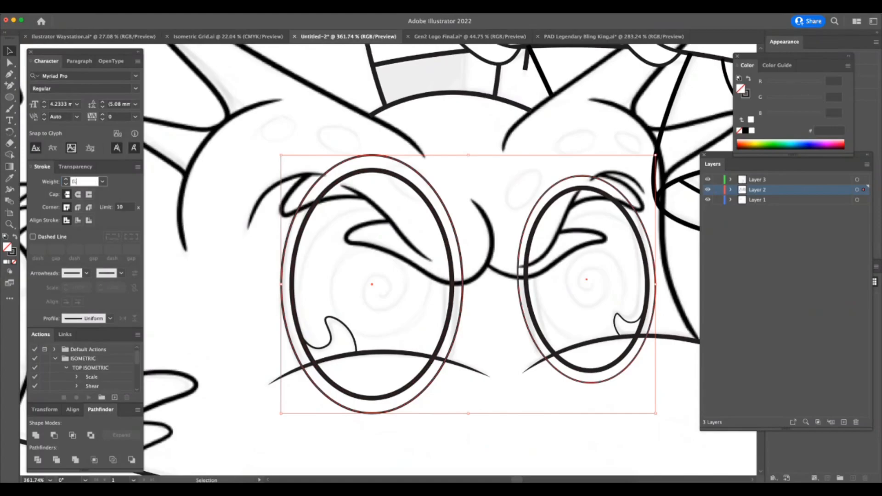
type("0.55")
key("Return")
left_click(499, 403)
Match the small curl shapes inside both eyes to the inner oval's 0.75 mm stroke with the Eyedropper.
left_click(326, 344)
key("z")
left_click_drag(344, 360, 364, 357)
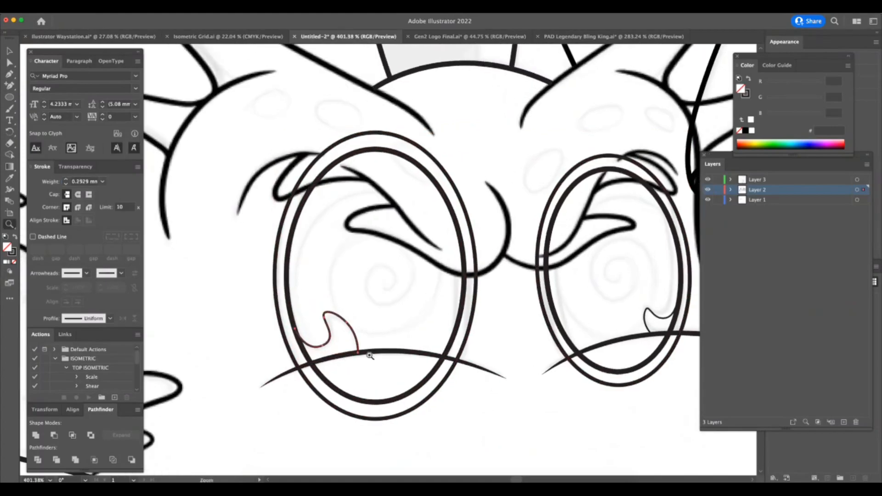
key("Tab")
key("Tab")
key("a")
left_click(650, 330, "shift")
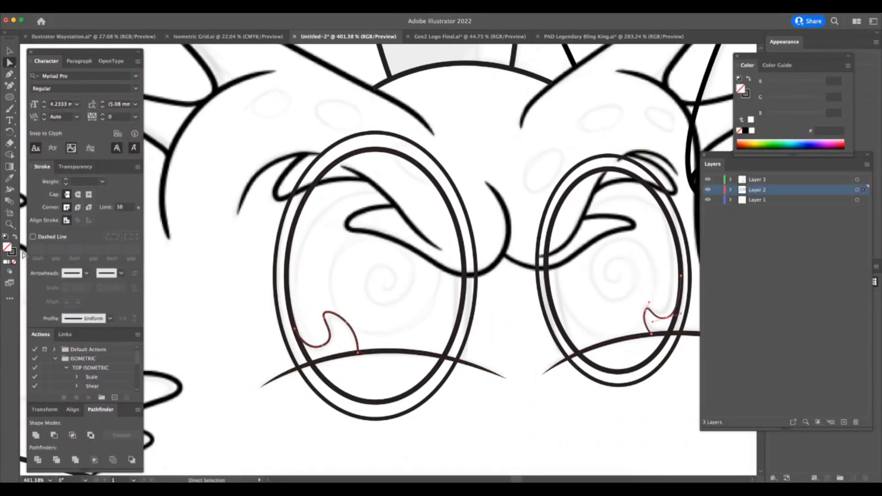
left_click(9, 178)
left_click(293, 248)
key("z")
key("Tab")
key("Tab")
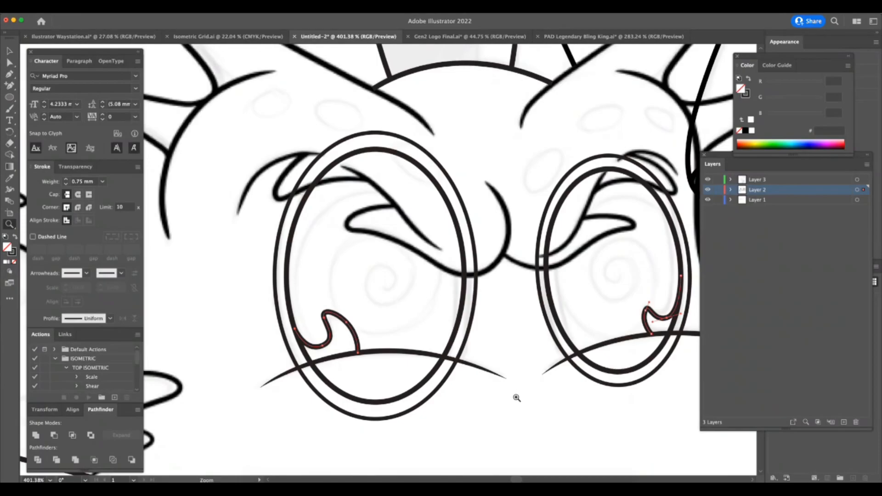
Match the curl shapes inside both eyes to the outer oval's 0.55 mm stroke with the Eyedropper.
key("super+Tab")
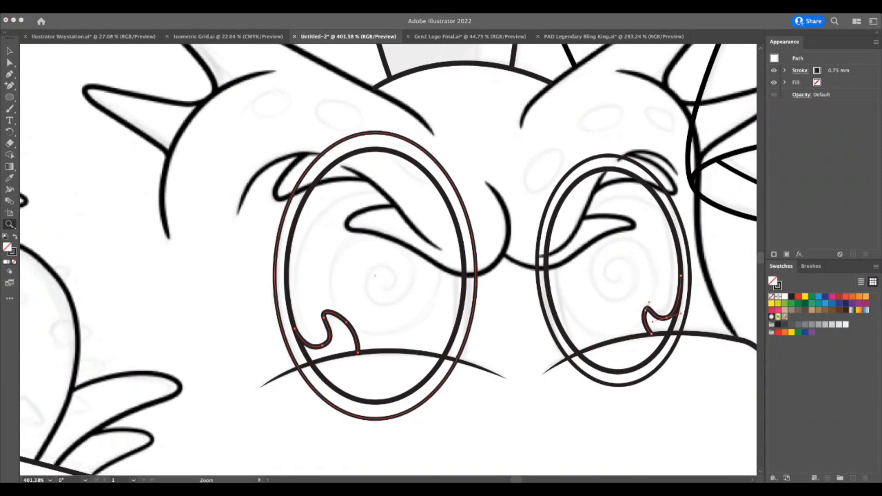
key("super+Tab")
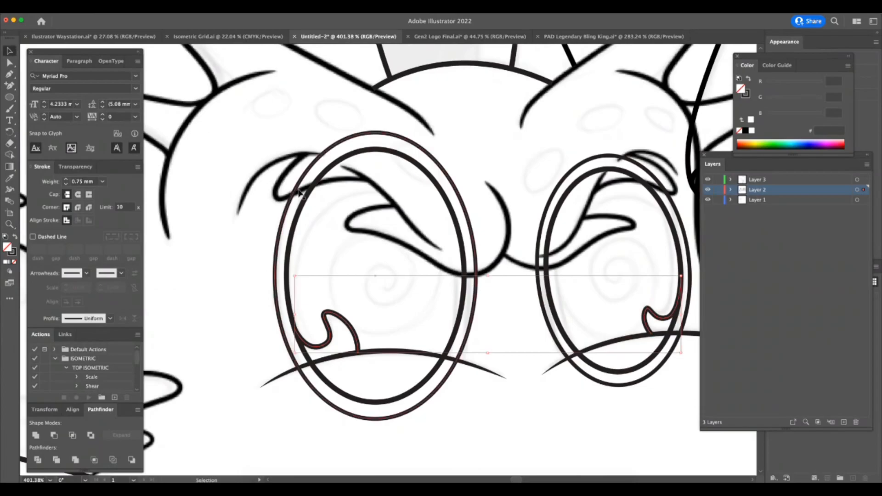
left_click(306, 312)
left_click_drag(307, 311, 381, 299)
left_click(9, 179)
left_click(273, 171)
key("z")
left_click_drag(536, 385, 414, 424)
left_click_drag(597, 414, 587, 424)
key("super+Tab")
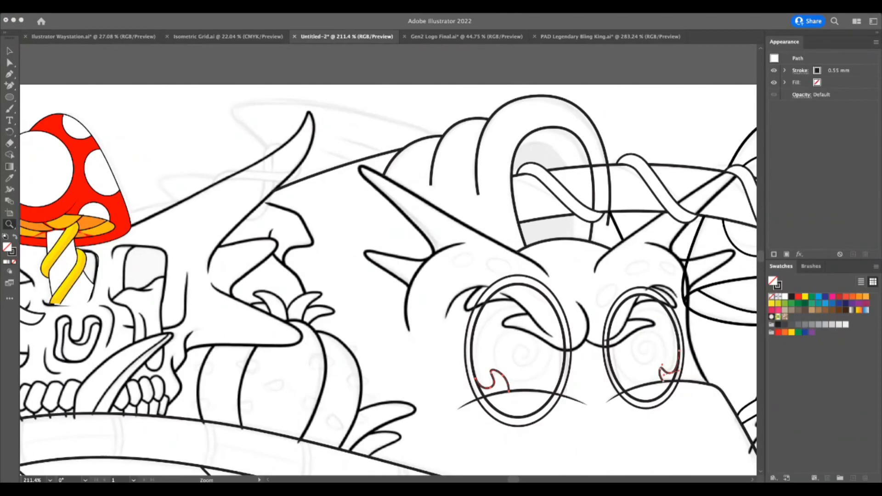
key("super+Tab")
Add anchor points where the outer arch line crosses the vine-wrapped branch's edges and delete the segment between them.
left_click_drag(620, 425, 637, 428)
scroll(636, 424, "down", 4)
scroll(636, 424, "right", 5)
left_click_drag(628, 361, 613, 352)
left_click_drag(540, 96, 692, 120)
left_click(409, 97)
left_click(12, 86)
left_click(437, 65)
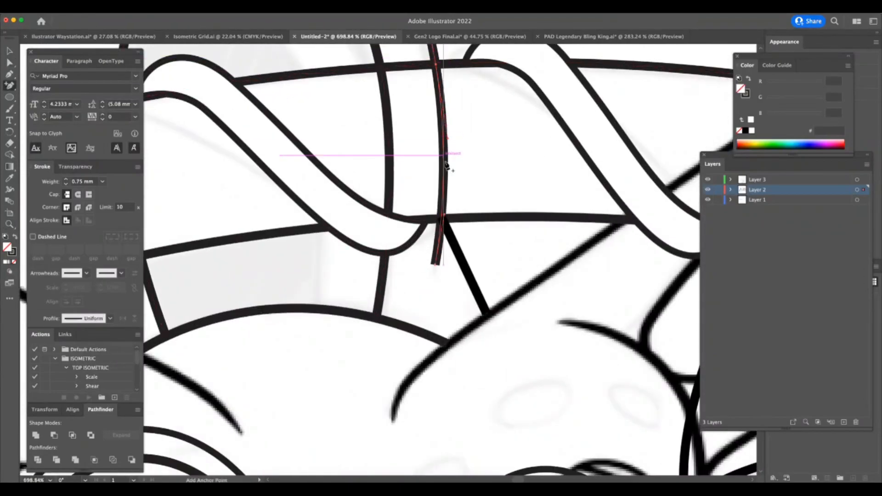
key("a")
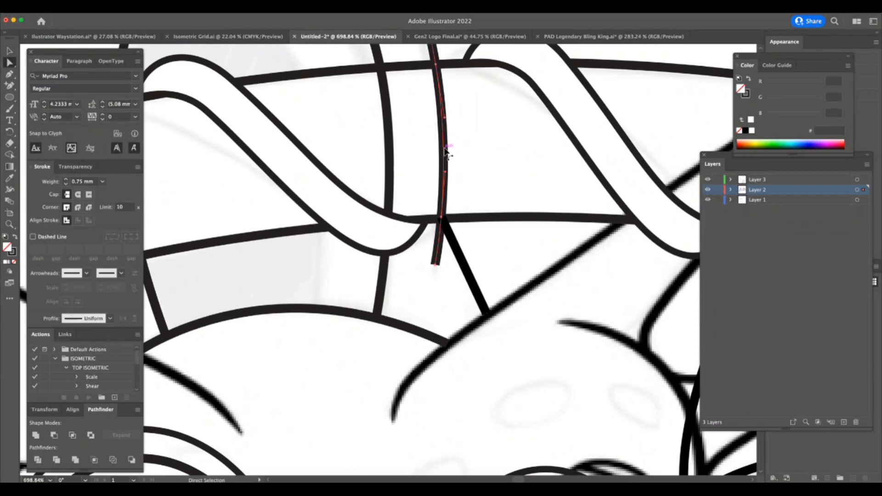
left_click(446, 152)
key("Delete")
Taper the lower tip of the arch line's leftover piece beneath the branch with the Width tool.
key("shift+w")
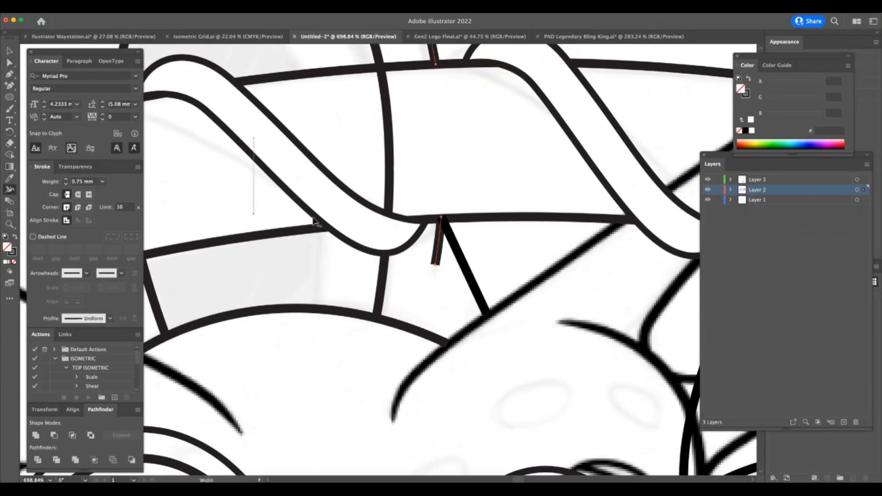
left_click_drag(432, 269, 442, 251)
key("z")
left_click_drag(446, 324, 339, 368)
left_click_drag(501, 401, 434, 402)
key("a")
left_click(502, 230)
Taper the lower-left ends of the middle and largest arch lines behind the horn with the Width tool.
key("z")
left_click_drag(348, 301, 388, 321)
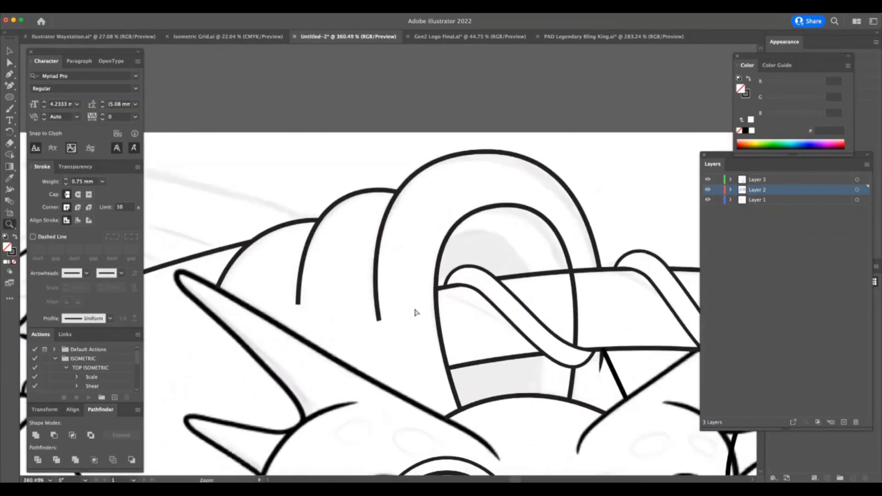
key("super+Tab")
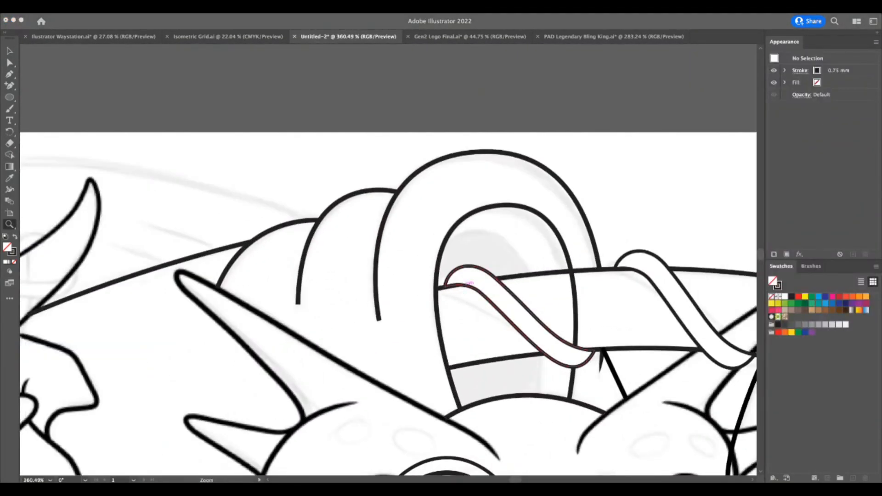
left_click(311, 347)
left_click_drag(311, 348, 367, 361)
left_click(10, 190)
left_click_drag(292, 284, 293, 284)
left_click_drag(410, 306, 410, 309)
left_click_drag(410, 253, 408, 253)
key("super+Tab")
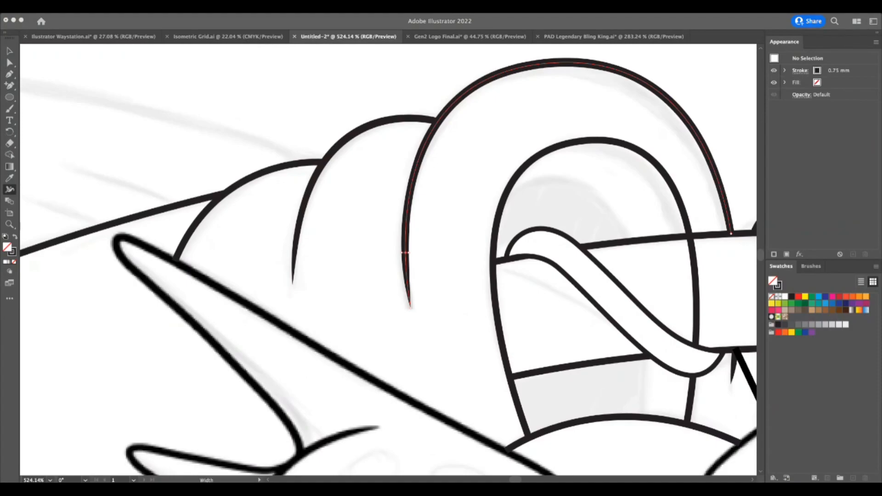
left_click(493, 447)
Draw a curved Pen line along the grey shading inside the arch, from its left side to the branch's upper edge.
key("z")
left_click_drag(497, 423, 415, 432)
left_click_drag(573, 399, 616, 404)
key("a")
left_click(427, 331)
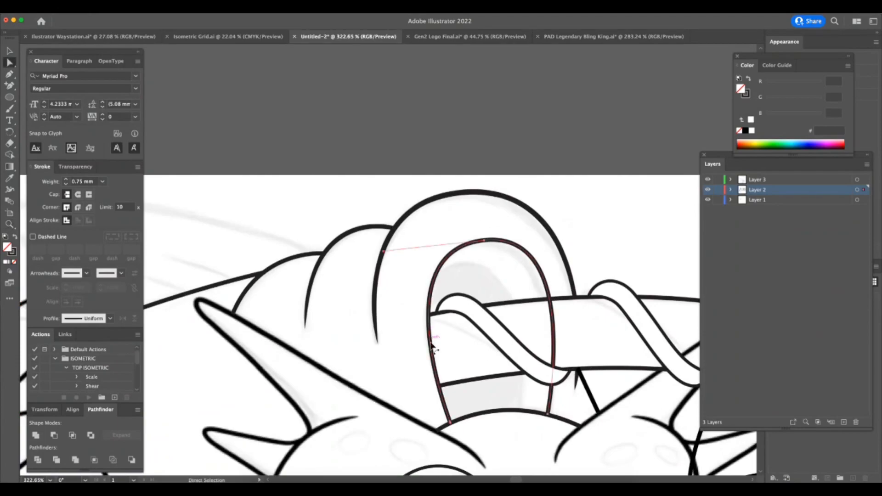
key("p")
left_click(501, 180, "super")
left_click(432, 281)
left_click_drag(475, 267, 506, 274)
left_click(513, 302)
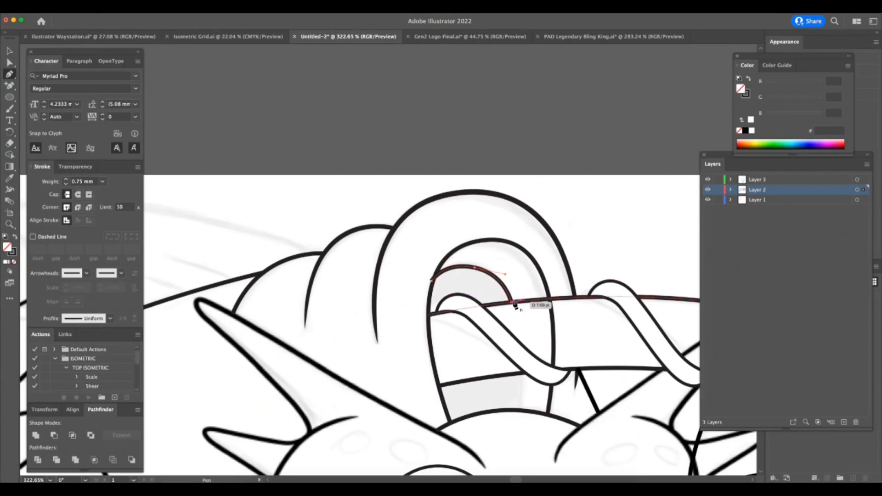
Adjust both end anchors of the shading curve to meet the arch's left side and the branch's upper edge.
left_click_drag(455, 257, 534, 253)
key("a")
left_click(411, 304)
left_click_drag(411, 304, 412, 314)
left_click(503, 279)
left_click_drag(568, 346, 566, 349)
Draw a short, nearly vertical Pen line along the grey shading in the arch opening below the branch.
left_click_drag(591, 396, 396, 450)
left_click_drag(602, 444, 754, 418)
key("p")
left_click(597, 378)
left_click_drag(598, 435, 596, 453)
key("z")
left_click_drag(612, 446, 533, 464)
key("a")
left_click(636, 424)
key("z")
left_click_drag(617, 425, 510, 451)
key("a")
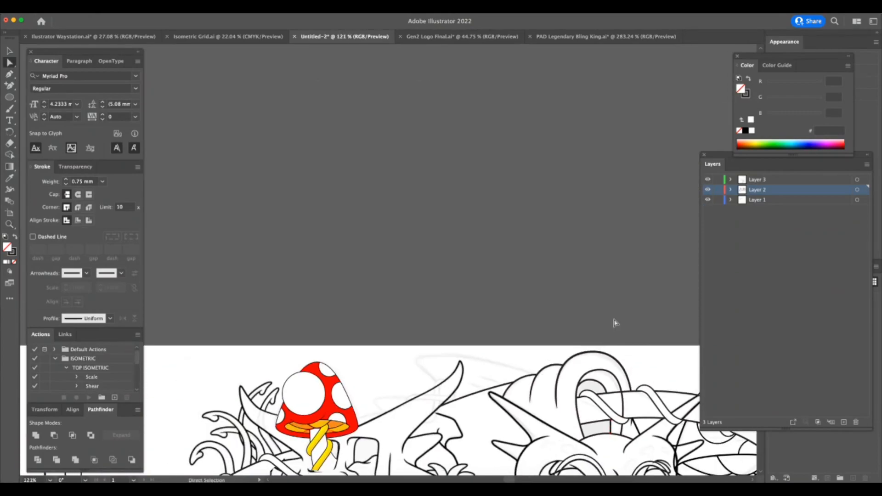
scroll(616, 323, "down", 10)
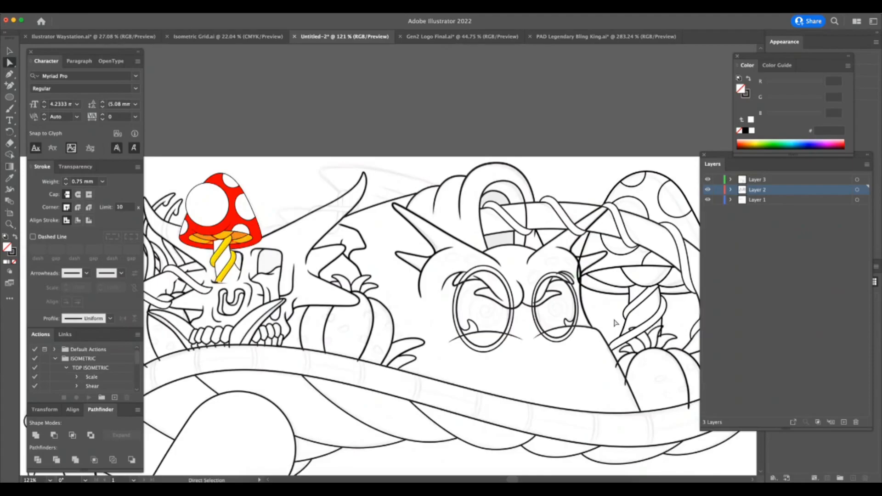
key("super+Tab")
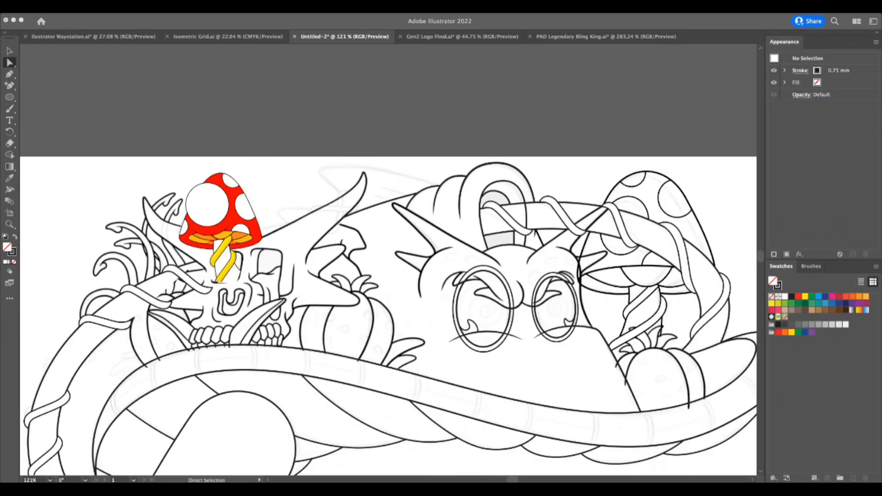
key("Tab")
key("z")
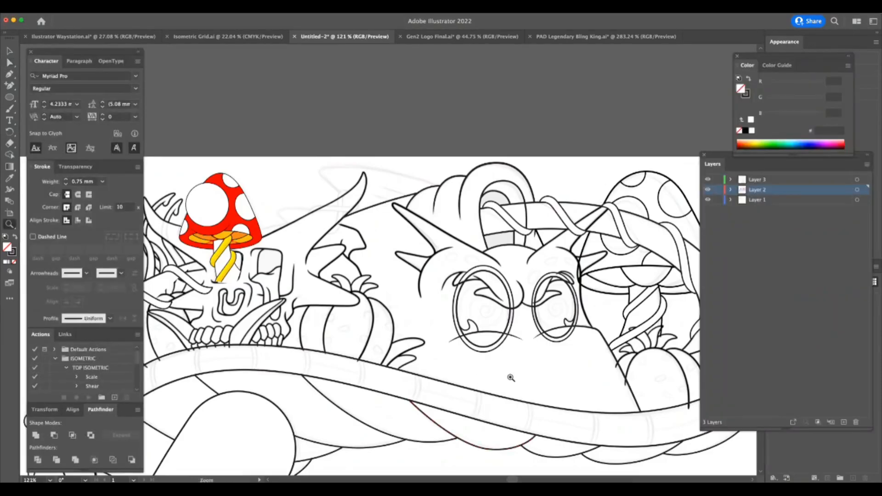
left_click(512, 378, "alt")
left_click(557, 363)
left_click(504, 360)
key("v")
left_click(468, 326)
left_click_drag(359, 266, 356, 267)
left_click(522, 272)
left_click_drag(519, 265, 515, 265)
key("z")
left_click_drag(599, 351, 569, 391)
left_click(597, 389, "alt")
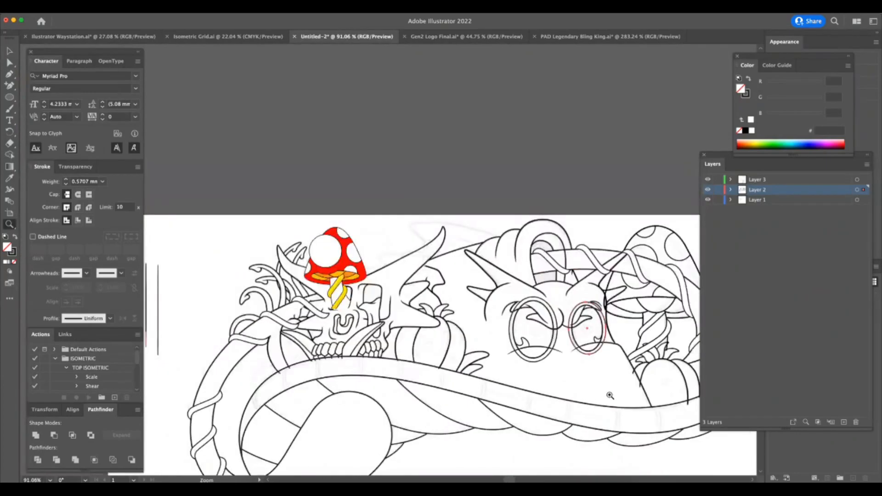
left_click(625, 391)
left_click(634, 389)
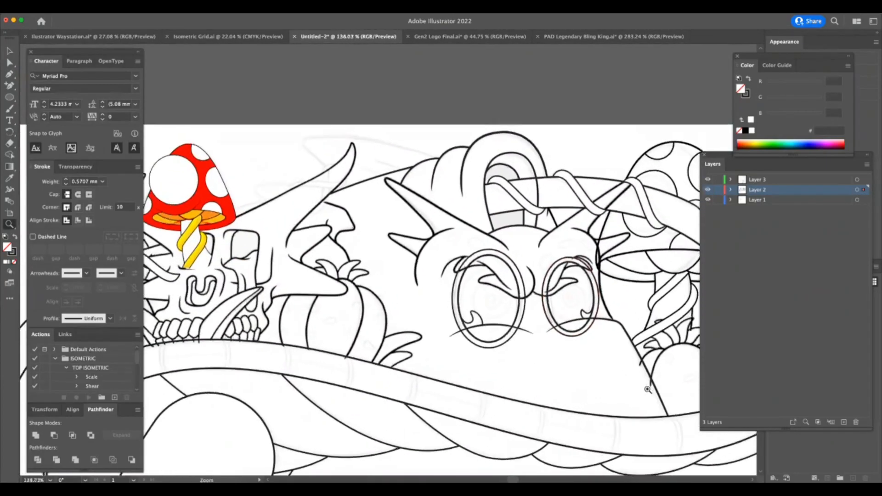
left_click(623, 391)
left_click(623, 395, "alt")
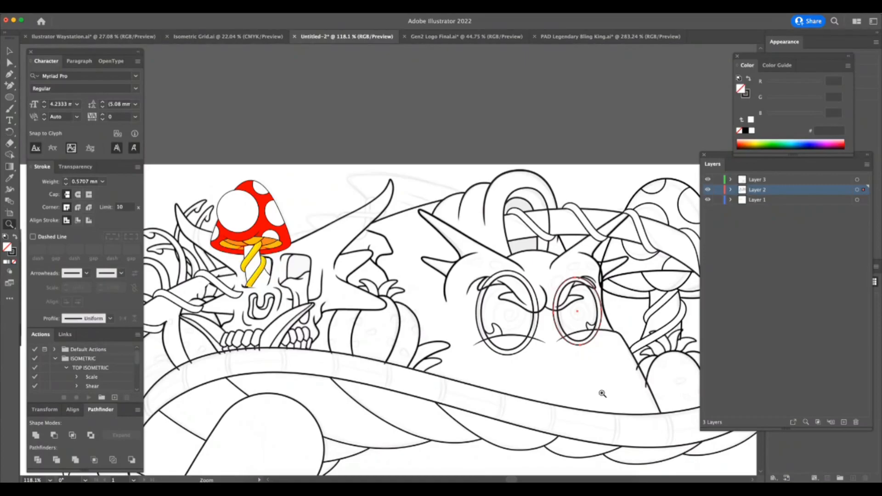
key("super+Tab")
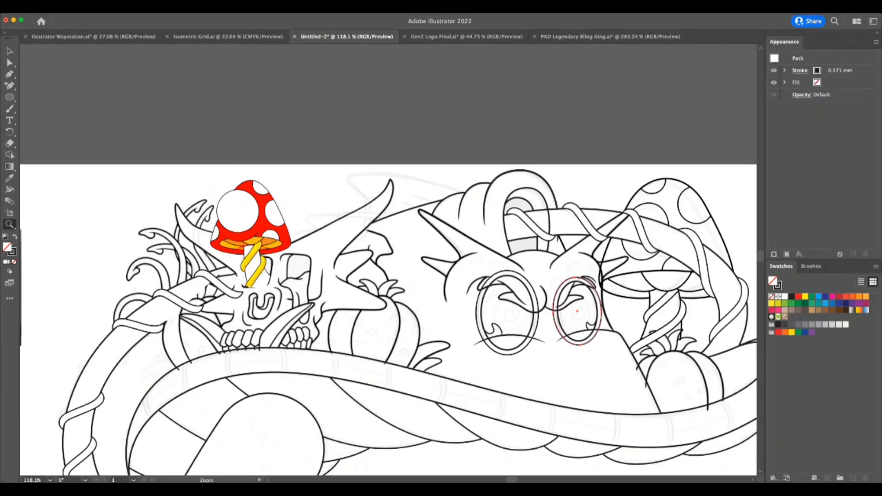
Set the red mushroom cap's outline to a 0.5 mm stroke.
left_click_drag(263, 187, 322, 186)
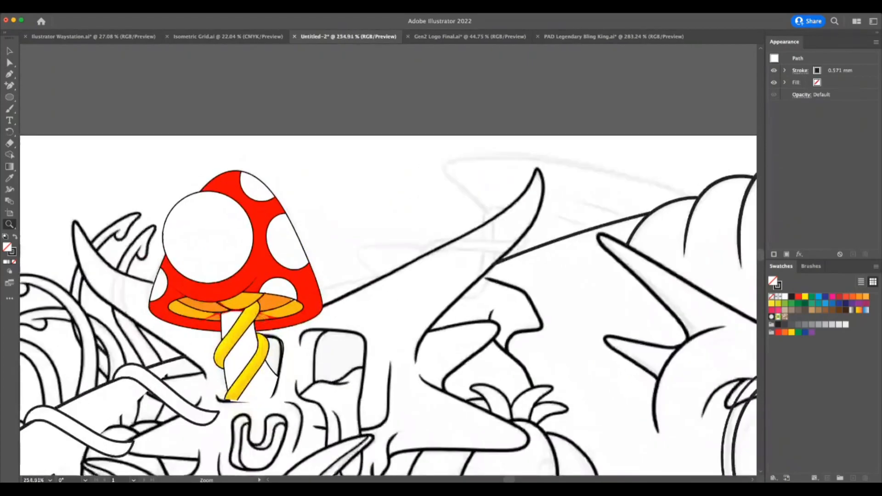
key("a")
left_click(260, 253)
key("z")
left_click_drag(189, 265, 209, 242)
left_click(209, 241)
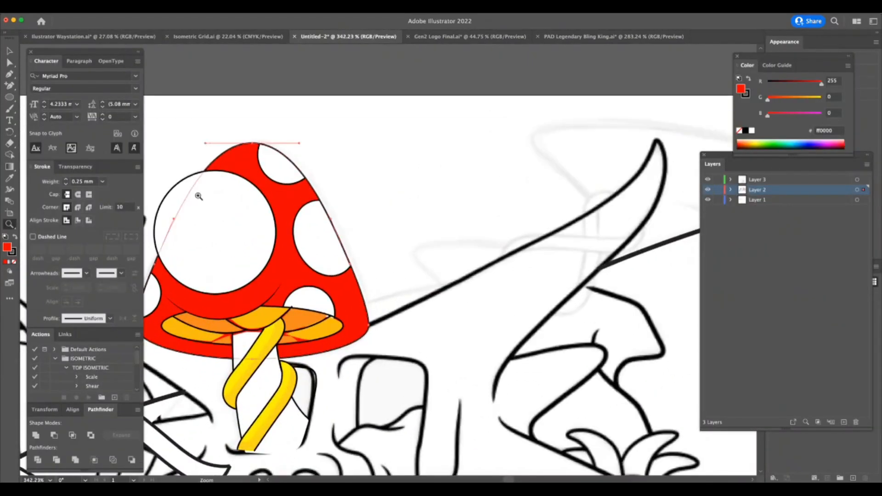
key("super+Tab")
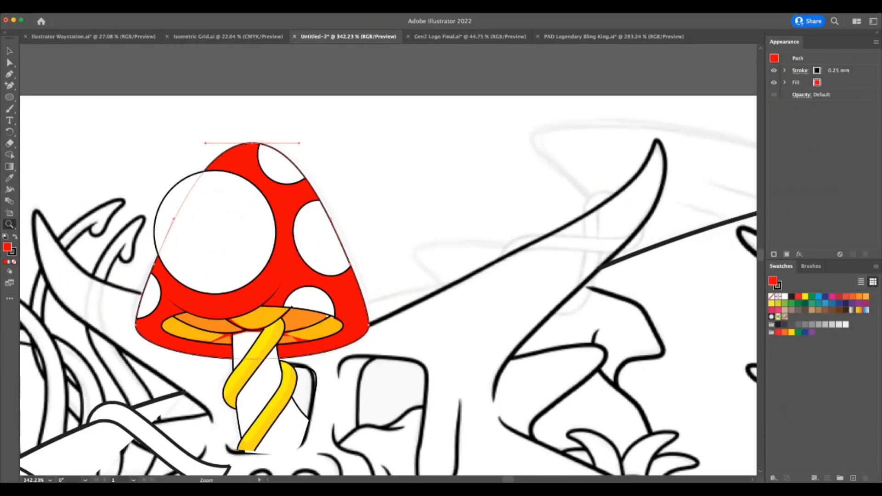
key("Up")
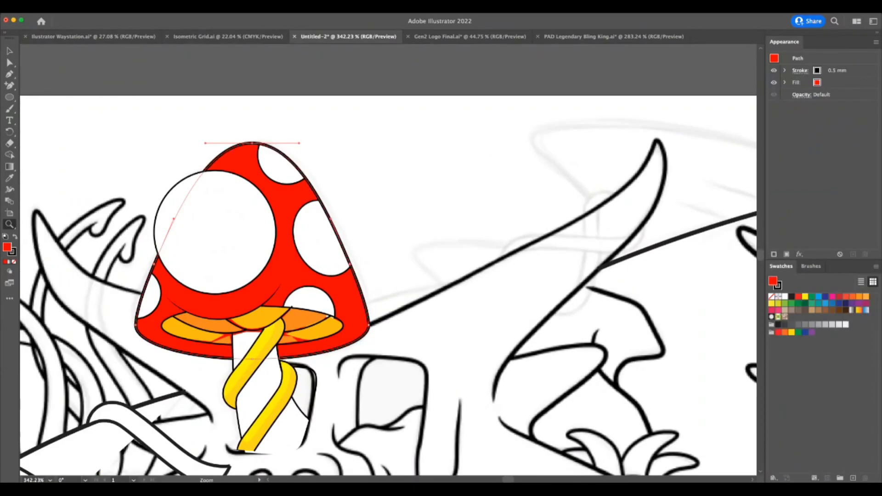
Set the curved crease below the mushroom's large white spot and the spot's outline to 0.5 mm strokes.
left_click_drag(259, 397, 231, 399)
left_click_drag(308, 417, 267, 410)
key("a")
left_click(315, 326)
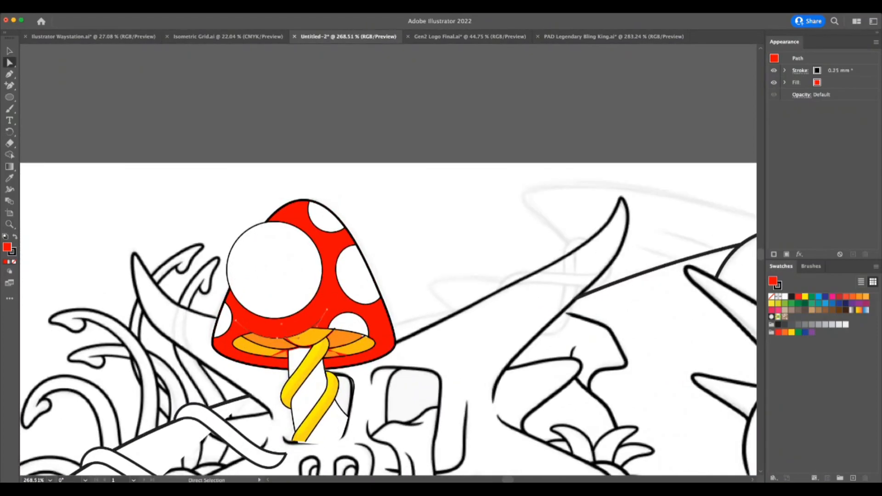
left_click(285, 269)
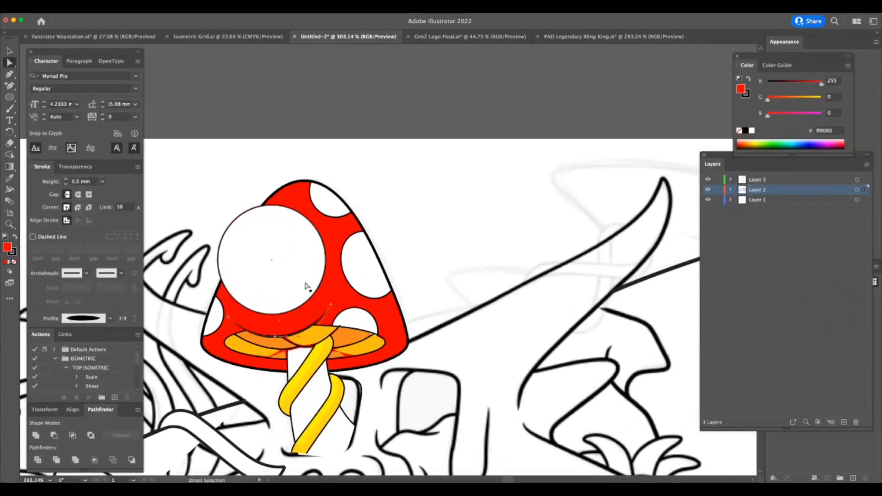
left_click(103, 182)
left_click(118, 224)
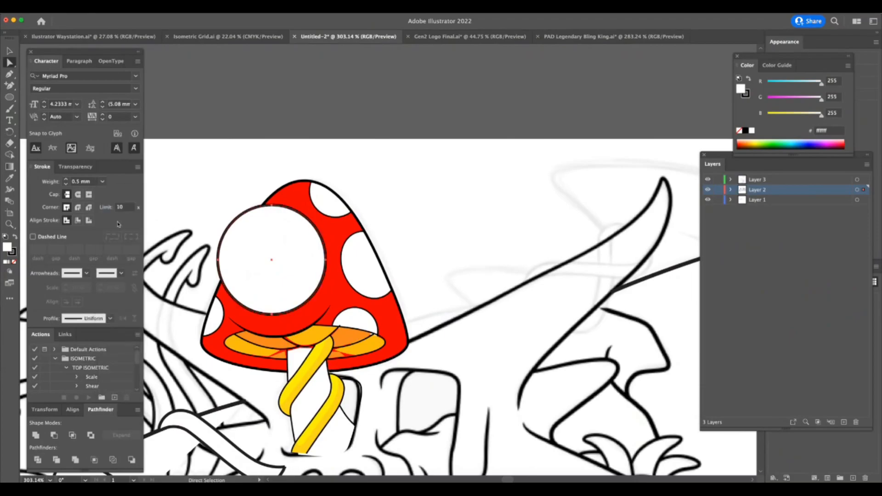
Set the outlines along the left and right sides of the mushroom stem to 0.5 mm strokes.
key("z")
left_click_drag(292, 424, 325, 424)
key("a")
left_click(293, 428)
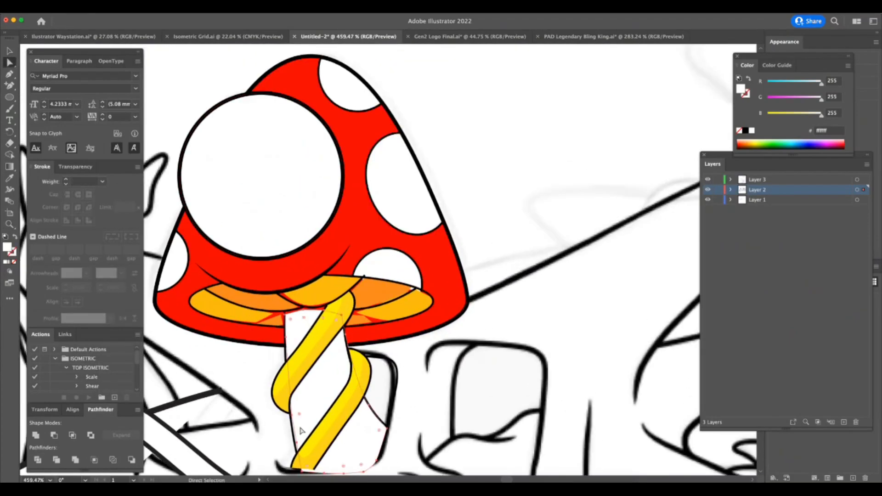
left_click(103, 182)
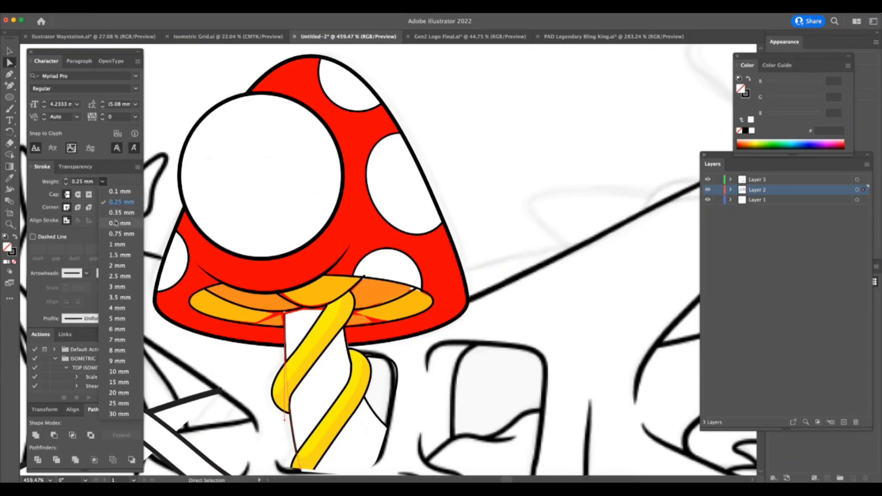
left_click(118, 223)
left_click(369, 403)
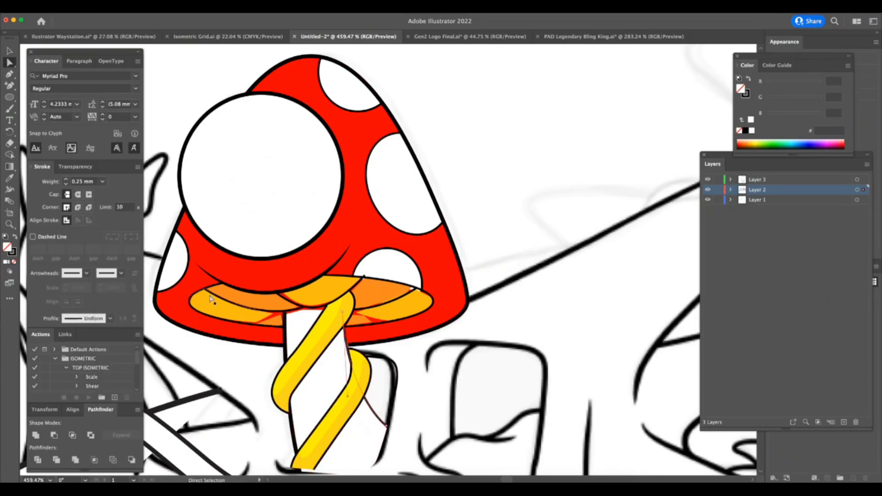
left_click(103, 181)
left_click(118, 224)
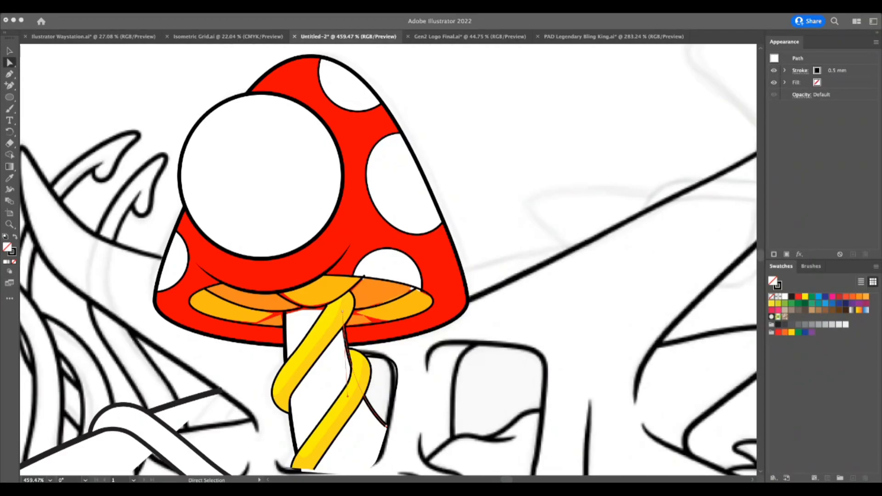
Set the outline of the elliptical gill area under the mushroom cap to a 0.5 mm stroke.
left_click(462, 332)
key("z")
left_click_drag(426, 388, 353, 413)
left_click_drag(345, 361, 432, 331)
key("a")
left_click(464, 287)
left_click(421, 279)
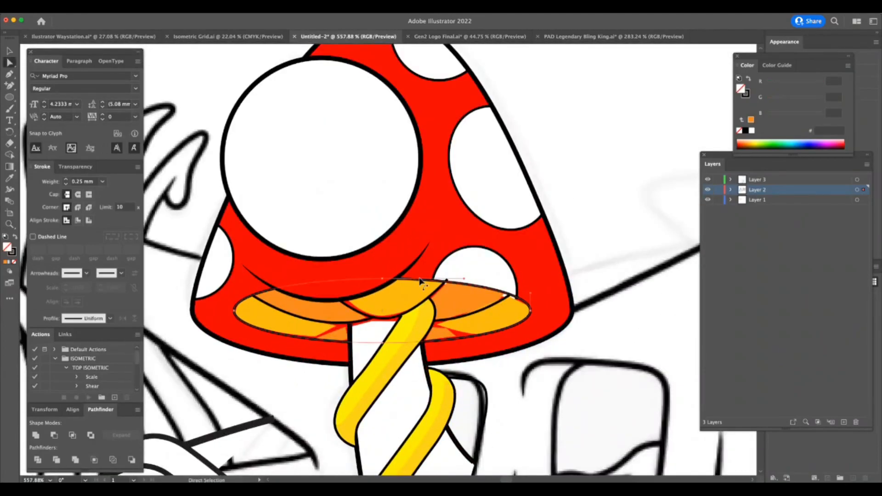
left_click(102, 182)
left_click(115, 221)
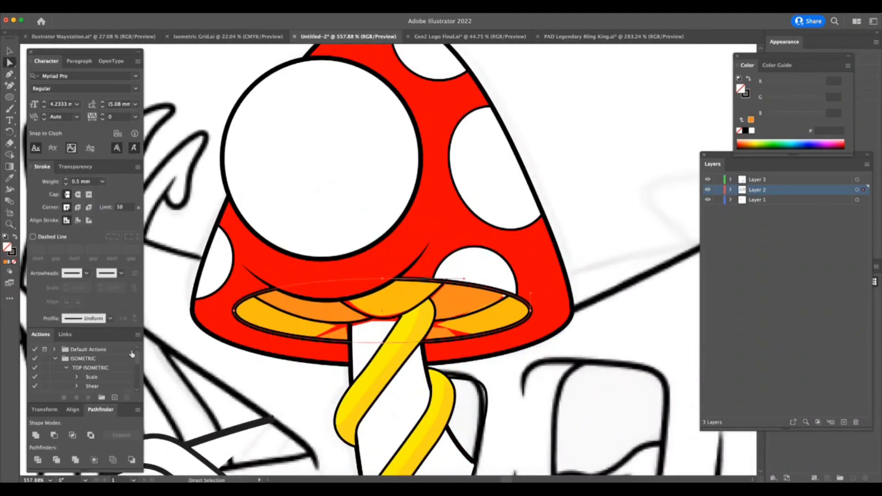
Set the curved dividing lines inside the mushroom's gill area to 0.5 mm strokes.
scroll(388, 317, "up", 3)
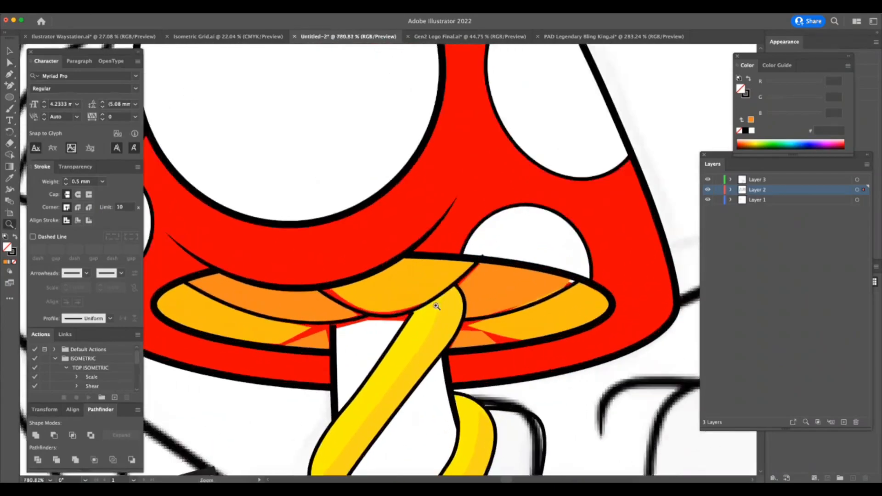
left_click(388, 317)
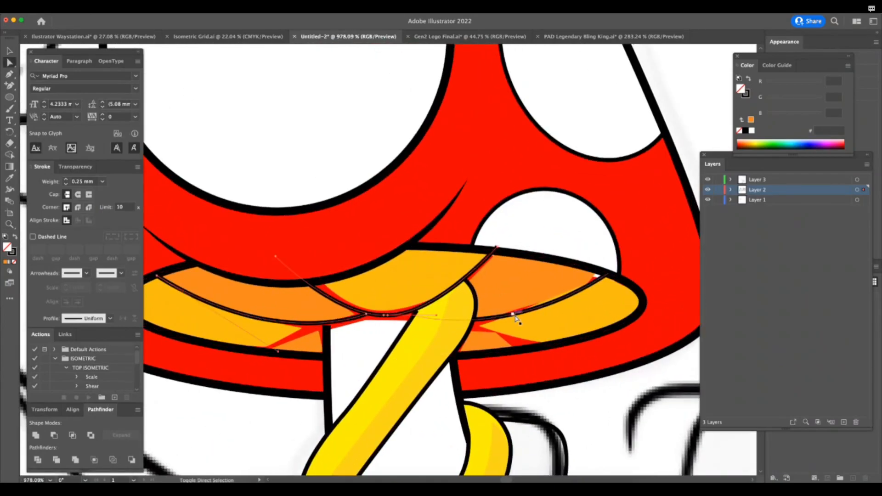
key("Tab")
key("Tab")
left_click(103, 182)
left_click(120, 223)
key("z")
mouse_move(287, 368)
left_mouse_down()
mouse_move(227, 426)
mouse_move(241, 435)
left_mouse_up()
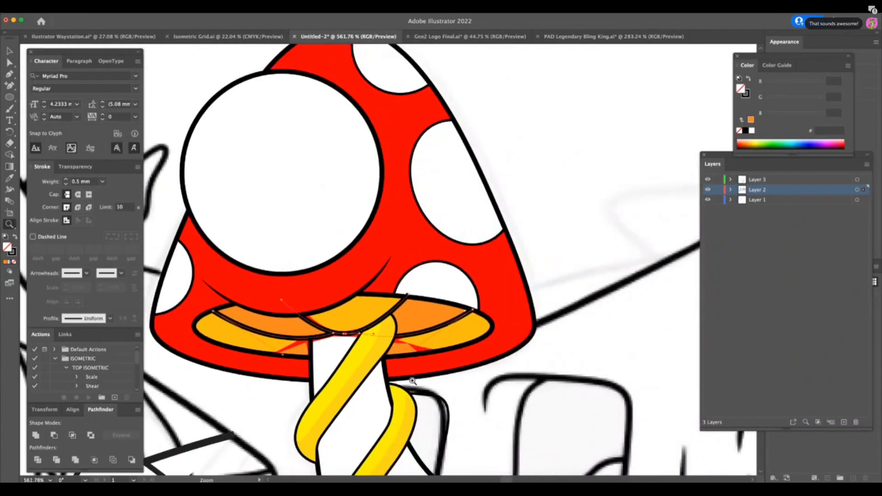
Examine the thickened mushroom outlines against the line weights of the whole illustration.
left_click_drag(413, 382, 322, 409)
left_click_drag(483, 394, 487, 423)
key("a")
left_click(475, 273)
key("z")
scroll(632, 432, "down", 5)
scroll(632, 432, "right", 4)
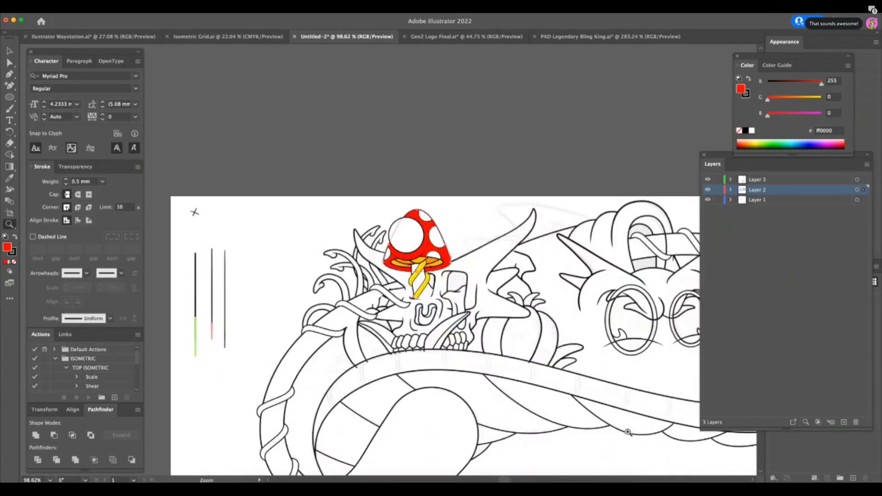
left_click_drag(627, 436, 608, 442)
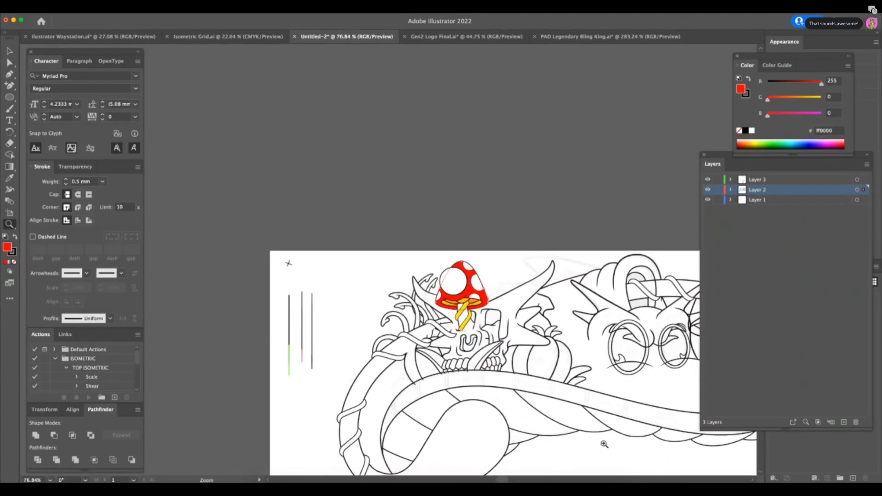
scroll(606, 443, "down", 3)
scroll(606, 443, "right", 4)
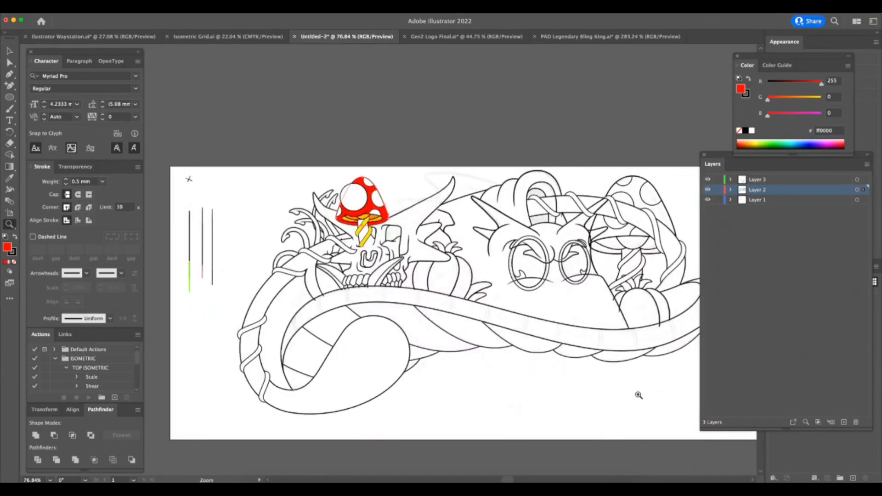
Add anchors to the arch's inner right line on both sides of the branch and delete the segment crossing it.
left_click_drag(584, 187, 697, 219)
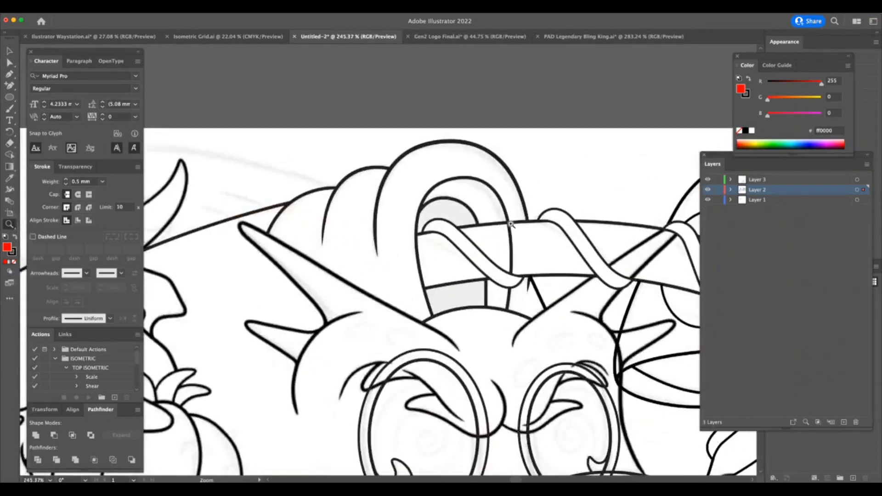
left_click_drag(532, 217, 611, 218)
key("a")
left_click(510, 238)
left_click(9, 85)
left_click(503, 223)
left_click(510, 317)
key("a")
left_click(577, 176)
left_click(509, 270)
key("Delete")
Set the outlines of both yellow stripes spiralling around the mushroom stem to 0.5 mm strokes.
key("z")
left_click_drag(526, 383, 390, 430)
left_click_drag(562, 402, 474, 405)
left_click_drag(391, 408, 483, 348)
key("a")
left_click(383, 350)
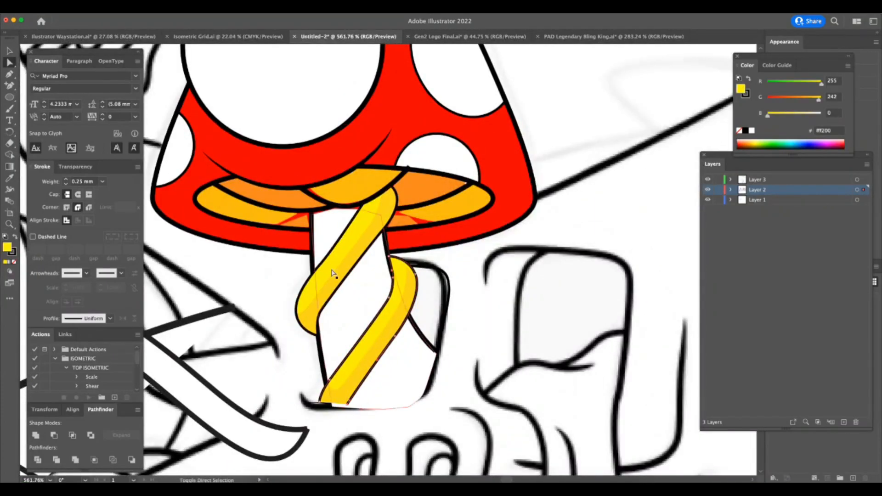
left_click(102, 182)
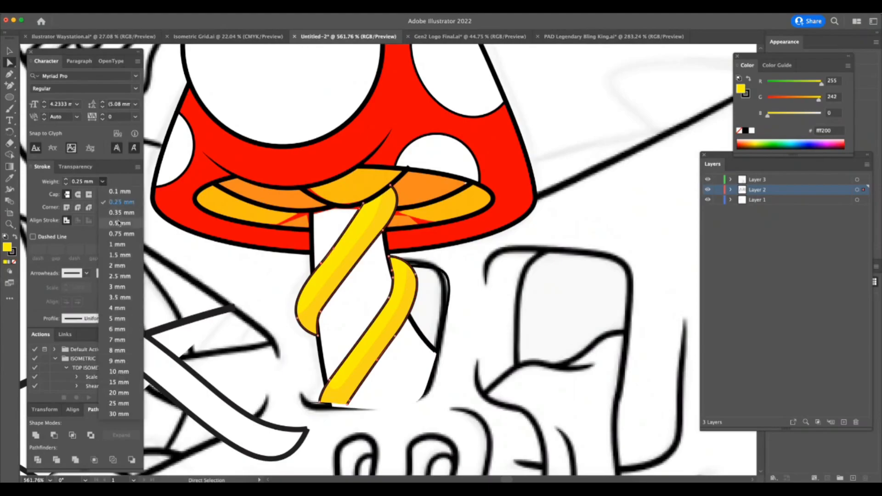
left_click(111, 203)
Reshape the darker orange gill fill right of the stem so its corners and edges lie beneath the black outlines.
key("z")
left_click_drag(413, 145, 468, 163)
key("a")
left_click(407, 193)
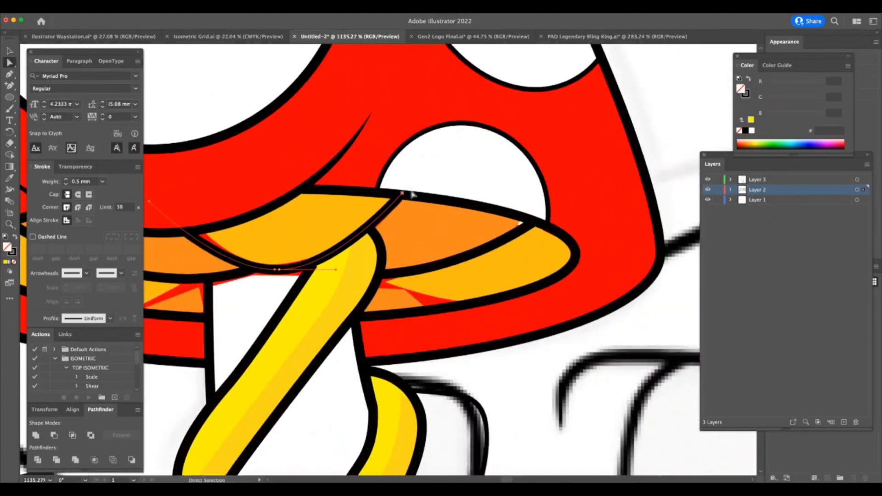
key("z")
left_click_drag(424, 206, 465, 206)
key("a")
left_click(400, 205)
left_click_drag(399, 189, 388, 188)
left_click_drag(339, 246, 334, 239)
left_click_drag(439, 300, 445, 310)
left_click_drag(558, 261, 591, 240)
Adjust the anchors of the central light-orange gill fill so its edges lie beneath the surrounding black lines.
key("z")
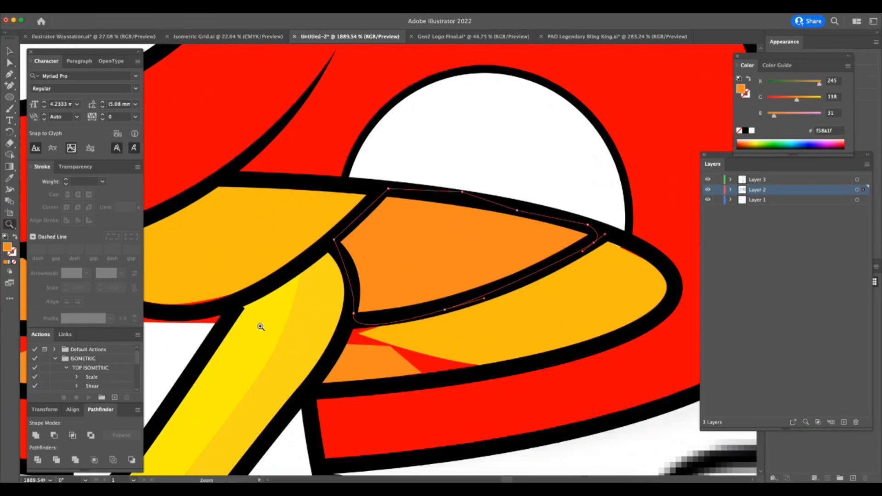
left_click_drag(239, 338, 162, 389)
left_click_drag(177, 342, 258, 317)
key("a")
left_click(252, 316)
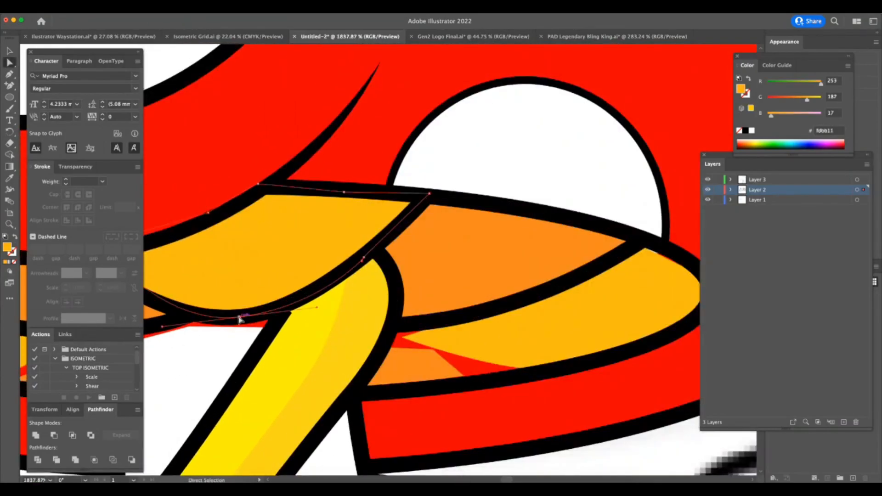
scroll(248, 322, "left", 5)
left_click_drag(231, 234, 219, 242)
key("z")
left_click_drag(234, 388, 161, 437)
key("a")
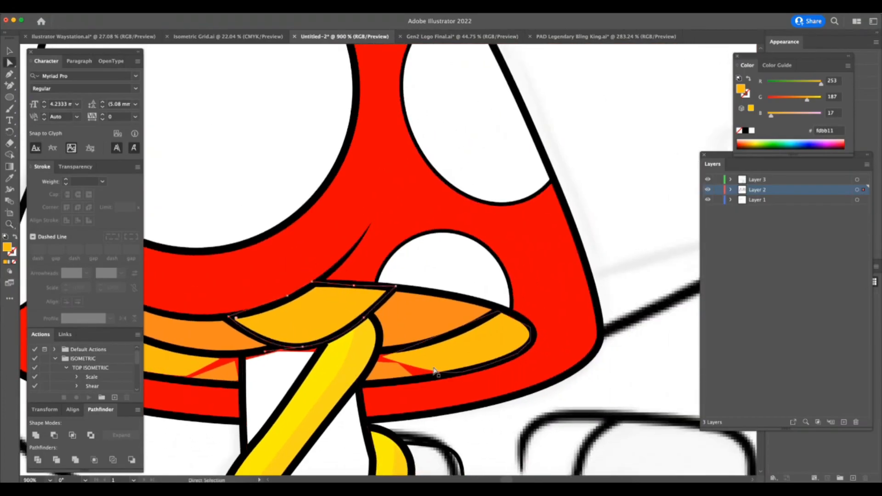
Move the inner corner anchor of the light-orange gill fill right of the stem beneath the black outline.
scroll(500, 376, "left", 1)
scroll(505, 375, "left", 1)
key("z")
left_click_drag(484, 360, 566, 362)
key("a")
left_click_drag(450, 321, 444, 313)
left_click(468, 345)
Draw a curved Pen line from the yellow stripe to the lower gill outline and copy the neighbouring 0.5 mm black stroke onto it.
key("p")
key("super+a")
key("super+shift+a")
left_click(442, 309)
left_click_drag(582, 351, 641, 345)
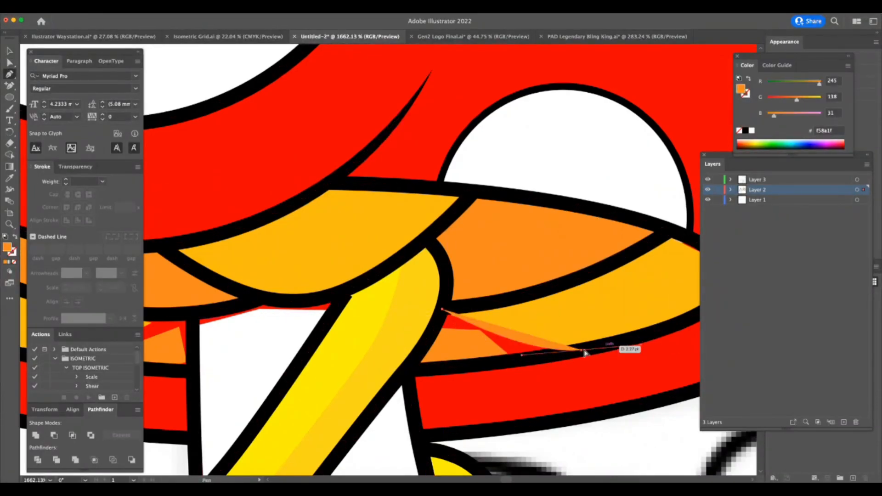
left_click_drag(575, 352, 562, 349)
key("i")
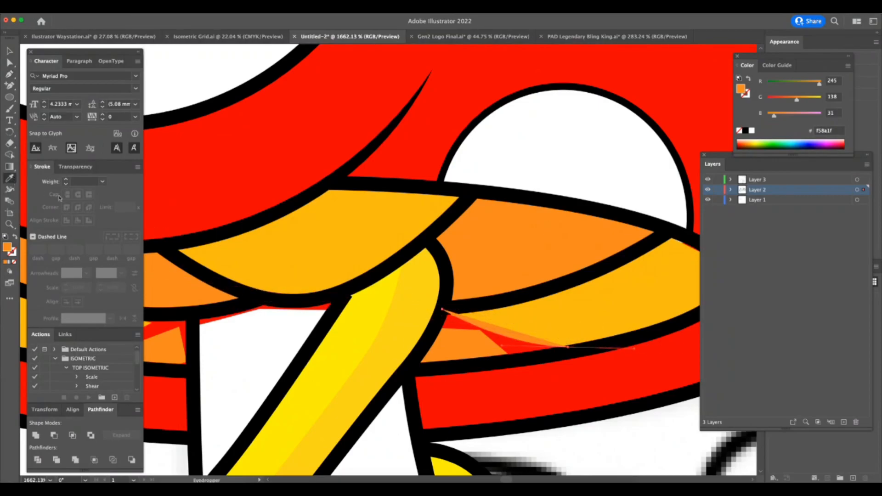
left_click(558, 287)
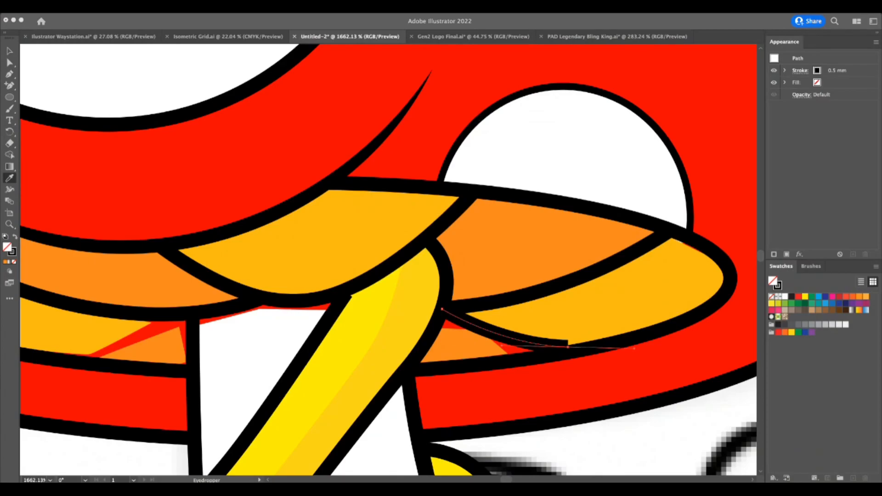
Move the new gill line's outer end anchor onto the lower gill outline.
left_click(567, 315)
key("a")
left_click_drag(569, 348, 582, 351)
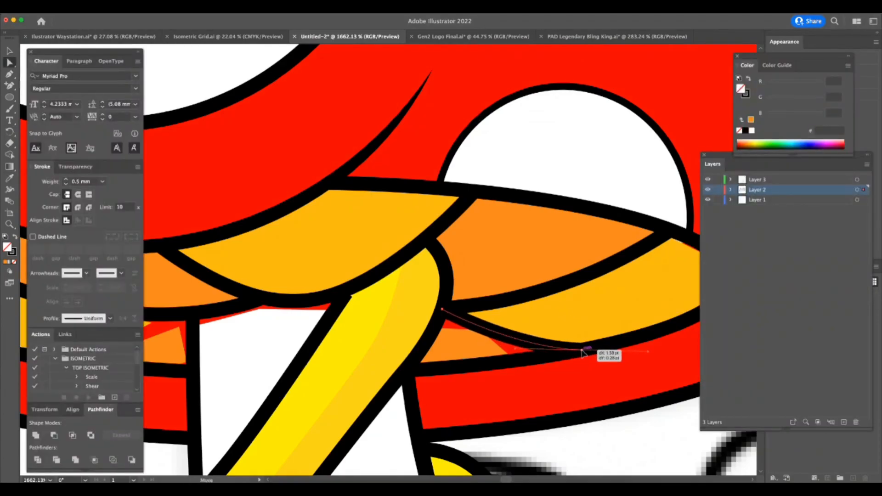
Fine-tune the outer end anchor of the gill line right of the stem so it merges with the lower gill outline.
left_click_drag(516, 351, 508, 350)
key("super+shift+a")
key("z")
left_click_drag(508, 384, 473, 345)
key("a")
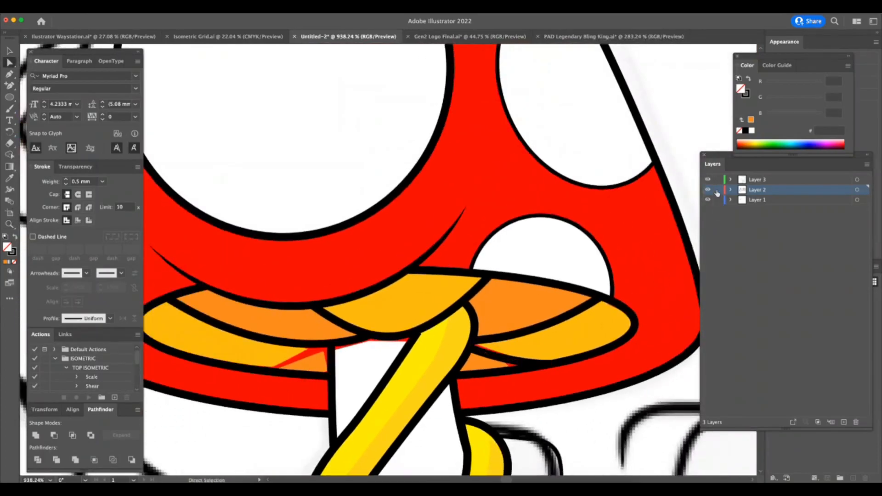
Create a mirrored copy of the right gill line and place it on the gills left of the stem.
key("z")
left_click(549, 369)
left_click(9, 51)
mouse_move(519, 359)
left_mouse_down()
mouse_move(552, 347)
mouse_move(291, 341)
left_mouse_up()
right_click(307, 338)
right_click(407, 380)
right_click(318, 341)
left_click(416, 444)
mouse_move(294, 340)
left_mouse_down()
mouse_move(257, 341)
mouse_move(324, 314)
mouse_move(307, 326)
left_mouse_up()
Move the mirrored gill line's outer end anchor onto the lower gill outline.
key("a")
left_click_drag(214, 345, 210, 348)
scroll(317, 347, "up", 2)
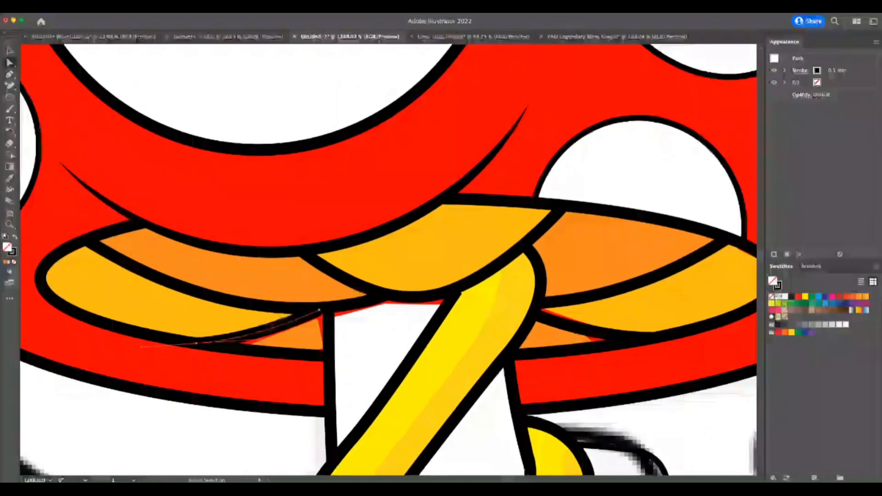
key("super+a")
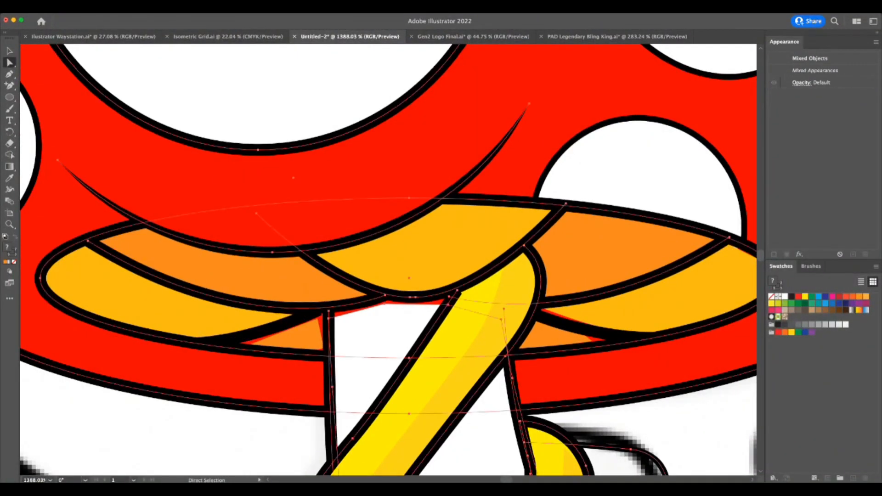
key("z")
left_click_drag(286, 392, 237, 392)
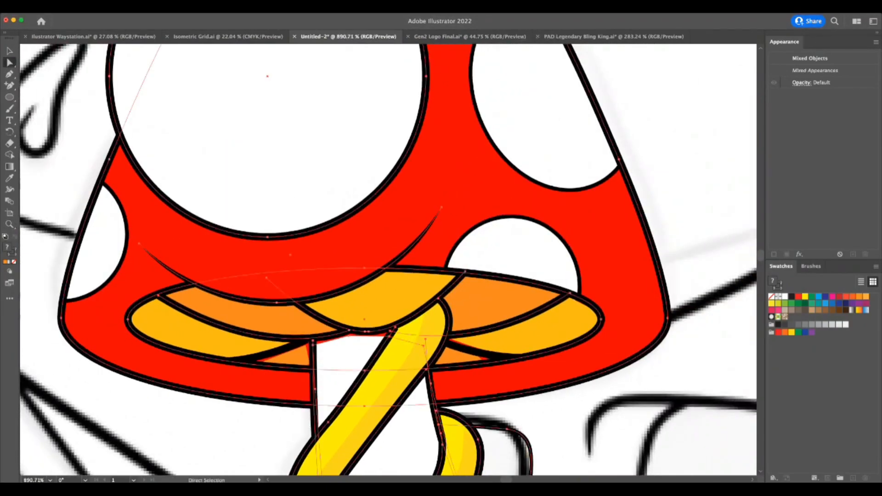
left_click_drag(274, 368, 354, 368)
left_click_drag(483, 329, 249, 329)
key("a")
key("super+shift+a")
left_click(482, 350)
key("super+shift+a")
Move the upper and outer corner anchors of the dark-orange wedge left of the stem beneath the black lines.
key("z")
left_click_drag(467, 333, 669, 333)
key("a")
left_click(455, 312)
left_click_drag(470, 291, 476, 284)
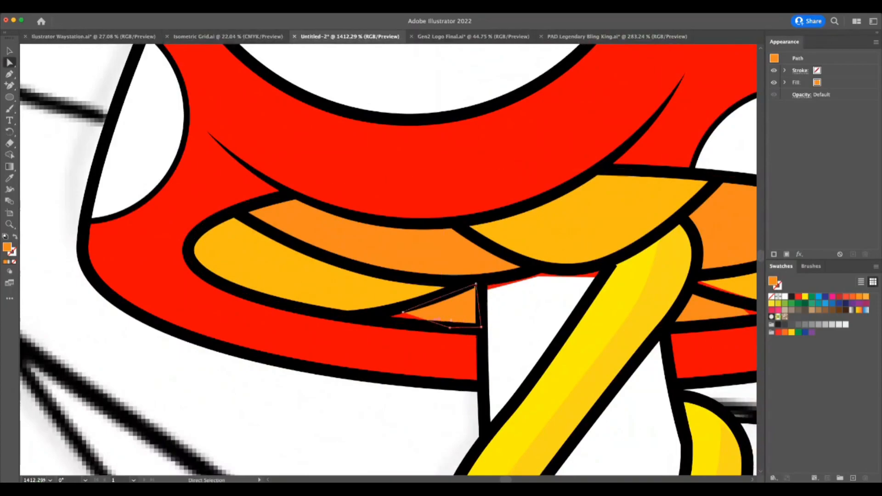
left_click_drag(404, 312, 394, 314)
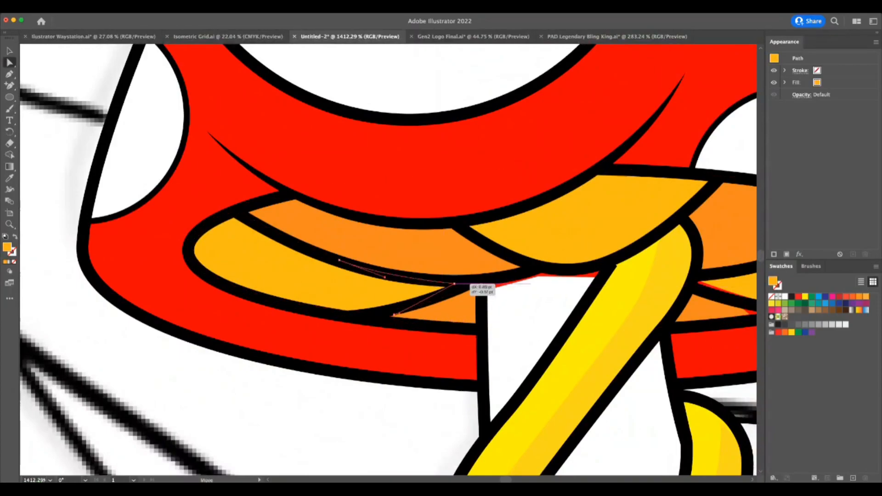
Move the inner corner anchor of the light-orange gill fill left of the stem beneath the black outline.
left_click(450, 312)
left_click(442, 297)
left_click_drag(473, 283, 482, 280)
Move the white stem fill's upper anchor and the yellow stripe's upper-left corner anchor beneath the gill outline.
left_click(526, 304)
left_click_drag(539, 275, 539, 268)
left_click(605, 277)
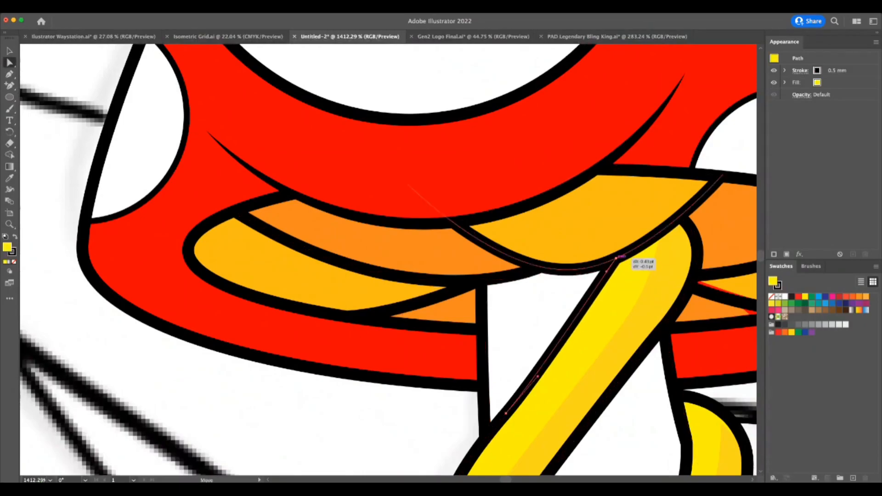
Examine the stroke width along the cap's lower crease and the stroke weight of the cap outline.
scroll(613, 262, "down", 10)
left_click_drag(579, 275, 441, 195)
key("shift+w")
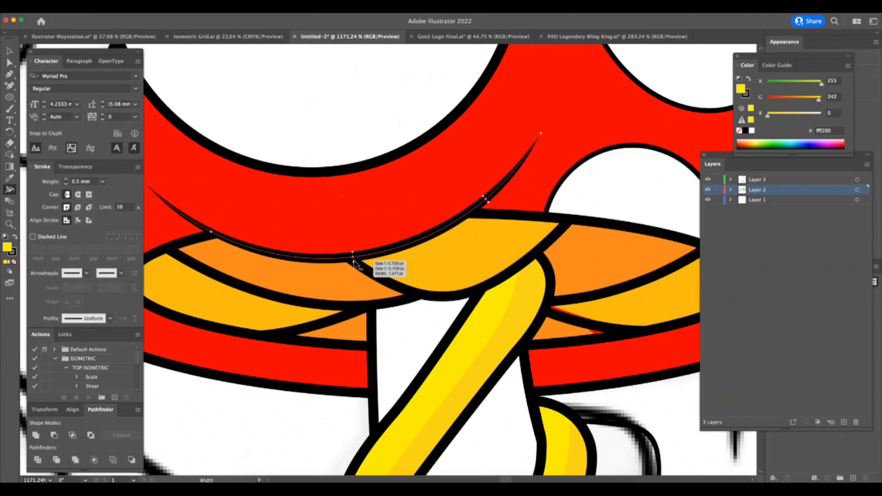
key("z")
left_click_drag(299, 336, 243, 370)
key("a")
left_click(406, 173)
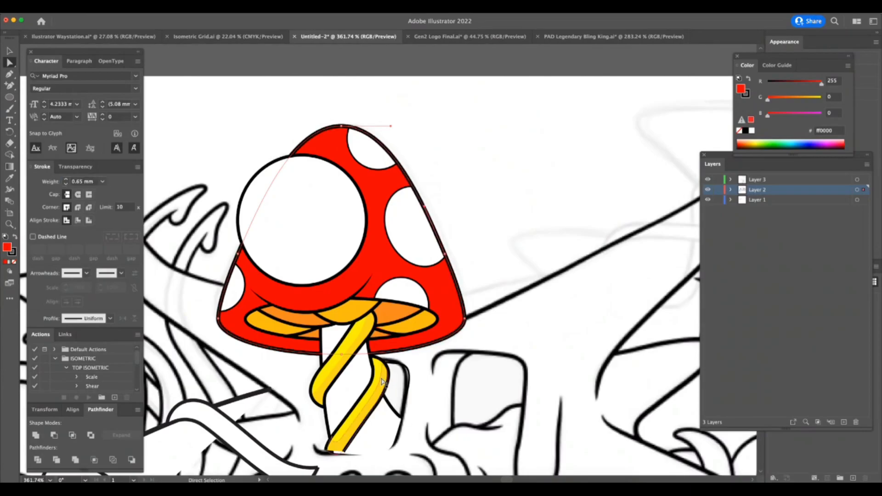
Set the stroke weight of the stem's right outline to 0.5 mm.
left_click(394, 410)
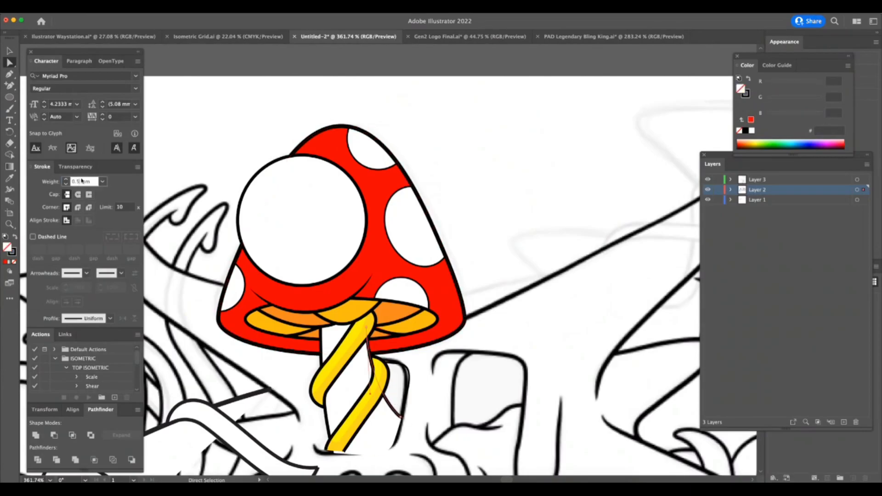
key("z")
left_click_drag(484, 445, 545, 437)
key("a")
left_click(431, 441)
key("v")
left_click(407, 440)
left_click(382, 441)
Set the stroke weight of the stem's left outline to 0.5 mm.
key("z")
key("a")
left_click(353, 399)
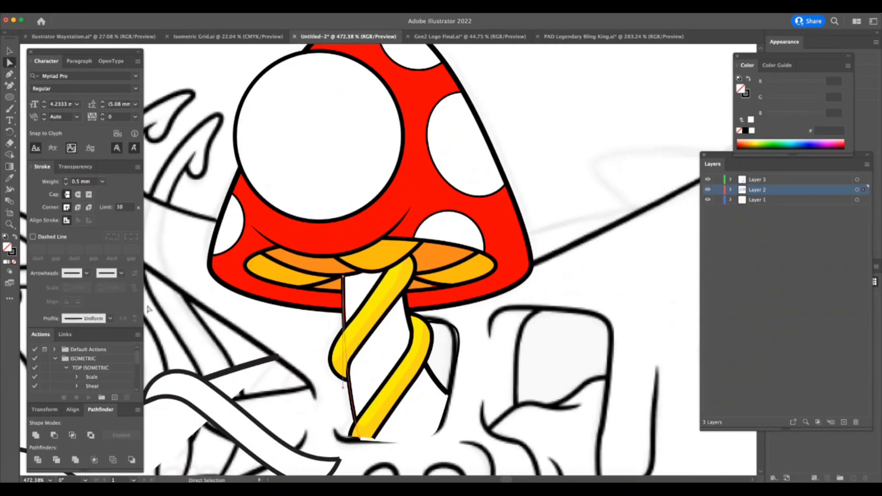
type("5")
key("Return")
Select the smaller white cap spots and change their stroke weight.
key("z")
left_click_drag(523, 397, 459, 408)
key("a")
left_click(546, 154)
left_click(467, 230)
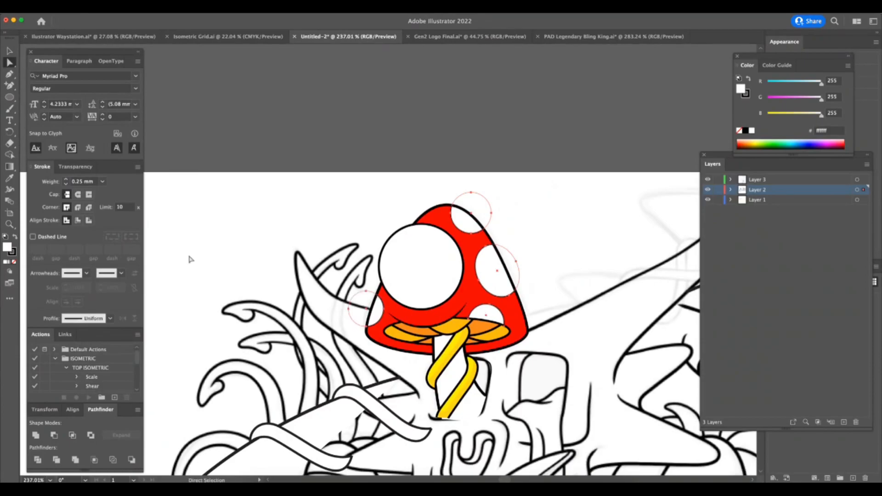
key("Return")
Isolate the mushroom group for editing its large white cap circle.
key("z")
left_click_drag(514, 437, 528, 421)
key("a")
left_click(360, 183)
left_click(12, 53)
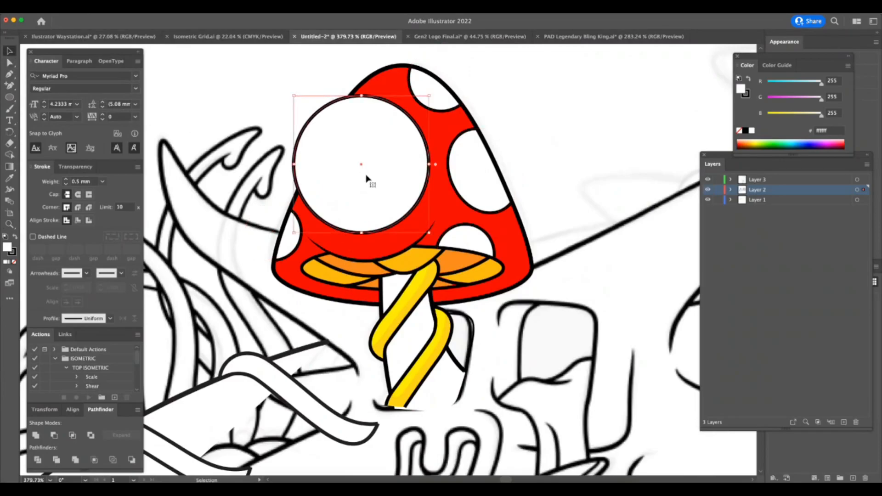
left_click(381, 177)
double_click(385, 172)
Duplicate the large white circle, shrink the copy slightly towards the circle's upper left and remove its stroke.
left_click_drag(388, 184, 388, 177)
left_click_drag(429, 89, 424, 93)
left_click_drag(402, 139, 396, 138)
left_click_drag(423, 93, 421, 93)
left_click(13, 254)
left_click(14, 262)
Fill the large outlined cap circle with light grey.
key("a")
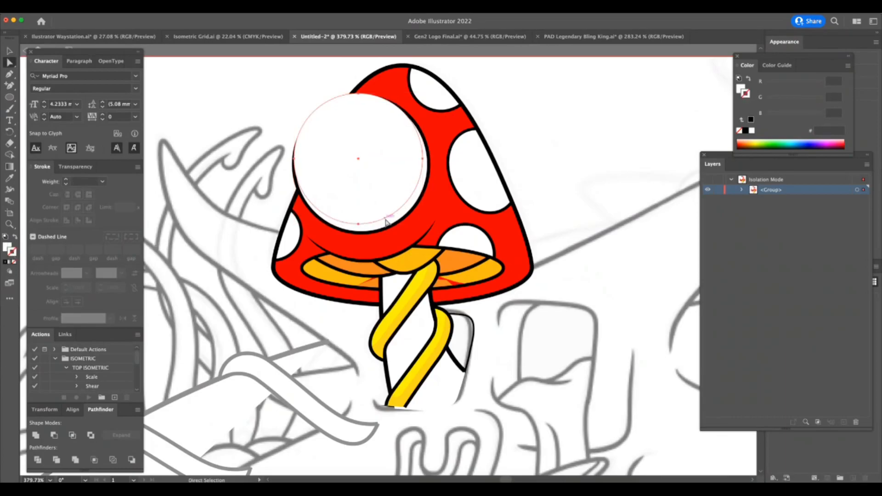
left_click(384, 229)
double_click(8, 249)
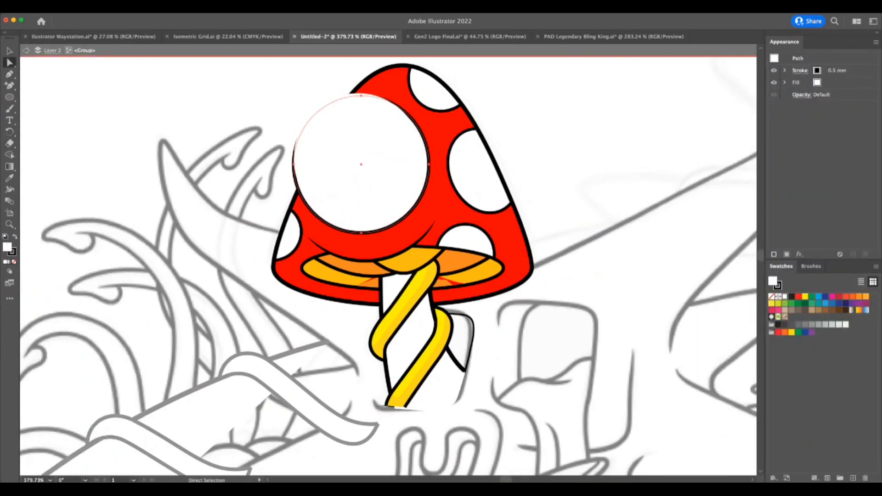
left_click(597, 167)
Cut the smaller white circle and paste it inside the grey circle using Draw Inside, leaving a grey shadow crescent.
left_click(391, 167)
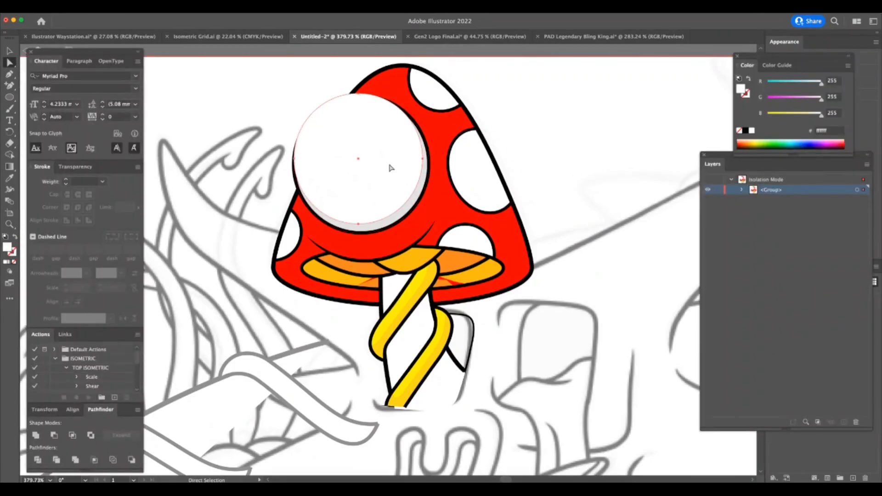
key("super+x")
left_click(307, 125)
key("shift+d")
left_click(285, 115)
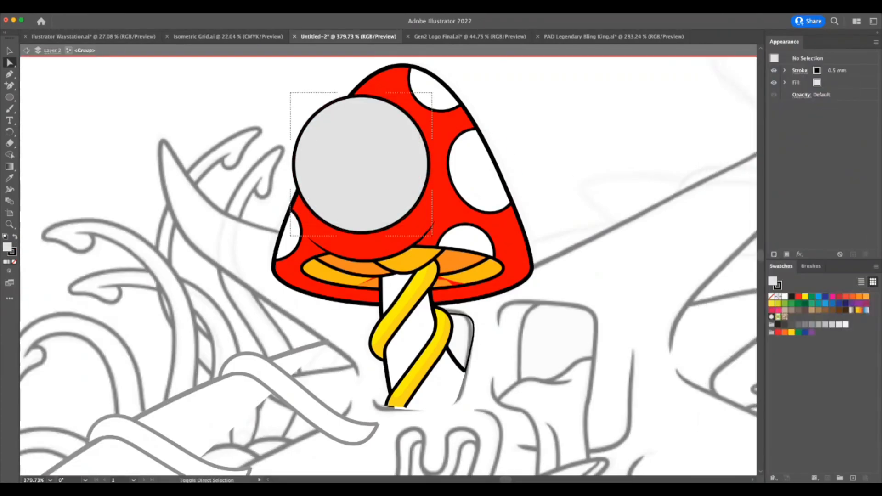
key("Tab")
Exit the mushroom group's isolation mode.
key("z")
left_click(312, 335)
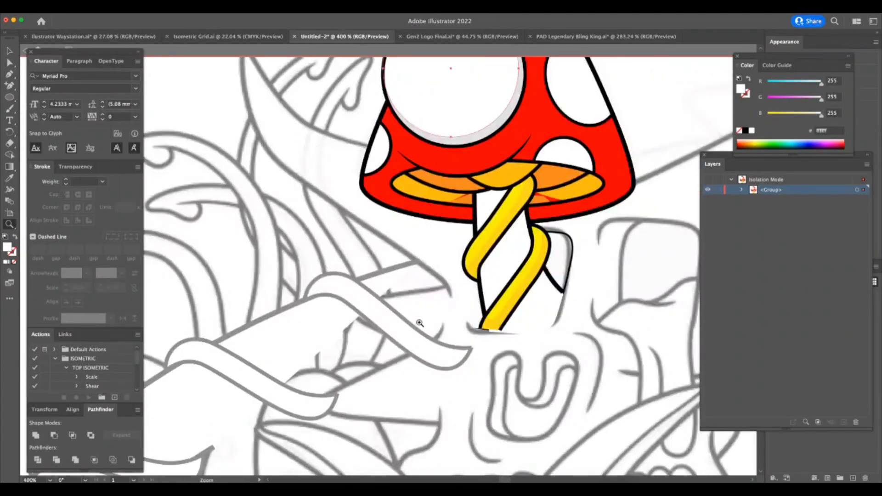
left_click(448, 249)
key("z")
left_click_drag(550, 207, 599, 209)
left_click_drag(51, 51, 52, 61)
left_click(26, 50)
left_click(27, 49)
Adjust the orange fills right of the stem, extending the lower wedge's outer tip beneath the black gill line.
left_click_drag(599, 221, 690, 222)
key("a")
left_click(421, 132)
left_click_drag(483, 112, 477, 113)
left_click(483, 167)
left_click_drag(482, 168, 511, 166)
Reshape the upper and lower edges of the light-orange gill fill right of the stem beneath the black lines.
left_click(569, 87)
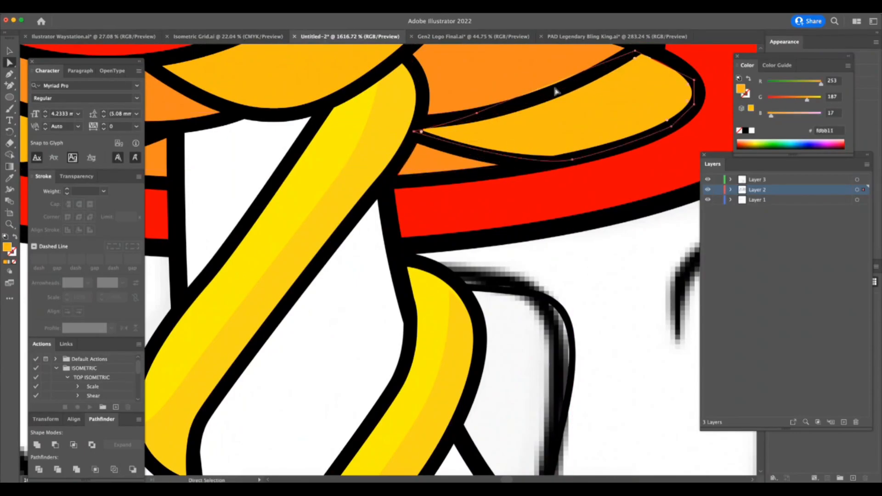
left_click(477, 117)
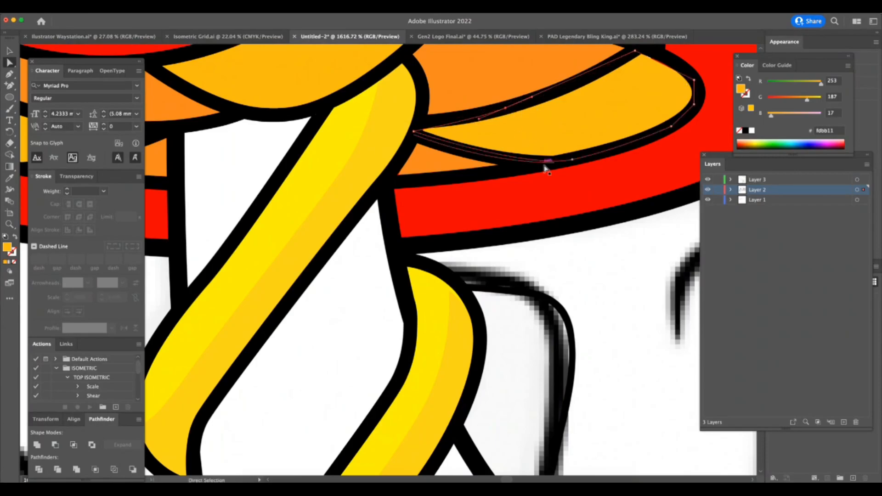
left_click(580, 175)
key("super+space")
left_click_drag(603, 120, 520, 151)
left_click_drag(552, 73, 555, 69)
Draw the curved inner edge of a stem shadow with the Pen tool from the upper yellow stripe down to the stem's base.
key("super+space")
left_click_drag(587, 207, 427, 340)
left_click_drag(535, 340, 585, 209)
left_click(585, 208)
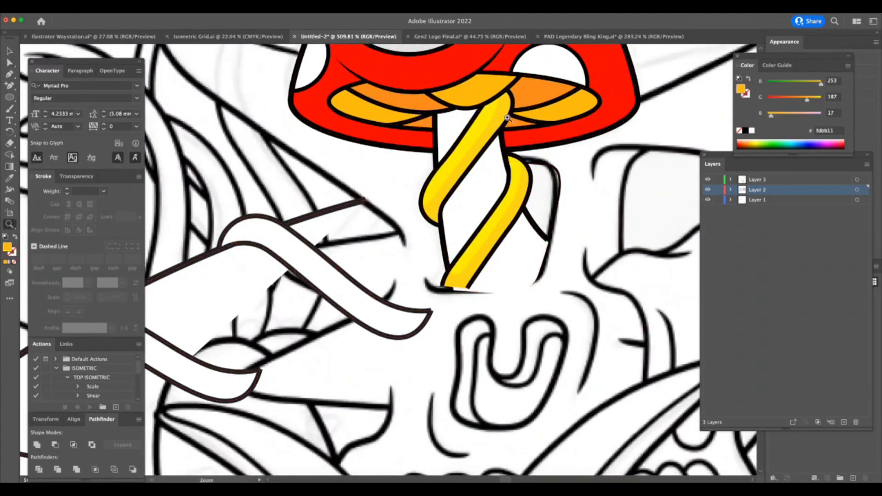
left_click_drag(508, 118, 614, 148)
left_click_drag(429, 109, 395, 158)
left_click_drag(399, 201, 401, 180)
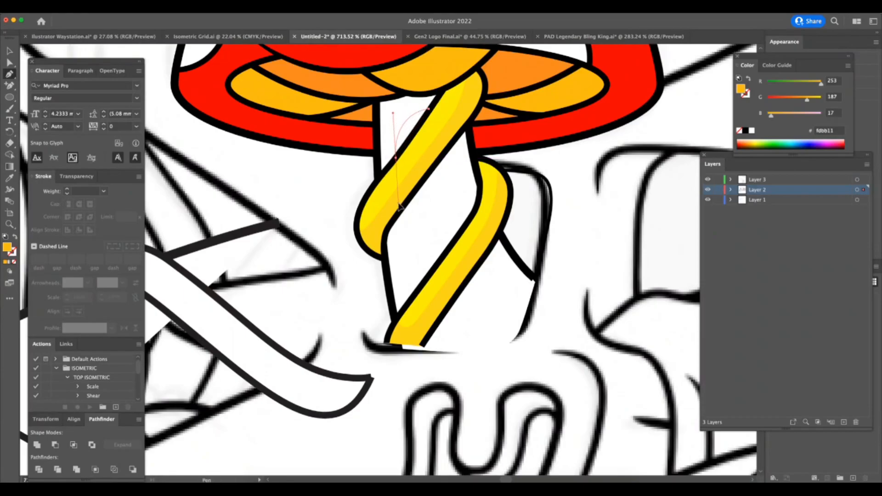
left_click_drag(428, 110, 428, 110)
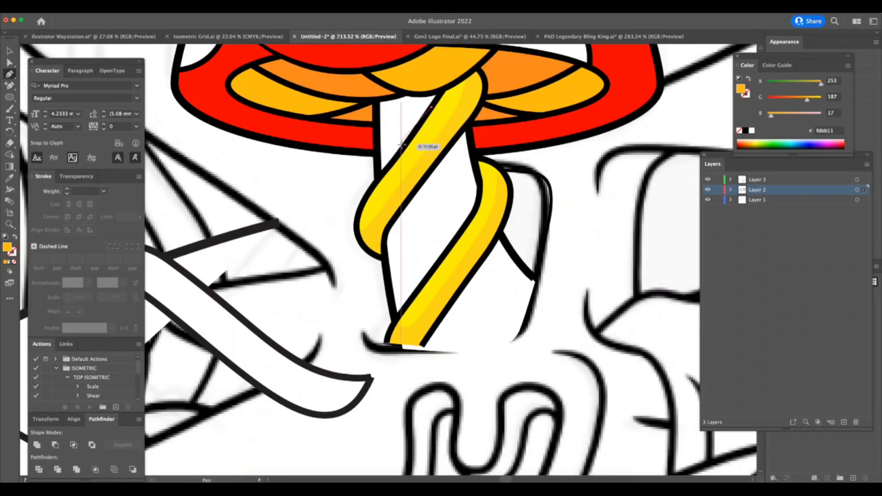
left_click_drag(399, 204, 399, 205)
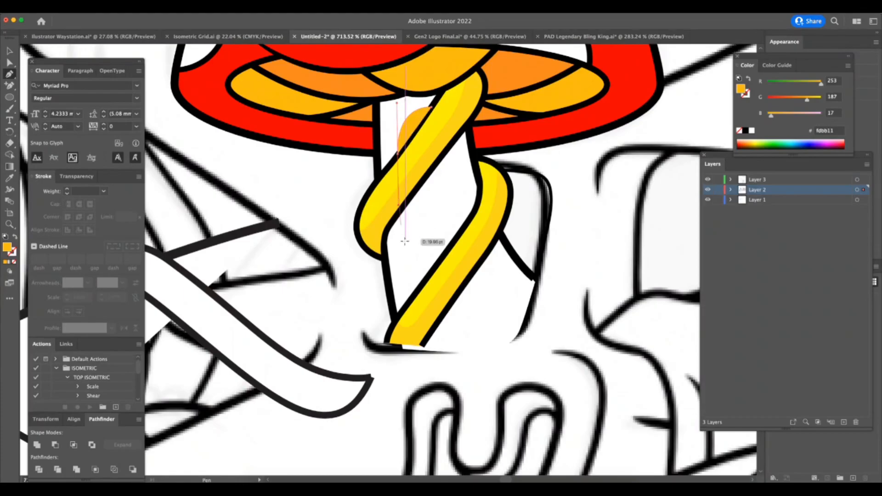
left_click_drag(427, 338, 452, 405)
key("super+z")
key("super+z")
left_click(429, 348)
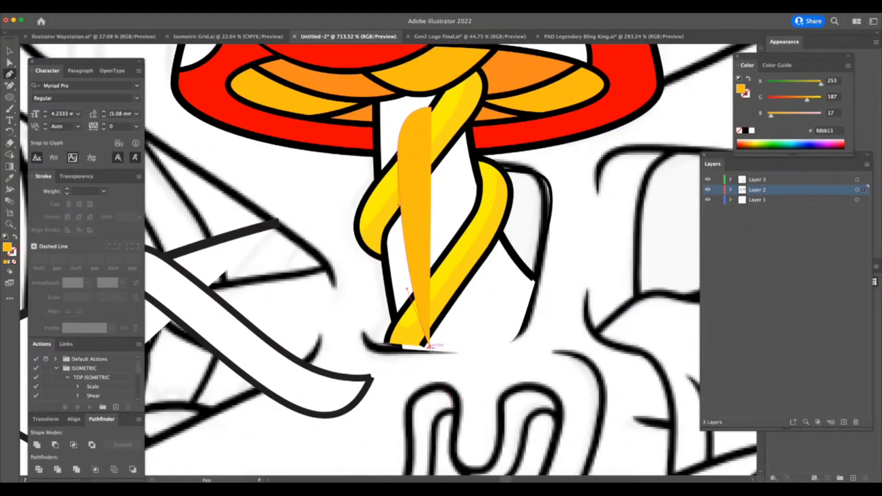
Close the stem shadow shape along the base, the stem's left outline and the underside of the gills.
left_click(398, 349)
left_click_drag(387, 277, 387, 277)
left_click(384, 245)
left_click_drag(379, 157, 377, 145)
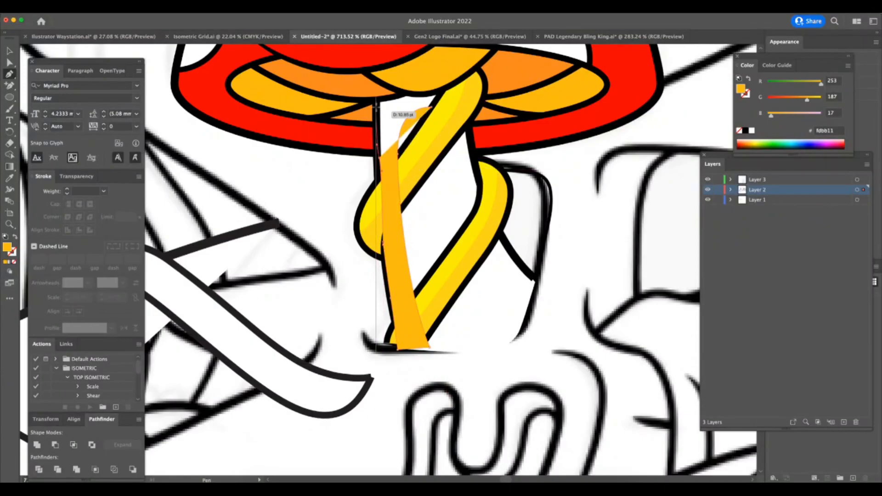
left_click(376, 97)
left_click_drag(434, 108, 434, 108)
Fill the stem shadow with black (000000) and set its opacity to 10%.
double_click(8, 247)
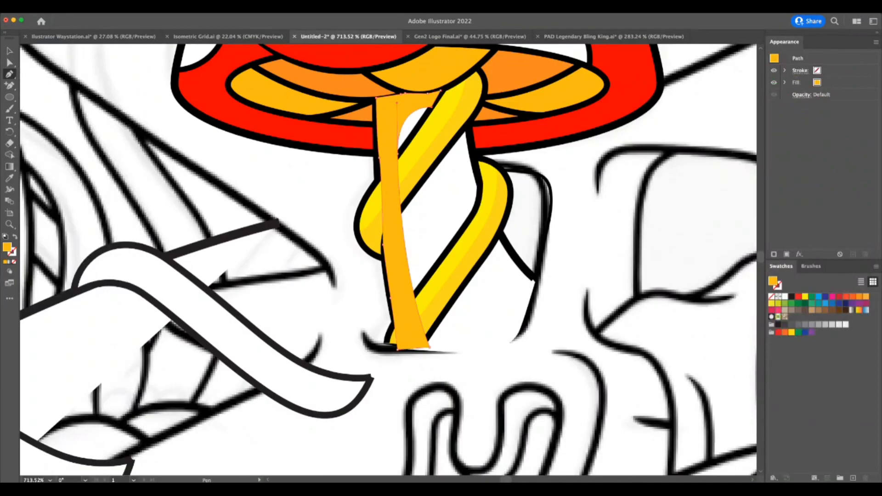
key("Return")
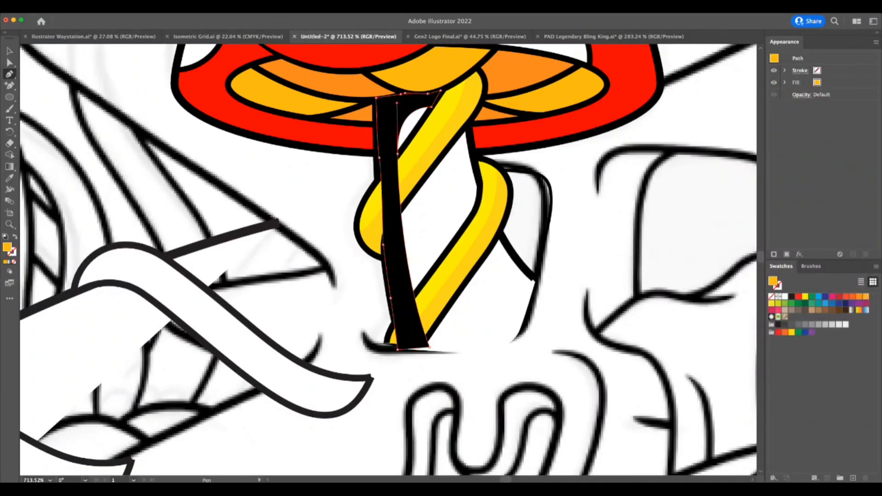
key("z")
left_click_drag(521, 249, 530, 245)
key("a")
left_click(89, 179)
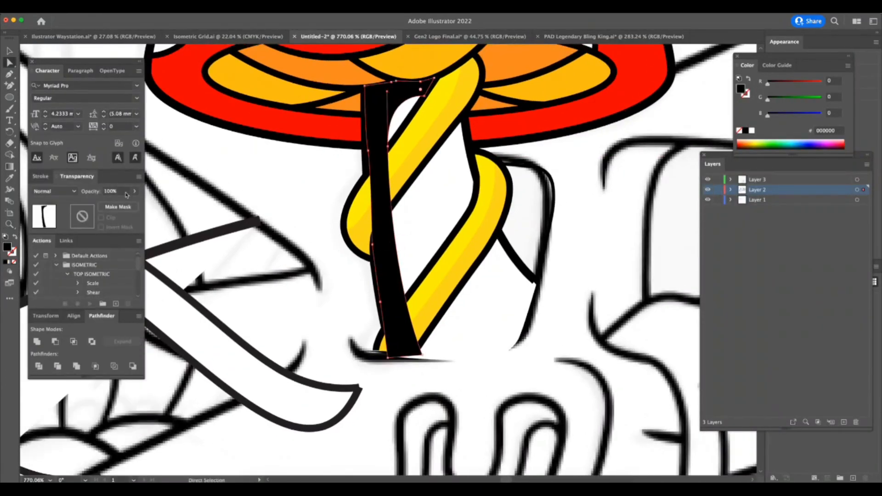
key("Return")
key("z")
left_click_drag(512, 393, 478, 402)
key("a")
left_click(506, 365)
Draw a closed 10% black shadow on the stem beneath the upper yellow stripe, reaching the stem's right outline.
key("z")
left_click_drag(506, 365, 559, 344)
left_click(398, 270)
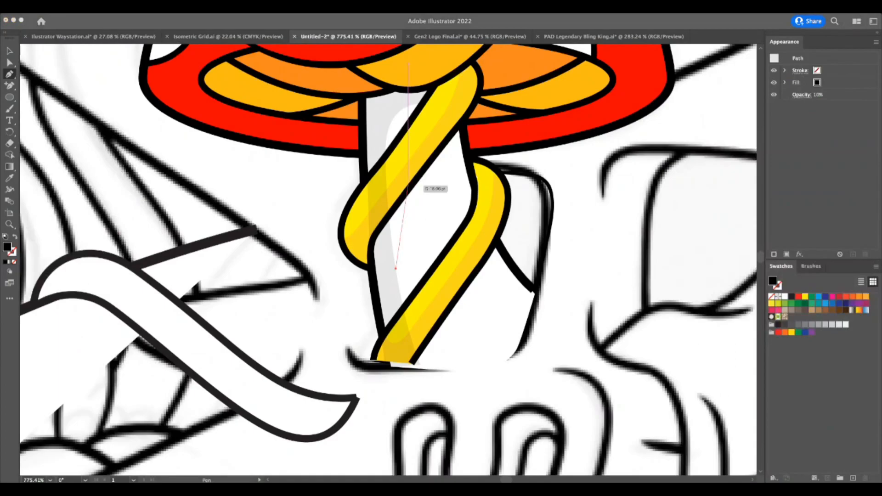
left_click(410, 179)
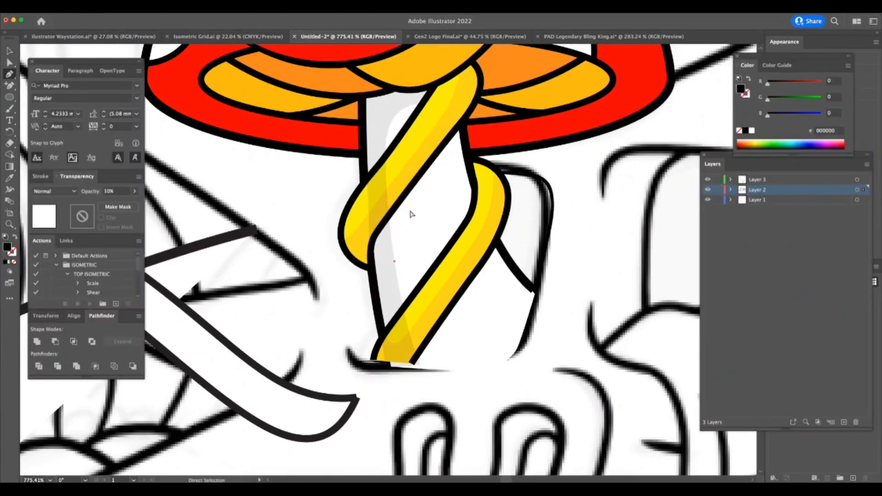
left_click_drag(466, 158, 461, 123)
left_click(463, 125)
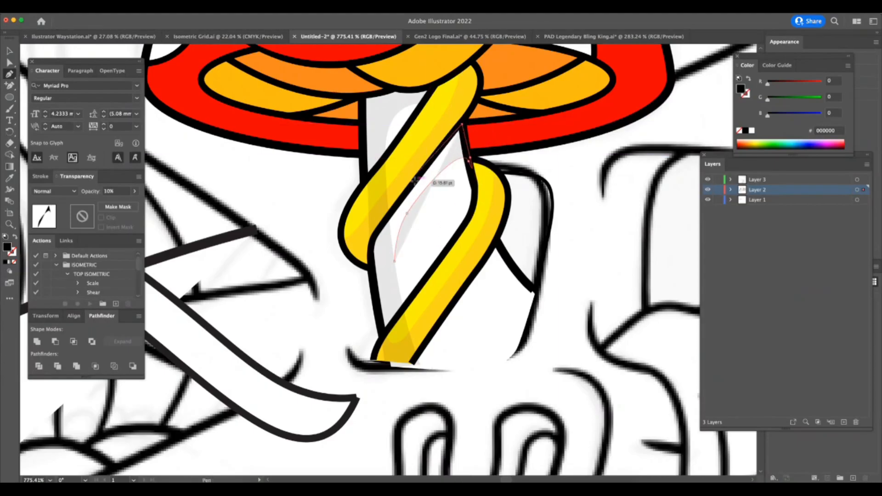
left_click(410, 189)
left_click(388, 219)
left_click(381, 229)
left_click(384, 244)
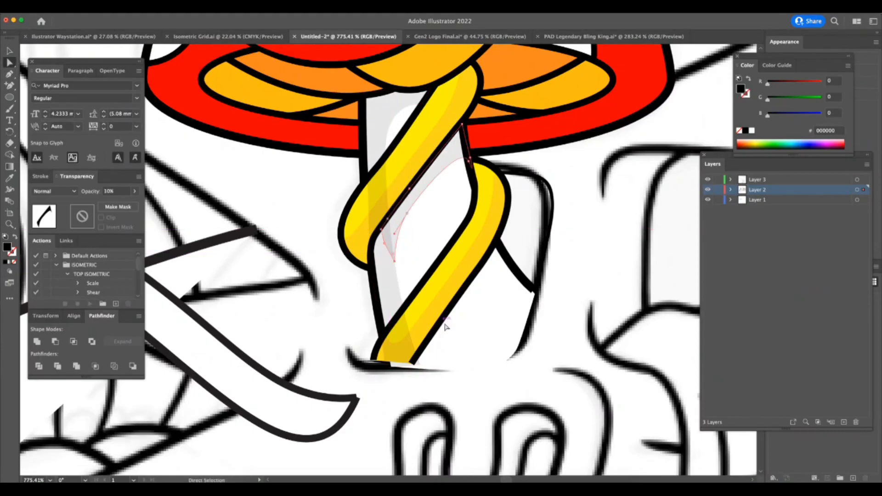
left_click(460, 336)
Draw a closed 10% black shadow beneath the lower yellow stripe, from the stem's base up to the stem's right outline.
key("p")
left_click(428, 366)
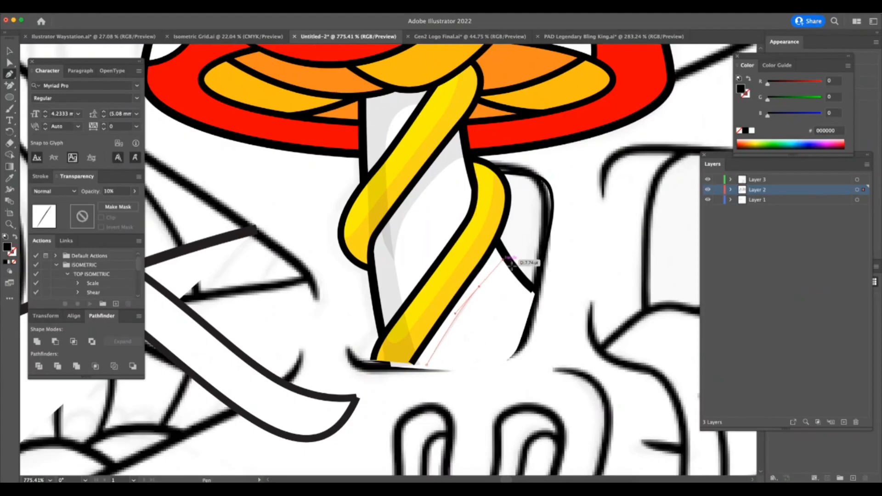
left_click_drag(517, 272, 494, 252)
left_click_drag(454, 301, 420, 366)
left_click(423, 371)
Unite the stem's left-edge shadow and the upper stripe's shadow into one shape.
left_click(398, 272)
left_click(428, 175, "shift")
key("z")
left_click_drag(519, 345, 490, 369)
left_click(38, 342)
left_click_drag(546, 339, 567, 338)
key("super+Tab")
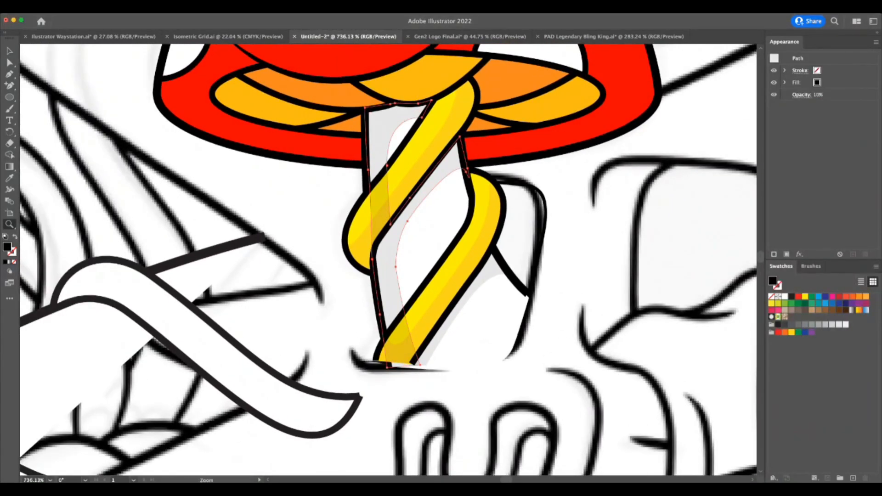
Cut the united shadow of the stem's left edge and upper yellow stripe out of the artwork.
key("super+Tab")
key("v")
key("a")
key("z")
left_click_drag(268, 216, 220, 232)
left_click(10, 49)
left_click(237, 223)
left_click(357, 155)
key("super+x")
key("super+Tab")
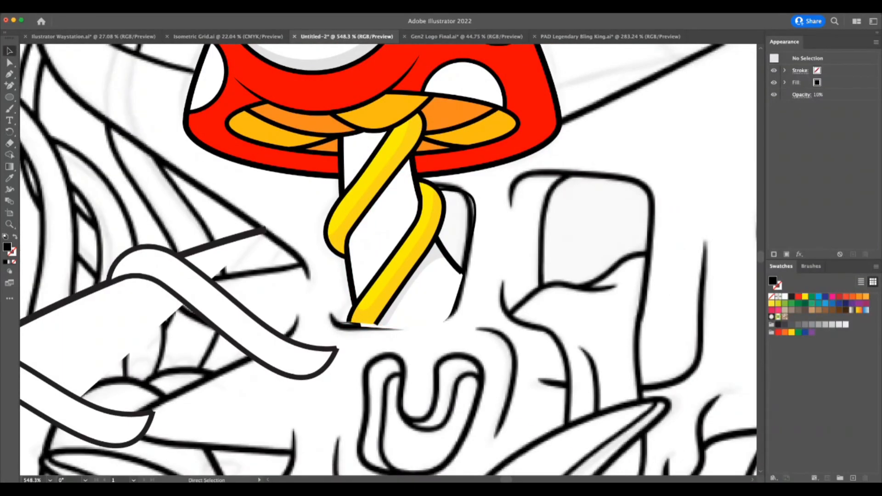
Activate drawing inside the white stem shape and paste the cut shadow in place.
key("super+Tab")
key("super+a")
left_click_drag(307, 297, 207, 295)
left_click_drag(323, 177, 225, 179)
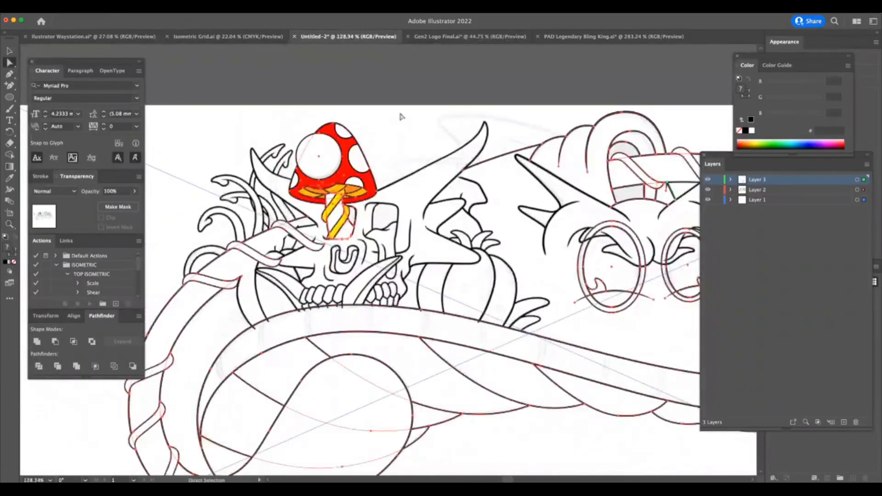
left_click(432, 76)
left_click(374, 220)
key("super+2")
left_click_drag(342, 216, 471, 199)
left_click(319, 196)
key("super+2")
key("super+Tab")
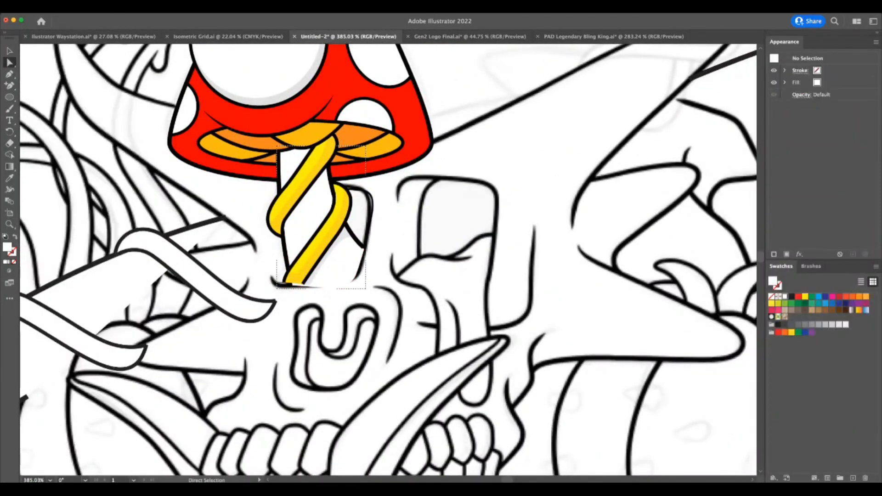
key("super+f")
Unite the pasted stem shadow with the shadow beneath the lower yellow stripe.
key("z")
left_click_drag(345, 204, 452, 202)
key("a")
left_click(277, 362, "shift")
left_click(37, 341)
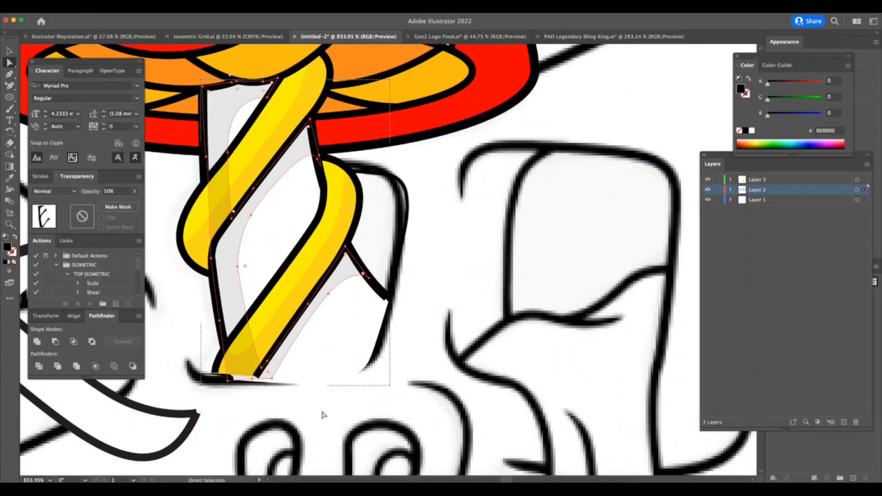
Cut the united stem shadow, switch to drawing inside the white stem shape and paste it in place.
left_click(324, 415)
left_click(235, 297)
key("super+x")
left_click(294, 240)
key("shift+d")
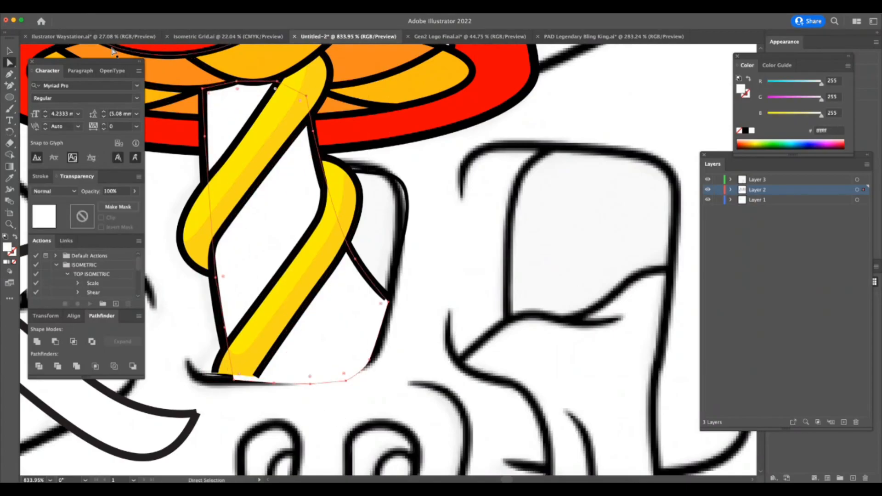
key("shift+d")
left_click(160, 175)
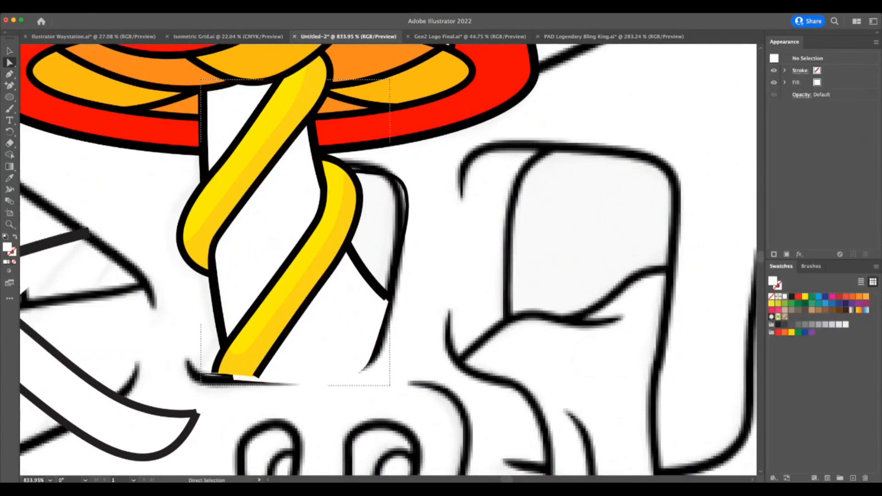
key("Tab")
key("super+f")
Examine the horned head's eye shapes and the overall line art across the artboard.
key("super+space")
key("super+space")
left_click_drag(404, 406, 193, 469)
left_click(487, 264)
key("super+space")
left_click_drag(488, 320, 425, 345)
left_click_drag(556, 379, 533, 406)
left_click_drag(483, 295, 552, 299)
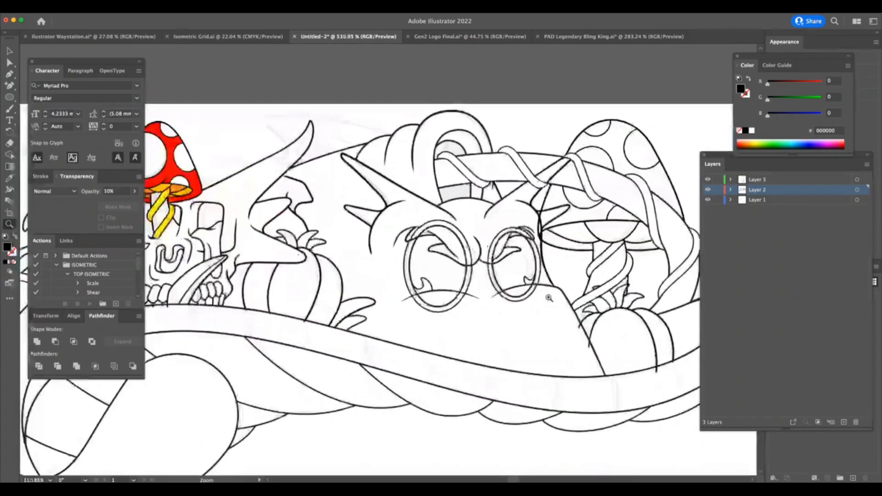
left_click_drag(475, 269, 561, 210)
left_click_drag(518, 311, 544, 293)
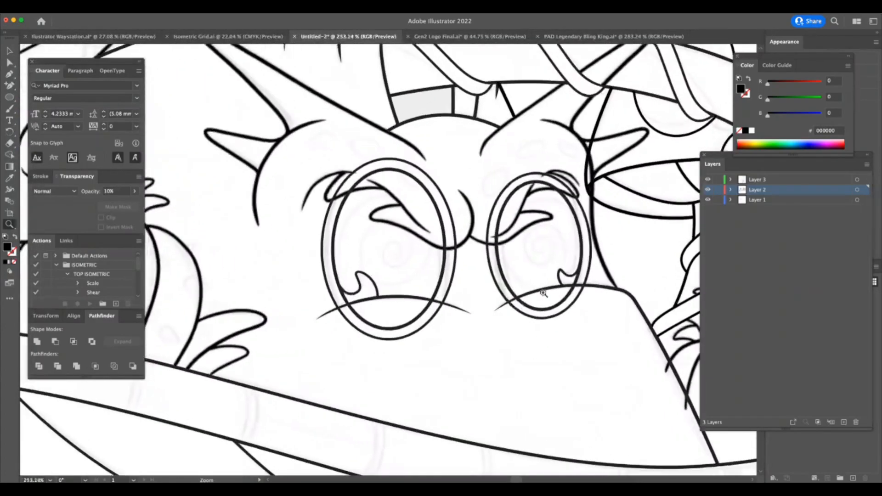
left_click_drag(500, 313, 498, 275)
left_click(349, 179)
key("v")
left_click(425, 280)
key("z")
left_click_drag(645, 382, 511, 339)
left_click_drag(520, 427, 513, 428)
left_click_drag(512, 428, 468, 379)
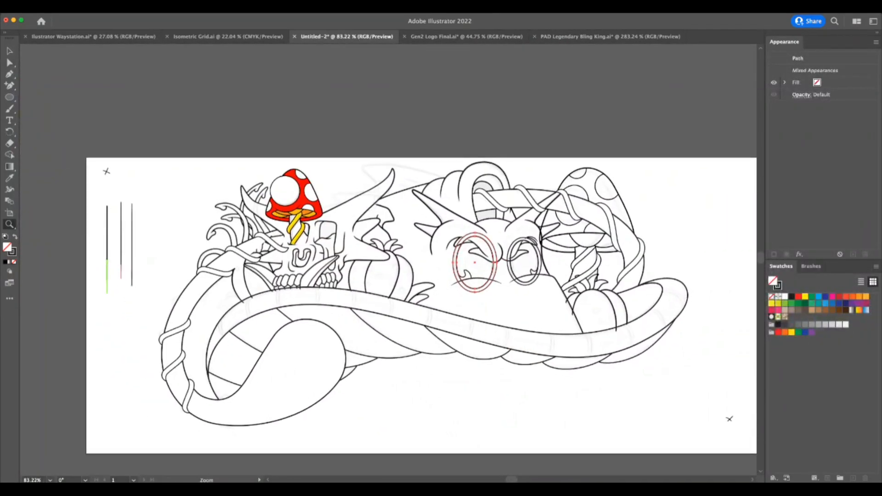
key("Tab")
mouse_move(561, 408)
left_mouse_down()
mouse_move(546, 414)
mouse_move(570, 419)
mouse_move(566, 403)
left_mouse_up()
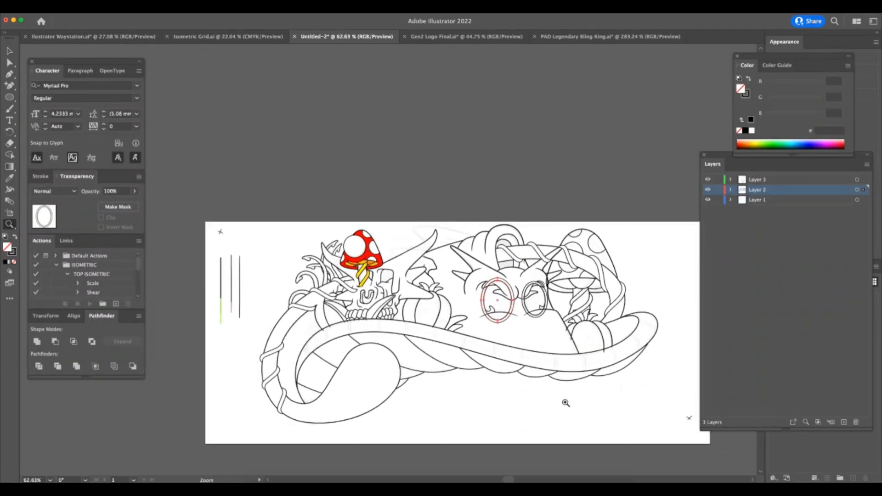
Hide and show the Layer 1 sketch to compare it with the vector line art.
left_click(708, 201)
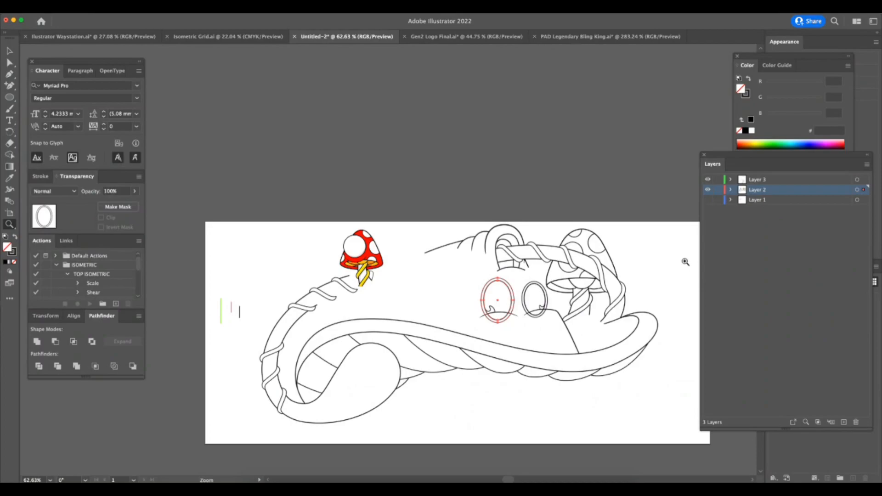
left_click(708, 202)
left_click(708, 201)
left_click(709, 201)
key("a")
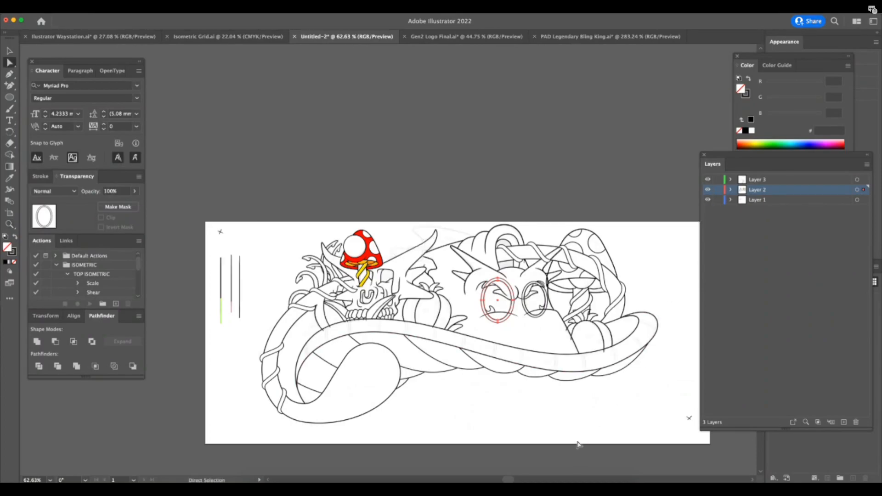
left_click(689, 418)
key("super+Tab")
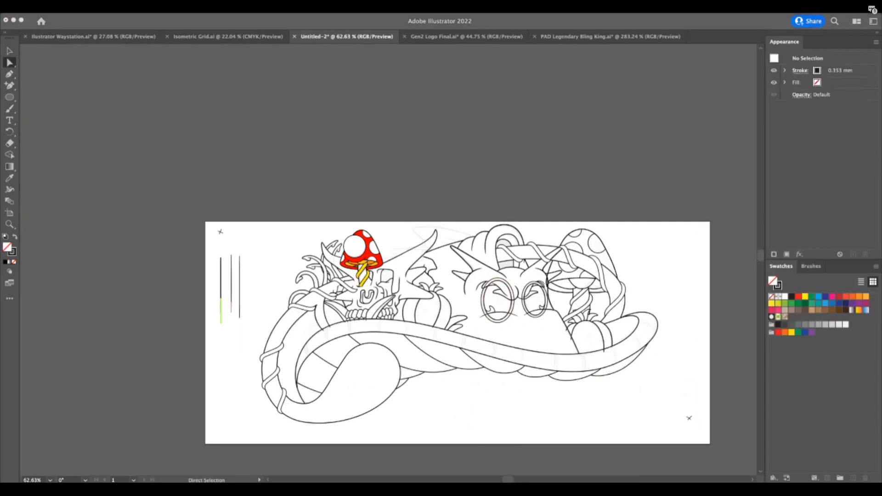
Stretch the green, pink and black vector reference lines to the full length of the sketched vertical lines beneath them.
left_click(209, 291)
left_click_drag(212, 288, 391, 258)
left_click_drag(241, 321, 240, 197)
left_click_drag(240, 398, 240, 368)
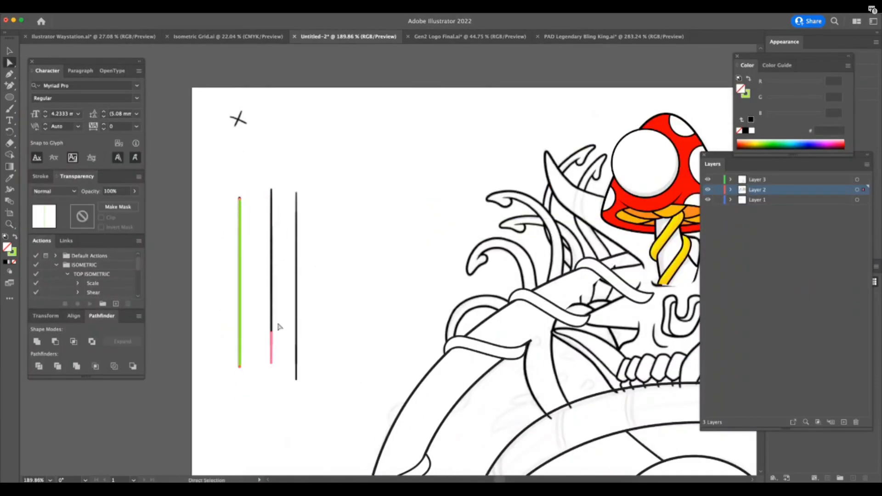
left_click_drag(271, 332, 272, 189)
left_click_drag(273, 368, 272, 345)
left_click_drag(297, 379, 284, 198)
Trace the cross mark in the artboard's upper-left corner with two pink pen strokes.
key("super+space")
left_click_drag(206, 224, 207, 219)
key("super+space")
mouse_move(265, 216)
left_mouse_down()
mouse_move(198, 271)
mouse_move(184, 272)
left_mouse_up()
key("super+space")
left_click_drag(219, 82, 262, 110)
key("p")
left_click(253, 221)
left_click(281, 159)
left_click(295, 182, "super")
left_click(236, 182)
left_click_drag(300, 208, 314, 219)
left_click_drag(307, 134, 219, 239)
Set the stroke weight of the traced cross mark to 0.35 mm.
left_click(48, 177)
left_click(104, 191)
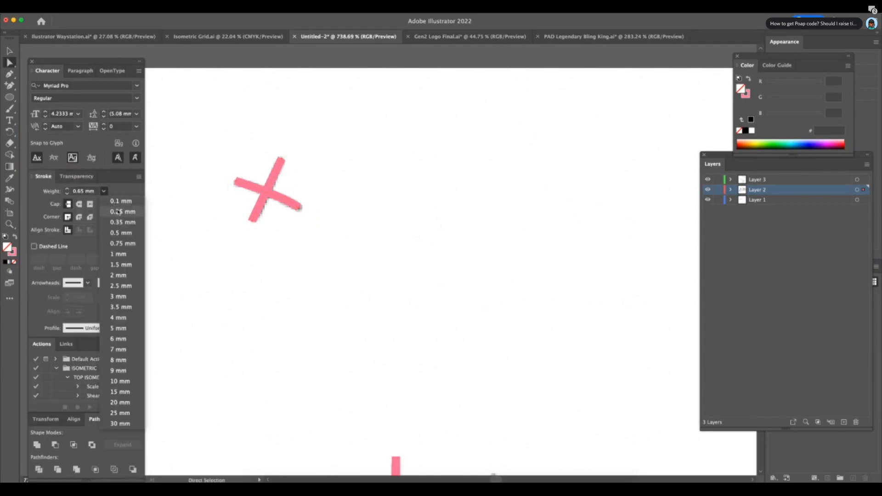
left_click(123, 210)
left_click(104, 192)
left_click(123, 223)
Trace the cross mark in the artboard's lower-right corner with two 0.35 mm pink pen strokes.
key("z")
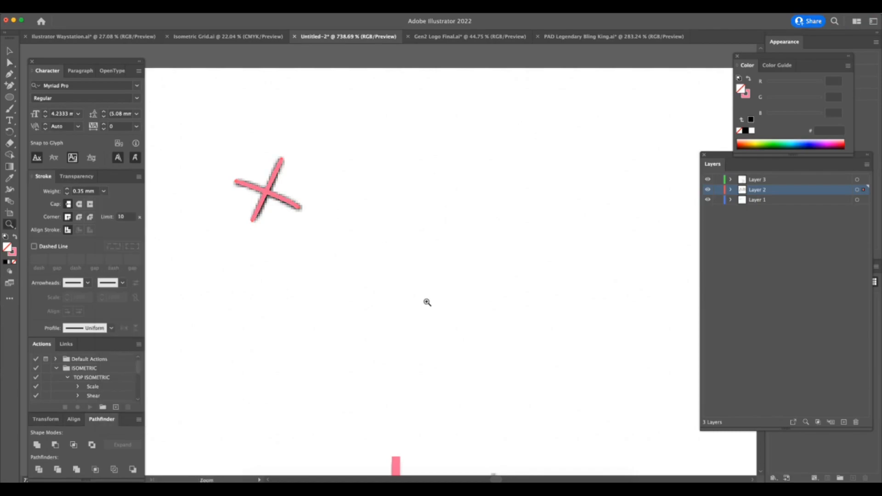
left_click_drag(429, 295, 297, 304)
left_click_drag(512, 340, 452, 361)
scroll(474, 351, "right", 8)
scroll(474, 351, "down", 4)
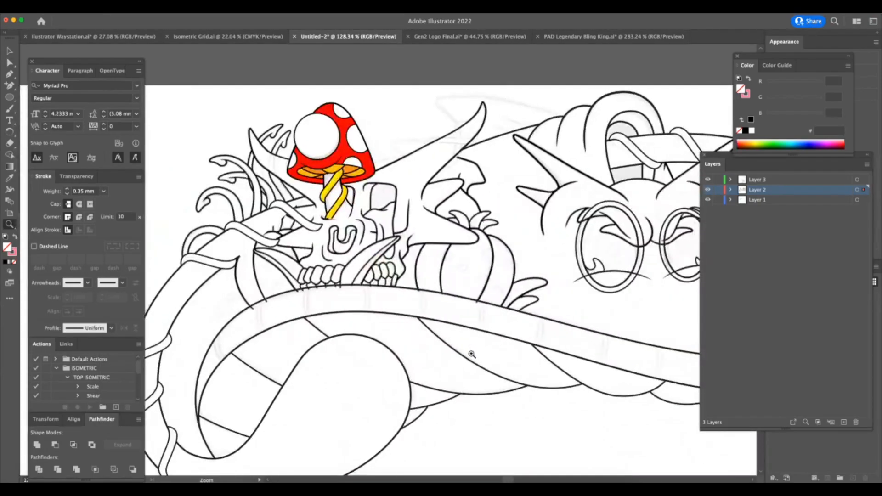
scroll(473, 351, "right", 8)
scroll(473, 350, "down", 3)
left_click_drag(597, 369, 709, 354)
key("p")
left_click(478, 345)
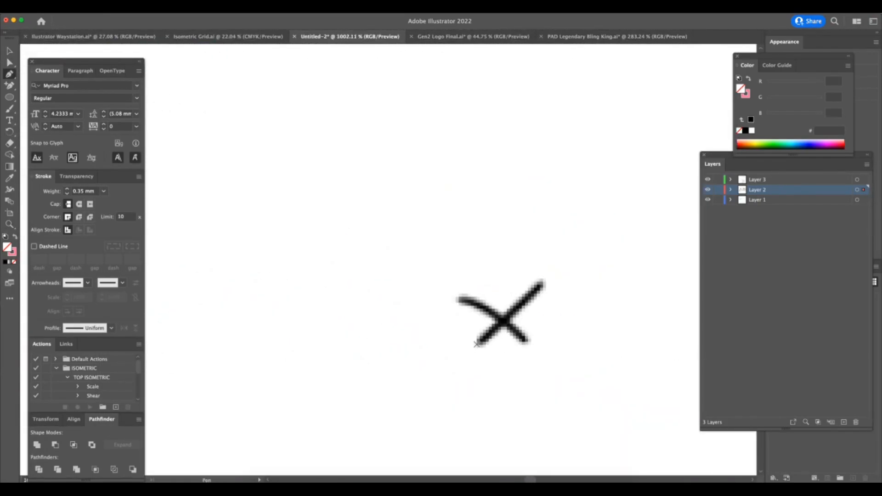
left_click(543, 283)
key("a")
key("p")
left_click(461, 298)
left_click_drag(529, 343, 552, 367)
key("z")
left_click_drag(584, 416, 457, 431)
Deselect the Layer 1 sketch image and switch to the Cowboy GEN2 Master.psd document in Photoshop.
key("Tab")
key("v")
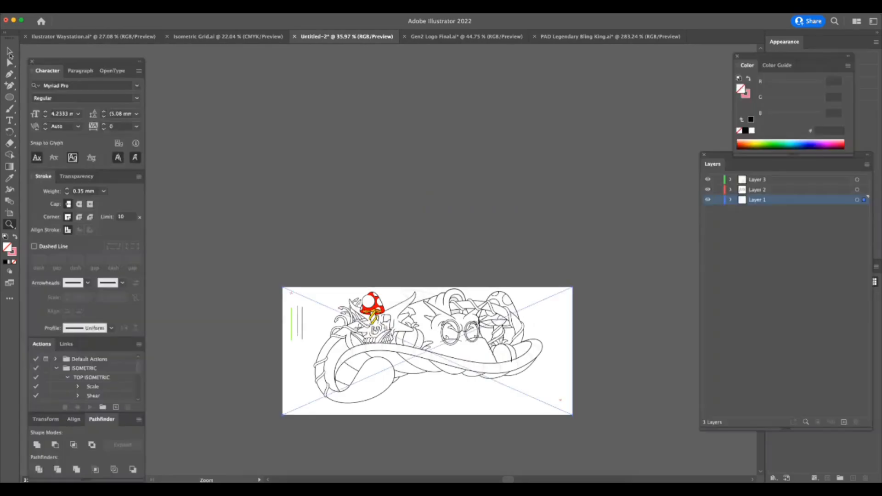
left_click(325, 299)
left_click(330, 250)
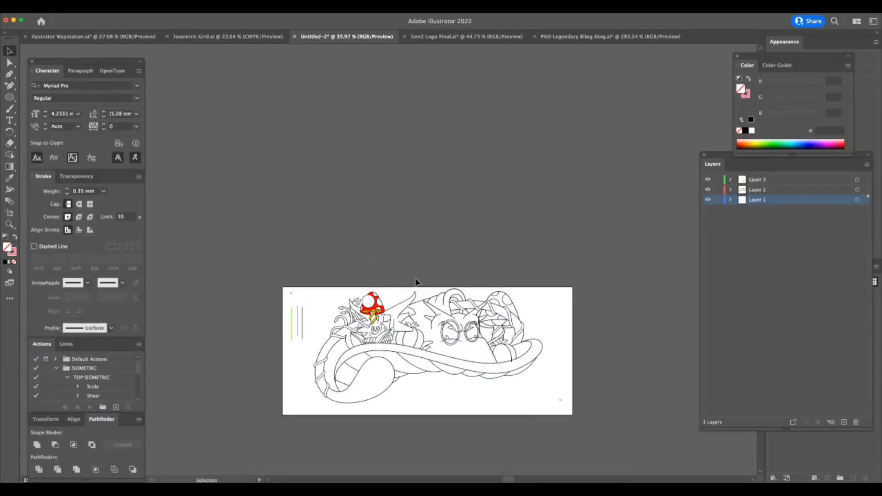
left_click(497, 488)
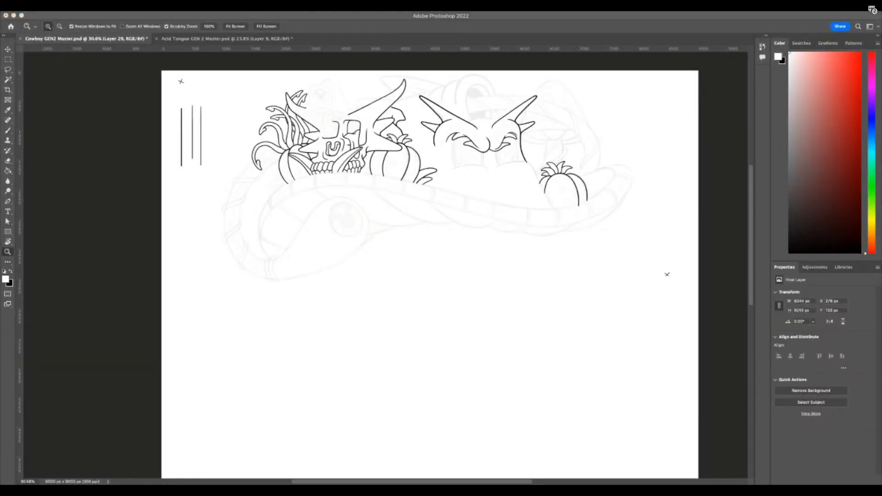
Paste the copied Illustrator artwork into Cowboy GEN2 Master.psd in Photoshop.
key("super+Tab")
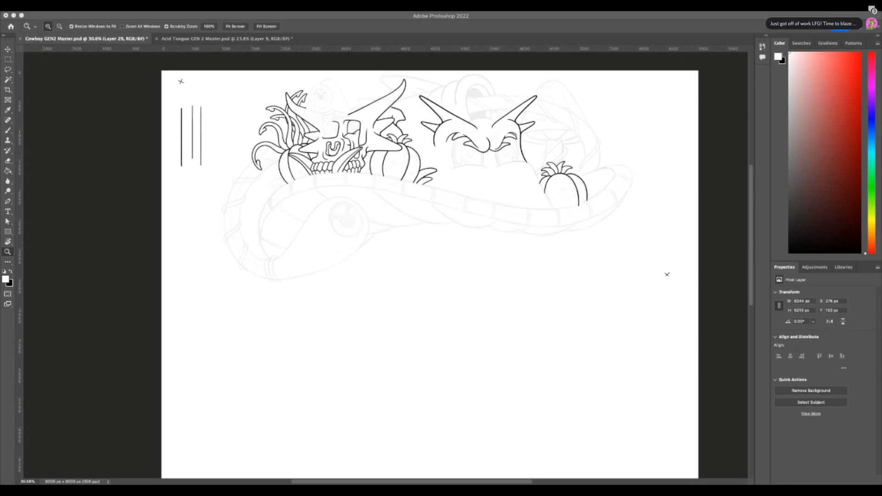
left_click(634, 364)
key("super+Tab")
key("super+Tab")
key("super+Tab")
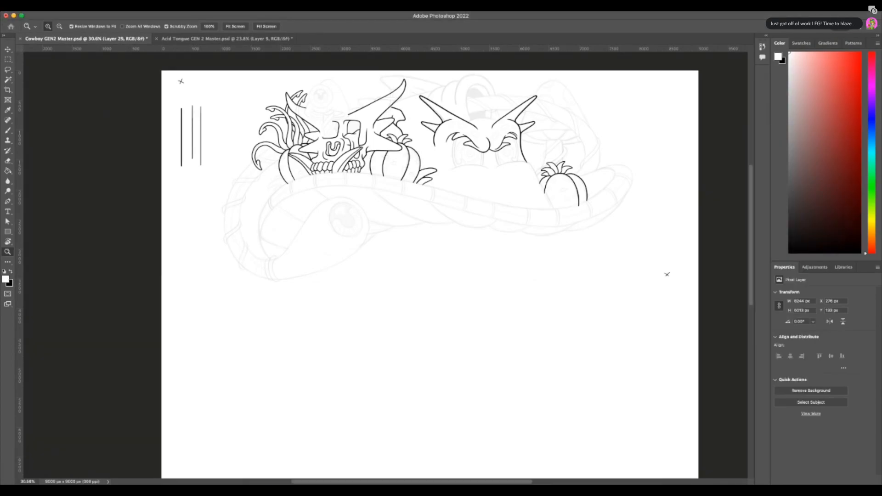
key("super+Tab")
key("super+v")
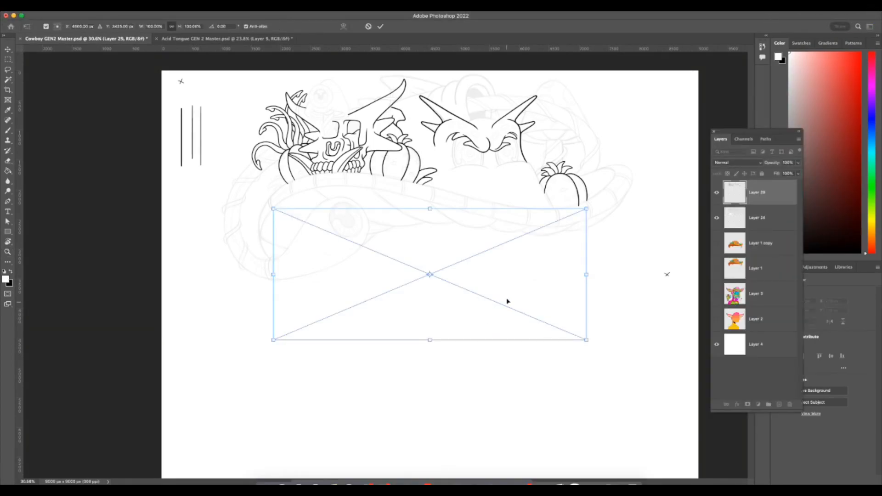
Scale the pasted artwork to about 157% and align its cross marks with those of the original sketch.
left_click_drag(507, 309, 413, 186)
left_click_drag(492, 209, 666, 291)
left_click_drag(375, 216, 374, 210)
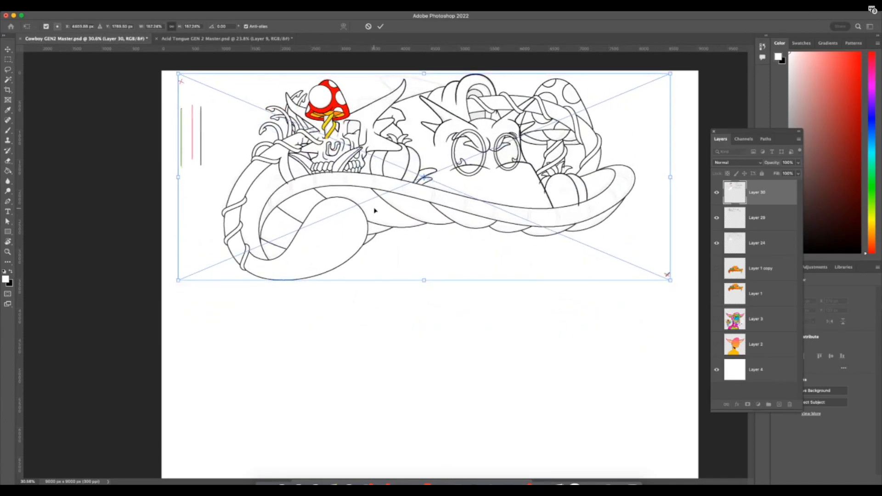
left_click_drag(670, 279, 669, 279)
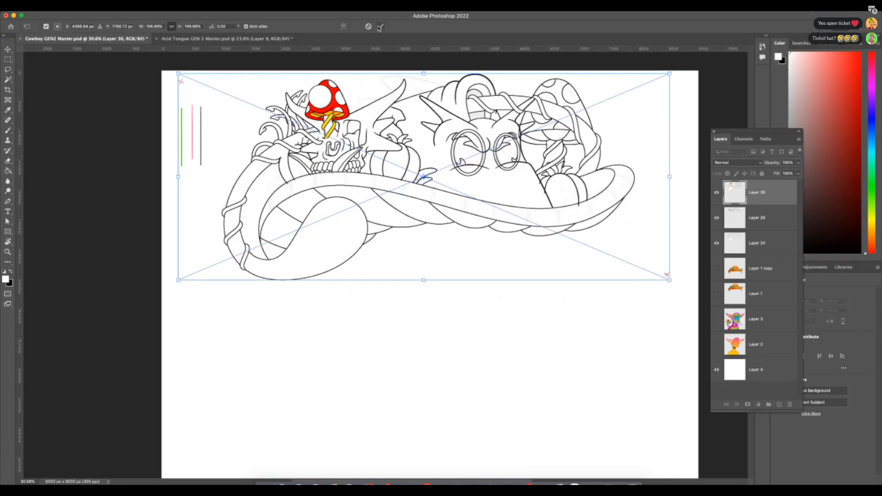
key("Return")
Show only Layer 30 and start selecting regions of the hat artwork with the Magic Wand tool.
key("z")
left_click_drag(261, 130, 288, 138)
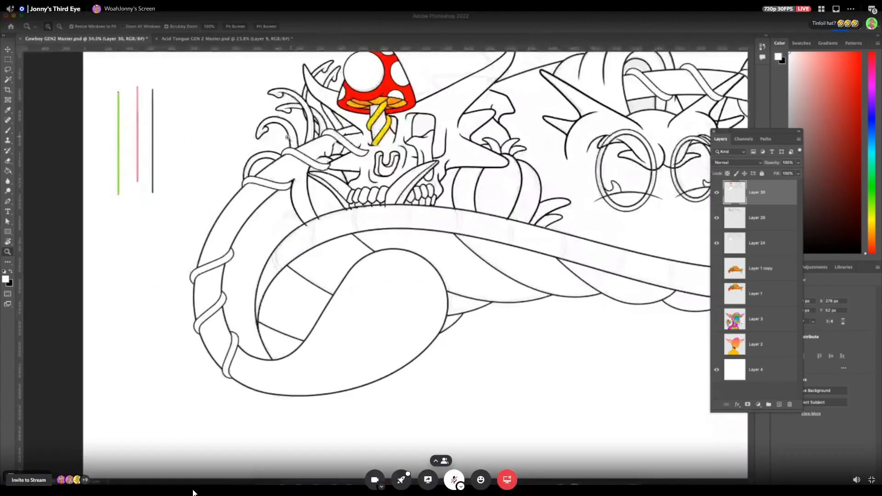
left_click(9, 80)
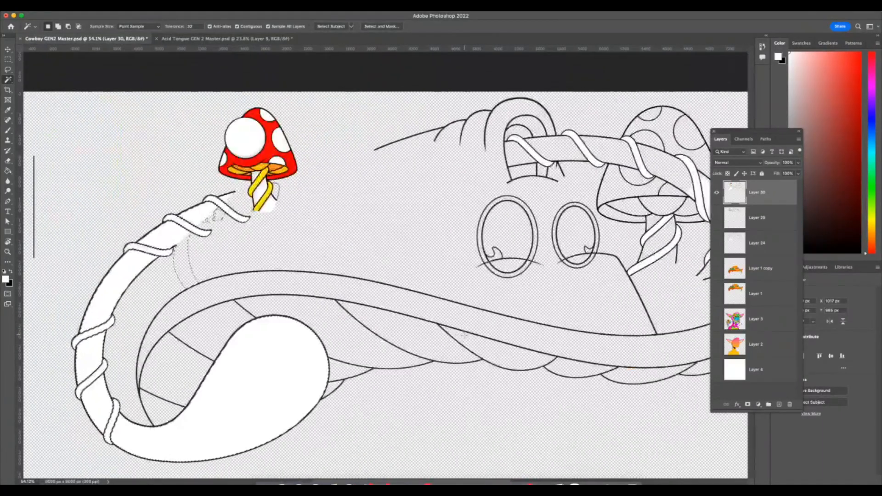
mouse_move(674, 475)
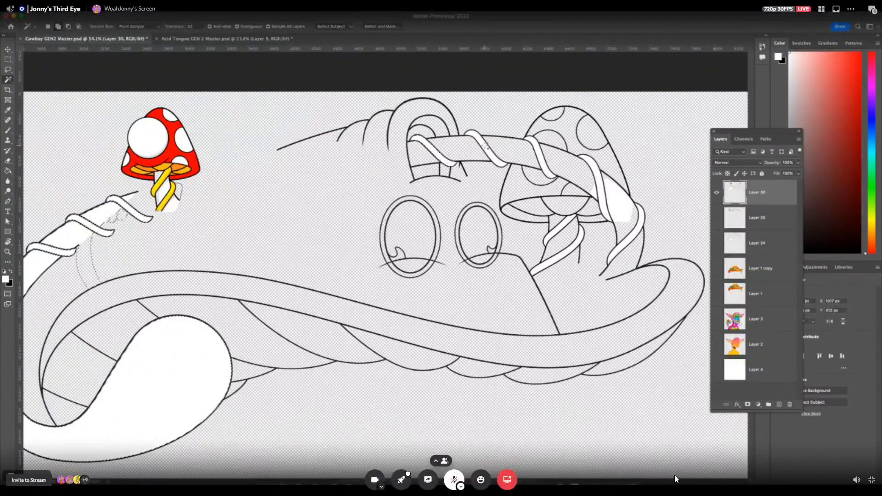
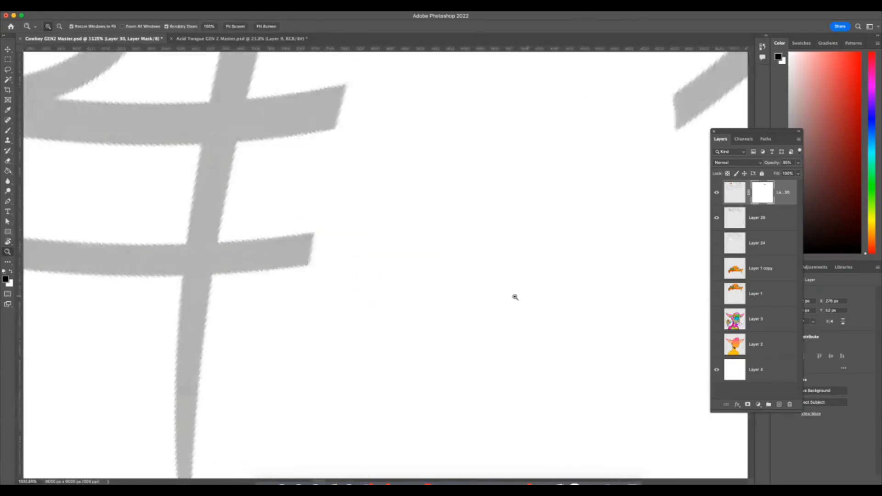
Hide the two short line stubs extending beyond the tapering curve by painting black on Layer 30's mask with a small brush.
left_click(8, 131)
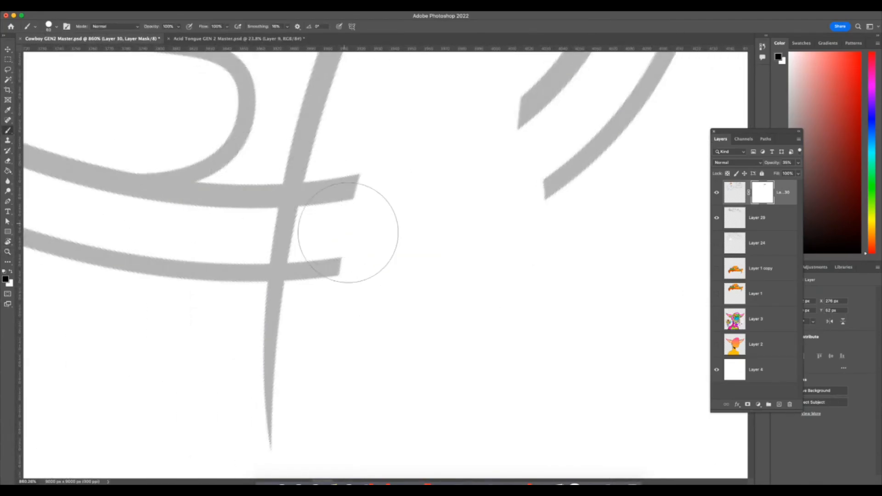
mouse_move(298, 263)
left_mouse_down()
mouse_move(294, 276)
mouse_move(293, 262)
left_mouse_up()
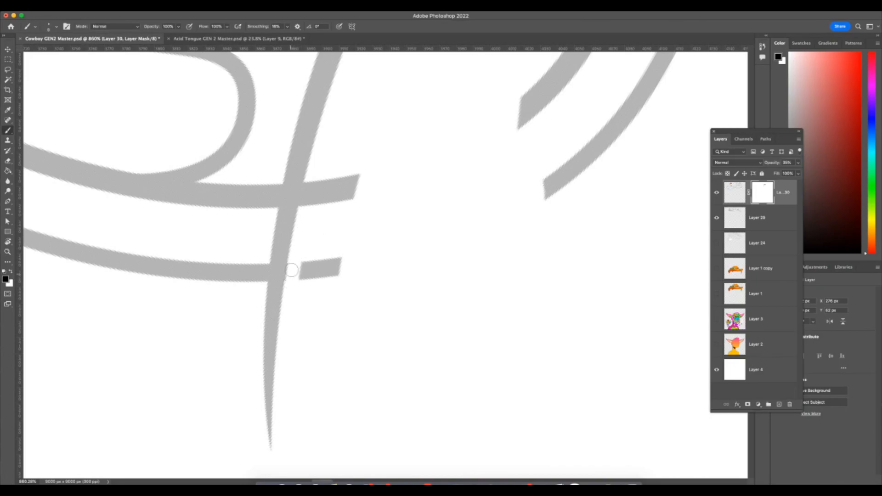
mouse_move(314, 186)
left_mouse_down()
mouse_move(304, 204)
mouse_move(315, 173)
mouse_move(297, 288)
mouse_move(341, 144)
mouse_move(312, 291)
mouse_move(361, 167)
mouse_move(339, 253)
left_mouse_up()
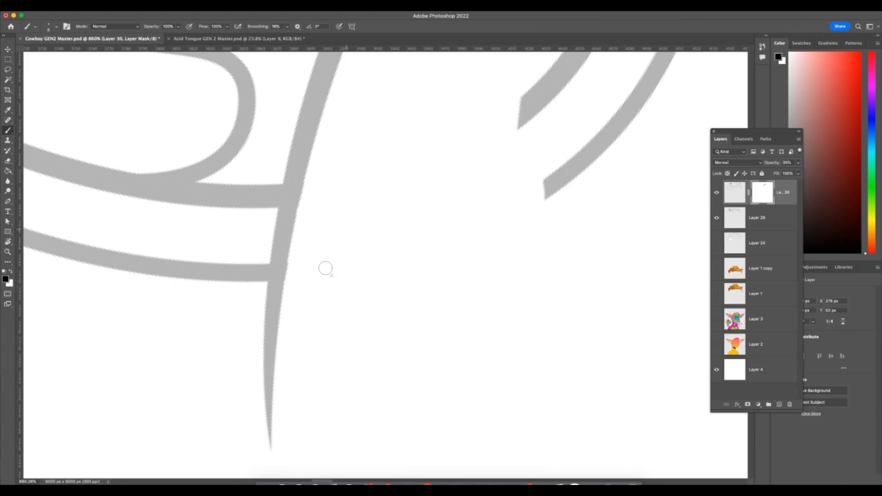
Mask gaps into the two parallel curved grey lines just outside their upper crossing with the tapering curve.
scroll(363, 261, "up", 10)
scroll(391, 275, "right", 1)
scroll(406, 283, "up", 5)
scroll(407, 284, "right", 3)
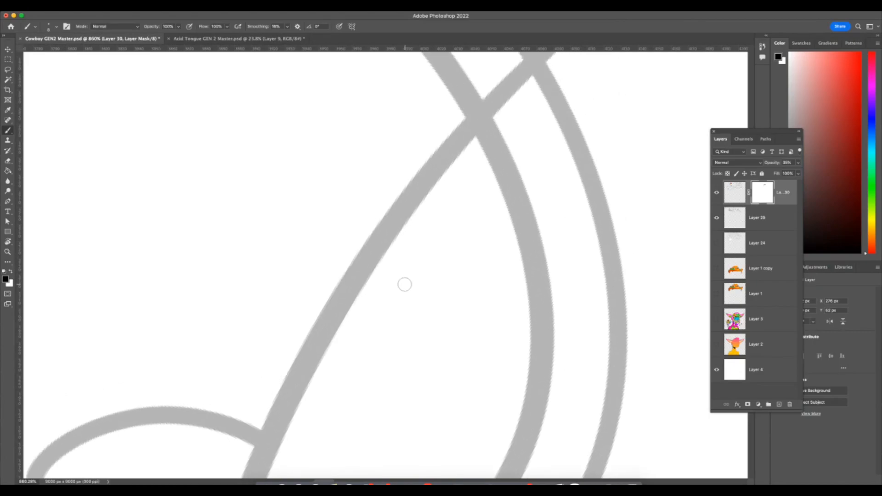
mouse_move(423, 258)
left_mouse_down()
mouse_move(427, 249)
mouse_move(400, 271)
left_mouse_up()
left_click_drag(456, 222, 468, 205)
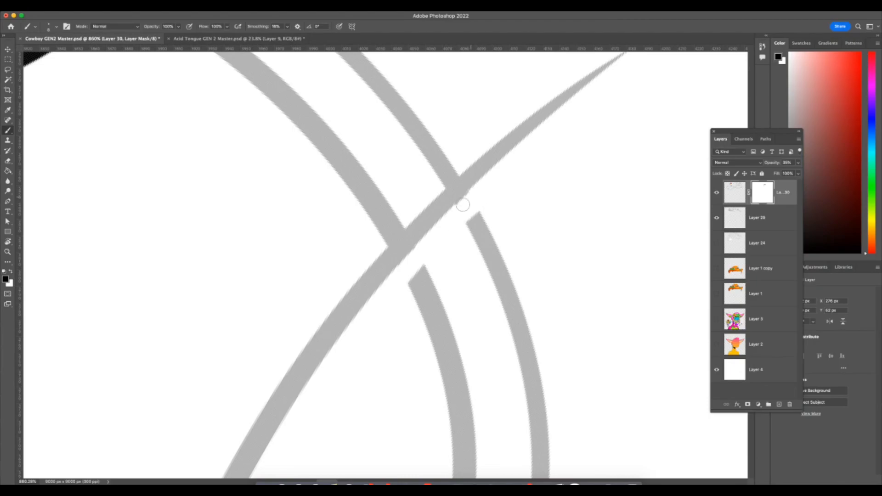
scroll(463, 256, "up", 6)
scroll(463, 256, "right", 5)
scroll(463, 260, "down", 12)
scroll(463, 261, "left", 2)
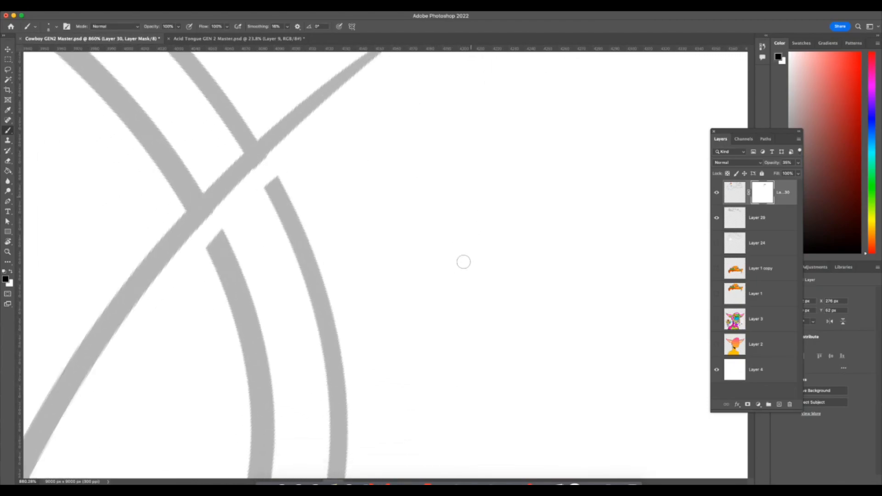
Move Layer 30 down the stack to just below Layer 1 copy and make its layer mask active.
key("super+[")
key("super+[")
key("super+[")
scroll(462, 283, "down", 6)
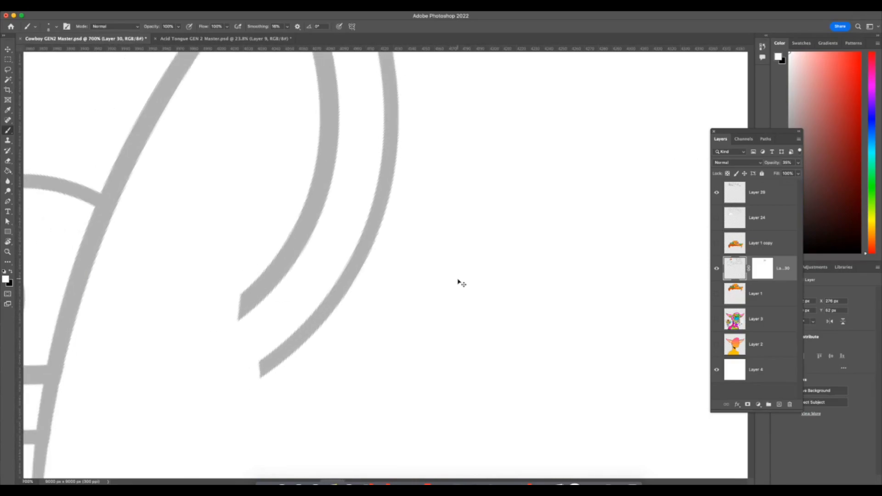
left_click(753, 202)
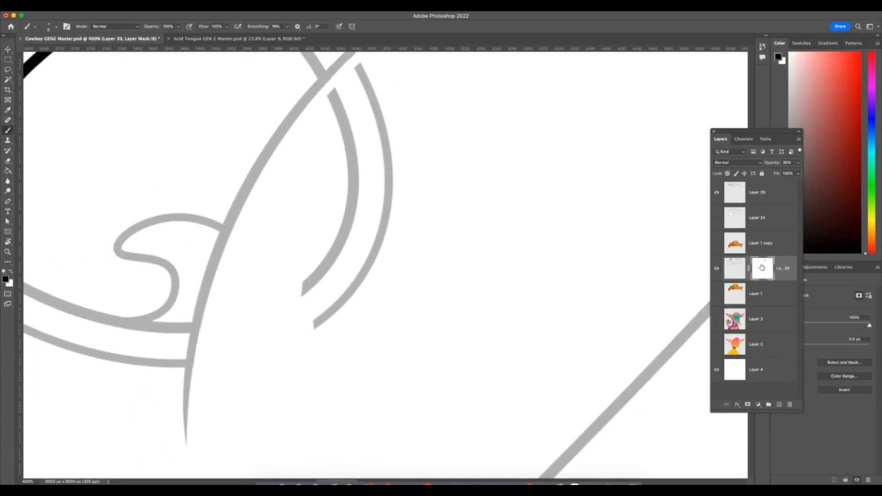
left_click(762, 268)
Mask out the rest of the two curved grey lines outside the tapering curve with a larger black brush.
key("x")
scroll(600, 273, "up", 3)
key("]")
key("]")
key("]")
key("]")
key("]")
key("]")
mouse_move(339, 202)
left_mouse_down()
mouse_move(351, 274)
mouse_move(338, 362)
mouse_move(310, 395)
left_mouse_up()
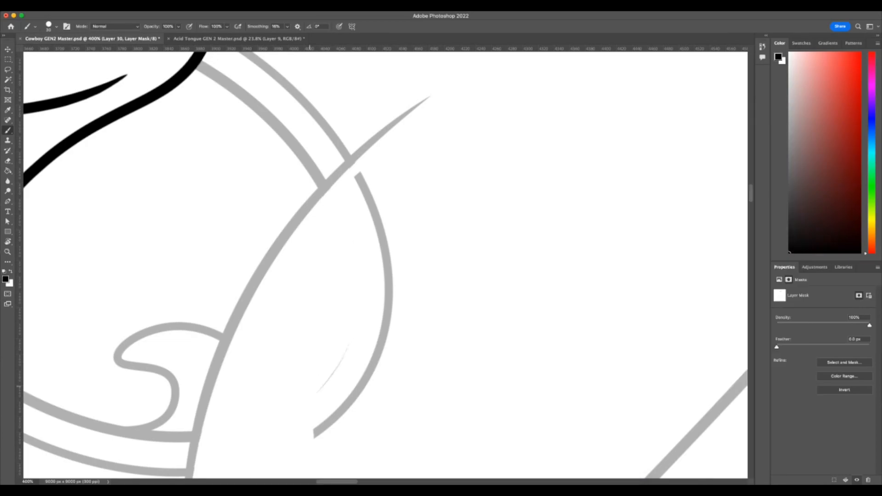
mouse_move(361, 182)
left_mouse_down()
mouse_move(390, 293)
mouse_move(348, 401)
mouse_move(315, 437)
mouse_move(348, 409)
mouse_move(386, 322)
left_mouse_up()
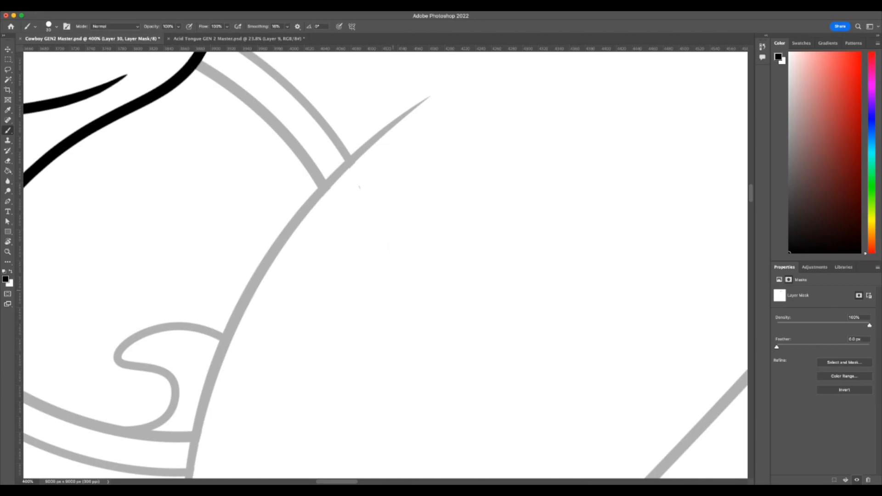
scroll(334, 155, "up", 6)
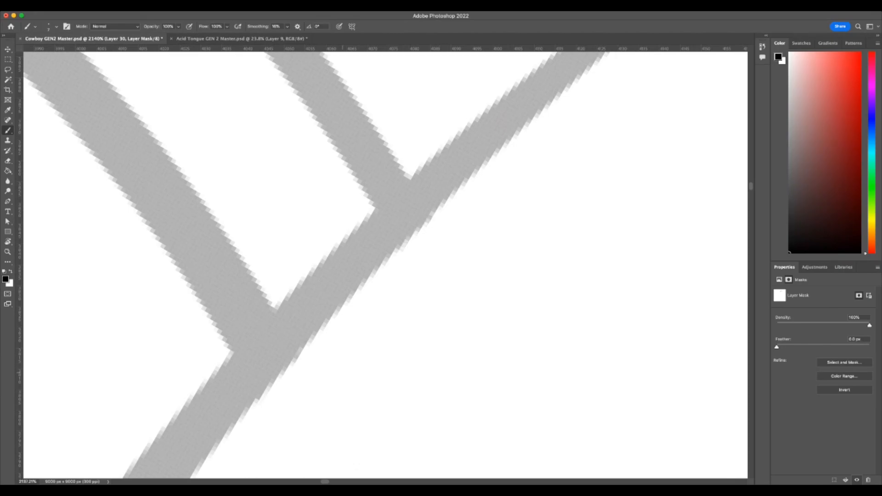
Mask gaps into the second pair of parallel curved lines just outside their lower crossing with the other tapering curve.
left_click_drag(463, 360, 349, 364)
left_click_drag(546, 329, 460, 331)
left_click_drag(657, 310, 397, 294)
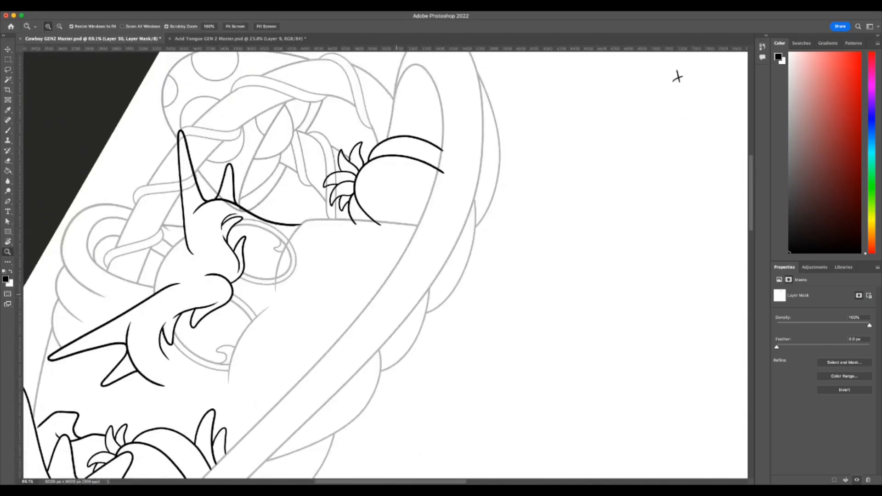
scroll(277, 273, "up", 8)
key("b")
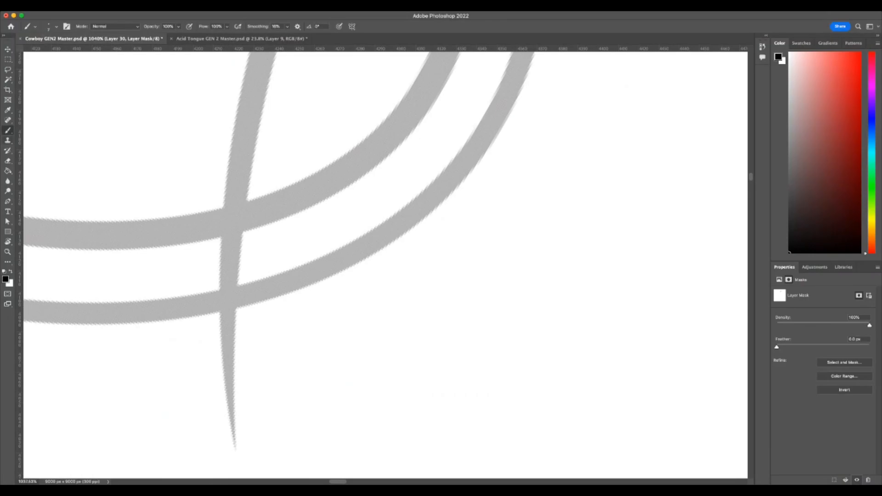
left_click_drag(275, 196, 250, 223)
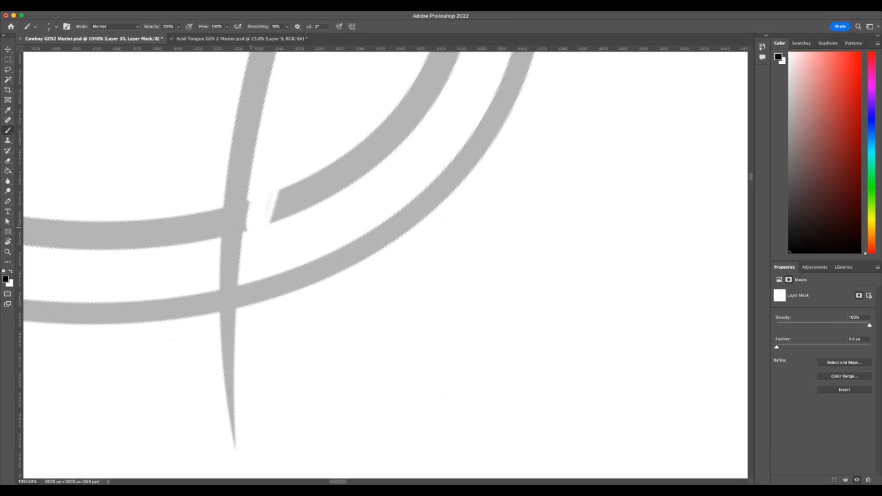
left_click_drag(255, 281, 241, 307)
key("F7")
left_click_drag(274, 195, 268, 223)
left_click_drag(257, 279, 252, 304)
left_click_drag(279, 192, 272, 221)
Cut the same two lines just outside their upper crossing with the tapering curve on Layer 30's mask.
scroll(325, 252, "up", 8)
scroll(356, 254, "up", 8)
scroll(356, 253, "right", 2)
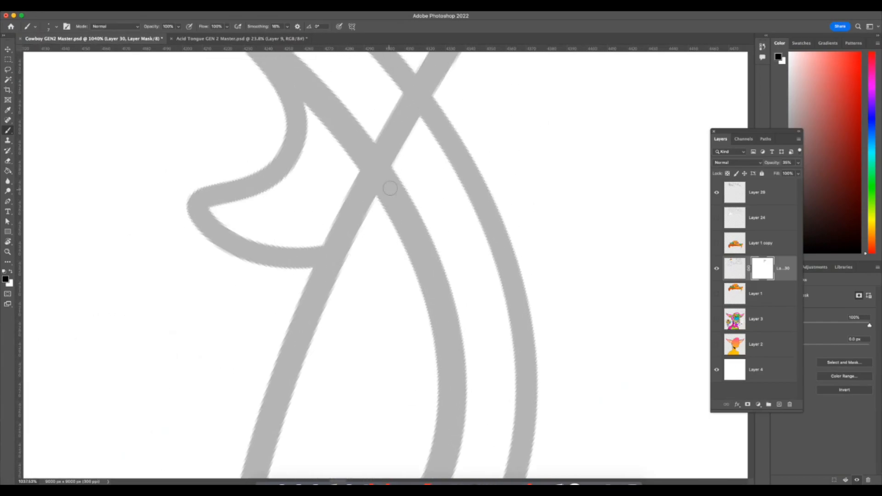
mouse_move(370, 267)
left_mouse_down()
mouse_move(351, 302)
mouse_move(370, 257)
left_mouse_up()
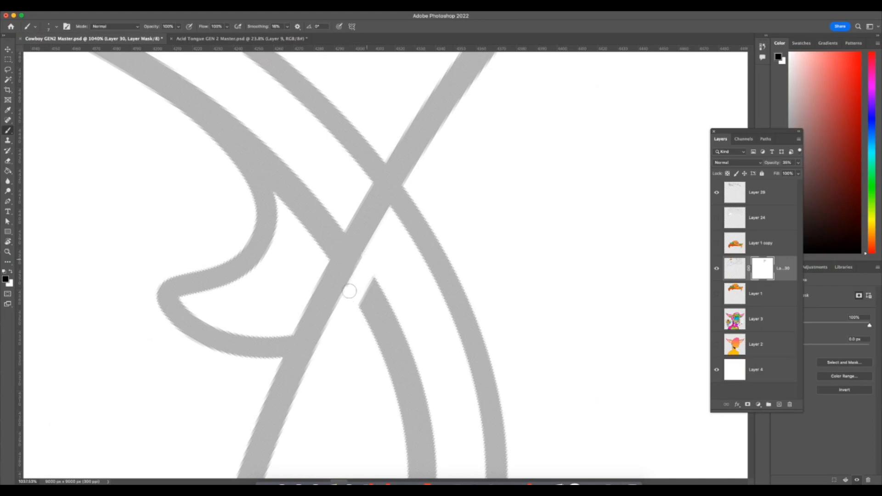
mouse_move(397, 216)
left_mouse_down()
mouse_move(411, 186)
mouse_move(372, 264)
mouse_move(404, 197)
mouse_move(376, 287)
left_mouse_up()
key("super+z")
scroll(358, 374, "down", 5)
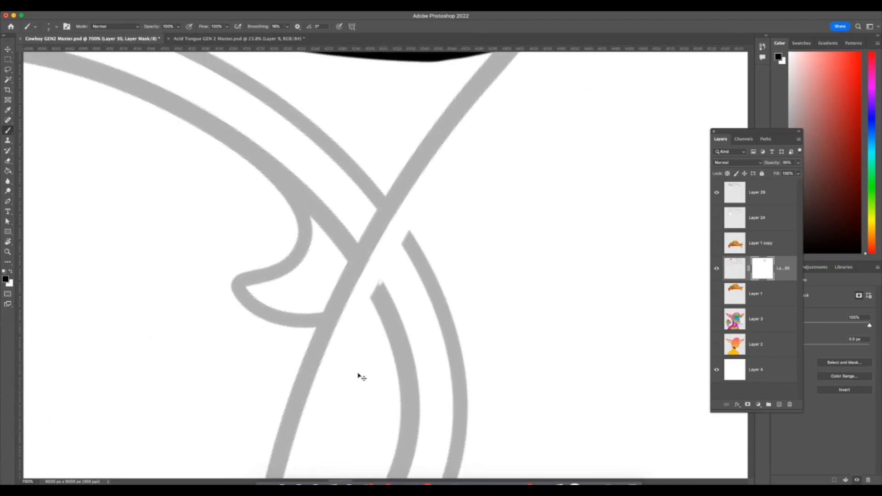
Enlarge the brush and mask out the remaining parts of the second line pair outside the tapering curve.
left_click_drag(405, 307, 386, 272)
key("bracketright")
key("bracketright")
mouse_move(413, 230)
left_mouse_down()
mouse_move(389, 271)
mouse_move(389, 279)
mouse_move(402, 272)
mouse_move(384, 324)
left_mouse_up()
left_click_drag(345, 429, 336, 444)
mouse_move(410, 348)
left_mouse_down()
mouse_move(420, 275)
mouse_move(407, 317)
left_mouse_up()
scroll(418, 297, "down", 3)
mouse_move(381, 221)
left_mouse_down()
mouse_move(342, 334)
mouse_move(304, 378)
mouse_move(378, 258)
mouse_move(318, 398)
mouse_move(404, 258)
mouse_move(315, 392)
mouse_move(381, 329)
mouse_move(400, 221)
mouse_move(382, 284)
mouse_move(393, 294)
mouse_move(402, 284)
mouse_move(395, 310)
left_mouse_up()
Reset the canvas rotation and mask out the grey sketch lines showing inside the black leafy tuft.
key("z")
left_click_drag(458, 357, 424, 373)
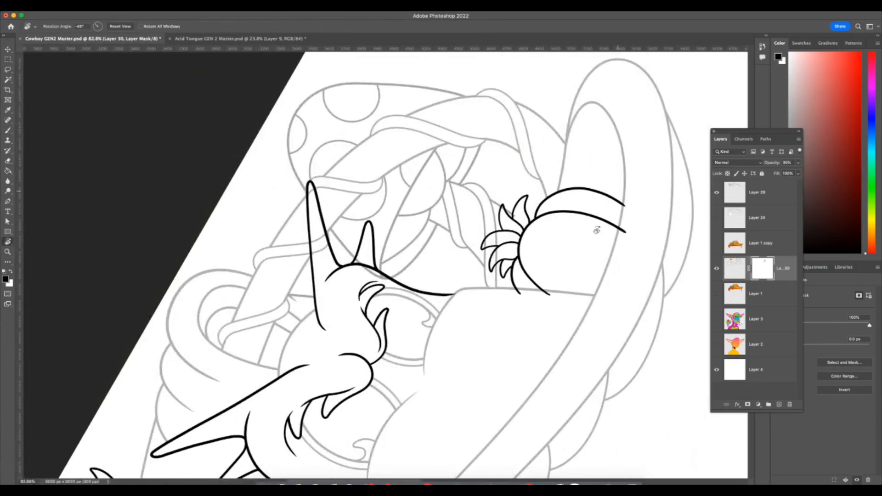
key("r")
key("Escape")
key("z")
left_click_drag(526, 384, 597, 380)
key("F7")
key("b")
left_click_drag(394, 324, 397, 319)
key("F7")
key("F7")
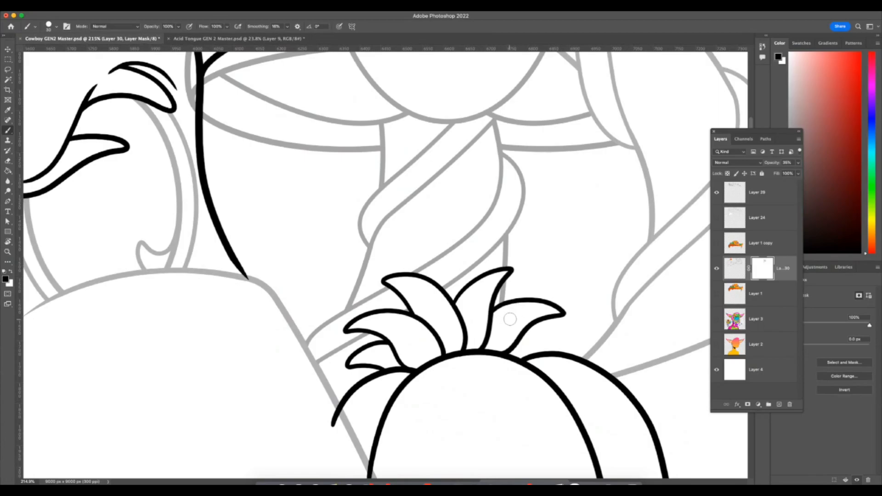
Mask out the grey vine and hat lines that run through the inside of the long black horn.
scroll(506, 314, "up", 5)
scroll(506, 314, "left", 3)
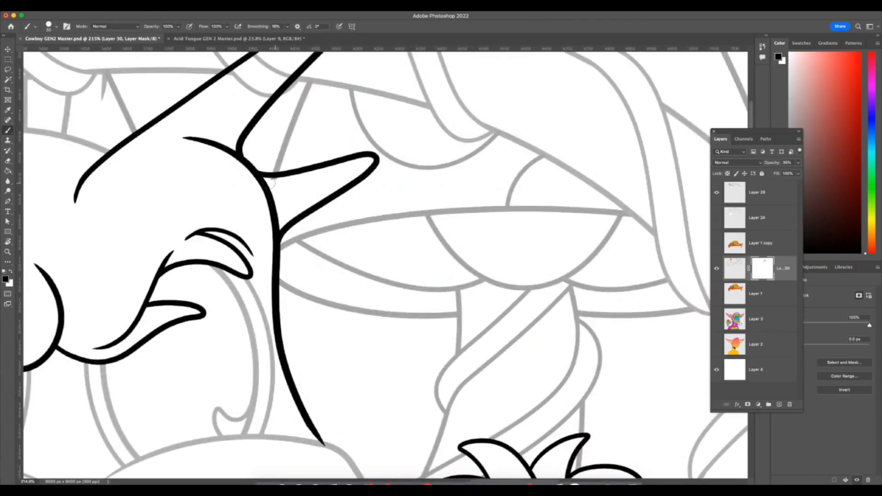
scroll(285, 181, "up", 5)
scroll(285, 181, "left", 2)
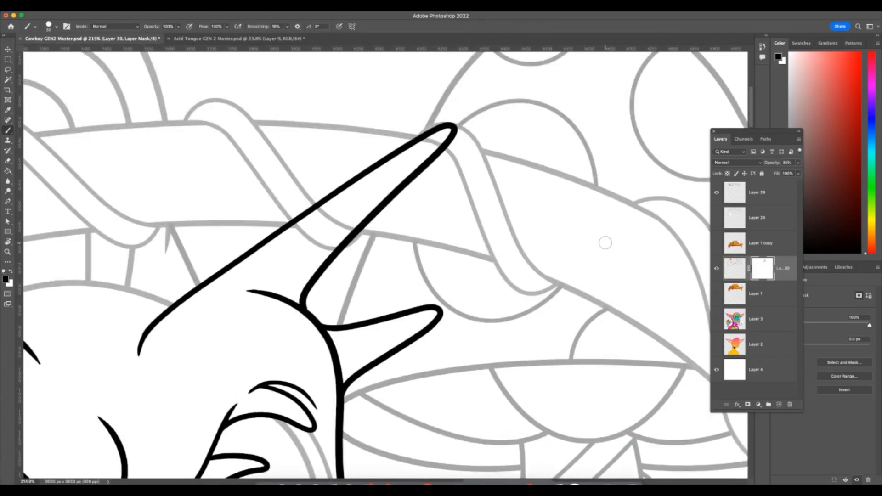
scroll(423, 288, "up", 1)
scroll(423, 288, "left", 1)
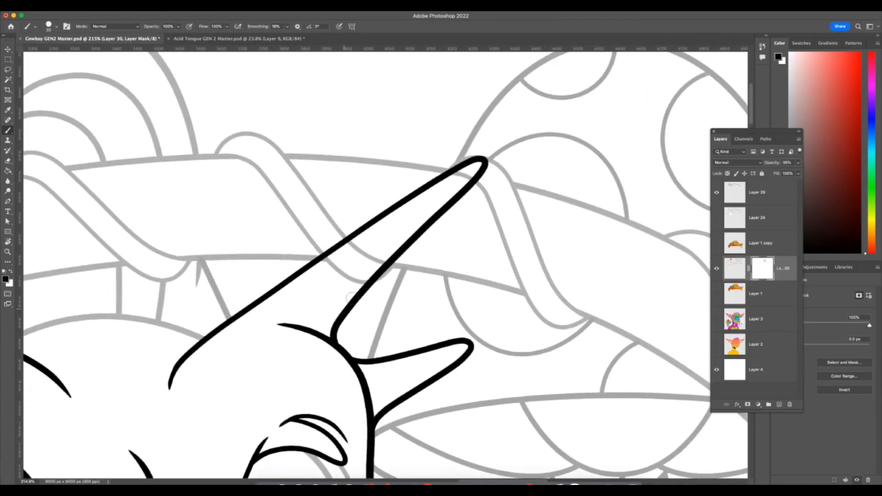
mouse_move(395, 248)
left_mouse_down()
mouse_move(335, 307)
mouse_move(361, 265)
mouse_move(354, 249)
mouse_move(320, 265)
left_mouse_up()
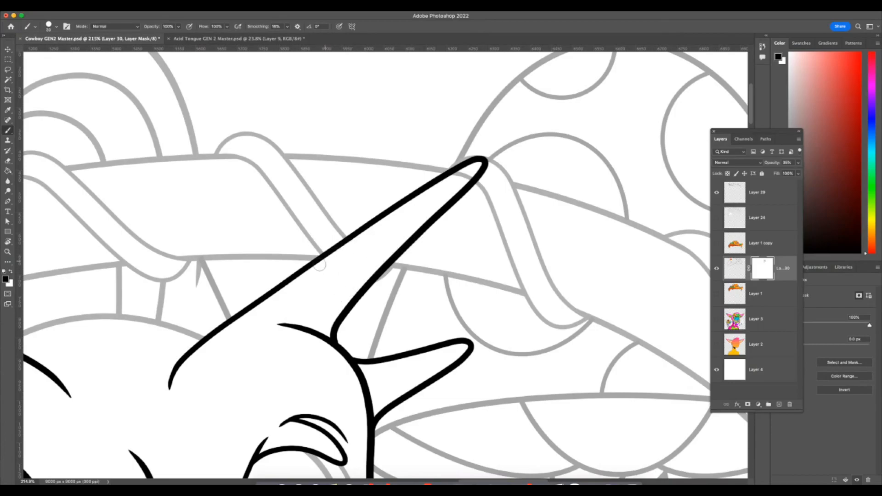
left_click_drag(463, 174, 453, 177)
Erase the black line ends on Layer 29 that overrun the grey hat edges below the leafy tuft.
scroll(463, 182, "left", 5)
scroll(463, 183, "right", 7)
scroll(493, 280, "down", 10)
scroll(493, 280, "right", 5)
scroll(574, 275, "down", 5)
scroll(574, 275, "left", 2)
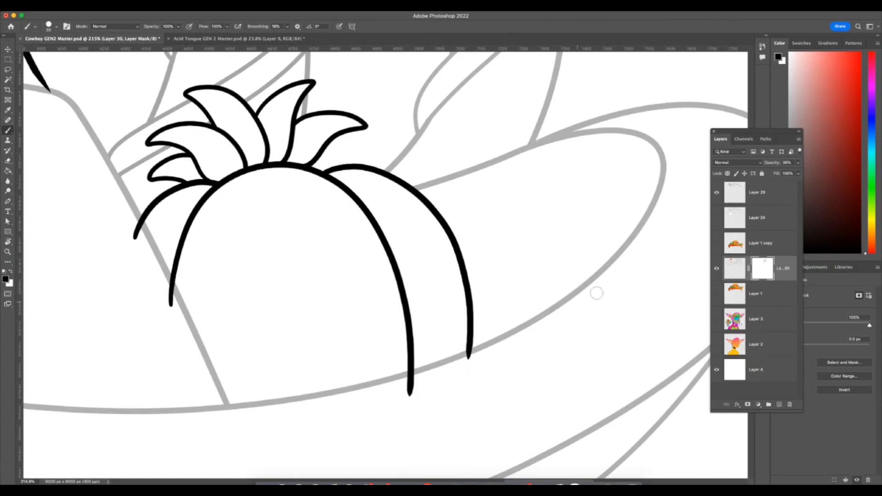
left_click(757, 195)
scroll(437, 290, "left", 3)
left_click(7, 162)
key("x")
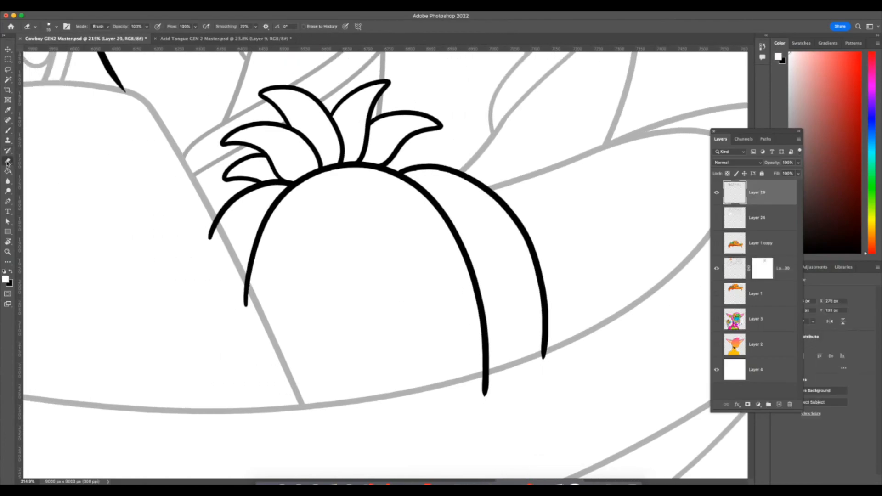
left_click_drag(247, 306, 236, 278)
left_click_drag(474, 384, 474, 377)
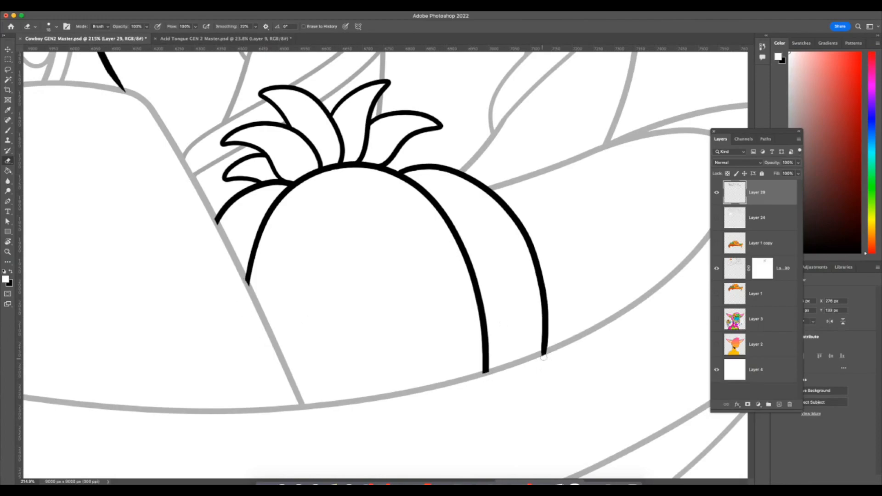
Erase the black line ends on Layer 29 that overrun the grey brim edge beneath the skull's teeth, tusk and neighbouring shapes.
scroll(525, 382, "down", 10)
scroll(525, 382, "left", 10)
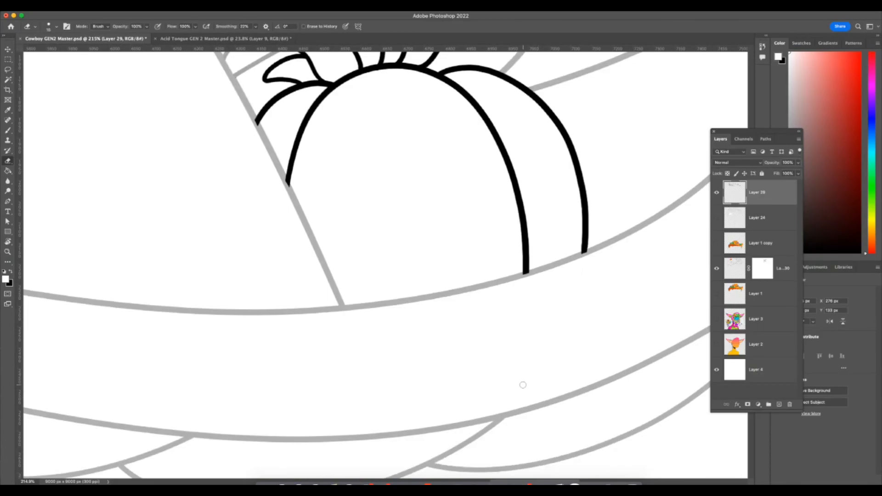
scroll(523, 386, "up", 10)
scroll(523, 385, "left", 15)
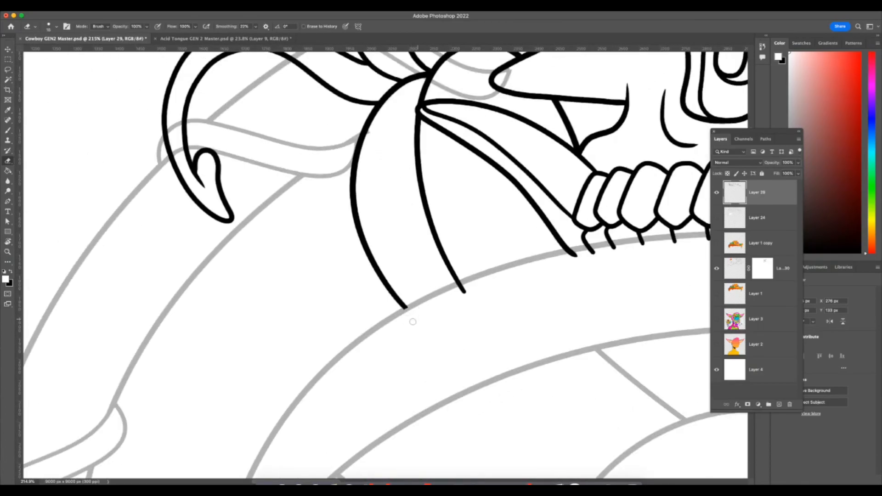
scroll(460, 285, "right", 10)
scroll(459, 285, "up", 3)
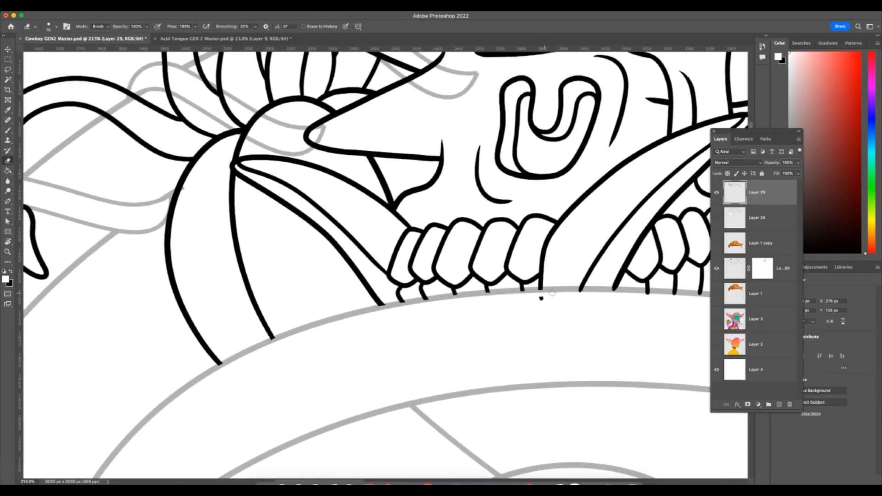
scroll(536, 300, "right", 6)
scroll(536, 299, "up", 1)
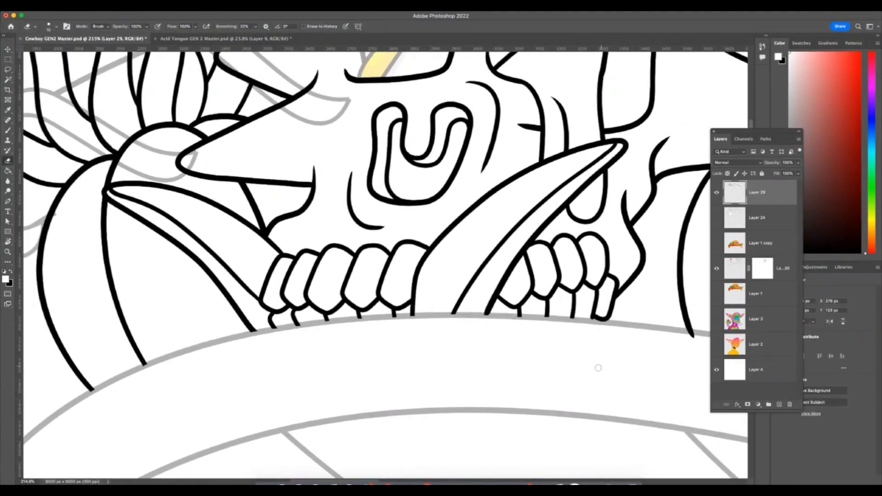
scroll(602, 365, "right", 8)
scroll(602, 366, "up", 1)
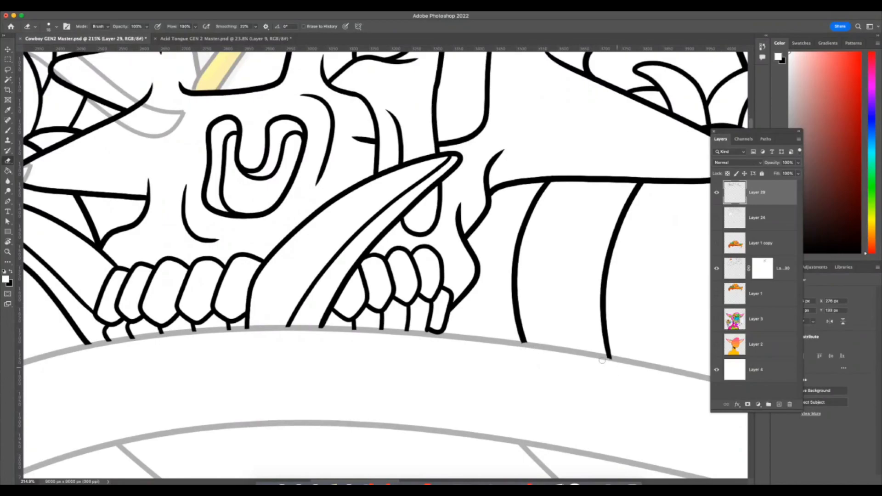
scroll(602, 361, "right", 16)
scroll(605, 368, "down", 4)
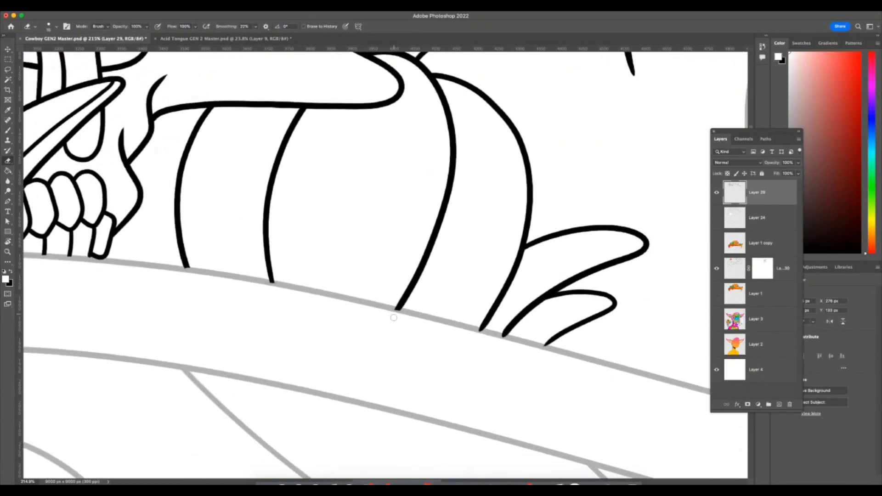
scroll(540, 365, "left", 20)
scroll(540, 365, "up", 6)
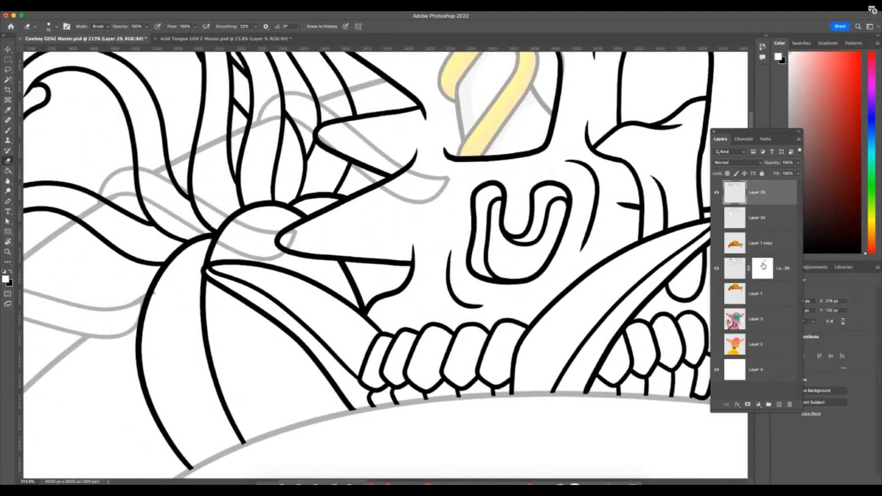
left_click(726, 275)
scroll(655, 306, "left", 2)
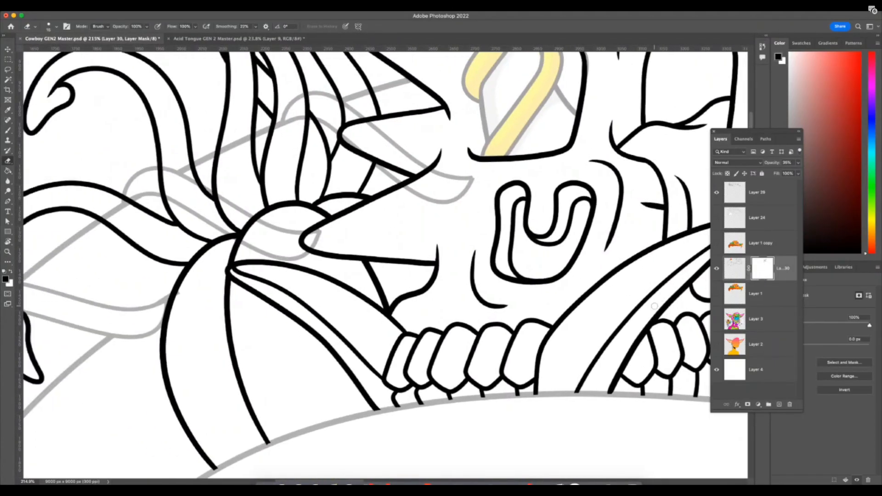
scroll(653, 299, "left", 10)
scroll(653, 298, "up", 3)
left_click(8, 130)
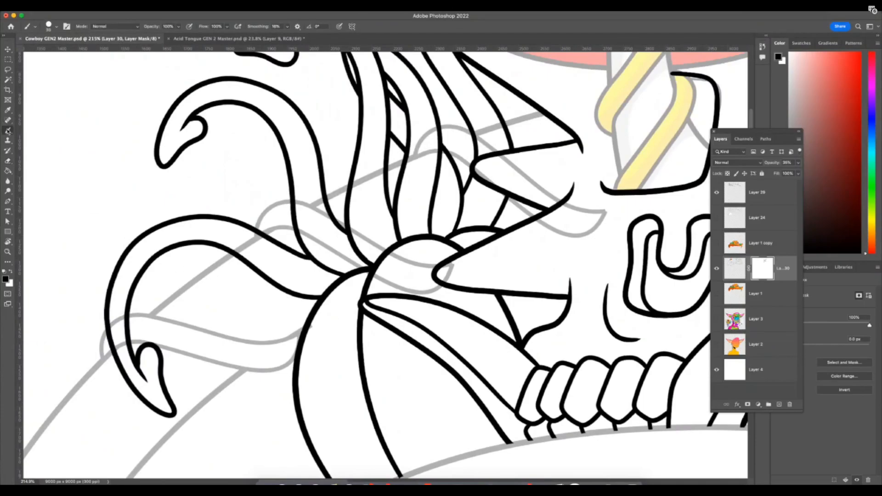
key("x")
Hide Layer 30 and select the insides of the tentacle tuft's shapes on Layer 29 with the Magic Wand.
left_click(740, 204)
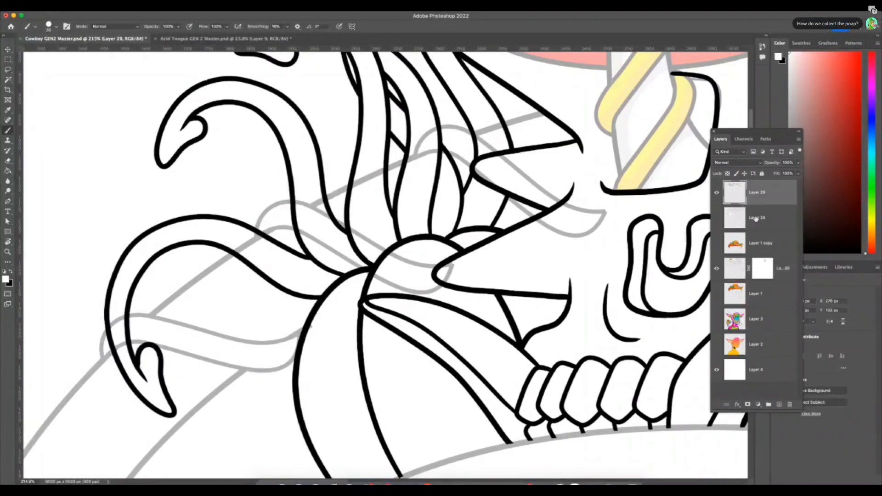
left_click(717, 268)
left_click(8, 79)
left_click(316, 317)
left_click(344, 248)
left_click(376, 225)
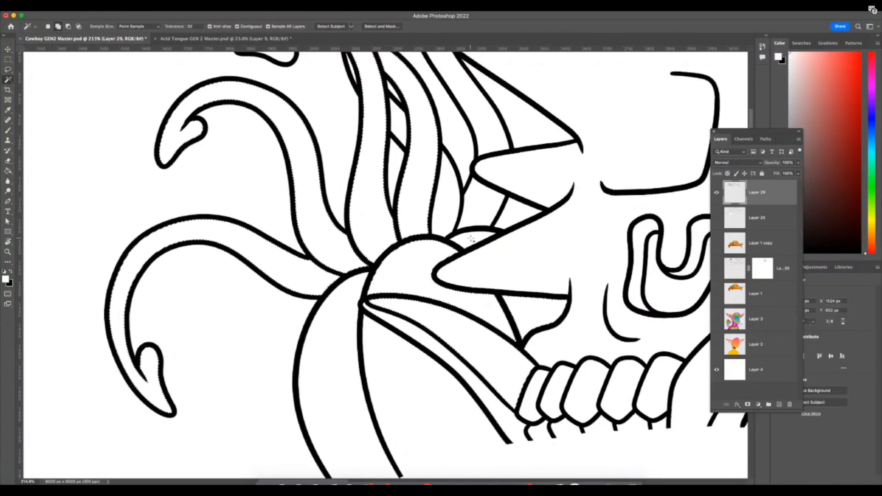
scroll(477, 122, "up", 1)
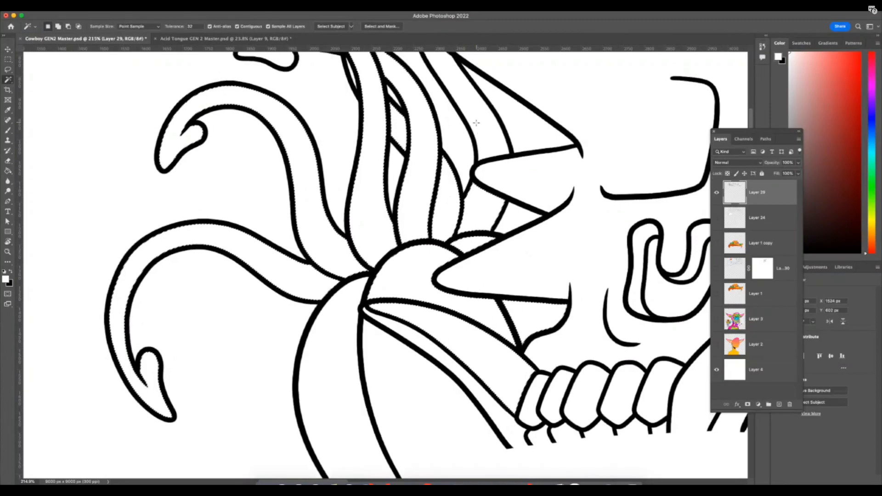
scroll(476, 123, "up", 5)
key("F7")
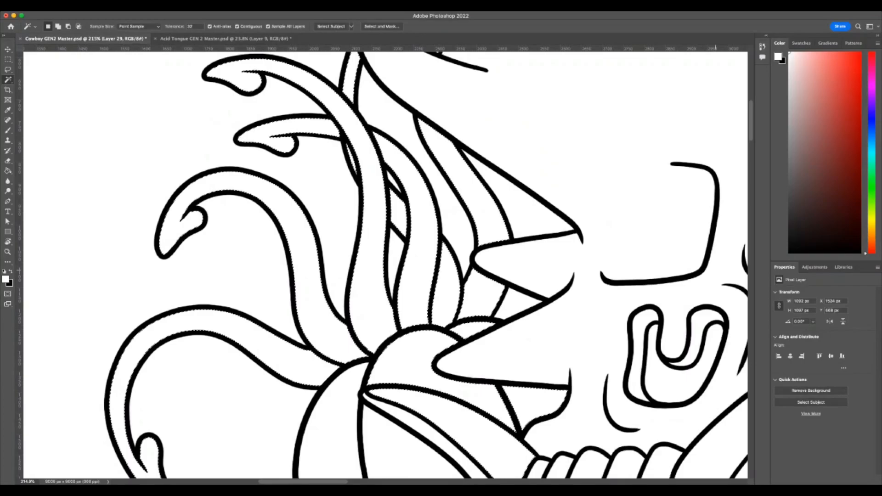
key("super+z")
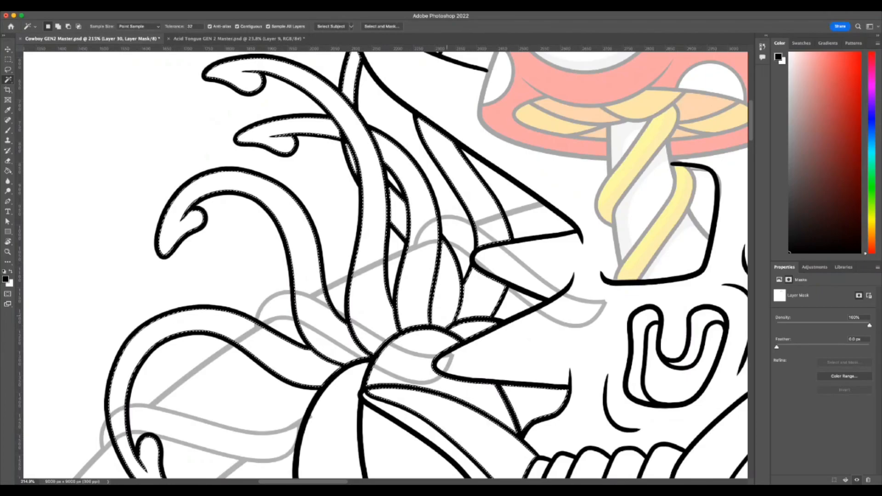
Try to fill the selected tentacle tuft areas with Layer 30's mask active, and undo the fill.
key("z")
left_click_drag(534, 412, 522, 409)
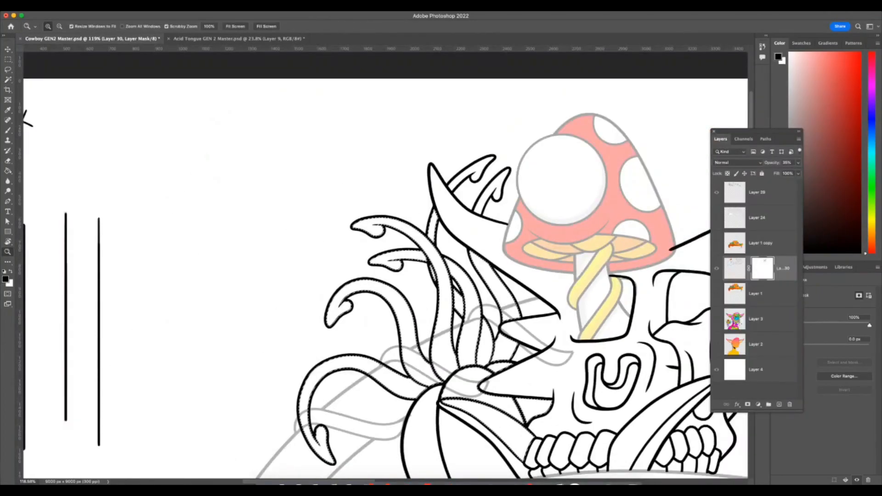
key("i")
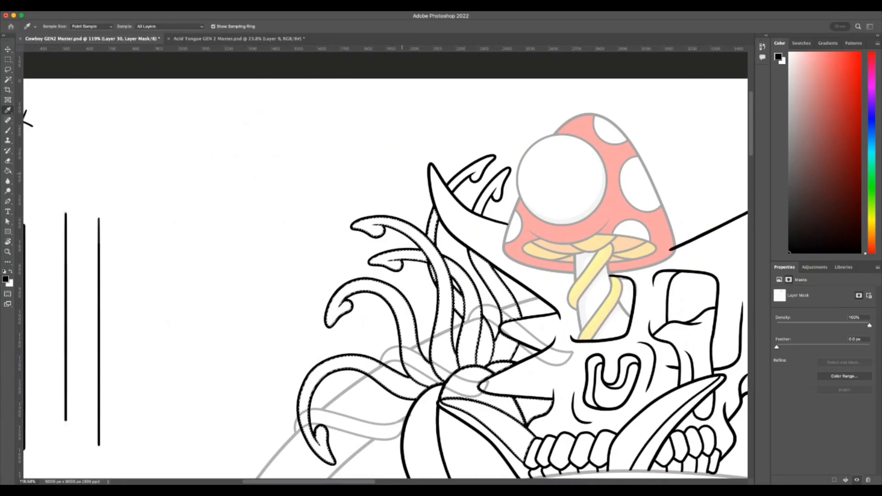
key("z")
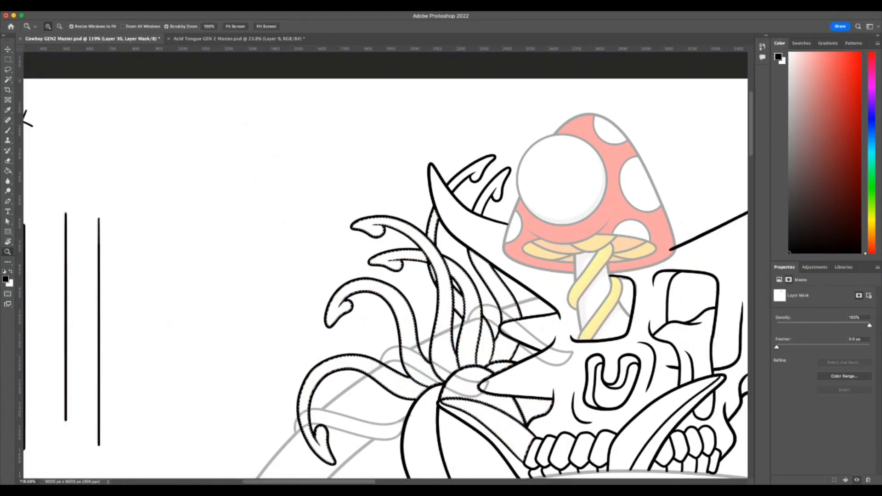
key("i")
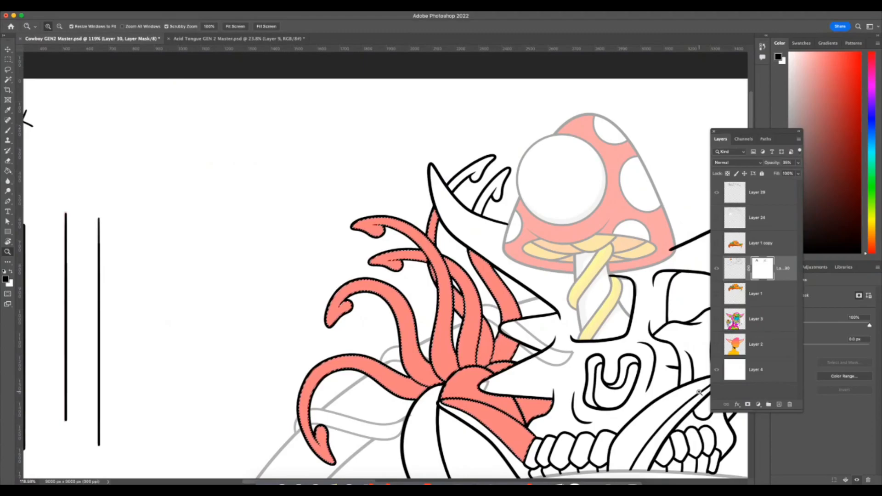
key("super+z")
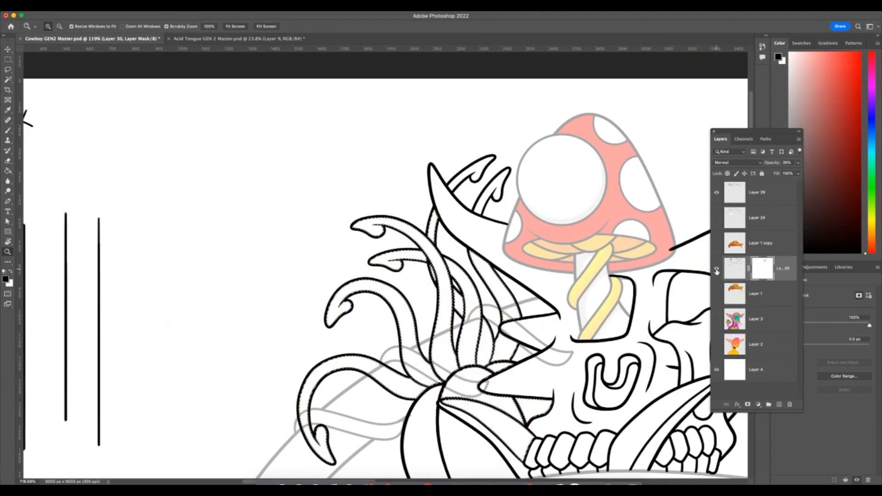
Toggle Layer 30's visibility to compare the tentacle tuft with and without the hat artwork.
left_click(717, 270)
left_click(718, 269)
left_click(717, 270)
left_click(718, 271)
left_click(717, 270)
left_click(717, 271)
Fill the selected tentacle tuft areas on Layer 30's mask with black to hide the grey lines, and deselect.
left_click(522, 362)
key("b")
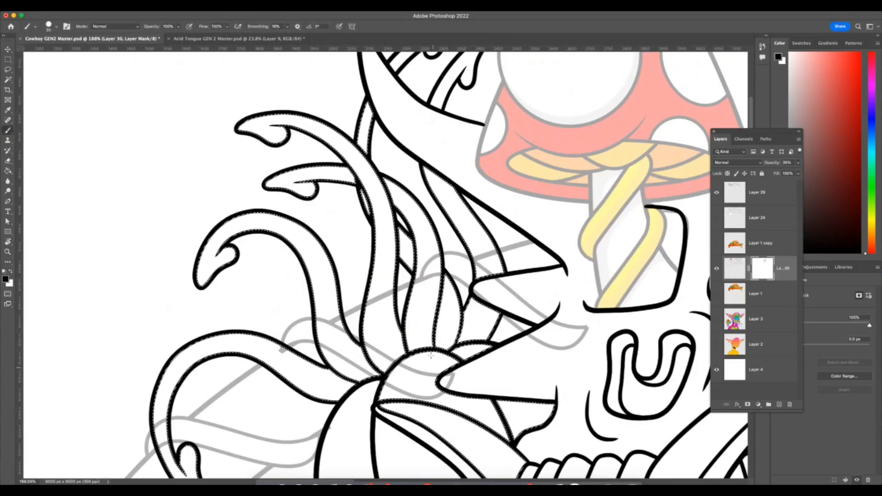
key("F7")
key("shift+BackSpace")
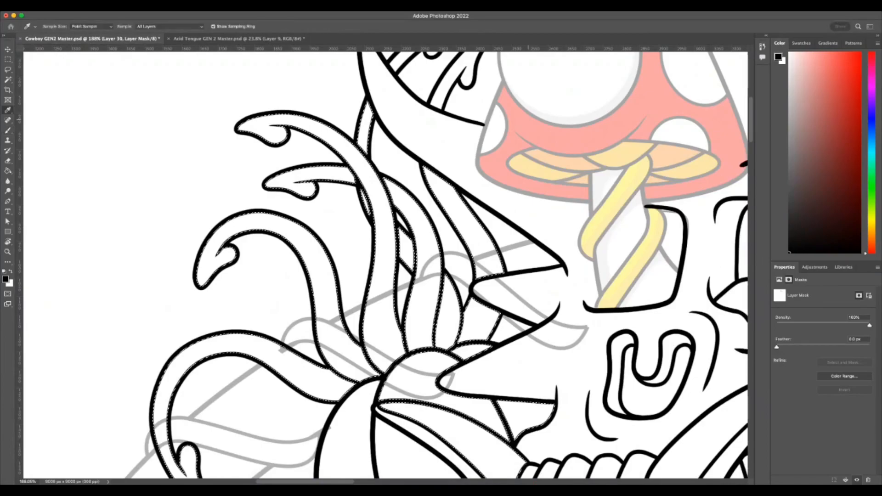
key("Return")
key("z")
left_click_drag(418, 354, 363, 361)
left_click_drag(431, 430, 444, 423)
left_click_drag(370, 368, 394, 359)
left_click(9, 79)
key("super+d")
Mask out the leftover grey vine line inside the lower pointed spike beside the tentacle tuft with the Brush.
key("z")
left_click_drag(230, 364, 251, 363)
left_click(7, 130)
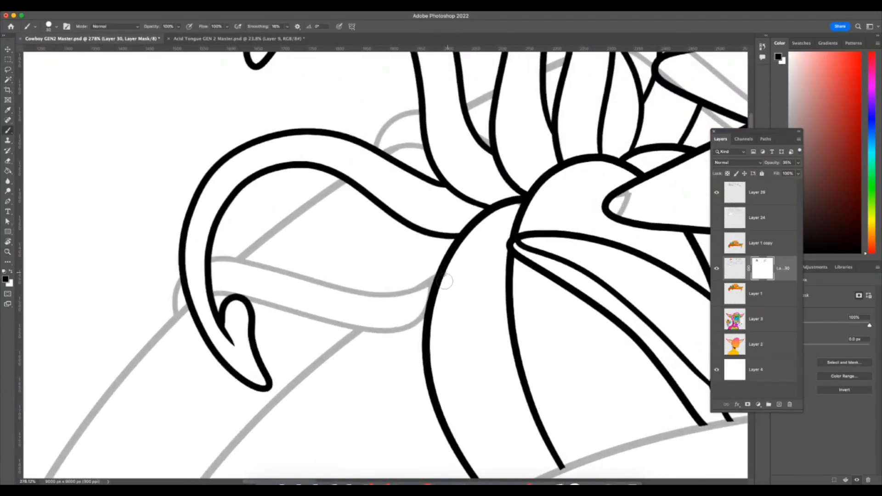
scroll(496, 317, "right", 6)
scroll(497, 317, "up", 3)
left_click_drag(472, 270, 473, 288)
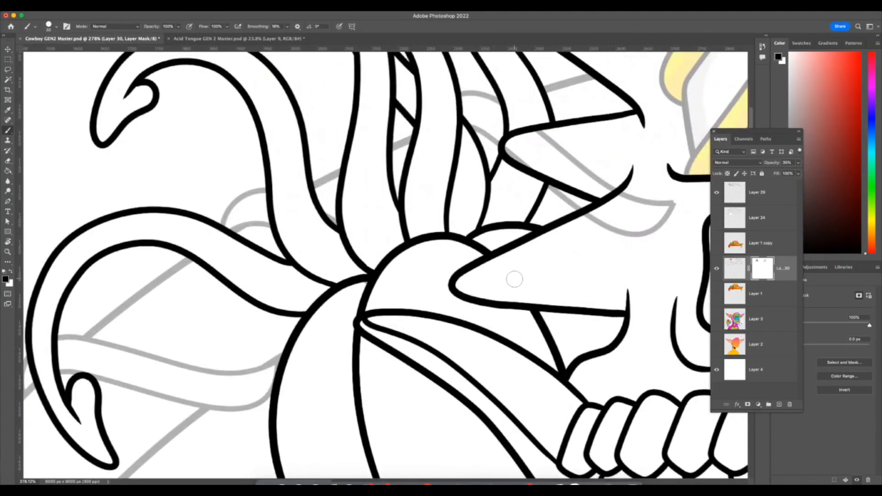
Mask out the grey vine lines inside the upper pointed spike and across the adjoining part of the skull's face.
key("F7")
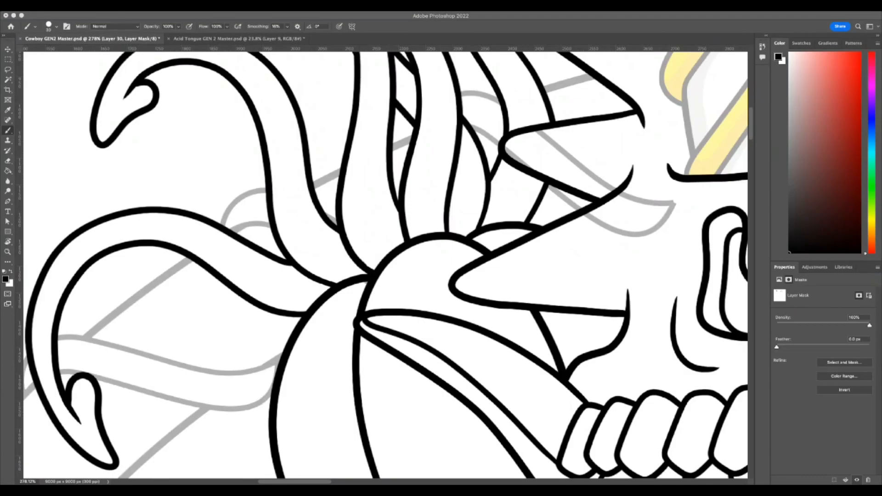
key("F7")
scroll(541, 277, "up", 5)
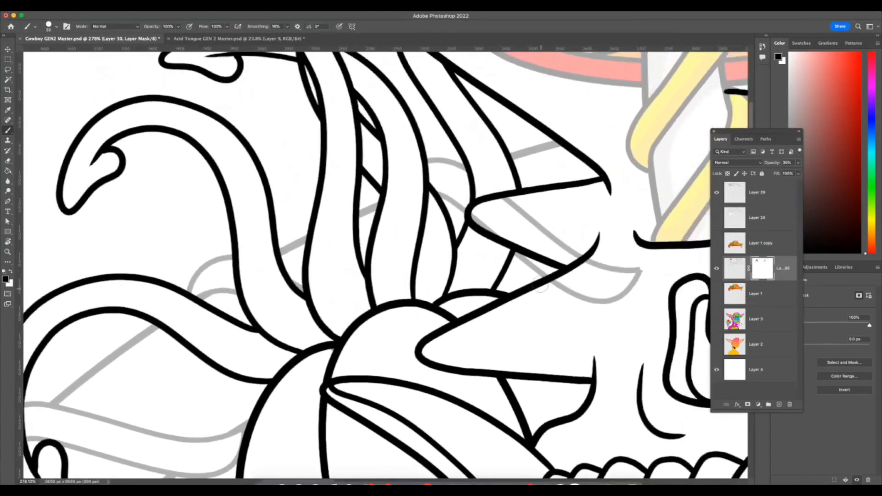
scroll(538, 284, "up", 3)
scroll(538, 284, "right", 3)
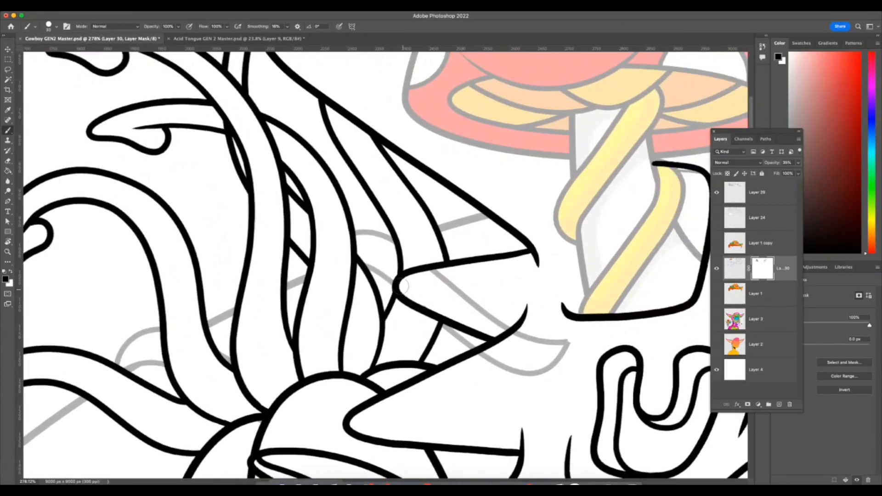
key("F7")
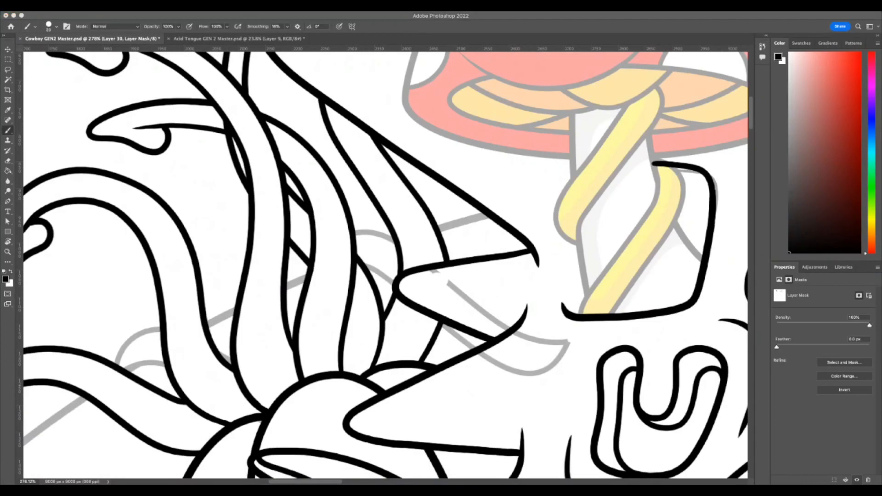
key("F7")
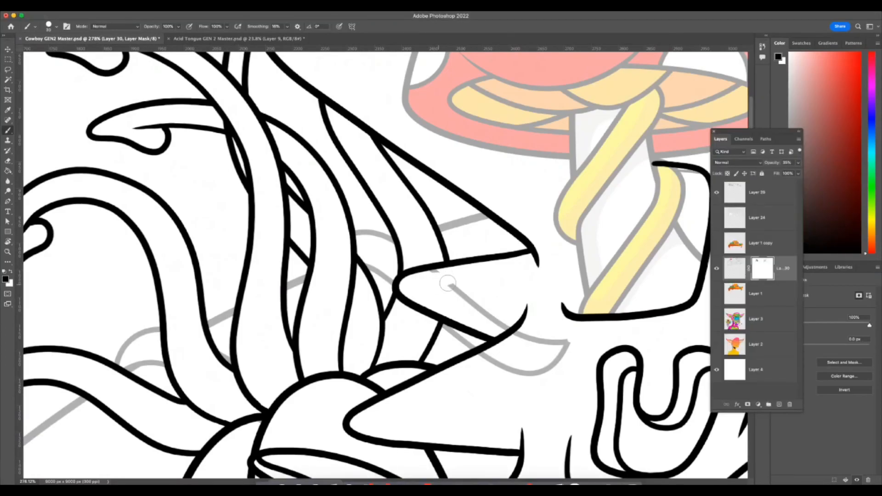
mouse_move(456, 291)
left_mouse_down()
mouse_move(500, 297)
mouse_move(505, 308)
mouse_move(490, 323)
mouse_move(516, 320)
mouse_move(528, 333)
mouse_move(507, 347)
mouse_move(530, 326)
mouse_move(500, 353)
mouse_move(500, 366)
mouse_move(531, 354)
mouse_move(571, 354)
left_mouse_up()
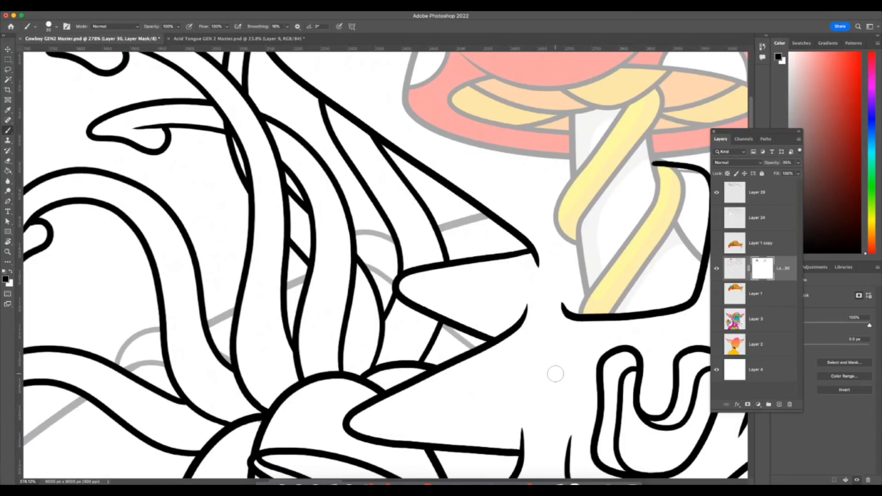
Examine the skull, tentacle tuft, brim edge and mushroom for remaining overlapping lines.
scroll(555, 375, "down", 5)
scroll(556, 375, "left", 3)
scroll(556, 375, "down", 4)
scroll(556, 375, "right", 3)
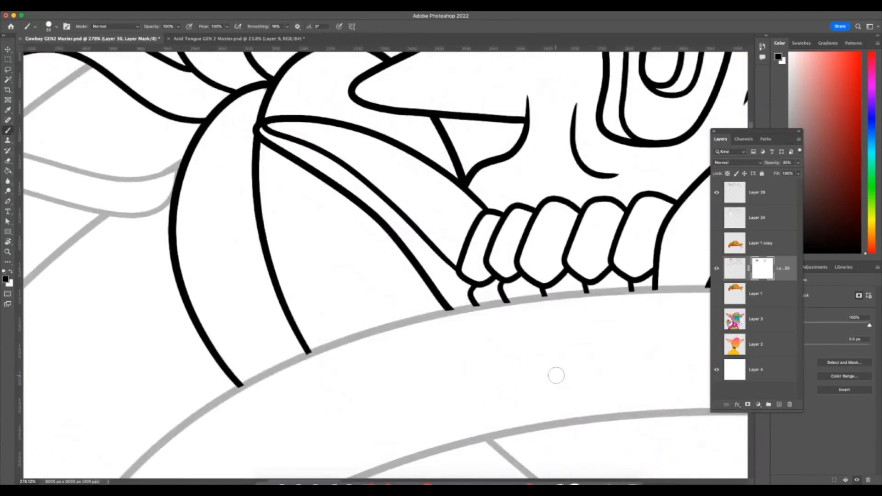
scroll(556, 375, "up", 10)
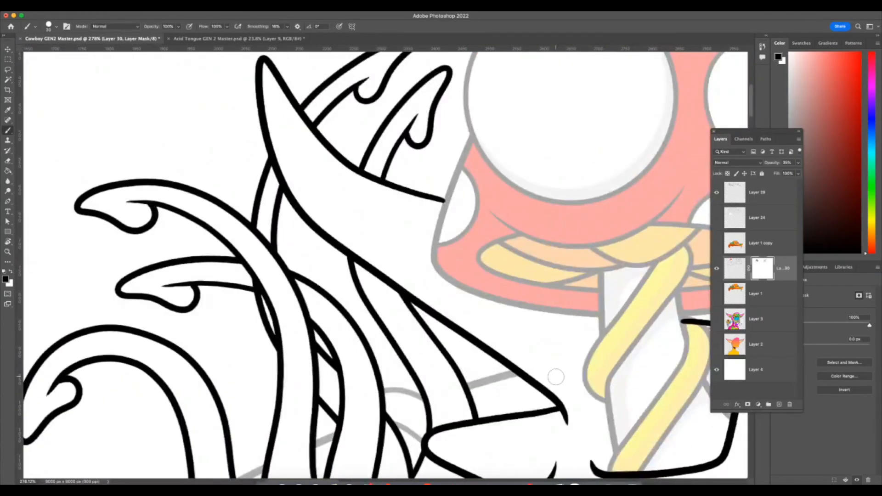
scroll(556, 377, "up", 3)
scroll(556, 378, "down", 8)
scroll(556, 377, "left", 5)
scroll(556, 377, "down", 10)
scroll(556, 378, "right", 12)
scroll(556, 378, "up", 12)
scroll(555, 378, "up", 5)
scroll(555, 377, "left", 5)
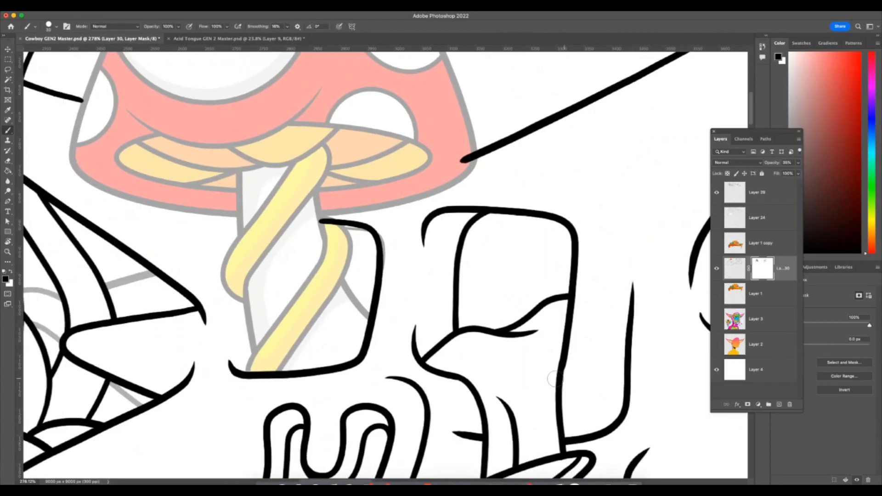
Erase the end of the long black horn line on Layer 29 where it overruns the red mushroom cap's edge.
scroll(555, 380, "left", 3)
scroll(556, 379, "up", 4)
scroll(555, 379, "right", 1)
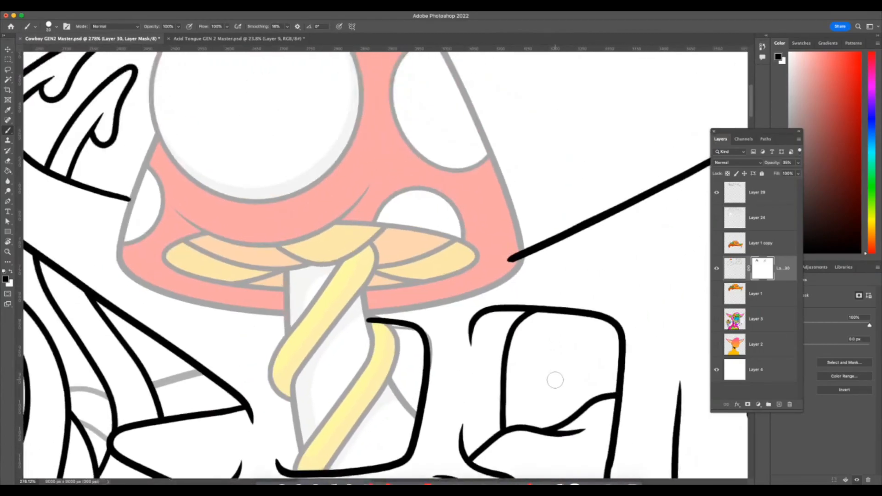
left_click(742, 194)
key("x")
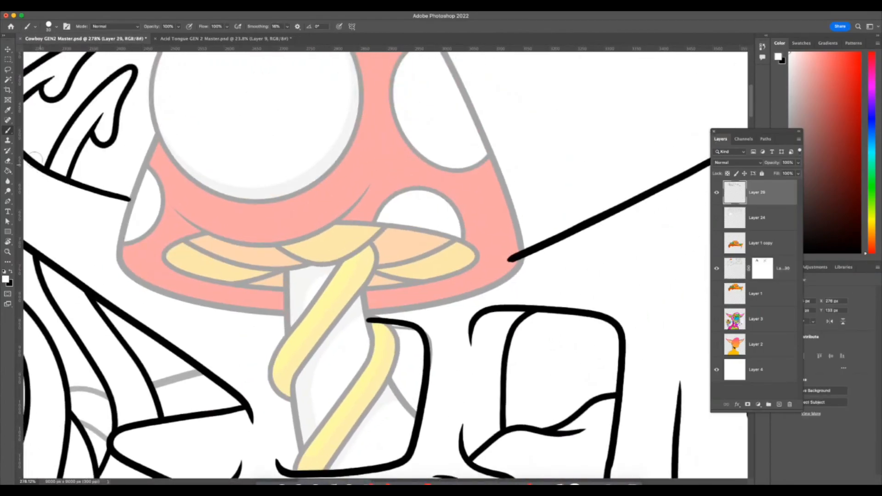
left_click(9, 161)
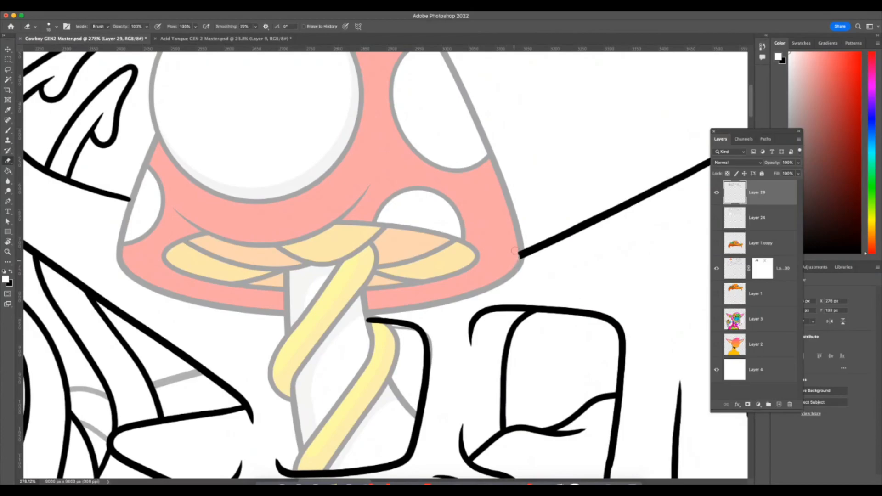
scroll(516, 262, "up", 2)
scroll(516, 262, "left", 3)
left_click(8, 131)
left_click(10, 272)
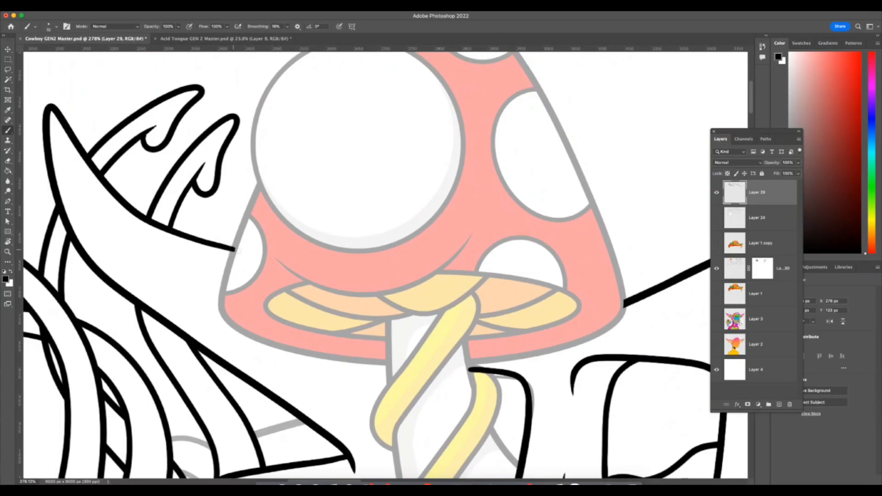
Set Layer 30's opacity to 100%.
key("z")
mouse_move(591, 401)
left_mouse_down()
mouse_move(577, 409)
mouse_move(596, 423)
left_mouse_up()
scroll(596, 422, "right", 5)
scroll(596, 422, "down", 3)
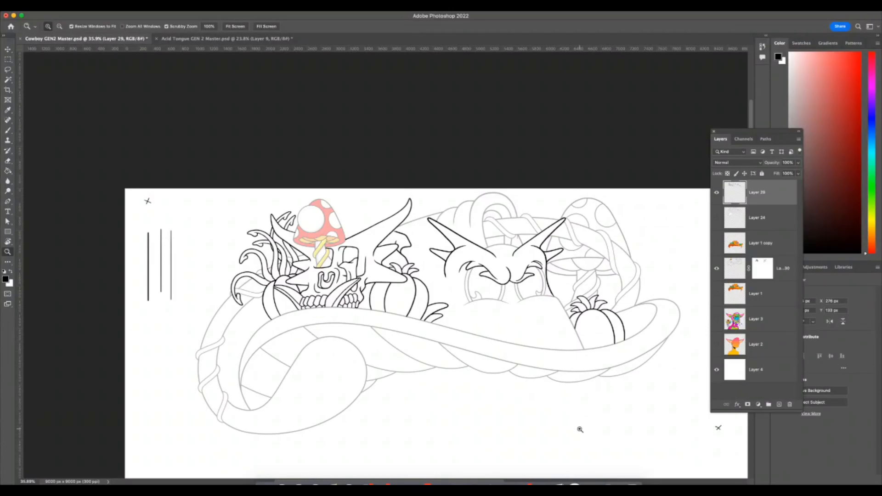
left_click(786, 270)
left_click(799, 164)
left_click_drag(798, 172, 806, 173)
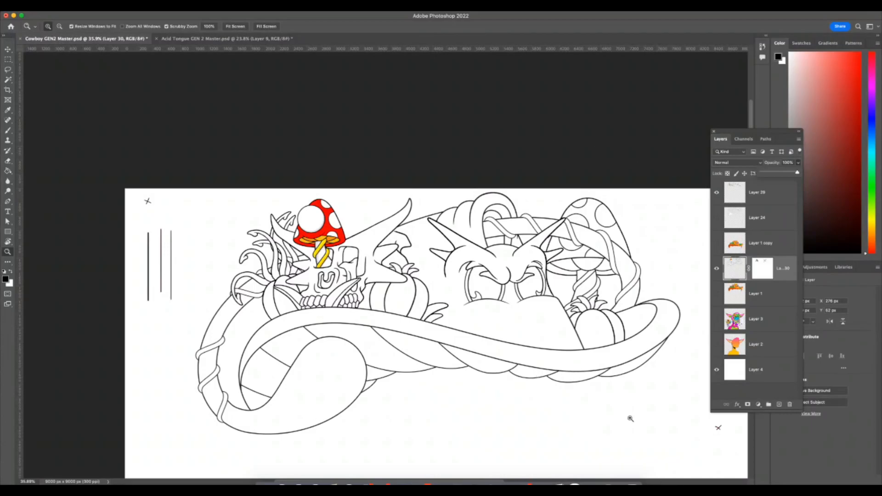
Outline the section of rim line between the left eye's curl and the cheek line with a closed Pen path.
left_click_drag(494, 299, 533, 306)
key("r")
left_click_drag(587, 302, 341, 357)
left_click_drag(578, 127, 373, 133)
key("z")
left_click_drag(397, 187, 449, 184)
left_click_drag(496, 139, 477, 122)
left_click_drag(443, 154, 504, 166)
key("r")
left_click_drag(583, 177, 550, 125)
key("z")
left_click_drag(497, 251, 503, 252)
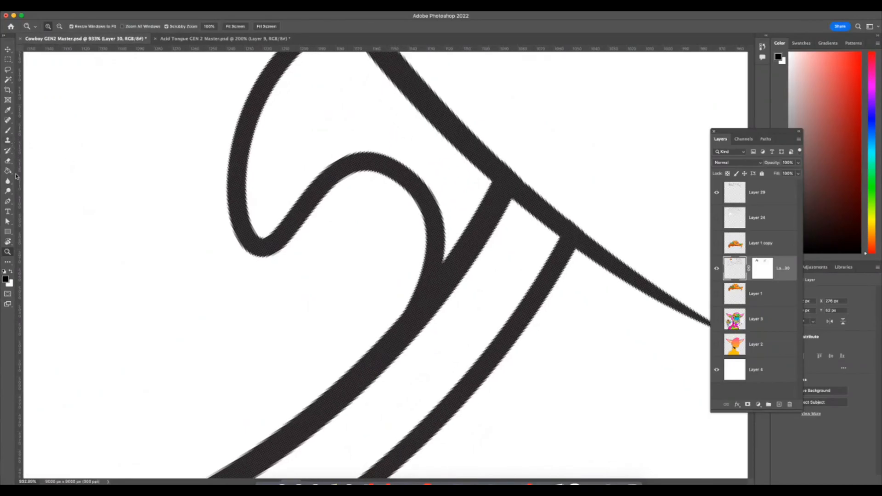
left_click(7, 201)
left_click(402, 354)
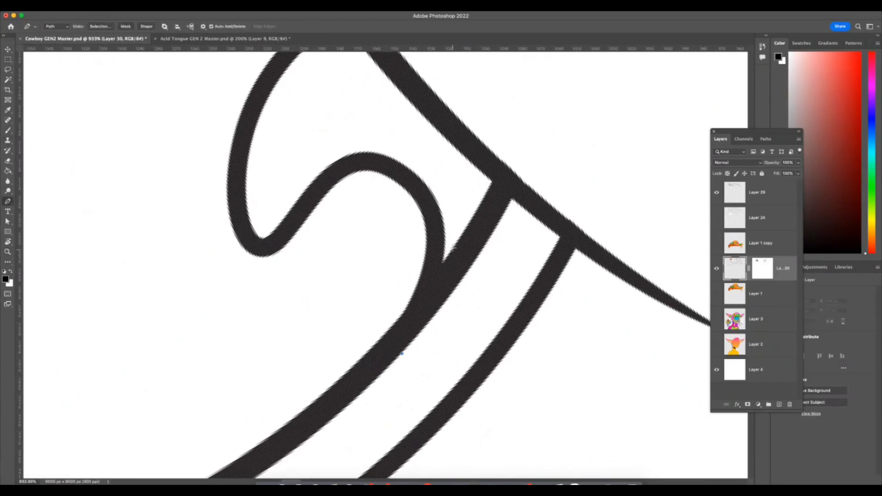
left_click_drag(443, 251, 449, 202)
left_click(483, 175)
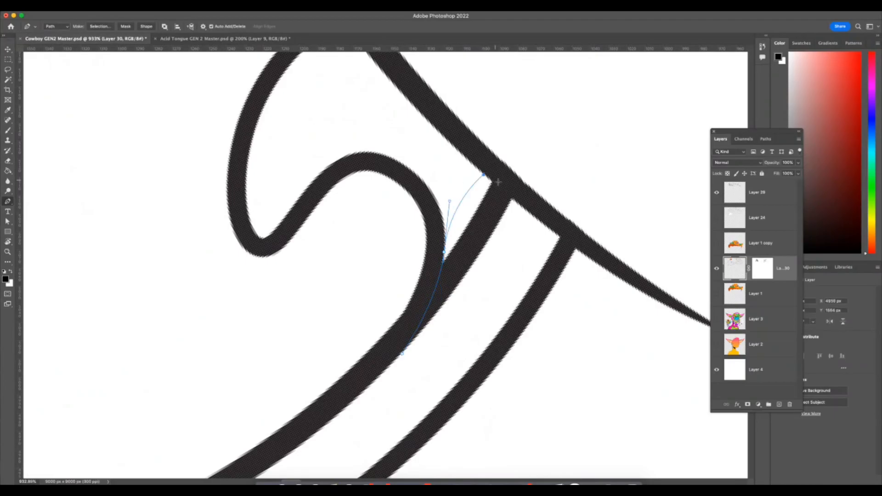
left_click(518, 204)
left_click(470, 325)
left_click(438, 358)
left_click(402, 354)
Load the path as a selection and paint out the enclosed rim line on Layer 30's mask.
left_click(766, 139)
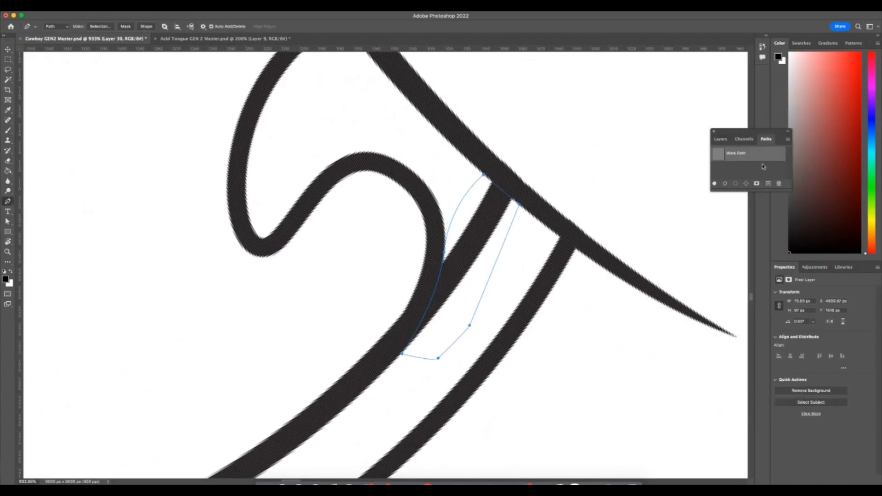
left_click(736, 184)
left_click(720, 139)
left_click(762, 278)
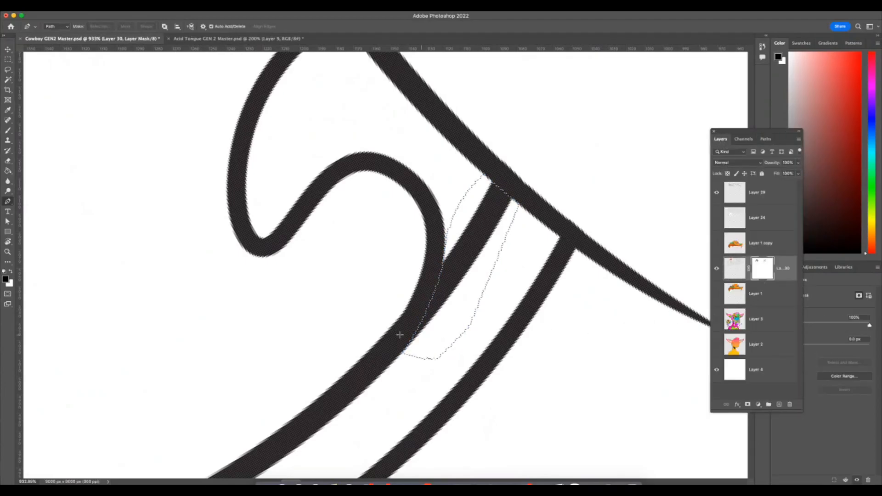
left_click(8, 131)
mouse_move(462, 213)
left_mouse_down()
mouse_move(418, 346)
mouse_move(471, 209)
mouse_move(455, 257)
mouse_move(457, 265)
mouse_move(477, 236)
mouse_move(464, 268)
mouse_move(493, 221)
mouse_move(508, 204)
left_mouse_up()
Touch up the corner where the left eye's curl meets its rim on Layer 30's mask.
key("z")
left_click_drag(522, 317, 481, 371)
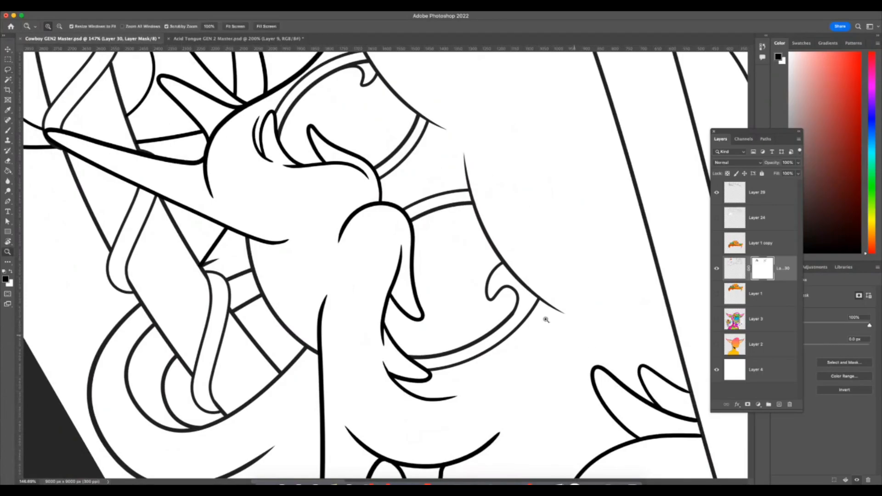
left_click_drag(548, 315, 584, 364)
key("r")
left_click_drag(610, 270, 590, 154)
key("z")
left_click_drag(515, 251, 585, 287)
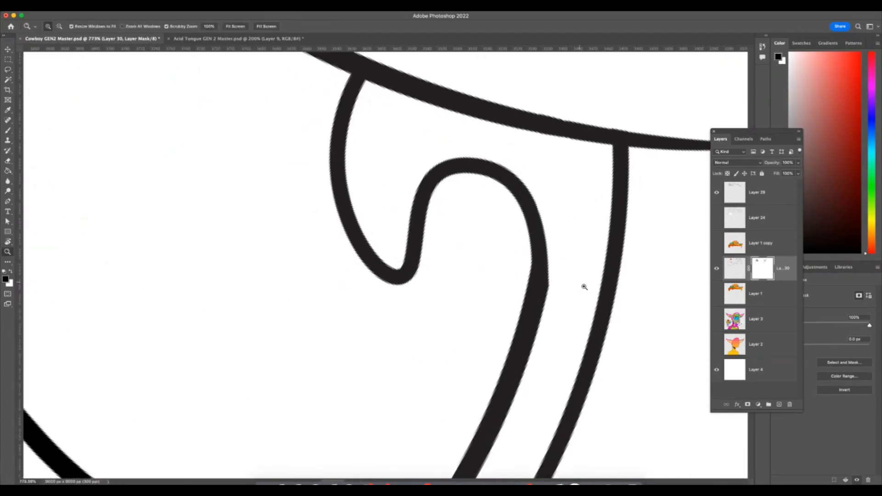
left_click_drag(572, 334, 598, 347)
left_click(8, 131)
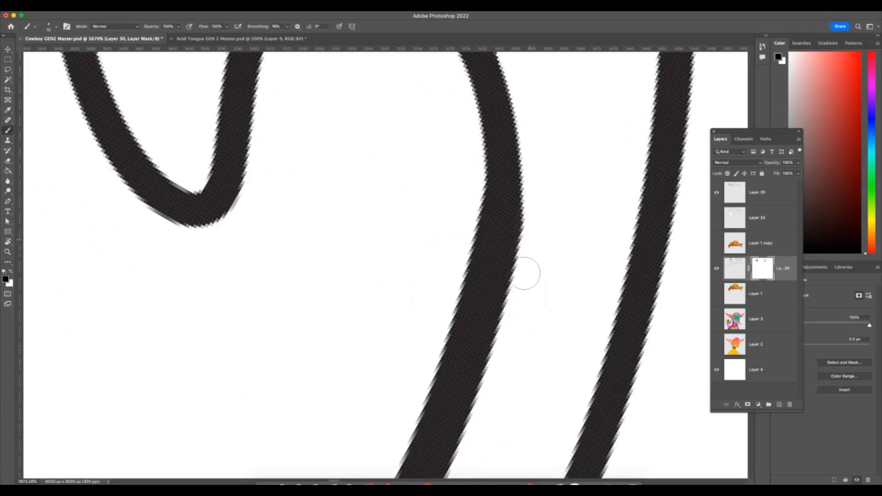
key("z")
left_click_drag(546, 336, 424, 382)
Paint out the faint stray marks beside the right eye's lower edge on Layer 30's mask.
left_click_drag(444, 280, 492, 297)
key("r")
left_click_drag(580, 239, 508, 111)
key("z")
left_click_drag(423, 209, 464, 207)
key("r")
left_click_drag(574, 165, 521, 100)
key("z")
left_click_drag(459, 119, 494, 136)
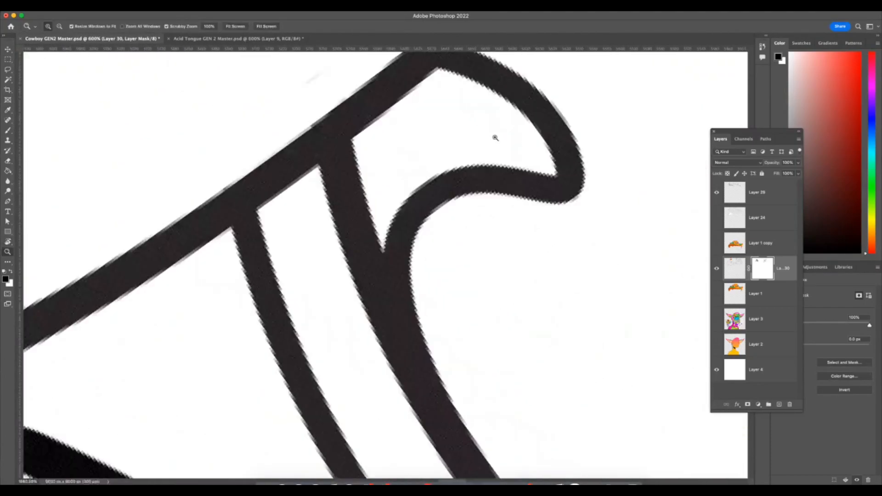
left_click_drag(353, 138, 333, 142)
left_click(8, 131)
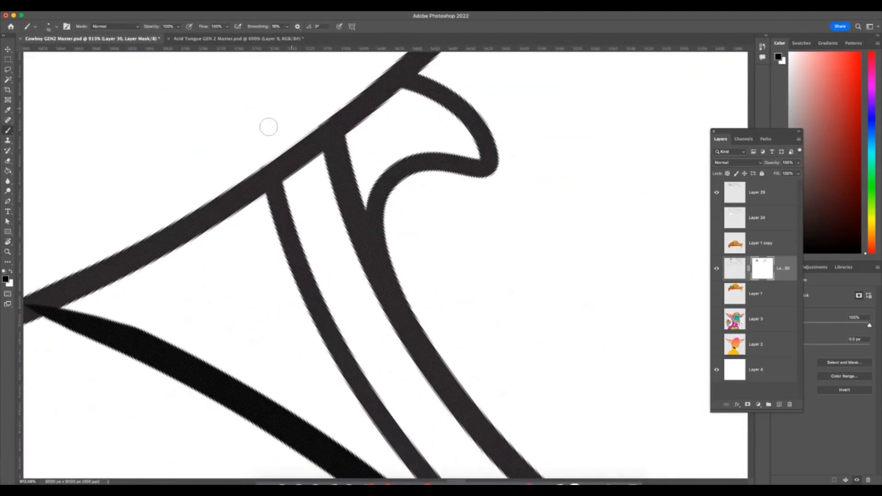
key("z")
left_click_drag(271, 89, 476, 183)
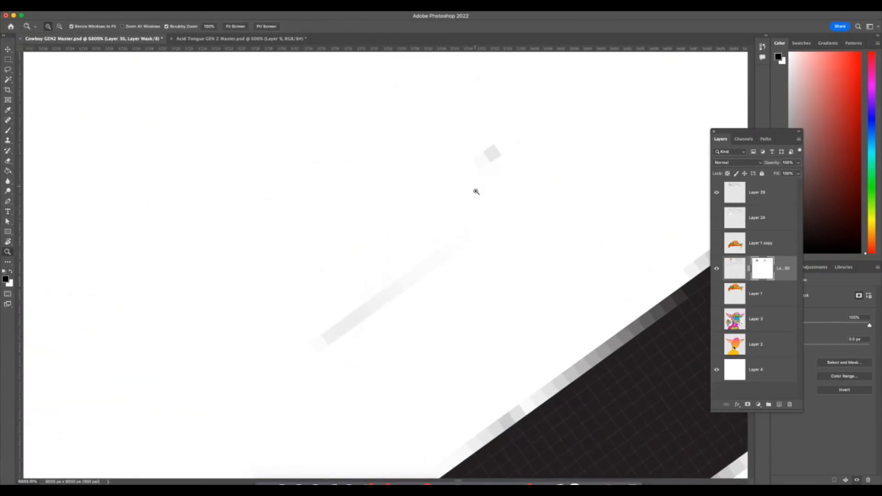
left_click(8, 131)
left_click_drag(272, 353, 504, 167)
key("z")
Draw a closed Pen path around the rim line between the right eye's curl and the cheek line.
mouse_move(608, 335)
left_mouse_down()
mouse_move(553, 352)
mouse_move(593, 386)
mouse_move(484, 329)
mouse_move(529, 302)
left_mouse_up()
left_click_drag(437, 219, 428, 206)
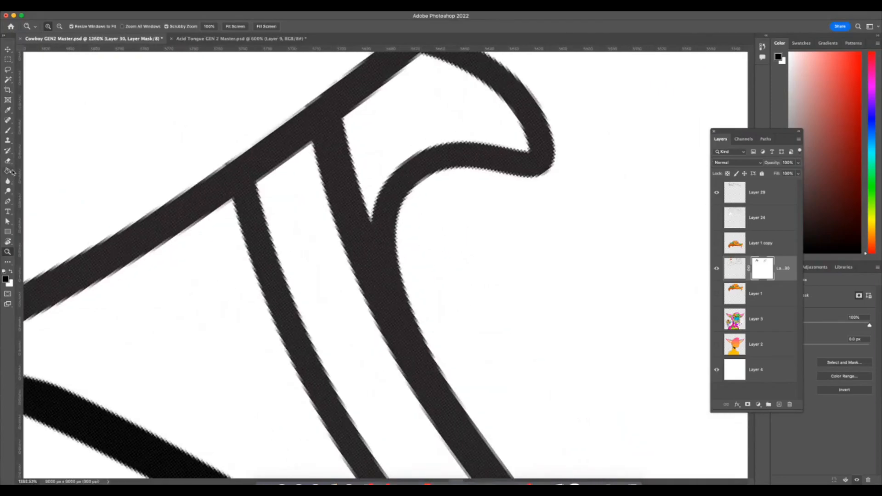
left_click(11, 200)
left_click(302, 150)
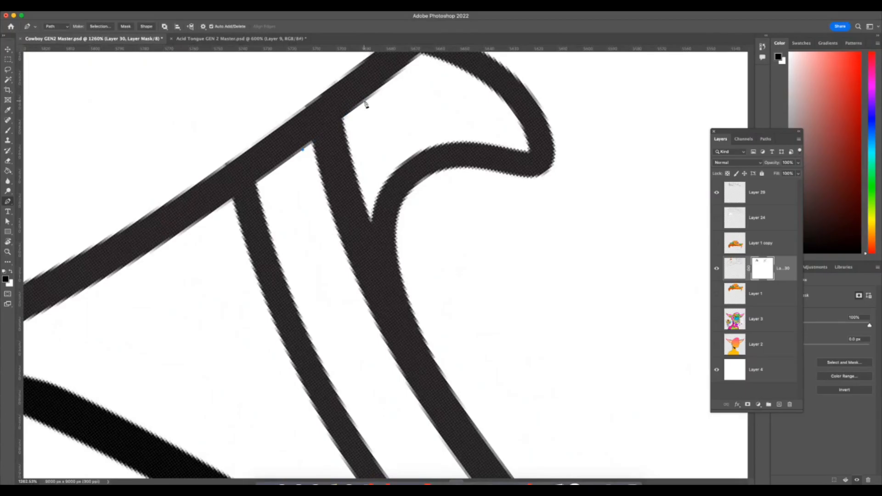
left_click_drag(375, 93, 378, 92)
key("super+z")
left_click_drag(381, 86, 383, 84)
left_click_drag(423, 77, 424, 74)
left_click(378, 202)
left_click_drag(385, 342, 415, 420)
key("super+z")
key("super+z")
left_click(380, 192)
left_click_drag(385, 342, 418, 424)
left_click(389, 385)
left_click(331, 305)
left_click(310, 235)
left_click(299, 151)
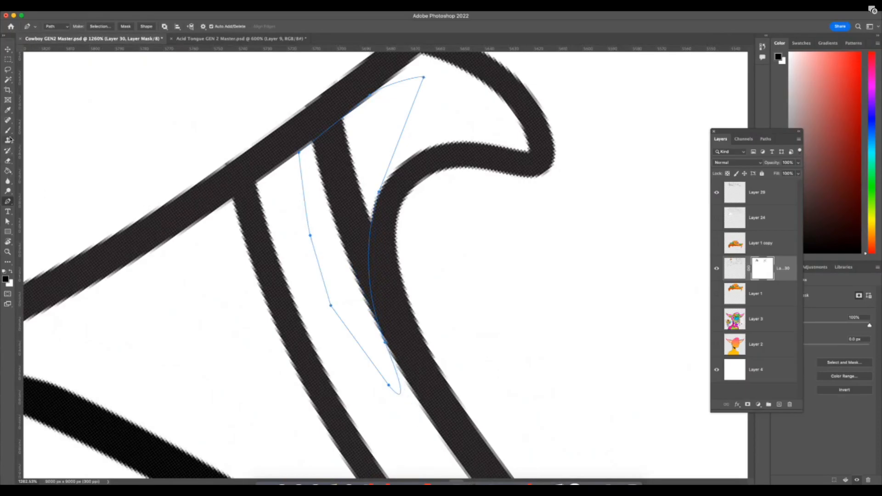
Convert the right eye's path to a selection, mask out the enclosed rim line on Layer 30 and deselect.
left_click(8, 130)
left_click(766, 139)
left_click(735, 184)
left_click(721, 138)
left_click_drag(368, 109, 353, 108)
mouse_move(309, 143)
left_mouse_down()
mouse_move(350, 198)
mouse_move(336, 156)
mouse_move(363, 195)
mouse_move(369, 316)
left_mouse_up()
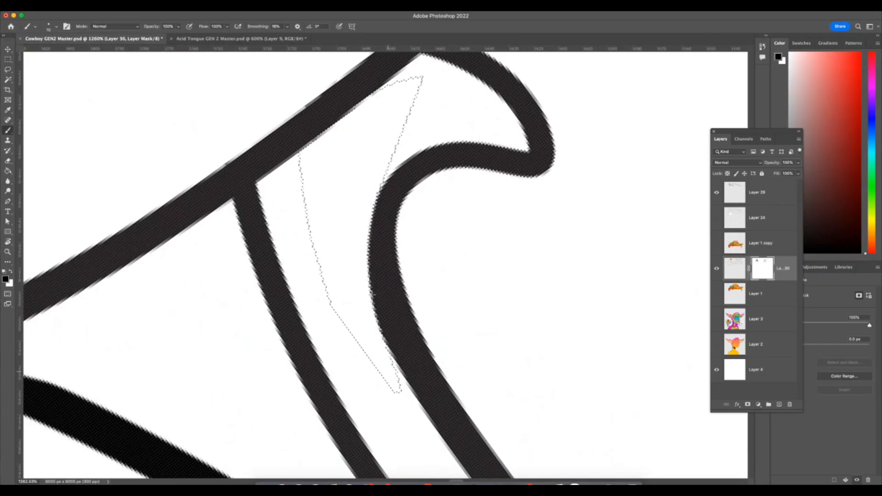
scroll(386, 364, "down", 8)
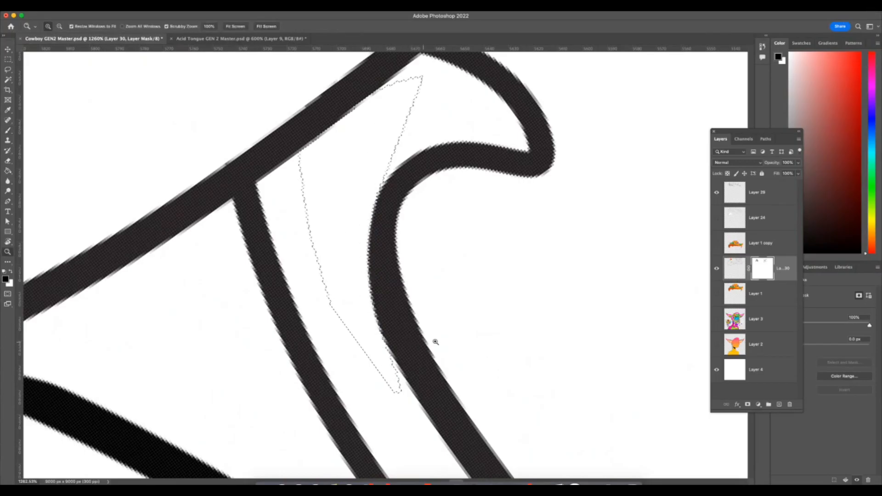
left_click(8, 70)
left_click(194, 129)
Touch up the character's line work on Layer 29 with short black brush strokes.
key("z")
key("r")
left_click_drag(592, 234, 296, 246)
key("z")
left_click_drag(514, 173, 602, 162)
key("r")
left_click_drag(580, 232, 512, 308)
key("z")
left_click_drag(562, 281, 596, 283)
left_click_drag(508, 276, 485, 252)
left_click_drag(137, 231, 152, 234)
key("b")
left_click(763, 196)
left_click_drag(257, 229, 283, 294)
key("super+z")
left_click_drag(246, 200, 271, 266)
mouse_move(251, 180)
left_mouse_down()
mouse_move(285, 286)
mouse_move(273, 243)
mouse_move(305, 292)
mouse_move(281, 225)
left_mouse_up()
key("z")
left_click_drag(374, 317, 301, 381)
left_click_drag(429, 395, 375, 398)
key("r")
left_click_drag(592, 376, 614, 319)
key("z")
left_click_drag(462, 413, 438, 418)
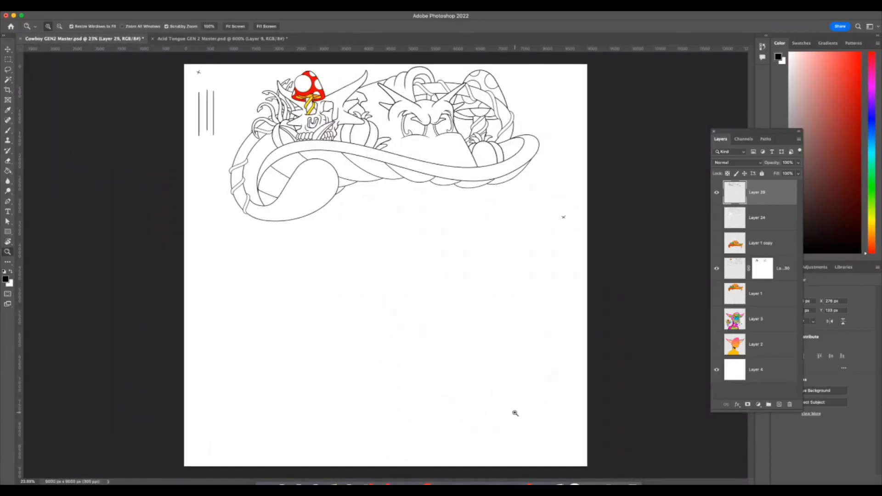
left_click_drag(186, 79, 215, 80)
key("m")
left_click_drag(187, 49, 274, 214)
key("super+z")
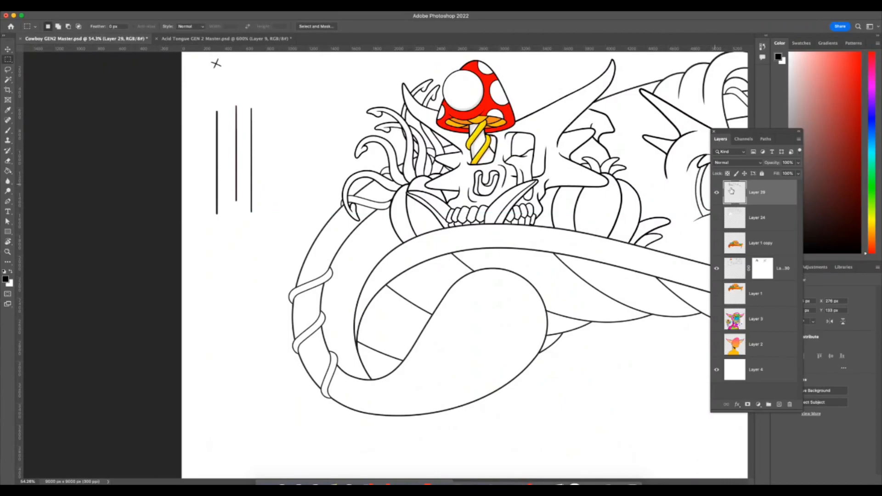
Merge the masked Layer 30 with Layer 29 into a single line art layer.
left_click(778, 223)
key("z")
left_click_drag(679, 335, 651, 351)
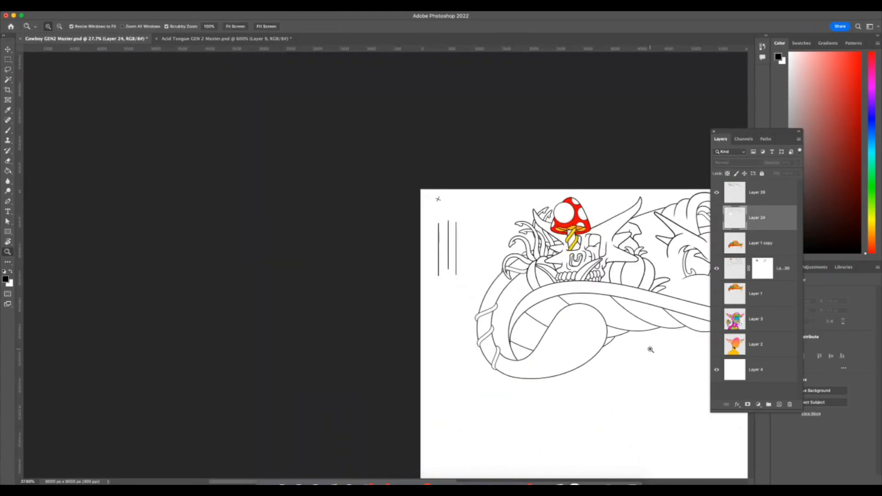
scroll(653, 342, "right", 4)
left_click_drag(556, 320, 568, 324)
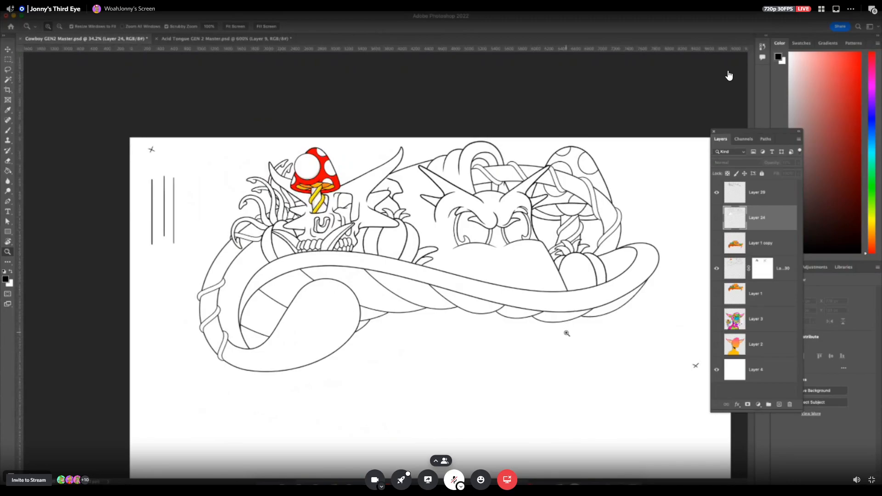
left_click(787, 269)
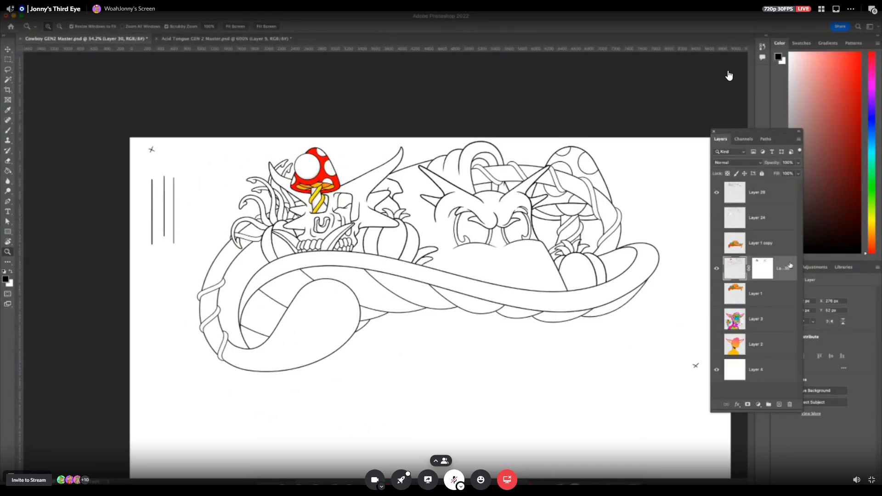
left_click(772, 194, "super")
key("F7")
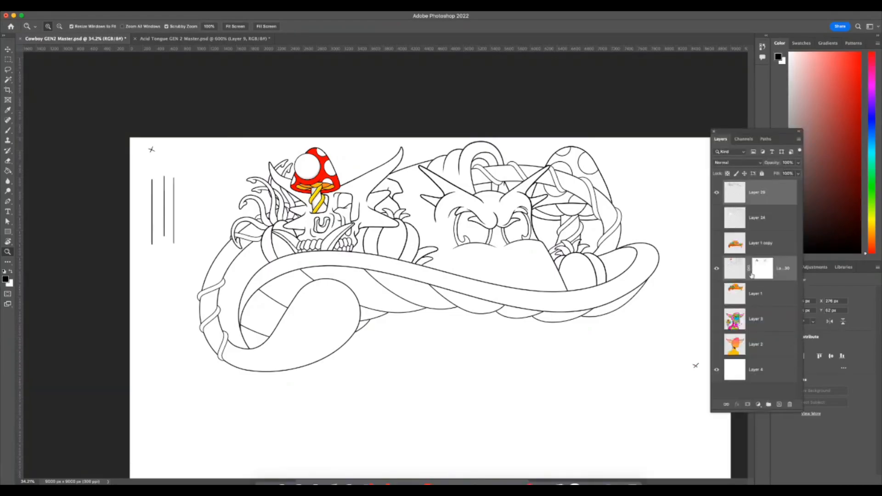
key("F7")
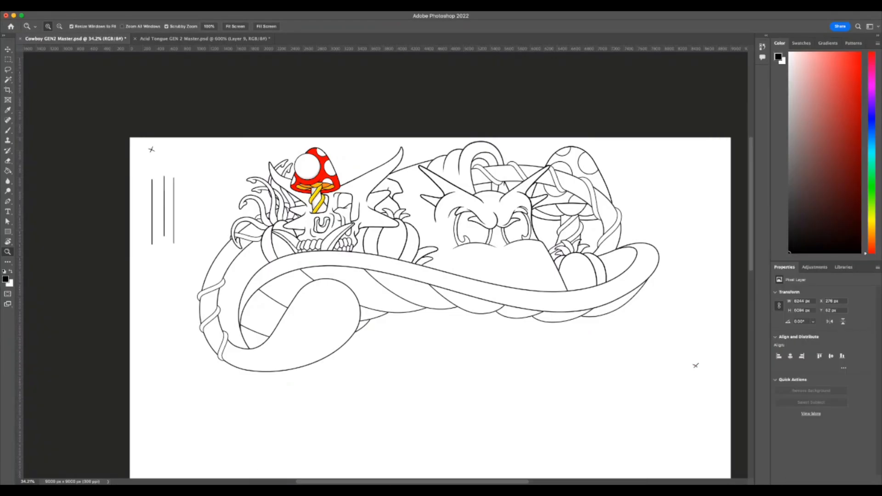
key("F7")
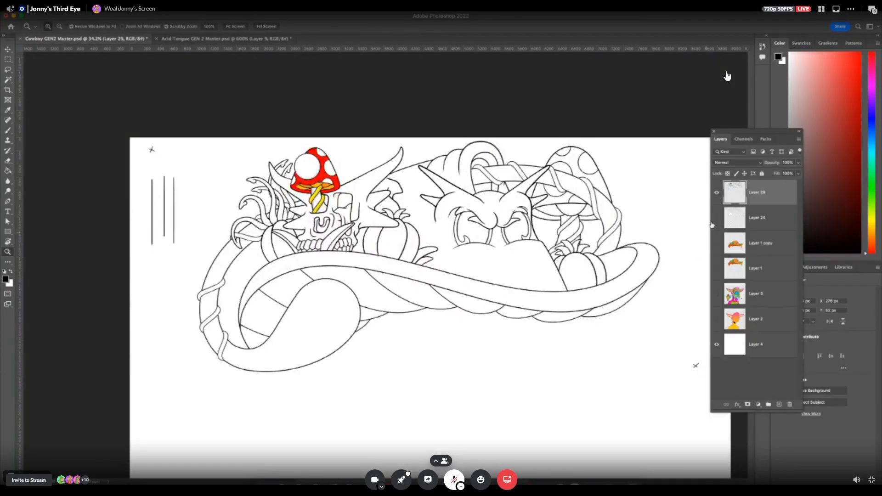
Paint the white slivers black along the edge of the skull's eye socket beside the mushroom stem.
left_click(11, 160)
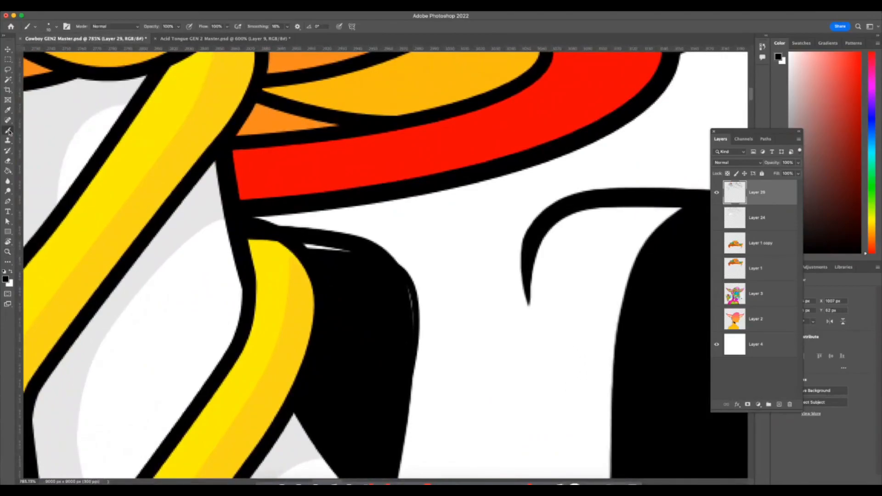
mouse_move(302, 245)
left_mouse_down()
mouse_move(379, 267)
mouse_move(403, 292)
mouse_move(400, 398)
left_mouse_up()
key("z")
left_click_drag(500, 402, 444, 404)
mouse_move(561, 417)
left_mouse_down()
mouse_move(522, 424)
mouse_move(554, 413)
left_mouse_up()
left_click_drag(558, 416, 556, 419)
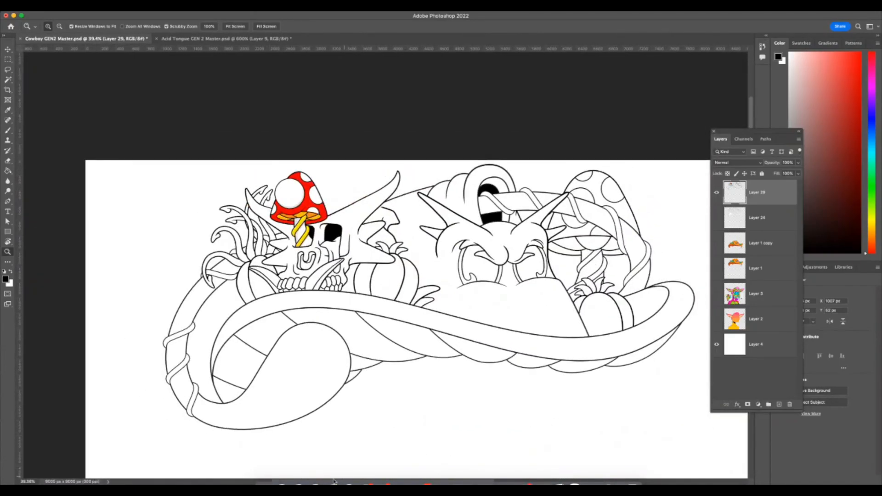
Show Layer 24's faint sketch together with the line art.
left_click_drag(480, 403, 461, 412)
left_click(716, 220)
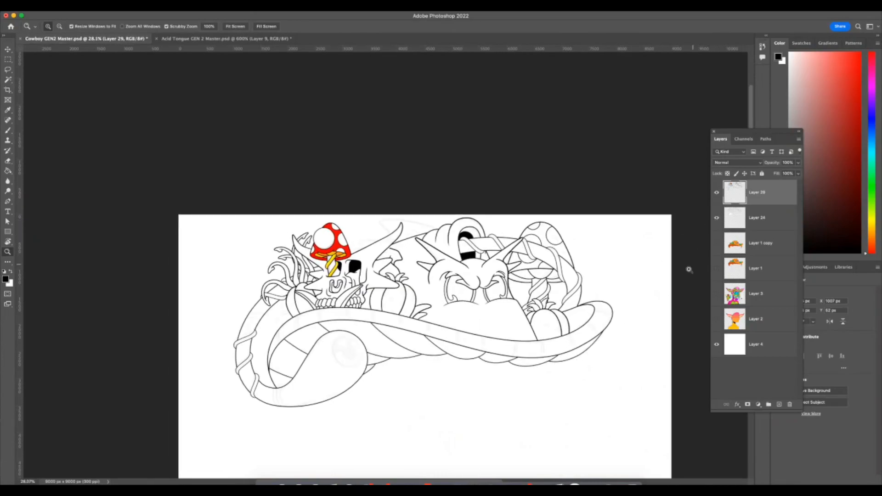
left_click(418, 338)
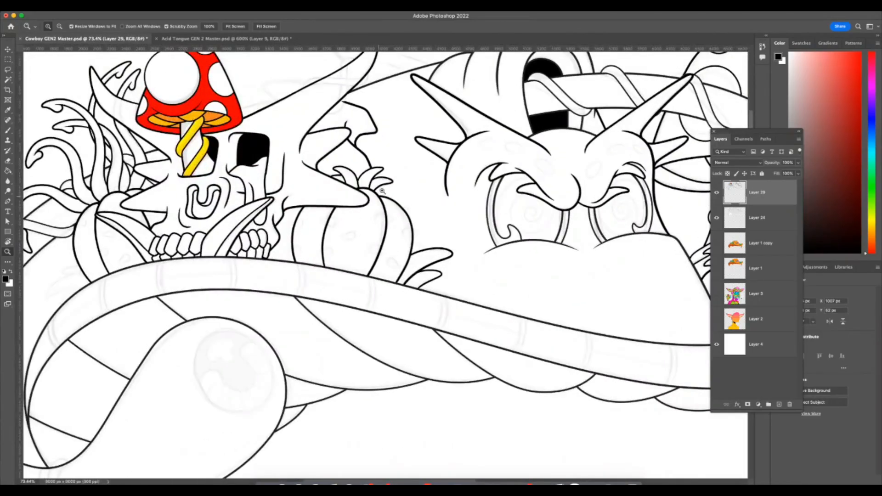
Examine the faint sketch details around the skull's horn, the eyes and the hat brim against the line art.
left_click_drag(332, 202, 269, 226)
left_click_drag(461, 370, 420, 382)
left_click_drag(503, 416, 498, 415)
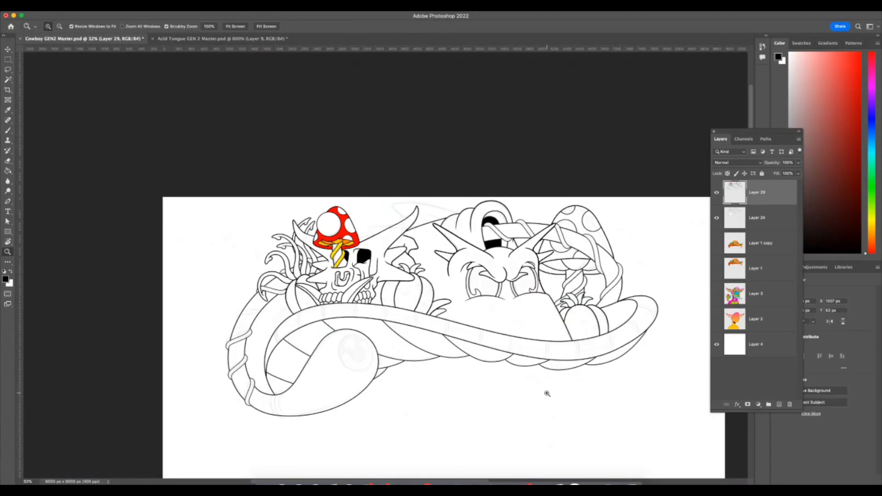
left_click_drag(435, 236, 528, 193)
key("r")
left_click_drag(535, 131, 362, 153)
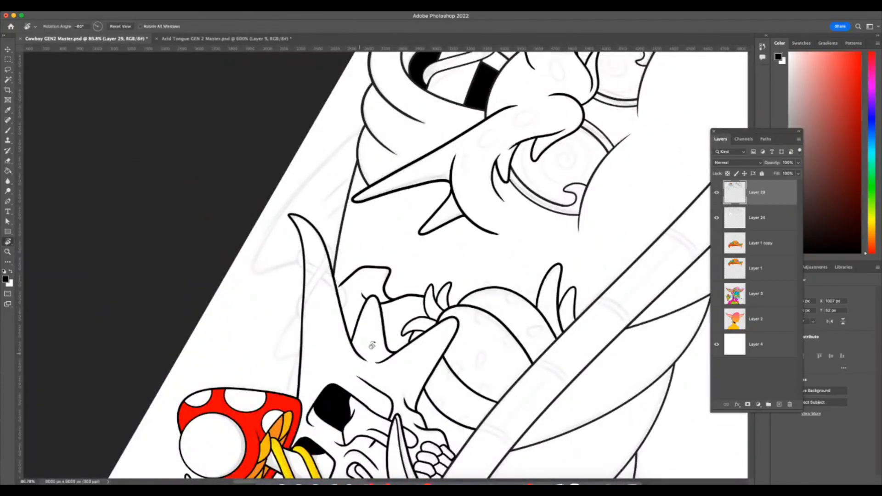
key("z")
left_click_drag(528, 365, 437, 368)
key("r")
left_click_drag(610, 242, 443, 282)
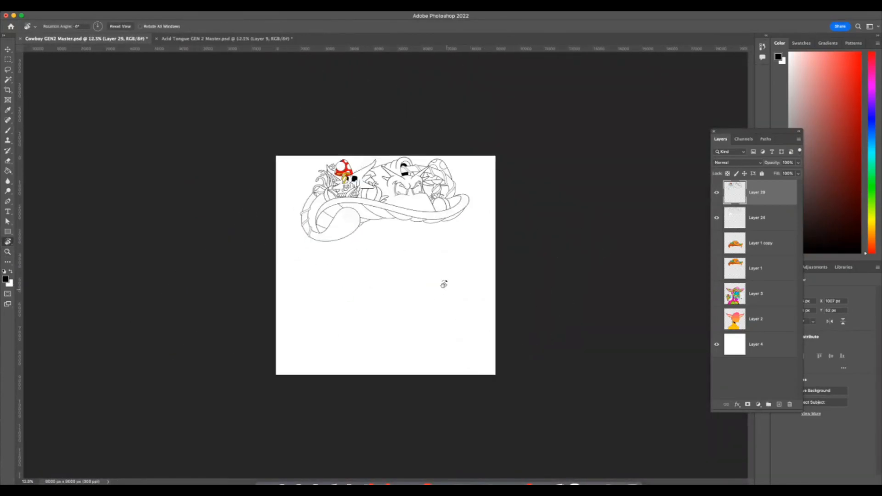
key("z")
left_click_drag(375, 180, 501, 232)
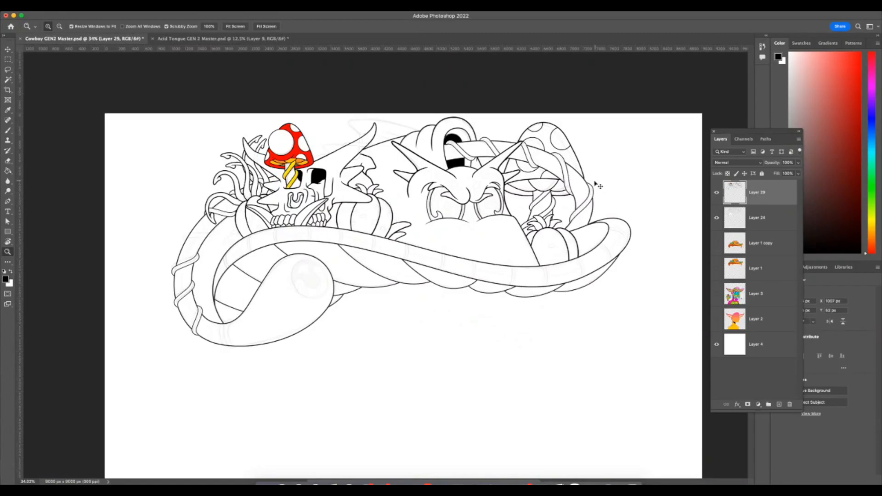
Switch to the Acid Tongue GEN 2 Master.psd document.
key("F7")
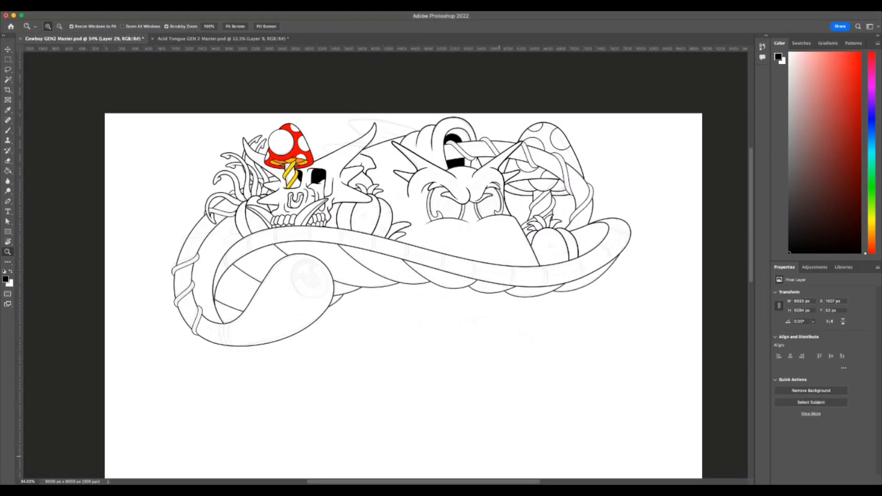
key("F7")
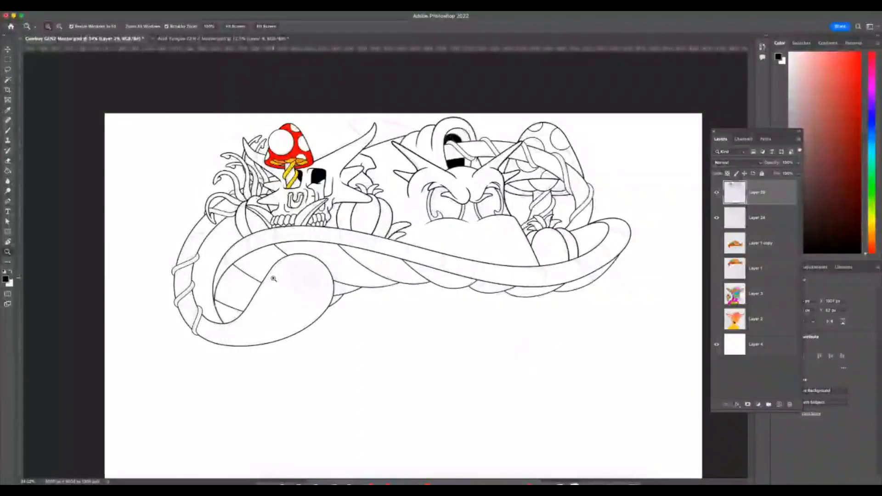
left_click(233, 41)
left_click(450, 269)
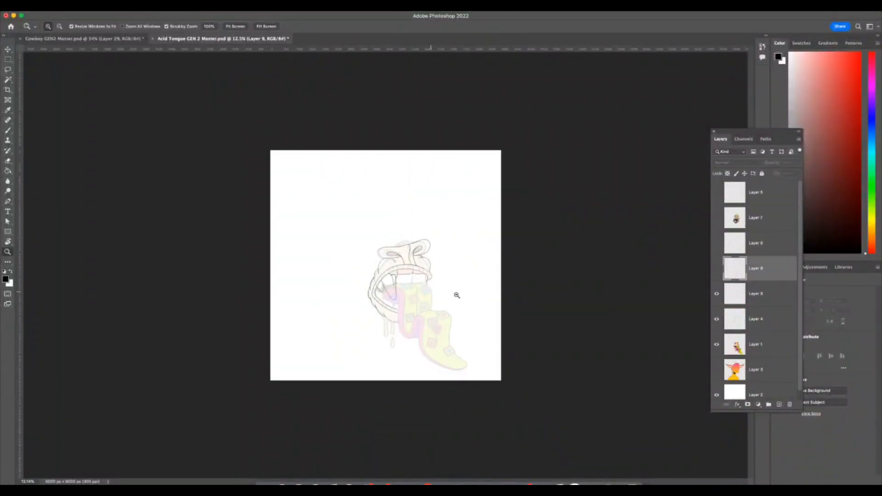
Show Layer 6's overlapping teeth lines and make that layer active for brushwork.
left_click_drag(360, 280, 389, 341)
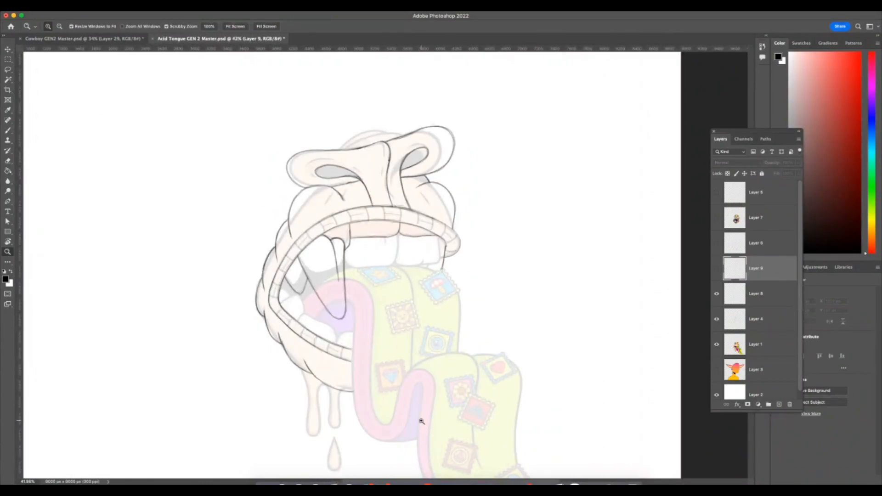
left_click(717, 269)
left_click(717, 269)
left_click(717, 269)
left_click(717, 269)
left_click(716, 243)
left_click(716, 244)
left_click(717, 244)
left_click(9, 131)
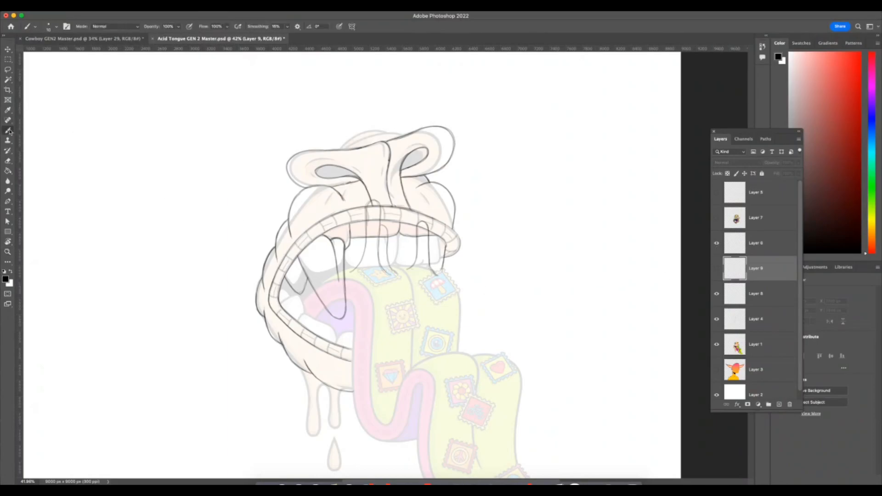
left_click(752, 247)
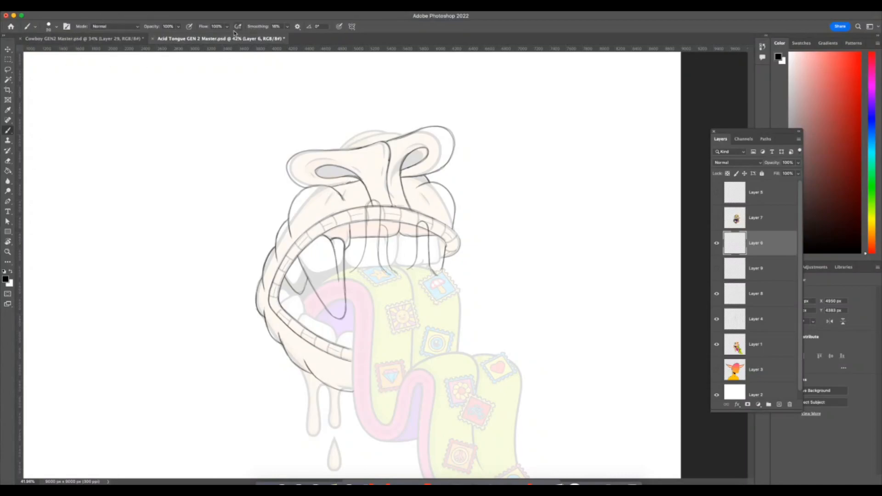
Set the brush smoothing to 11% and test it with short strokes over the nose and mouth.
left_click(287, 27)
left_click_drag(381, 176, 374, 176)
key("ctrl+z")
mouse_move(434, 260)
left_mouse_down()
mouse_move(446, 299)
mouse_move(455, 253)
left_mouse_up()
key("super+z")
mouse_move(457, 284)
left_mouse_down()
mouse_move(459, 322)
mouse_move(457, 231)
left_mouse_up()
key("super+z")
Sketch a rough boxy shape over the heart stamp on the tongue.
key("z")
left_click_drag(461, 395, 424, 404)
left_click_drag(449, 354, 486, 347)
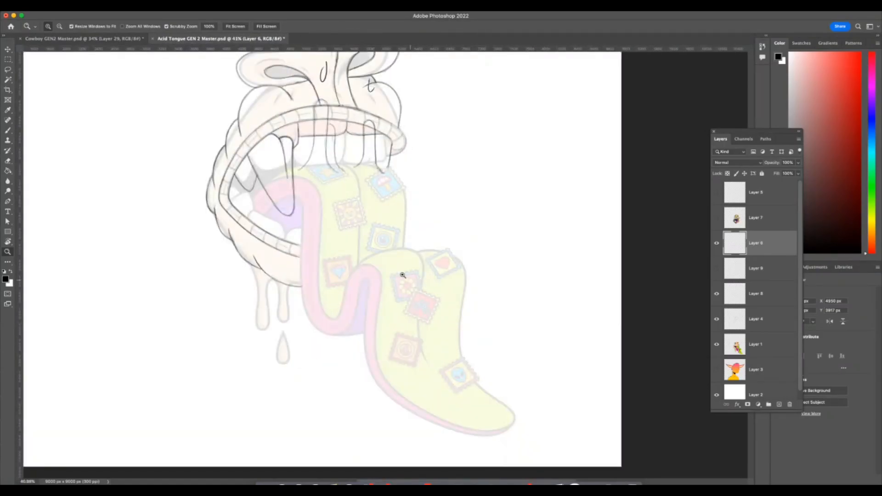
left_click(8, 131)
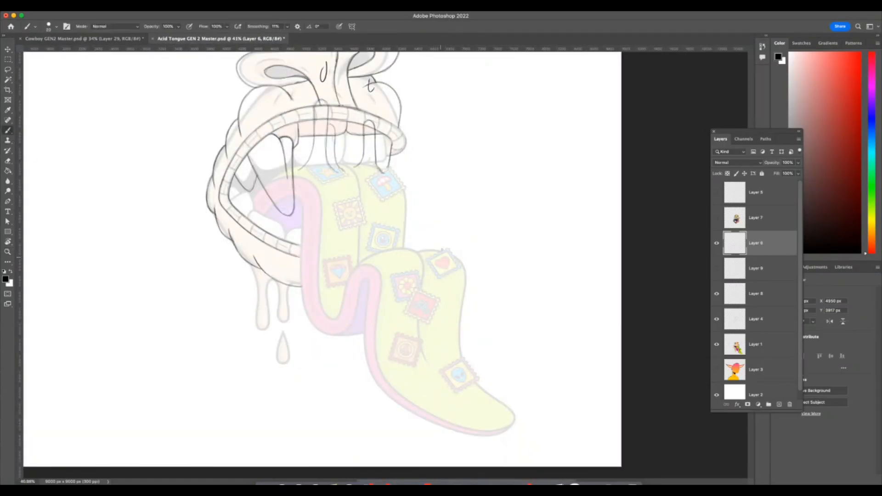
mouse_move(432, 256)
left_mouse_down()
mouse_move(453, 239)
mouse_move(461, 261)
mouse_move(439, 292)
mouse_move(461, 288)
mouse_move(474, 248)
mouse_move(463, 287)
left_mouse_up()
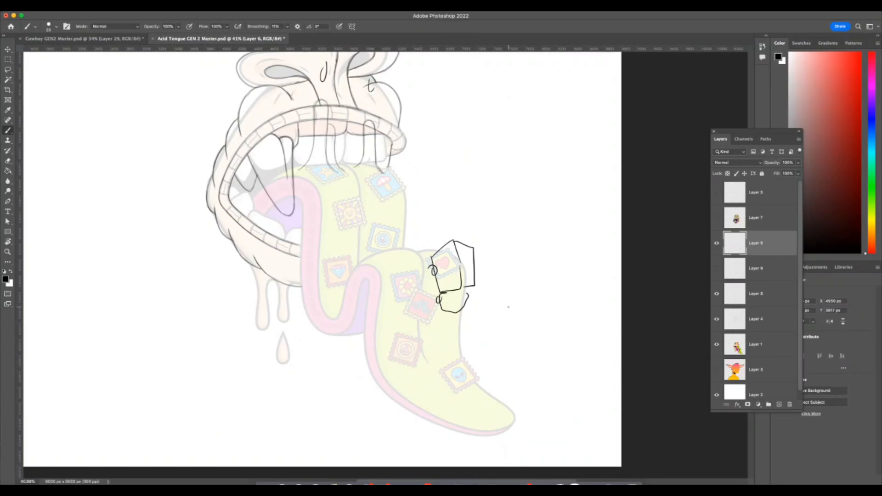
Undo the boxy sketch and the test strokes, and show Layer 6 again.
key("F7")
key("super+Tab")
key("z")
left_click_drag(481, 273, 467, 283)
key("super+z")
key("super+z")
key("super+z")
key("super+z")
key("super+z")
key("super+z")
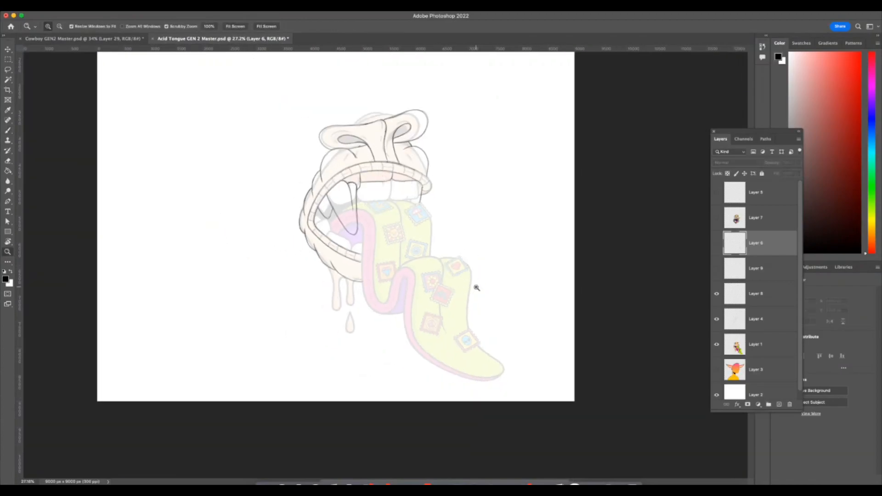
left_click(717, 243)
left_click(717, 244)
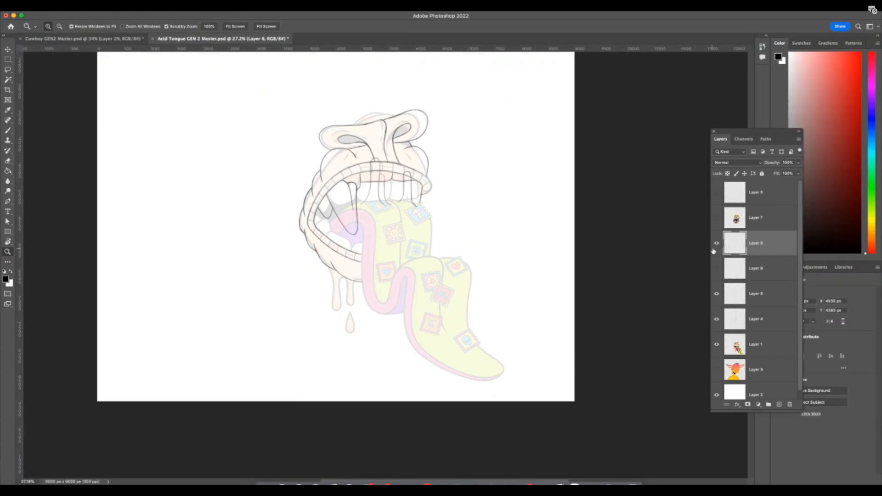
Sketch a jagged beard outline beside the mouth and two curved bands across the tongue, undoing the oversized star stroke.
left_click(8, 130)
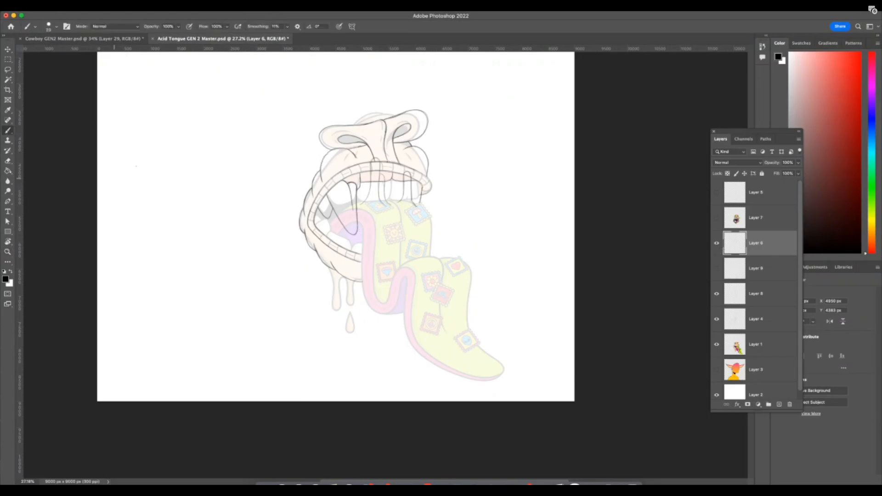
mouse_move(327, 153)
left_mouse_down()
mouse_move(294, 204)
mouse_move(298, 267)
mouse_move(370, 356)
mouse_move(433, 289)
left_mouse_up()
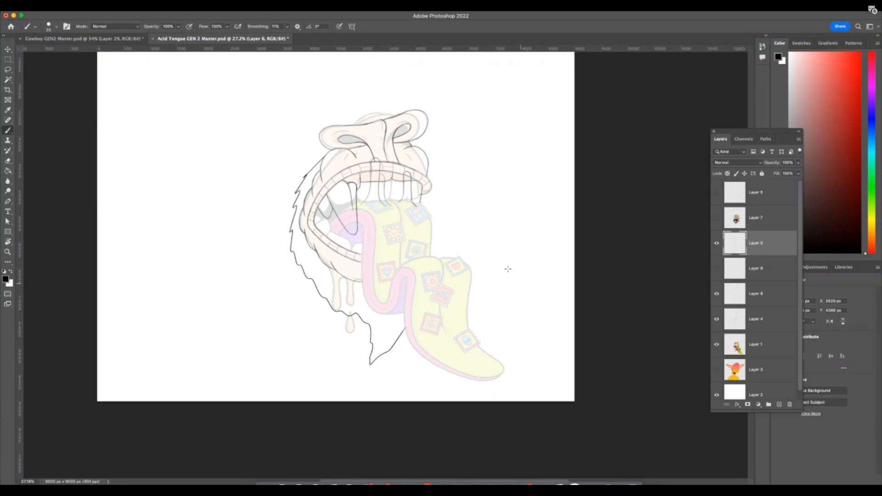
left_click_drag(443, 310, 462, 316)
left_click_drag(409, 315, 468, 314)
mouse_move(321, 66)
left_mouse_down()
mouse_move(281, 265)
mouse_move(214, 119)
mouse_move(320, 69)
left_mouse_up()
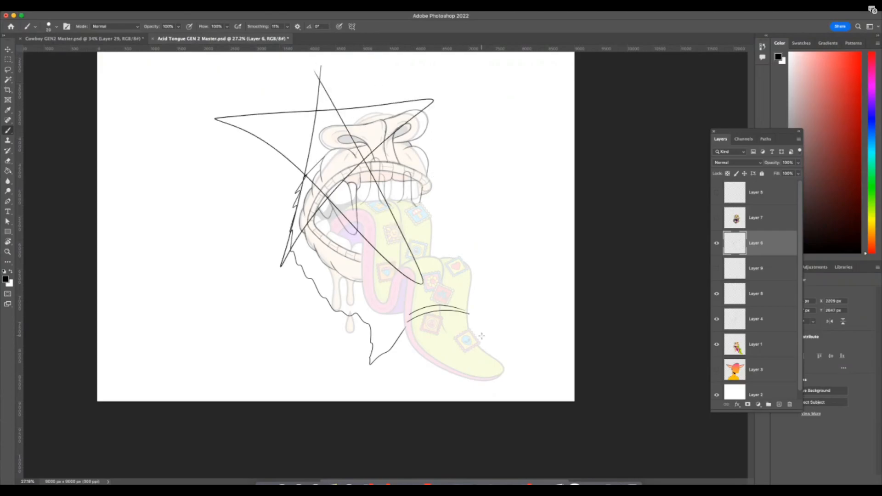
key("super+z")
Switch to the Cowboy GEN2 Master.psd document and prepare the Brush for the vine-wrapped curl of the hat brim.
key("F7")
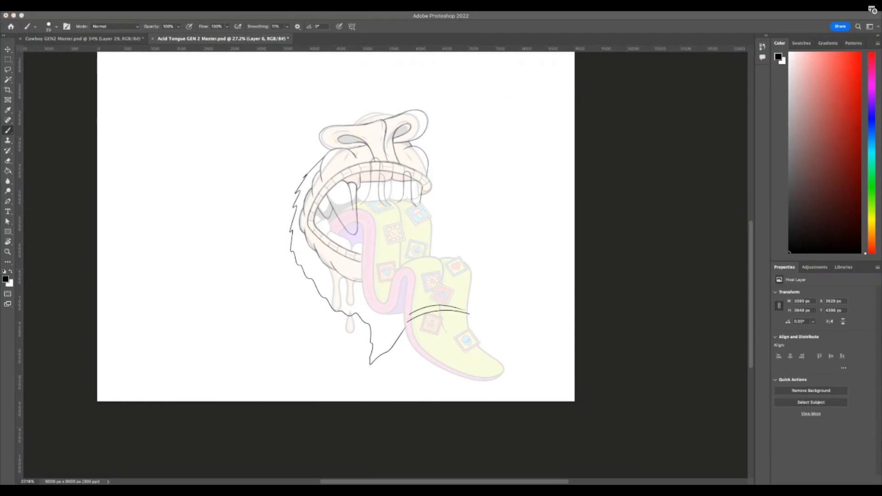
key("F7")
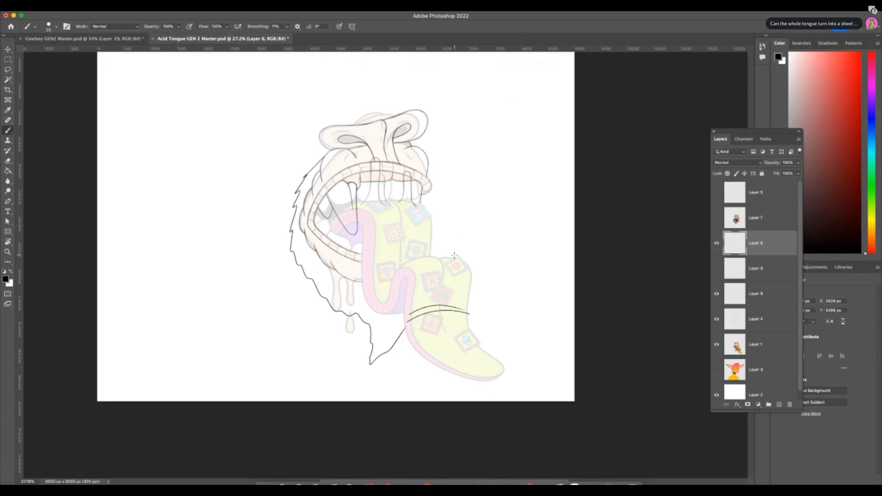
left_click(124, 39)
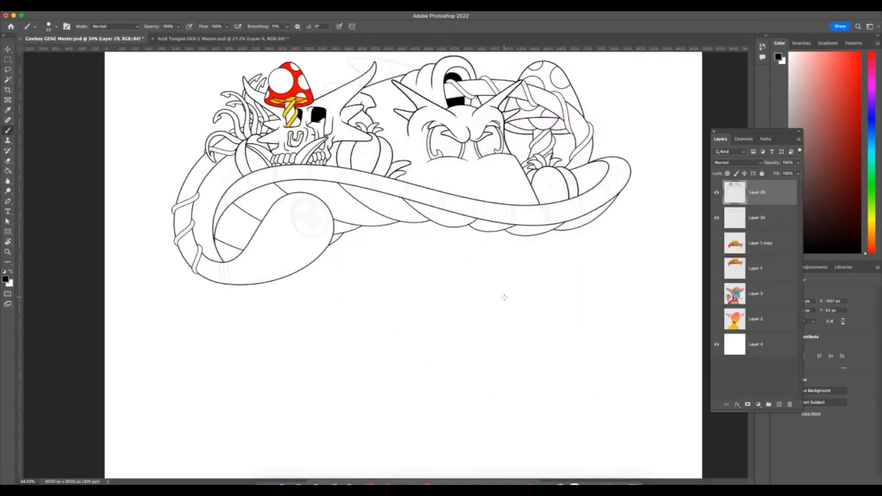
key("z")
left_click_drag(195, 147, 227, 149)
left_click(9, 131)
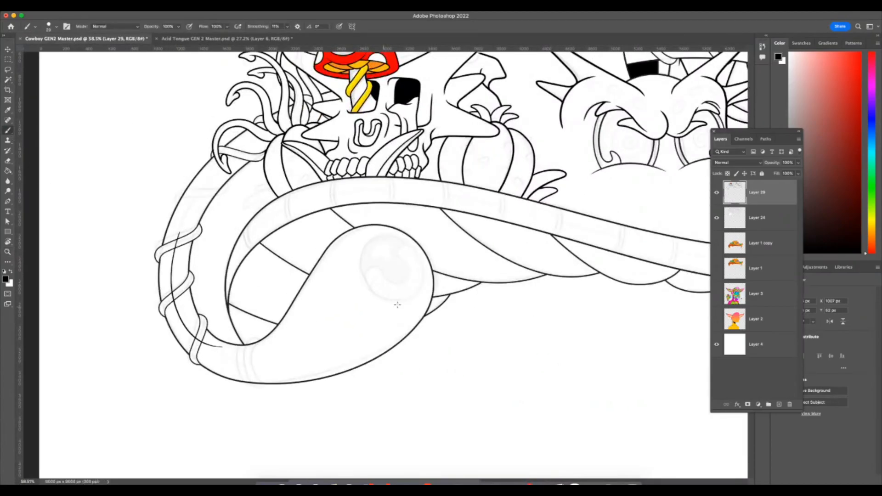
Try an inner curve and short cross strokes along the vine-wrapped curl of the hat brim.
mouse_move(288, 117)
left_mouse_down()
mouse_move(216, 167)
mouse_move(172, 234)
mouse_move(170, 280)
left_mouse_up()
key("super+z")
mouse_move(290, 117)
left_mouse_down()
mouse_move(228, 159)
mouse_move(178, 233)
mouse_move(172, 293)
mouse_move(202, 192)
mouse_move(179, 241)
mouse_move(184, 311)
mouse_move(231, 355)
mouse_move(289, 360)
left_mouse_up()
key("super+z")
mouse_move(198, 324)
left_mouse_down()
mouse_move(180, 352)
mouse_move(173, 328)
left_mouse_up()
mouse_move(164, 285)
left_mouse_down()
mouse_move(157, 292)
mouse_move(179, 278)
left_mouse_up()
left_click_drag(159, 266, 175, 262)
left_click_drag(164, 231, 189, 224)
left_click_drag(181, 201, 195, 206)
mouse_move(192, 182)
left_mouse_down()
mouse_move(204, 190)
mouse_move(224, 168)
left_mouse_up()
Handwrite the underlined note "eye turned rattle snake" beside the hat and doodle a small hissing snake below it.
key("z")
left_click_drag(552, 340, 489, 359)
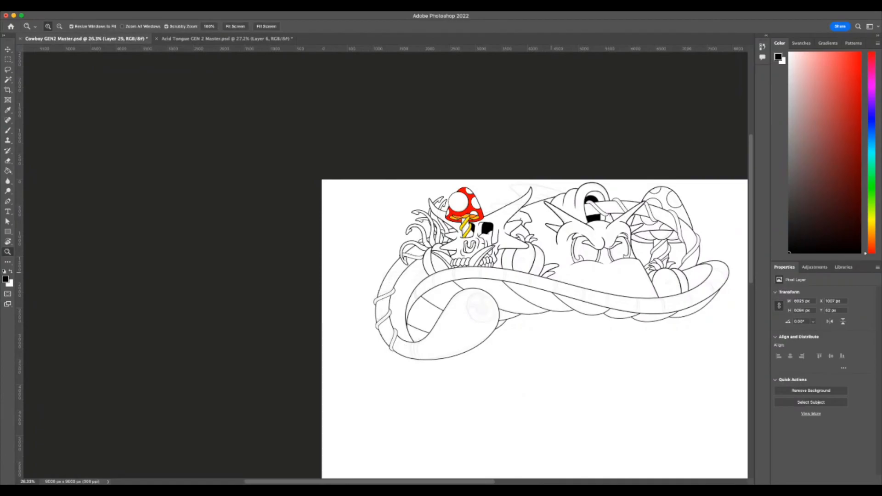
left_click_drag(496, 303, 518, 304)
left_click_drag(381, 282, 403, 283)
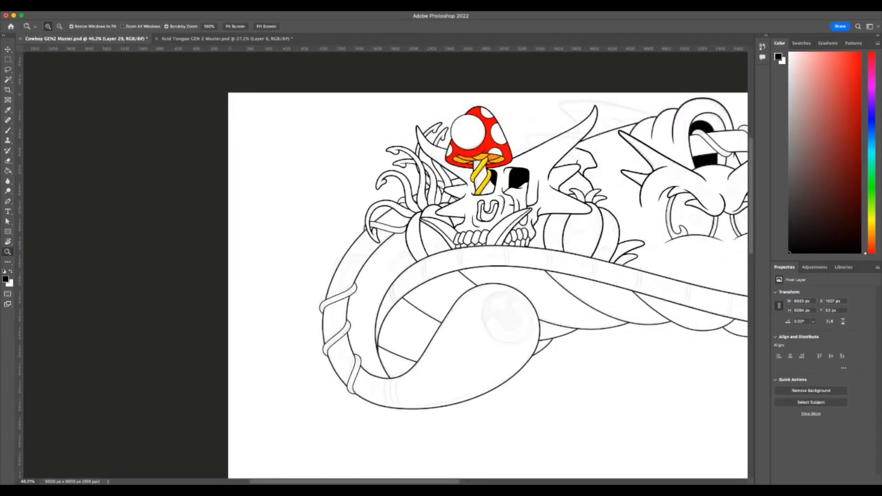
key("b")
mouse_move(284, 199)
left_mouse_down()
mouse_move(299, 213)
mouse_move(304, 189)
mouse_move(335, 151)
left_mouse_up()
left_click_drag(305, 212, 364, 160)
left_click_drag(297, 240, 370, 166)
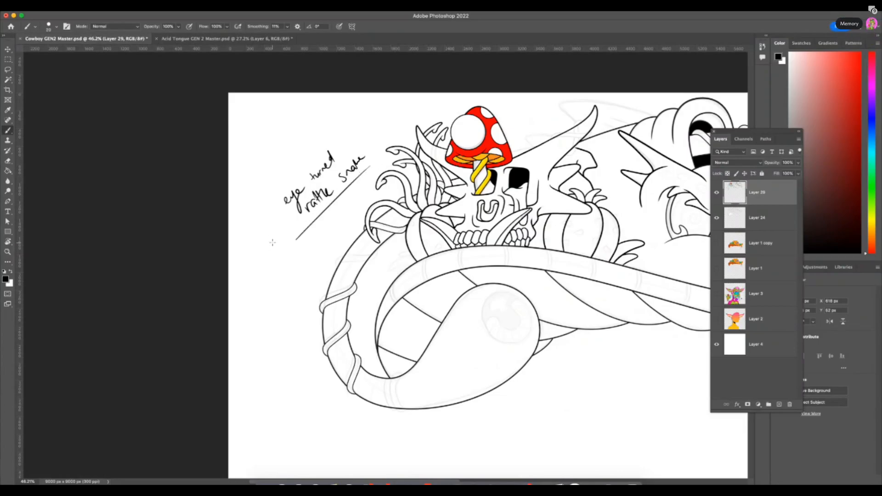
mouse_move(268, 249)
left_mouse_down()
mouse_move(289, 264)
mouse_move(264, 247)
mouse_move(247, 251)
mouse_move(253, 243)
left_mouse_up()
key("F7")
key("F7")
key("F7")
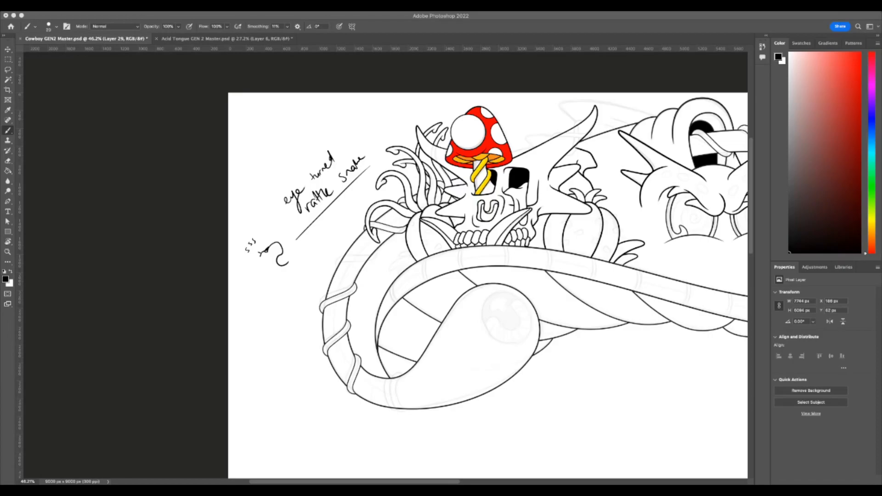
key("F7")
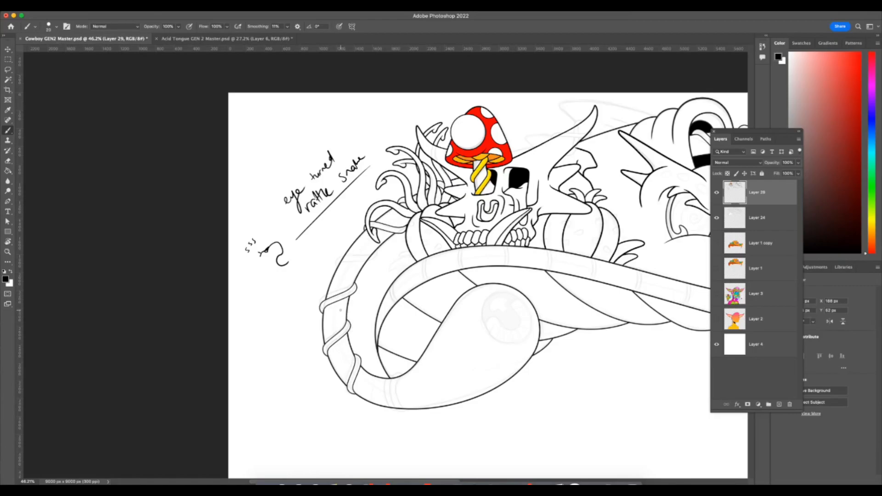
left_click_drag(344, 317, 340, 313)
key("ctrl+z")
key("ctrl+z")
key("ctrl+z")
Create a new layer above Layer 29 and sketch a snake belly line with segment ticks and scale marks along the curled brim.
left_click(779, 404)
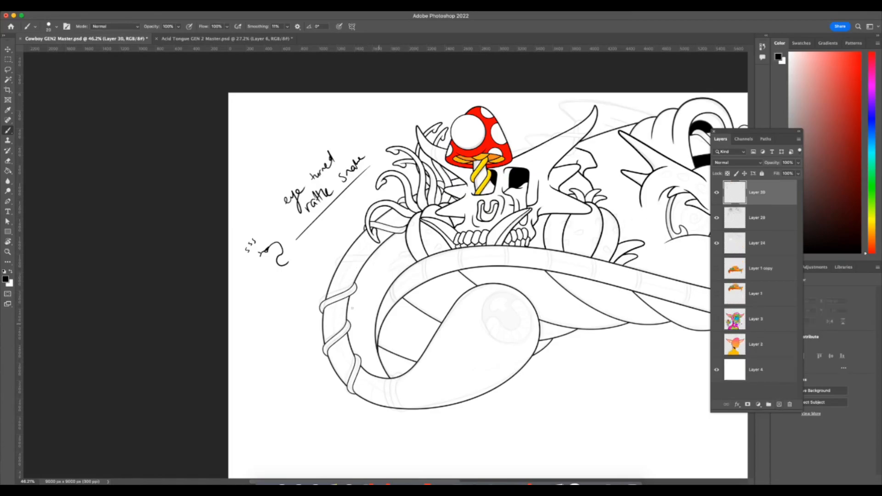
mouse_move(442, 193)
left_mouse_down()
mouse_move(345, 283)
mouse_move(337, 337)
mouse_move(412, 388)
mouse_move(437, 385)
left_mouse_up()
key("ctrl+z")
mouse_move(339, 306)
left_mouse_down()
mouse_move(340, 335)
mouse_move(449, 395)
left_mouse_up()
left_click_drag(430, 394, 416, 408)
mouse_move(399, 392)
left_mouse_down()
mouse_move(395, 405)
mouse_move(377, 405)
left_mouse_up()
left_click_drag(353, 388, 368, 399)
left_click_drag(335, 367, 343, 371)
left_click_drag(332, 334, 336, 369)
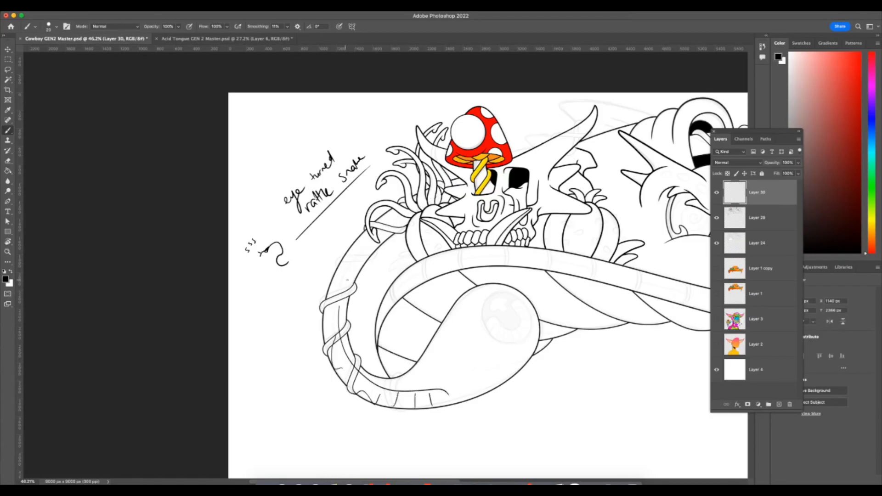
left_click_drag(419, 371, 409, 387)
left_click_drag(343, 314, 347, 308)
Sketch a serrated mouth with a long forked tongue and a round eye on the brim's rounded end.
scroll(476, 360, "right", 5)
scroll(478, 362, "down", 1)
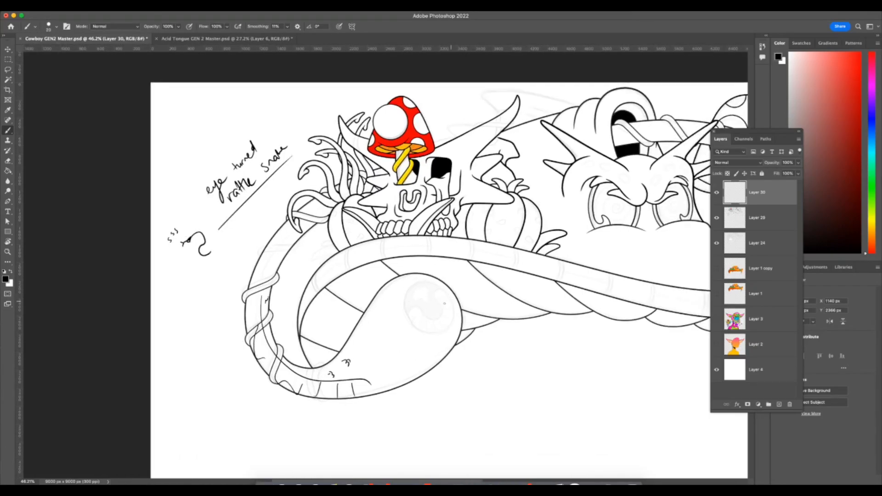
mouse_move(431, 312)
left_mouse_down()
mouse_move(471, 288)
mouse_move(448, 293)
mouse_move(554, 263)
mouse_move(524, 277)
mouse_move(570, 295)
left_mouse_up()
mouse_move(430, 288)
left_mouse_down()
mouse_move(409, 307)
mouse_move(423, 328)
mouse_move(443, 321)
mouse_move(443, 296)
mouse_move(414, 309)
mouse_move(436, 298)
mouse_move(381, 302)
mouse_move(402, 337)
left_mouse_up()
key("super+z")
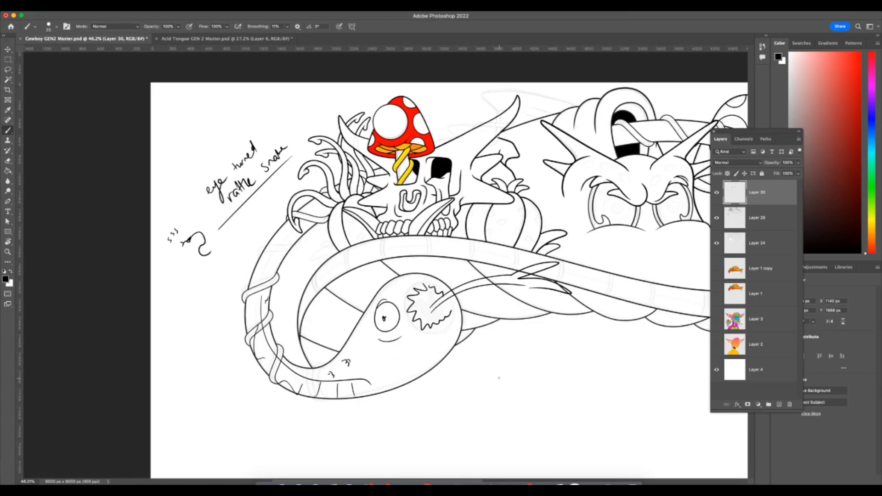
Hide the snake sketch on Layer 30 and create another new layer above Layer 29.
key("F7")
key("F7")
left_click(717, 192)
left_click(717, 193)
left_click(717, 193)
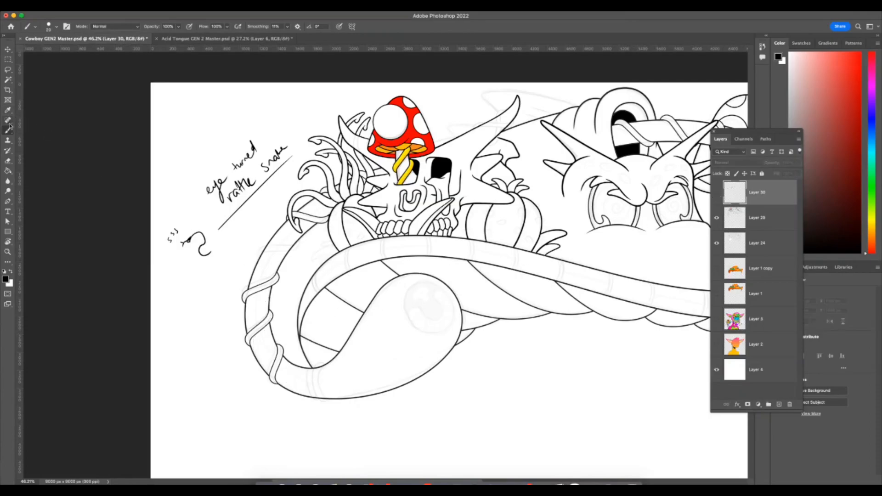
left_click(764, 221)
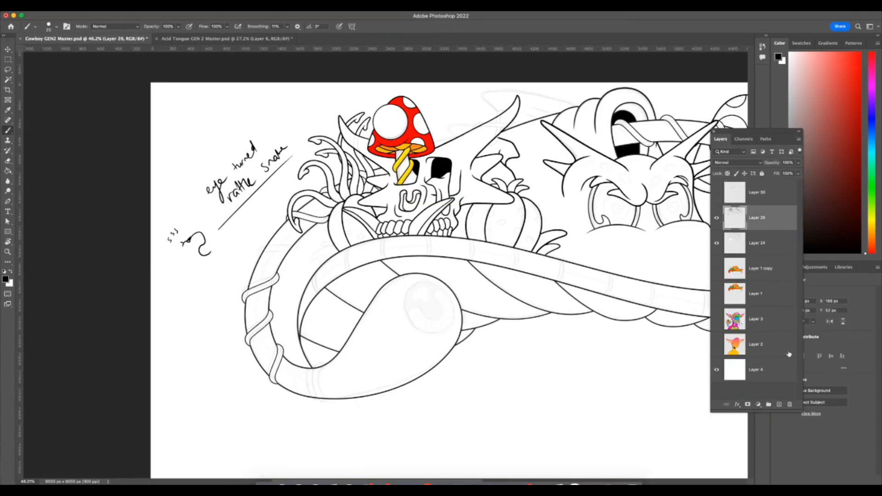
left_click(779, 404)
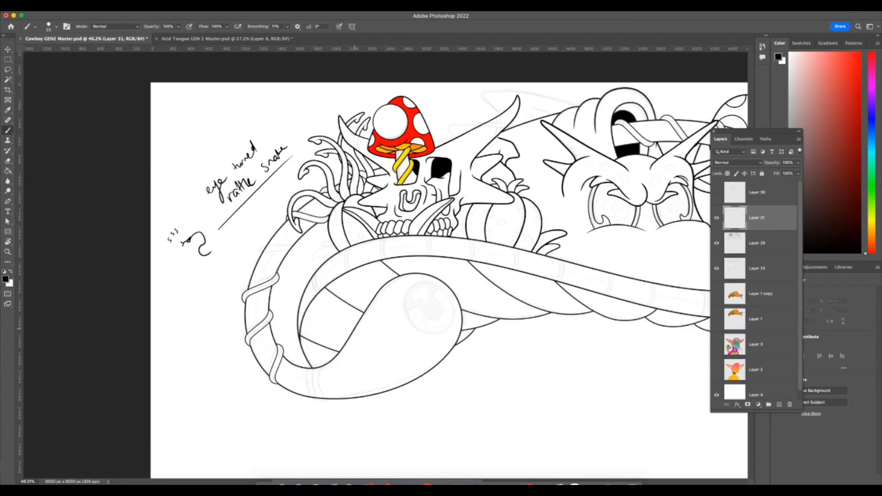
Sketch a fanged snake face with a forked tongue on the brim's rounded end, plus a speech bubble reading "IM A SNEK".
left_click_drag(399, 296, 420, 287)
mouse_move(398, 322)
left_mouse_down()
mouse_move(436, 306)
mouse_move(414, 329)
mouse_move(434, 316)
mouse_move(430, 357)
left_mouse_up()
mouse_move(431, 347)
left_mouse_down()
mouse_move(478, 362)
mouse_move(503, 346)
mouse_move(500, 363)
left_mouse_up()
mouse_move(509, 356)
left_mouse_down()
mouse_move(505, 364)
mouse_move(523, 351)
mouse_move(534, 356)
left_mouse_up()
mouse_move(483, 364)
left_mouse_down()
mouse_move(549, 351)
mouse_move(486, 378)
mouse_move(453, 365)
left_mouse_up()
key("super+Tab")
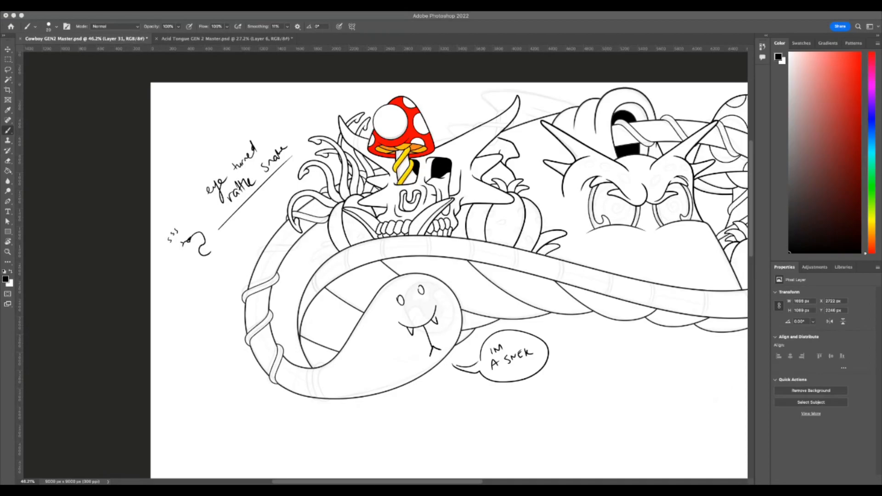
Hide the snake face on Layer 31 and switch to the Acid Tongue GEN 2 Master.psd document.
left_click(526, 414)
key("super+Tab")
key("super+Tab")
left_click(717, 218)
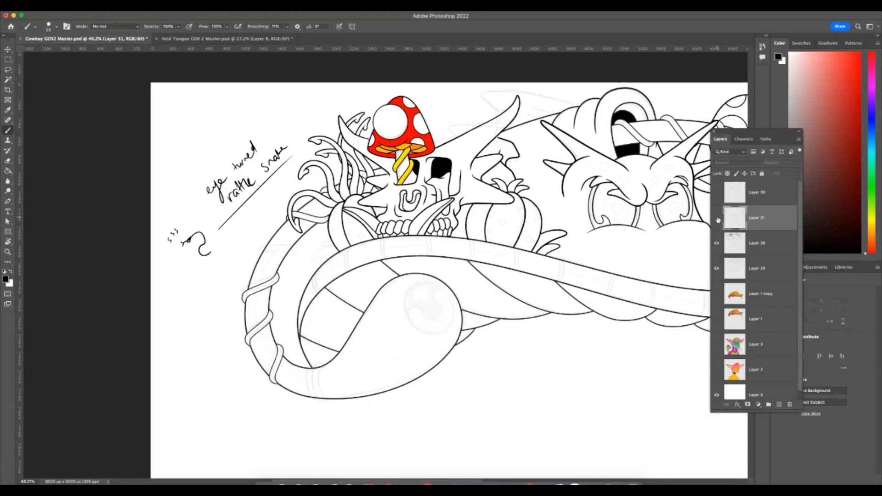
left_click(225, 38)
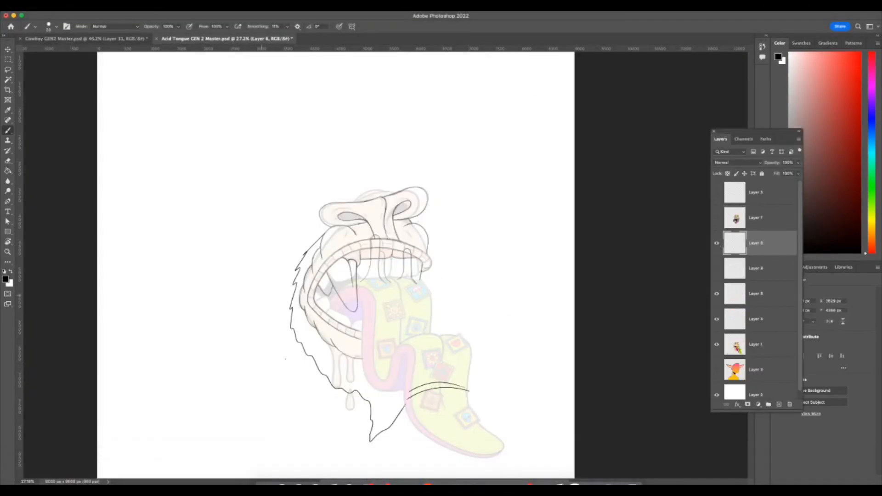
Lasso the jagged beard outline and the tongue bands on Layer 6 and delete them.
key("z")
left_click(718, 244)
left_click(717, 244)
left_click(717, 244)
left_click(718, 245)
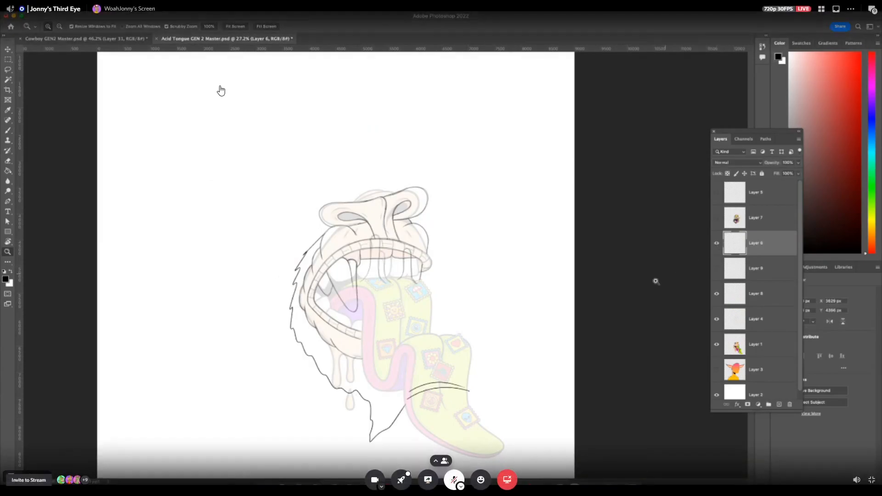
left_click_drag(541, 333, 547, 334)
key("l")
mouse_move(314, 146)
left_mouse_down()
mouse_move(326, 208)
mouse_move(305, 308)
mouse_move(331, 350)
mouse_move(431, 354)
mouse_move(499, 407)
mouse_move(385, 465)
mouse_move(220, 291)
mouse_move(284, 123)
left_mouse_up()
key("Delete")
Toggle Layer 1's visibility to compare it with the line art, and clear the active selection.
key("w")
scroll(508, 347, "down", 2)
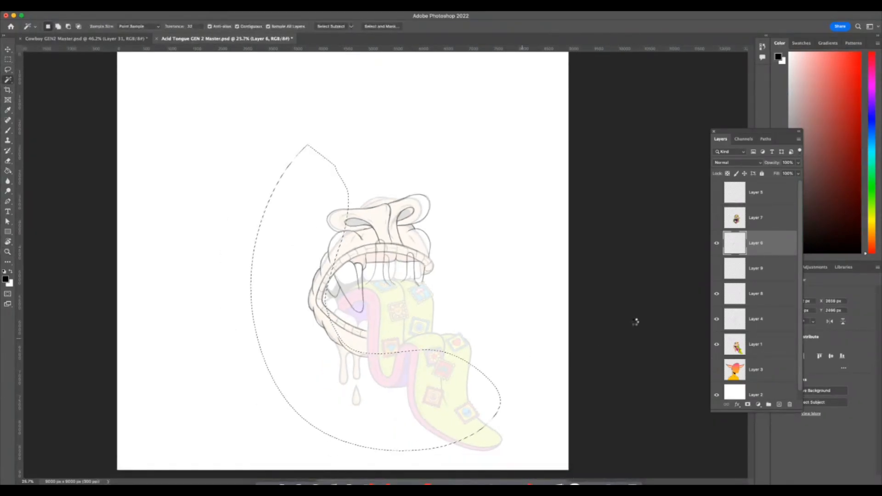
left_click(717, 346)
key("z")
left_click(717, 346)
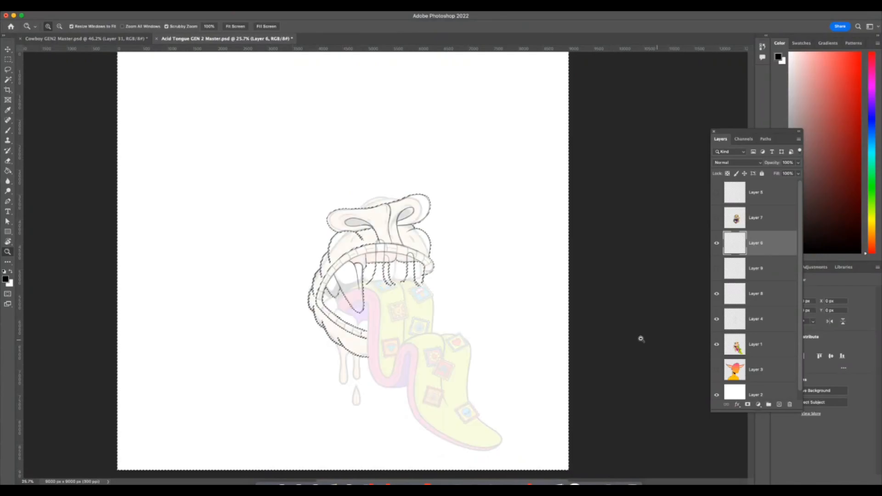
key("l")
key("ctrl+d")
key("F7")
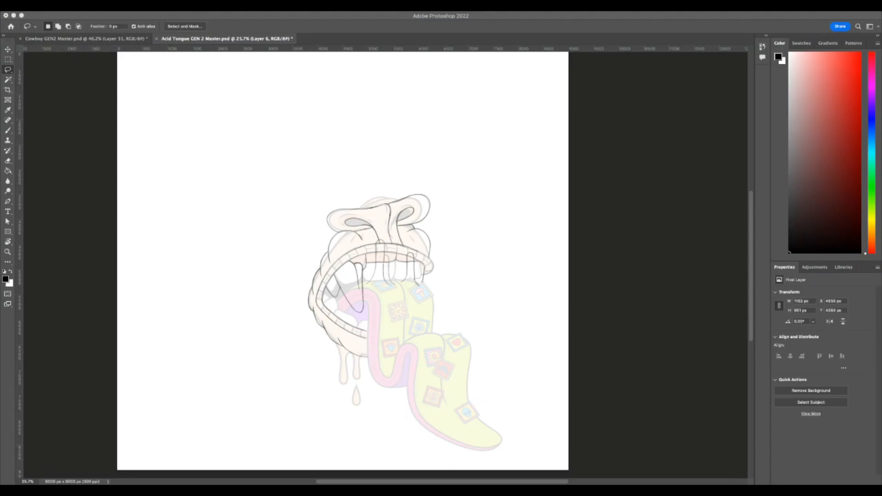
Return to the Cowboy GEN2 Master.psd document and bring the whole hat into view.
left_click(85, 39)
key("z")
left_click_drag(508, 339, 473, 378)
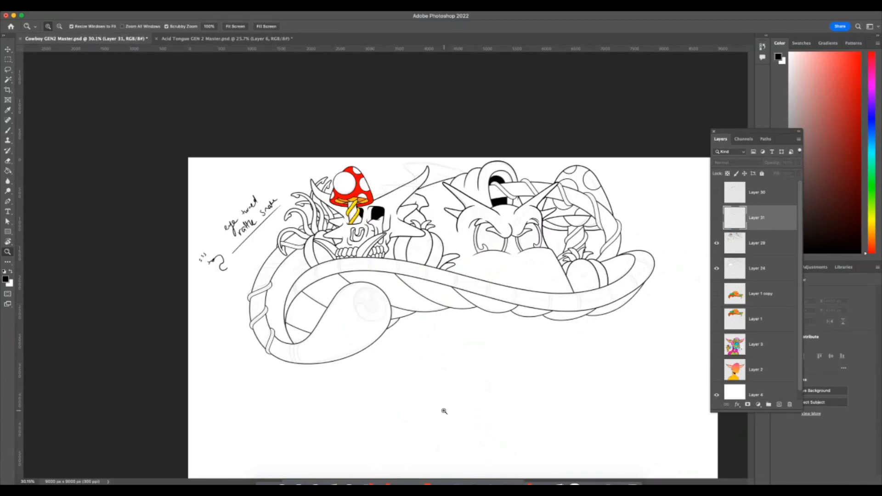
Examine the hat line art, inspecting the skull and mushroom end of the brim closely and the whole hat composition.
left_click_drag(441, 409, 437, 414)
key("F7")
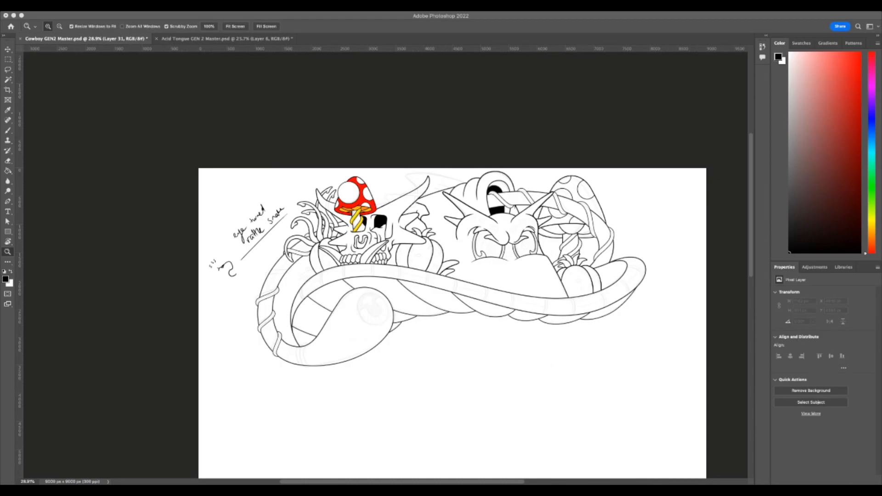
left_click(547, 484)
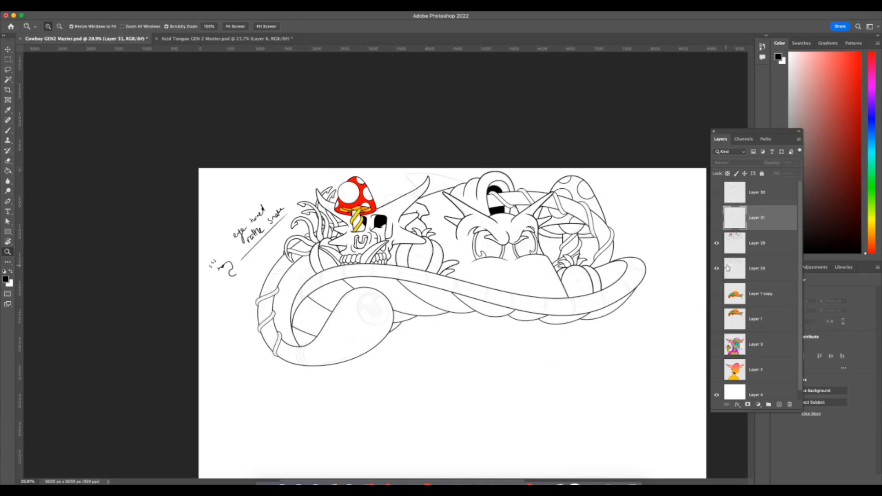
left_click(281, 191)
mouse_move(456, 400)
left_mouse_down()
mouse_move(467, 401)
mouse_move(464, 411)
left_mouse_up()
left_click(8, 70)
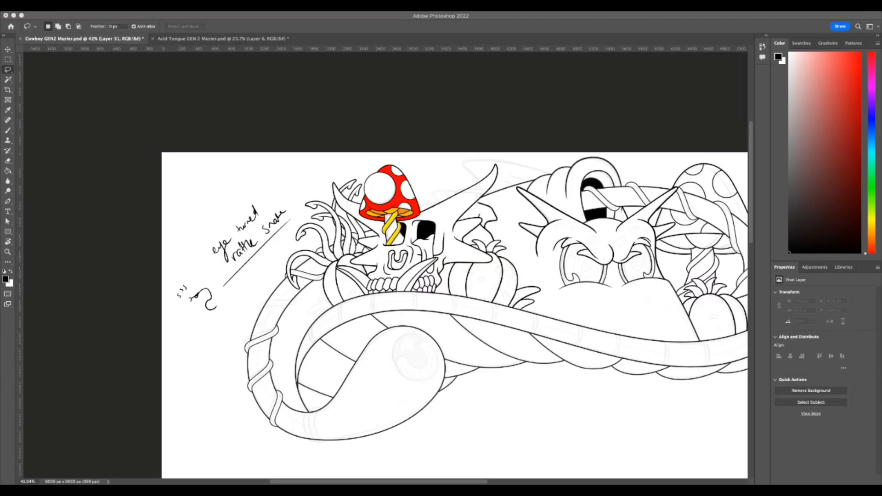
left_click(506, 484)
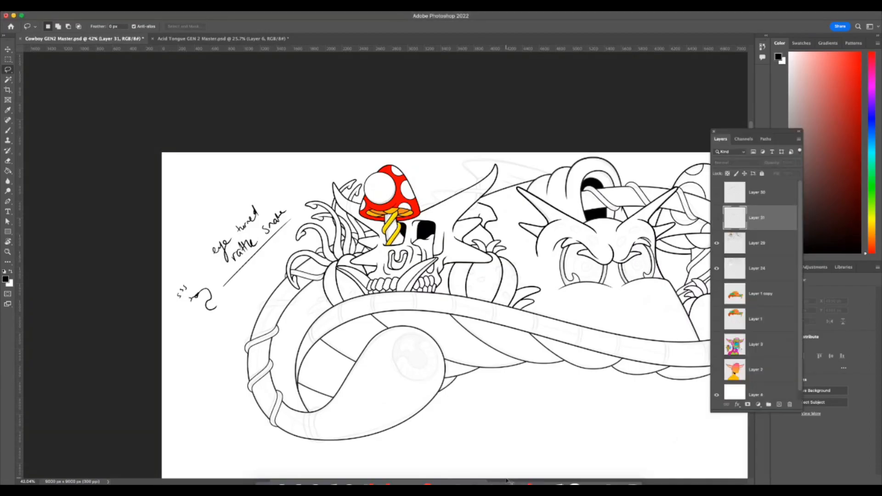
left_click(506, 484)
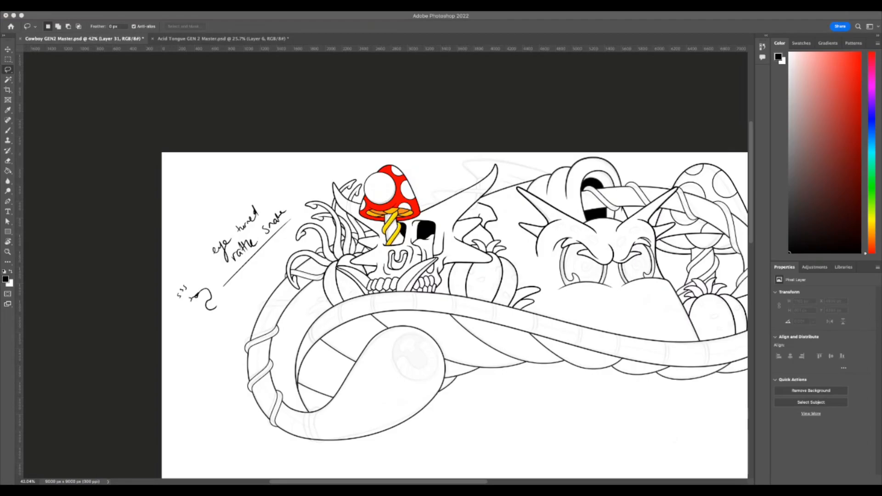
left_click(491, 394)
key("F7")
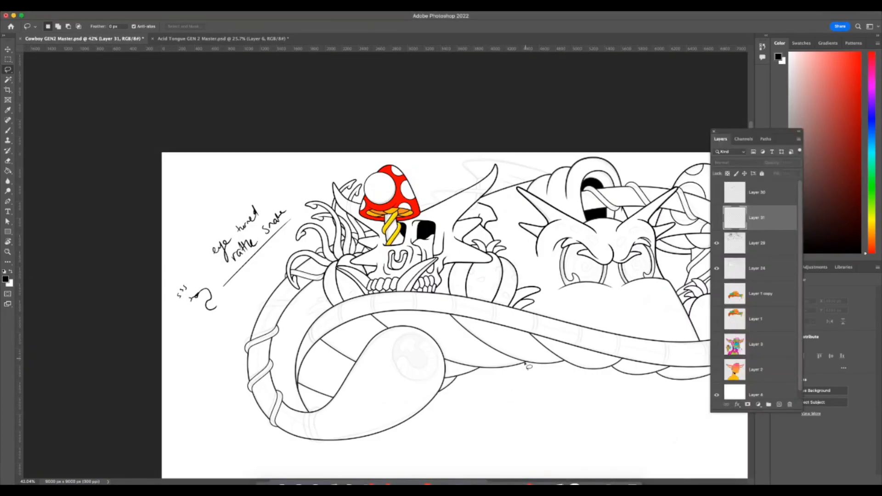
key("z")
mouse_move(530, 407)
left_mouse_down()
mouse_move(510, 410)
mouse_move(524, 414)
left_mouse_up()
scroll(524, 409, "right", 5)
scroll(525, 409, "down", 3)
left_click(523, 410)
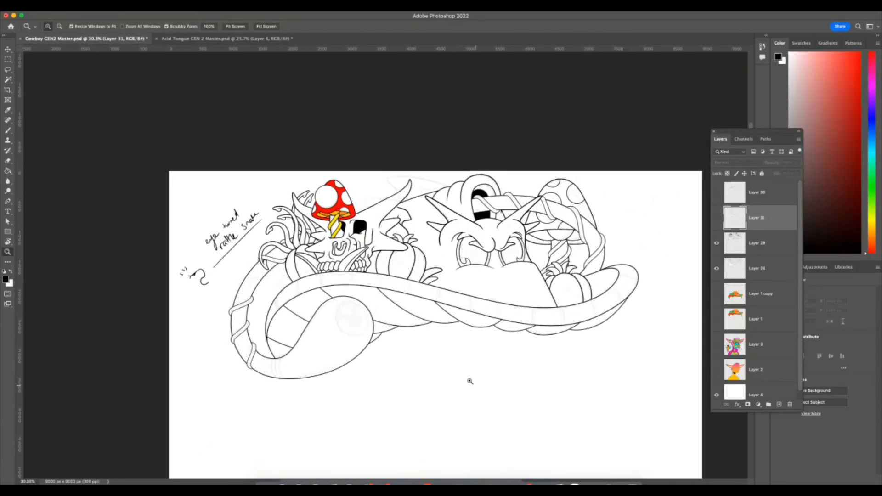
left_click(8, 69)
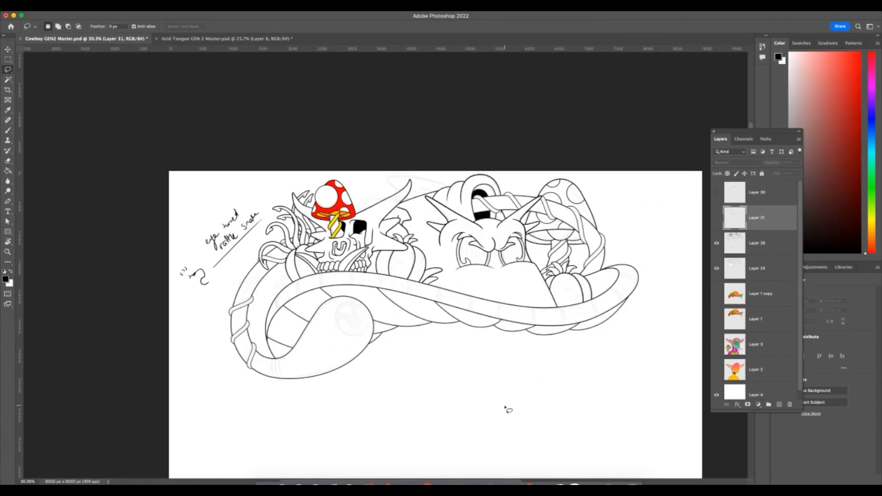
mouse_move(177, 138)
left_mouse_down()
mouse_move(144, 252)
mouse_move(185, 337)
mouse_move(260, 237)
mouse_move(266, 216)
left_mouse_up()
mouse_move(246, 162)
left_mouse_down()
mouse_move(151, 279)
mouse_move(262, 236)
mouse_move(255, 172)
left_mouse_up()
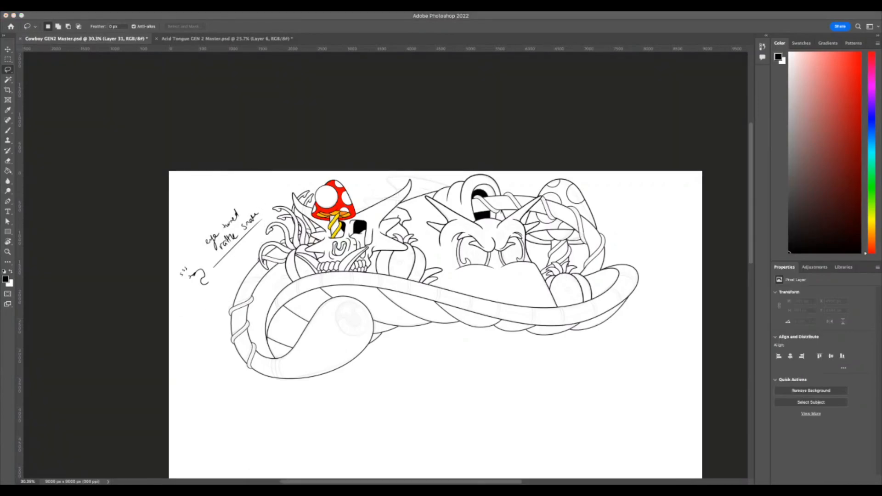